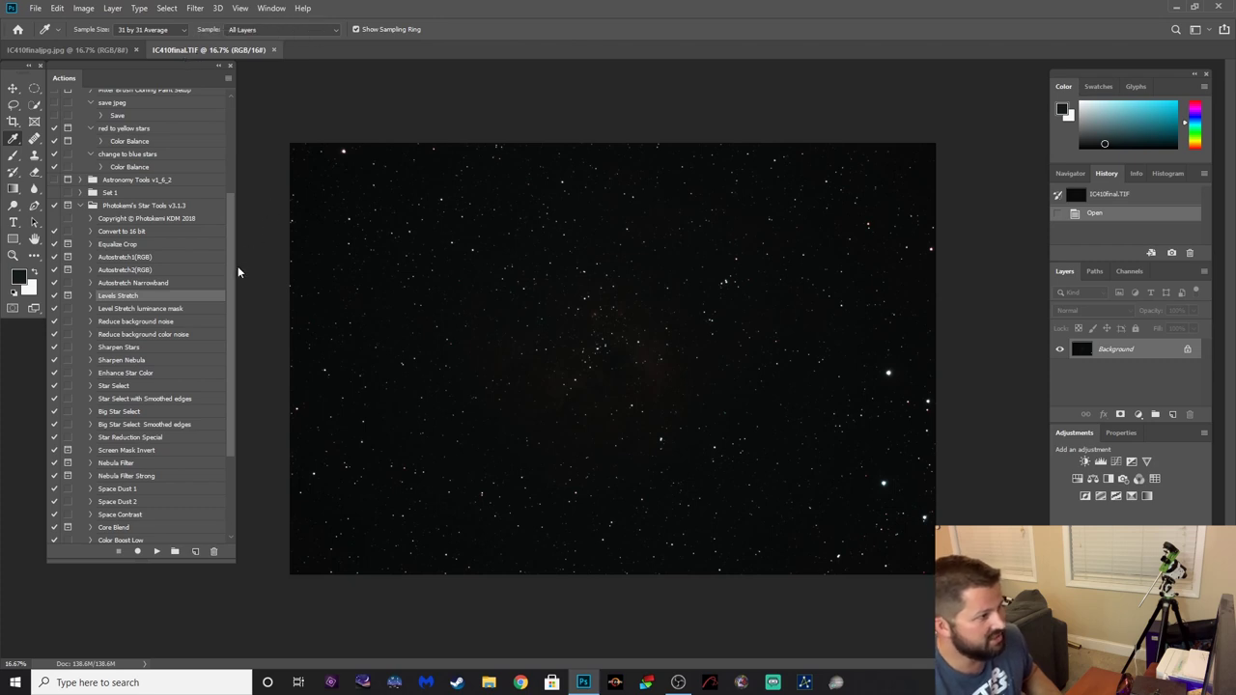
Scroll the Actions panel to show Photokemi's Star Tools v3.1.3 with Levels Stretch selected.
left_click_drag(231, 277, 231, 288)
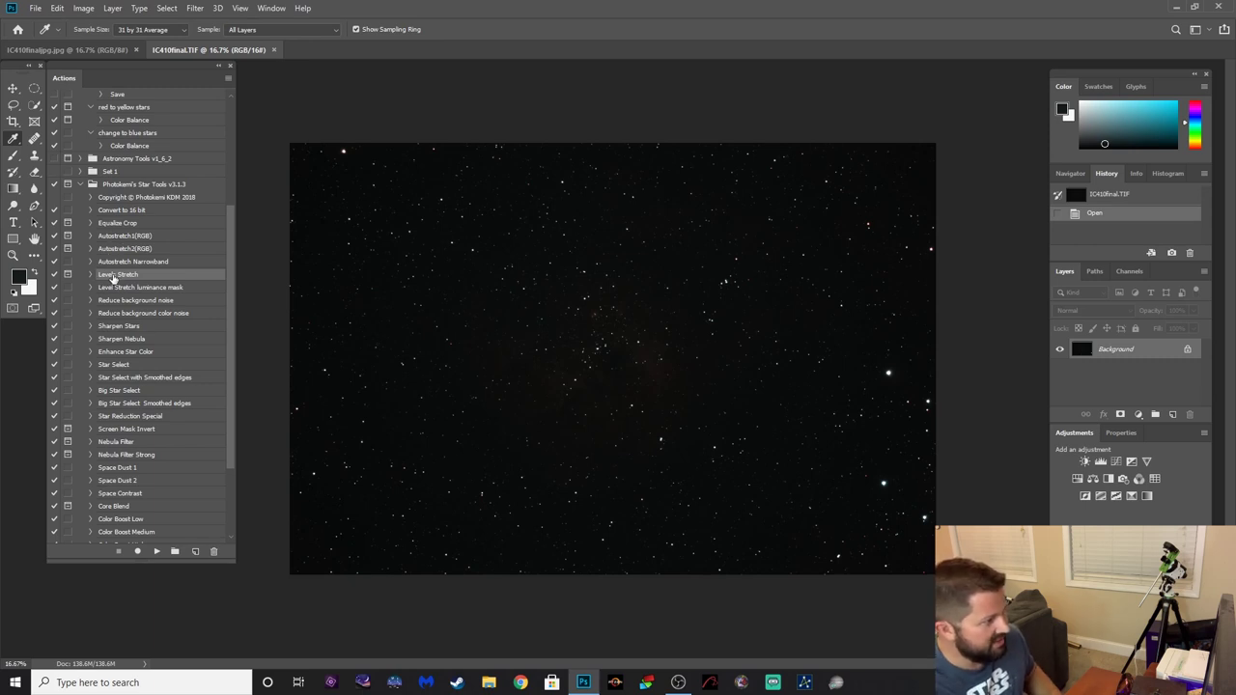
Run Levels Stretch, accepting the first gray point pass and lowering the black point.
left_click(156, 552)
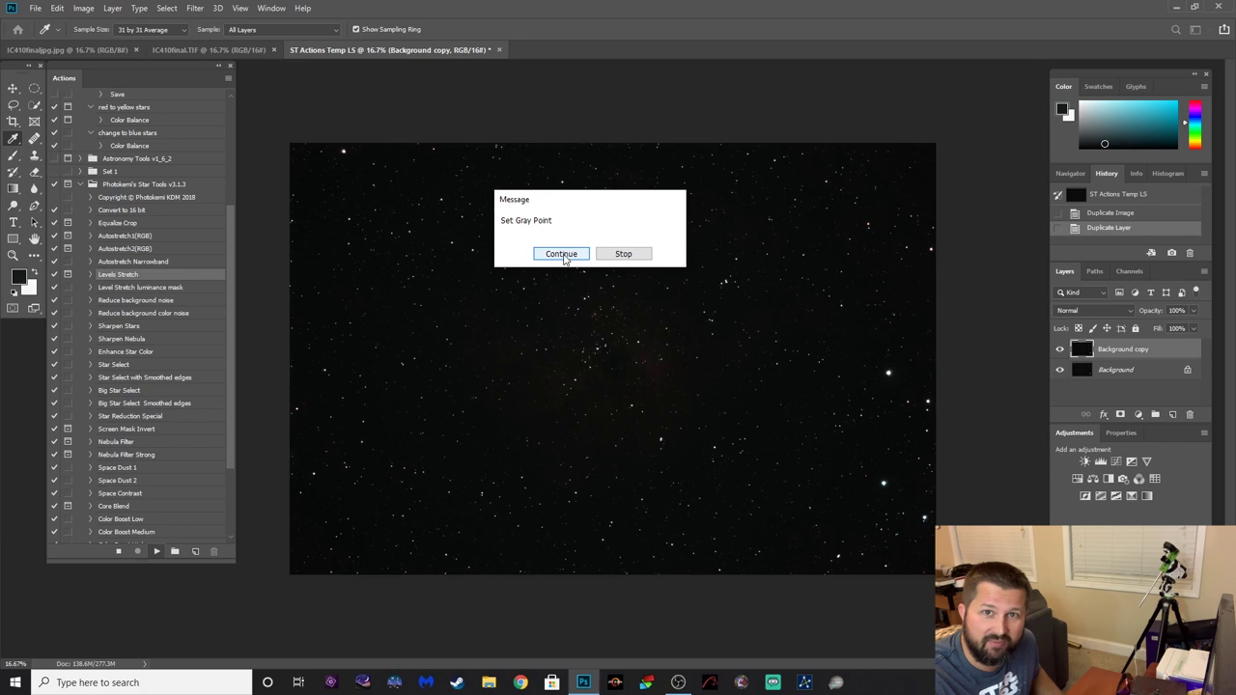
left_click(562, 255)
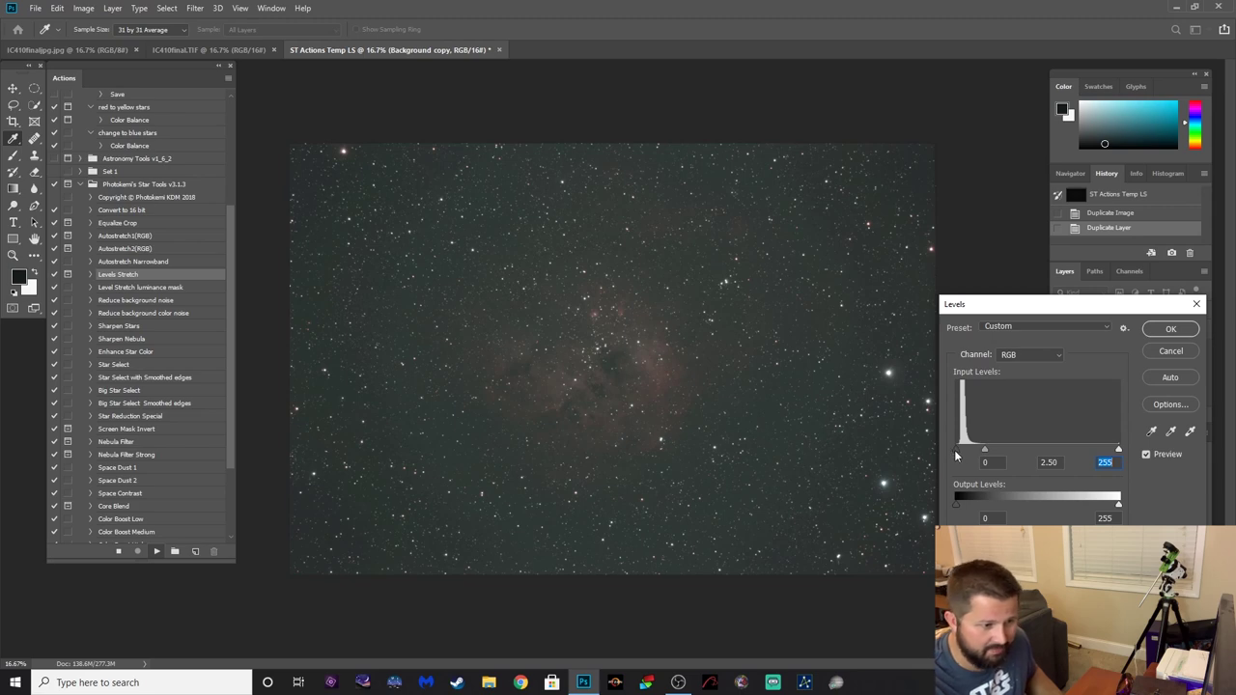
left_click(1164, 328)
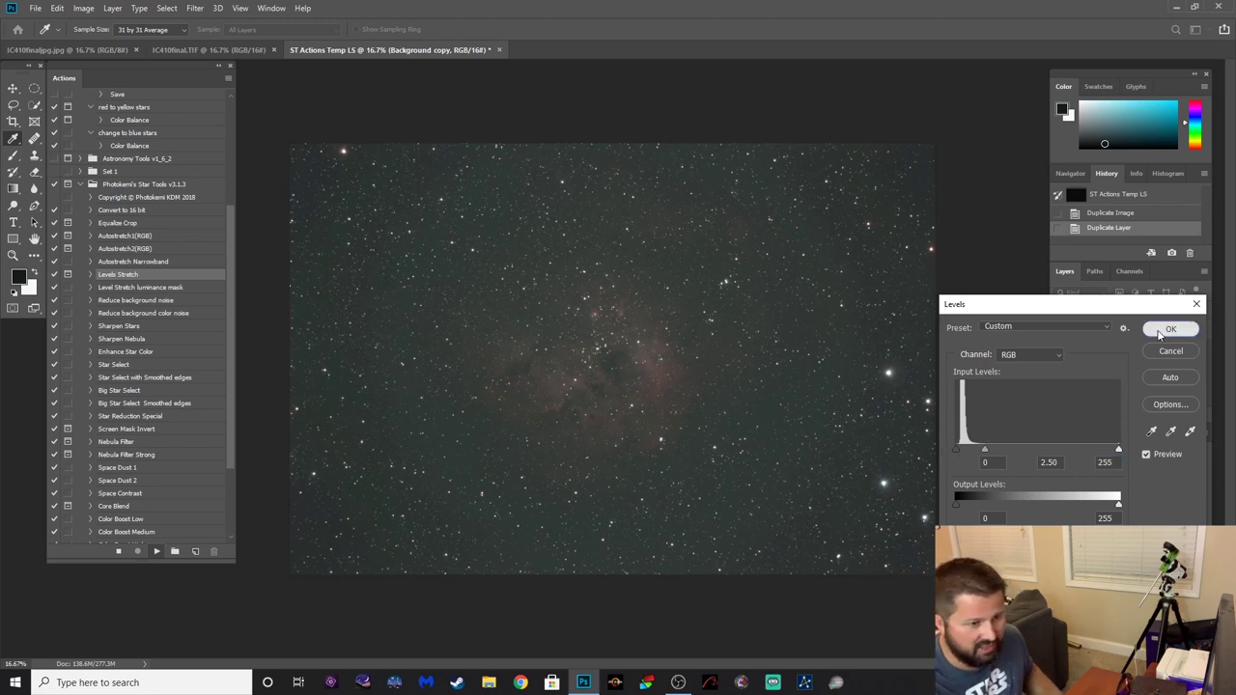
left_click(561, 255)
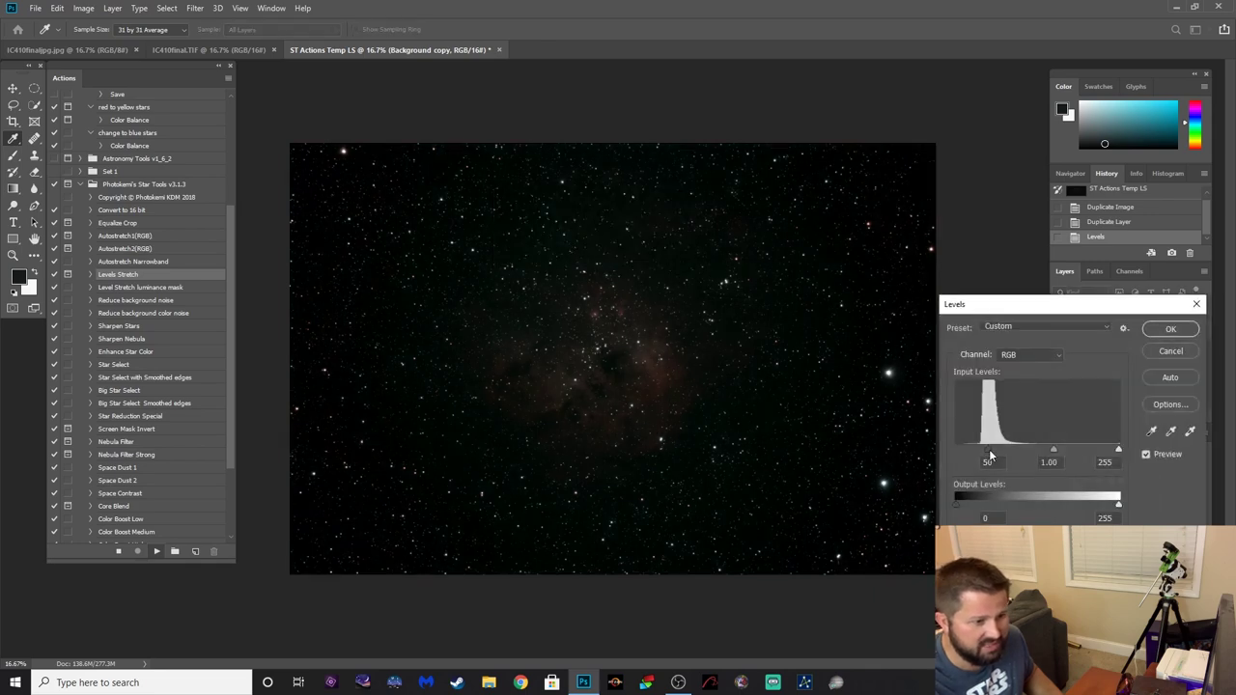
left_click_drag(987, 450, 964, 451)
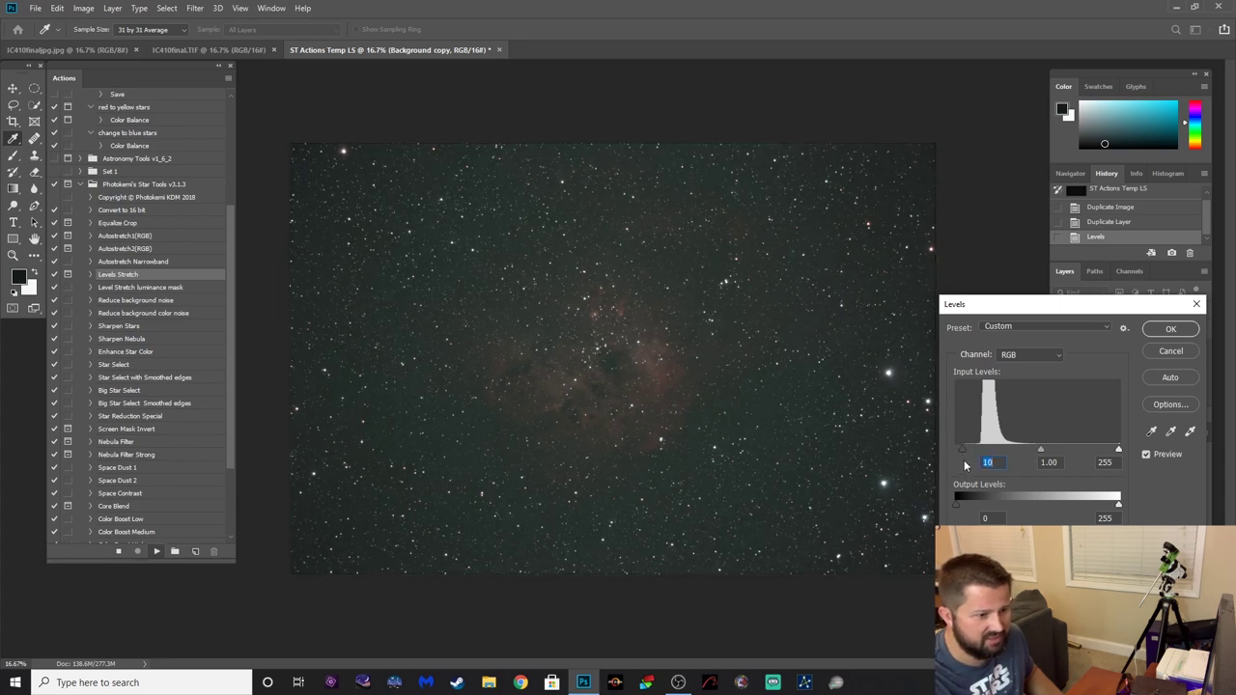
left_click(1147, 329)
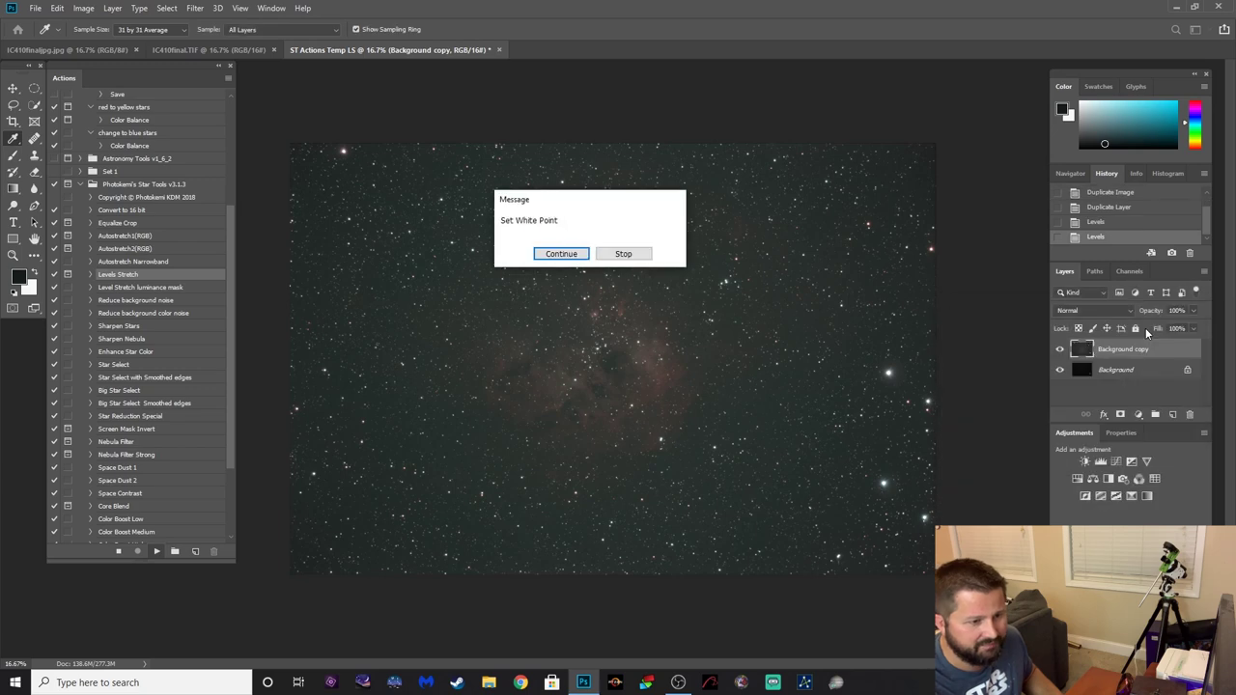
Finish the passes: white point 255, midtones 1.05, and a slight final black-point drop.
left_click(563, 256)
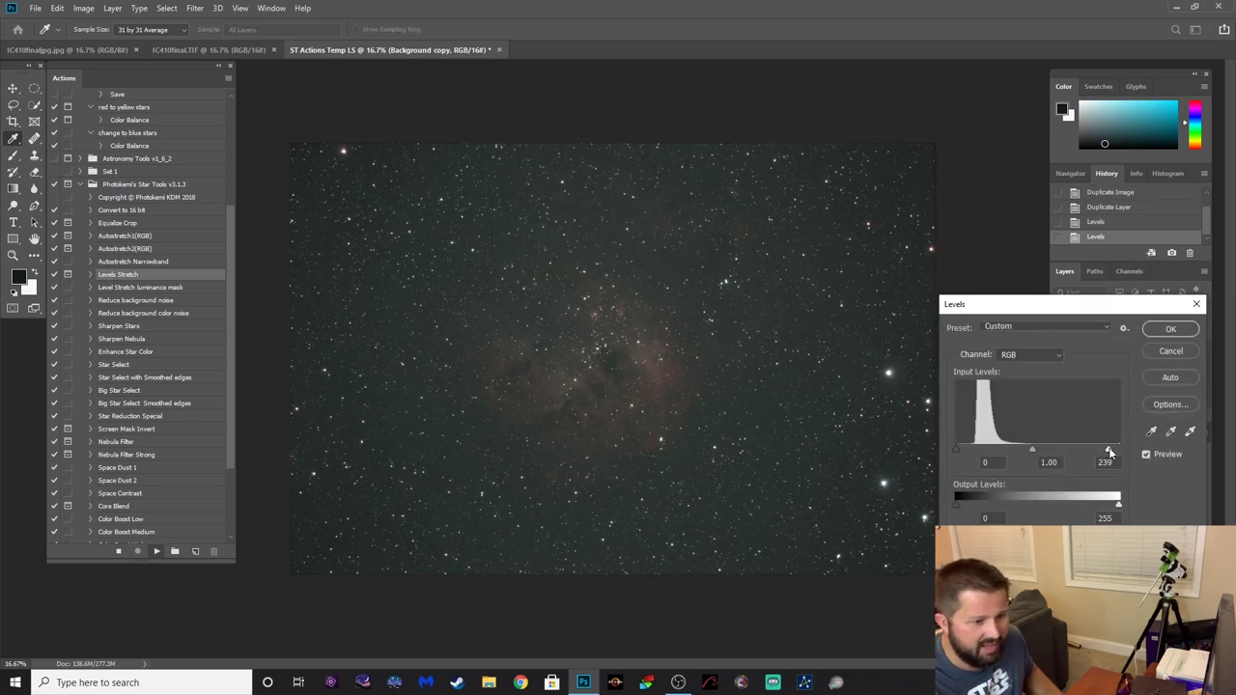
left_click_drag(1108, 452, 1129, 449)
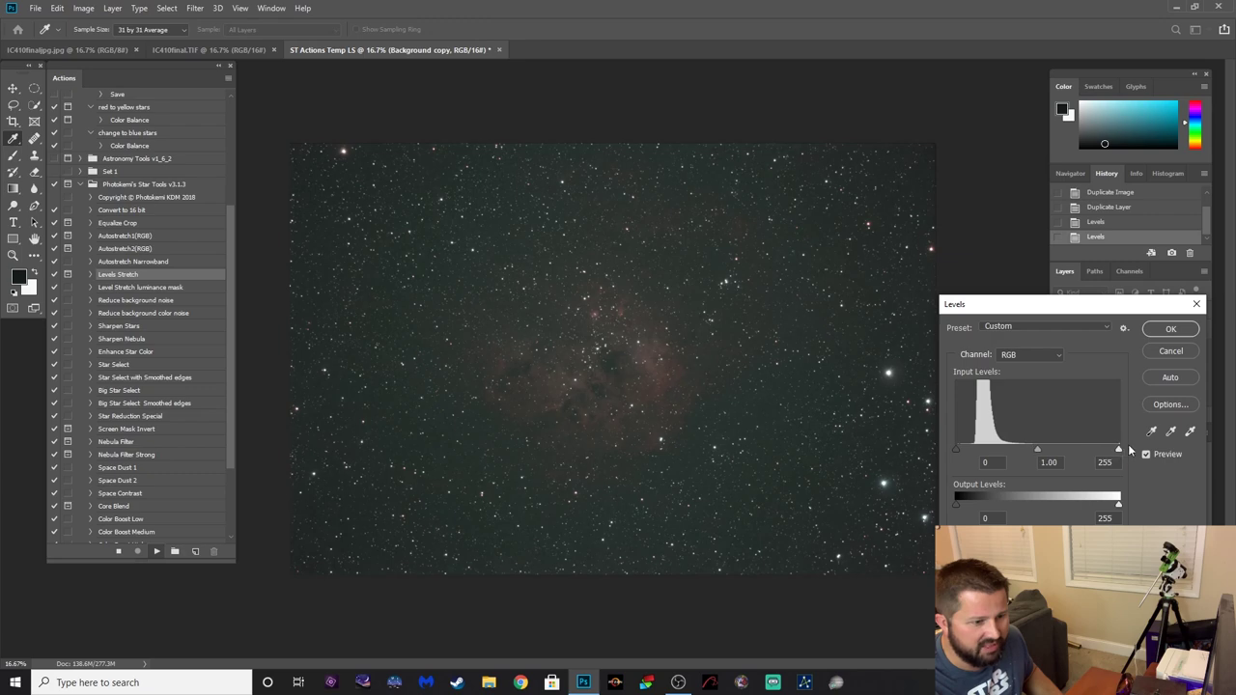
left_click(1163, 335)
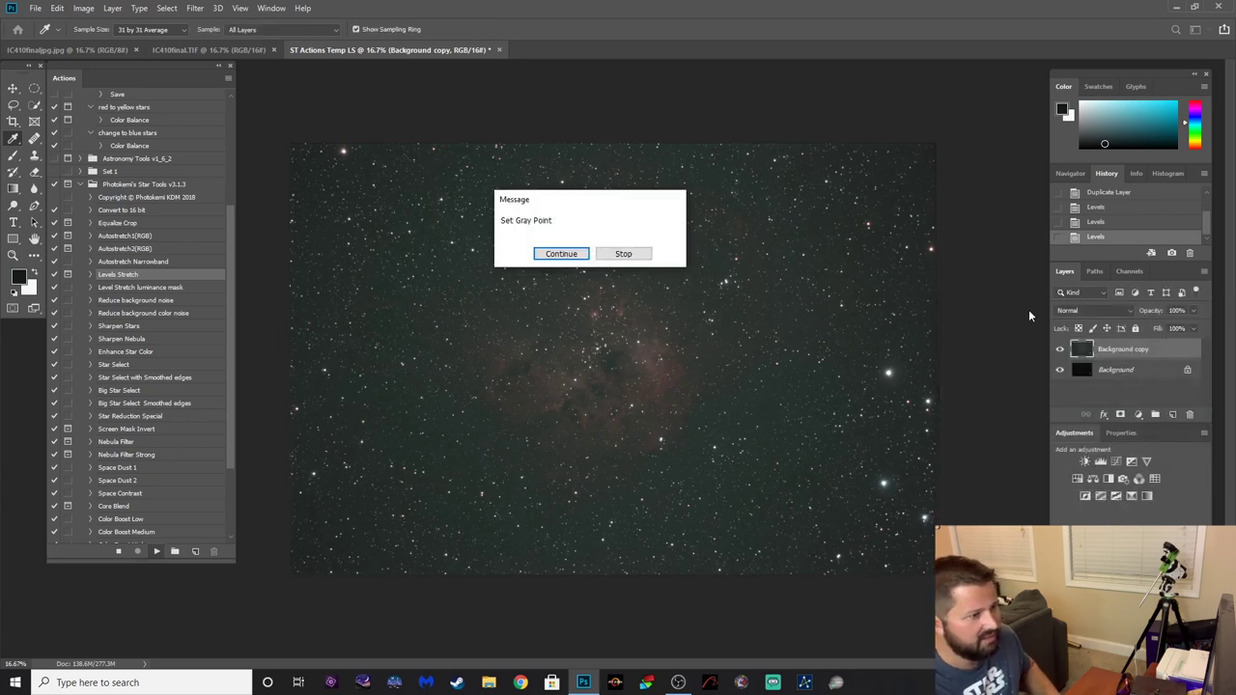
left_click(561, 252)
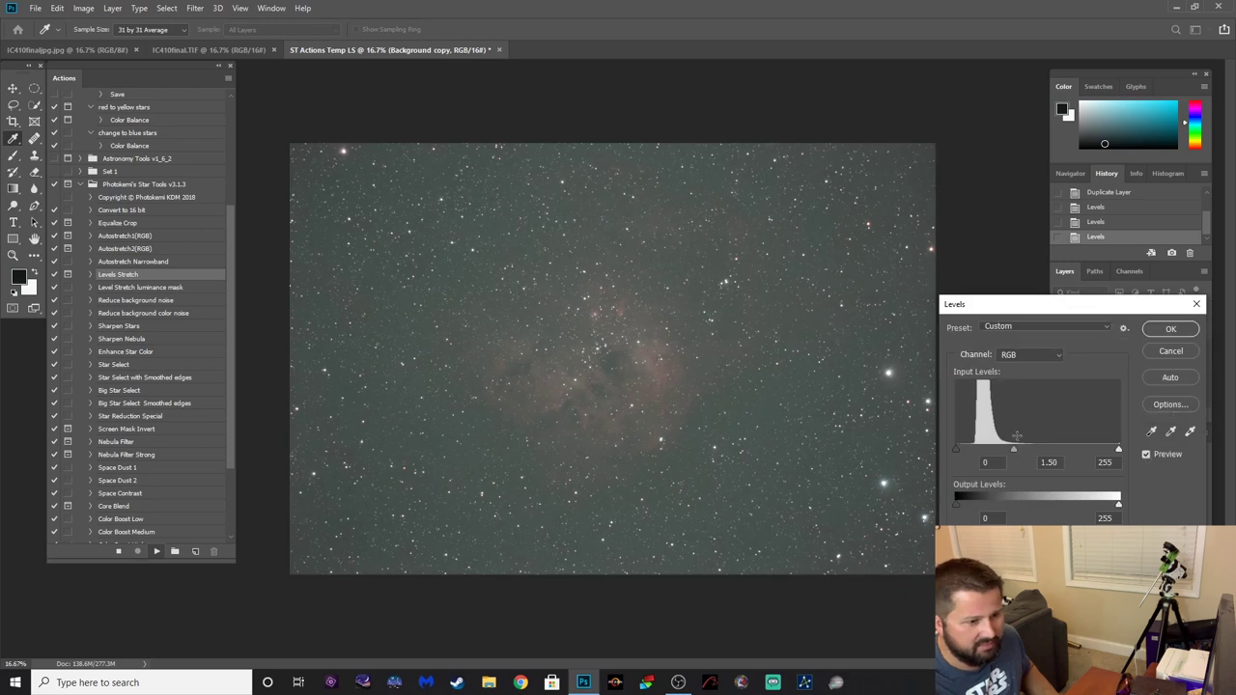
left_click_drag(1014, 454, 1035, 454)
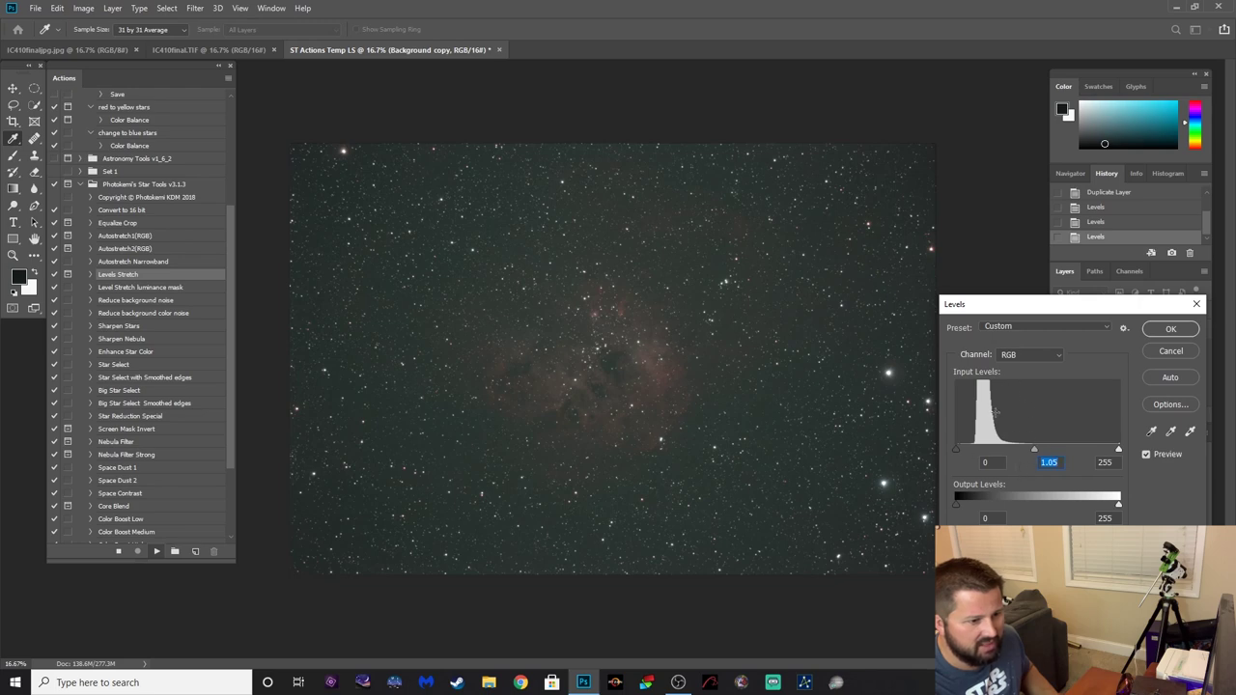
left_click(1169, 329)
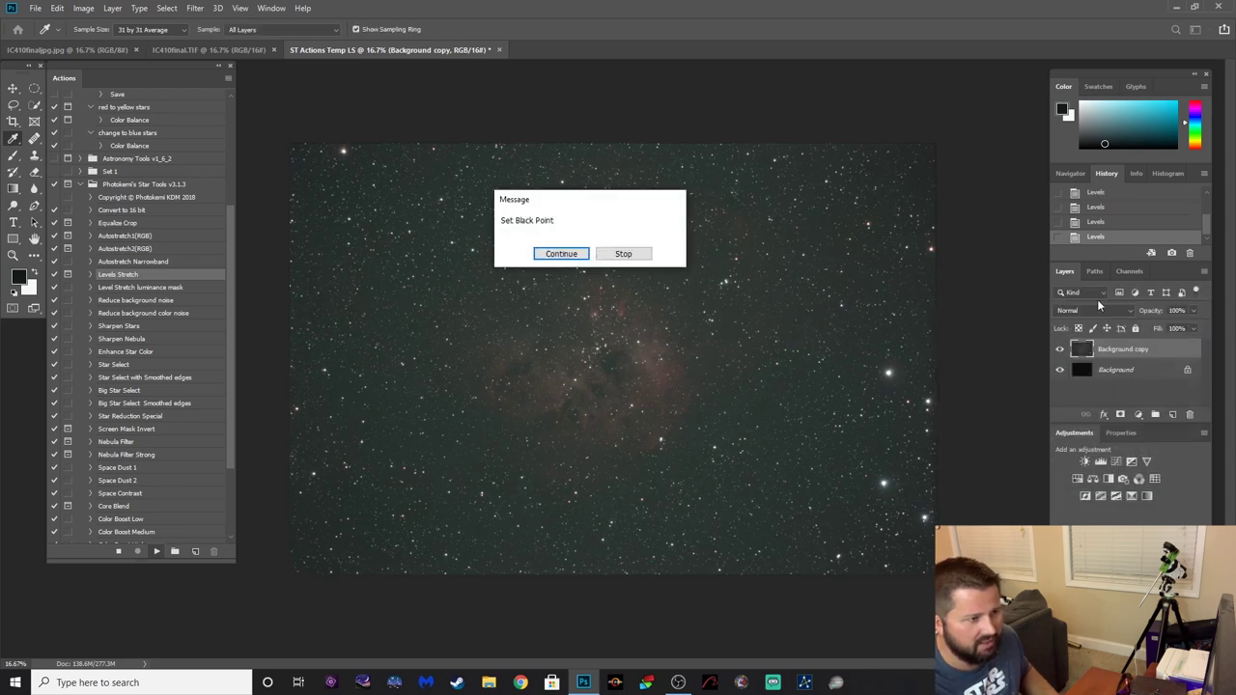
left_click(578, 254)
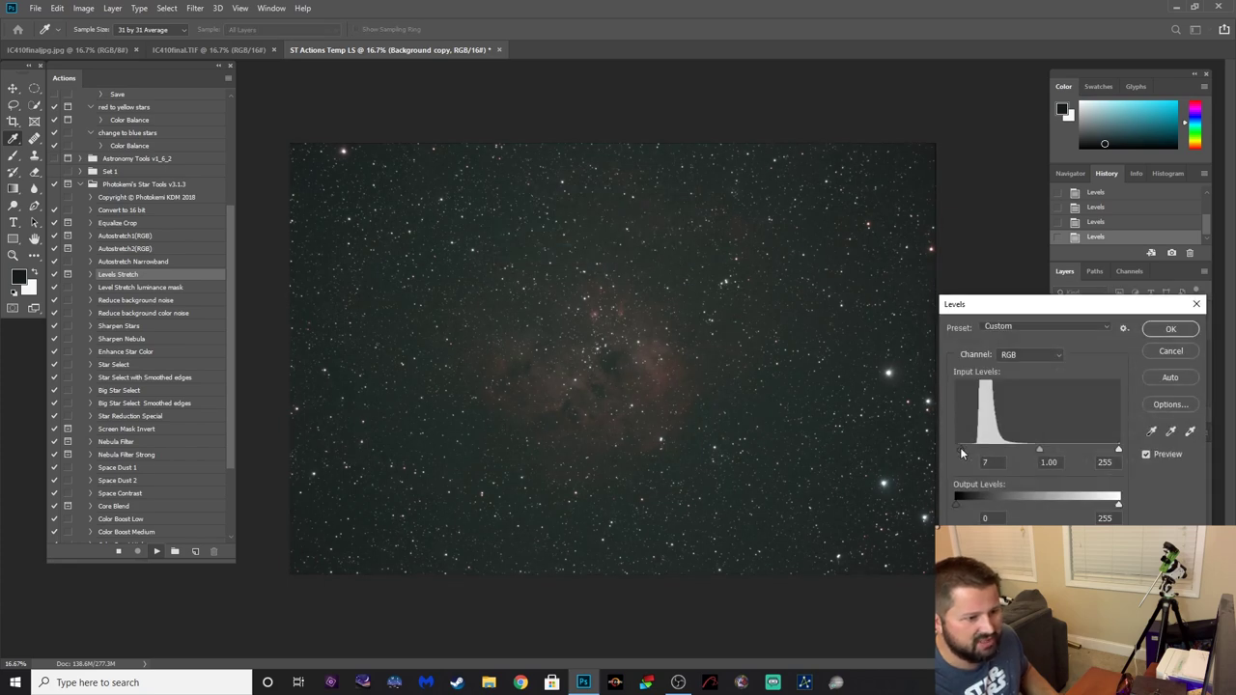
left_click_drag(961, 452, 960, 452)
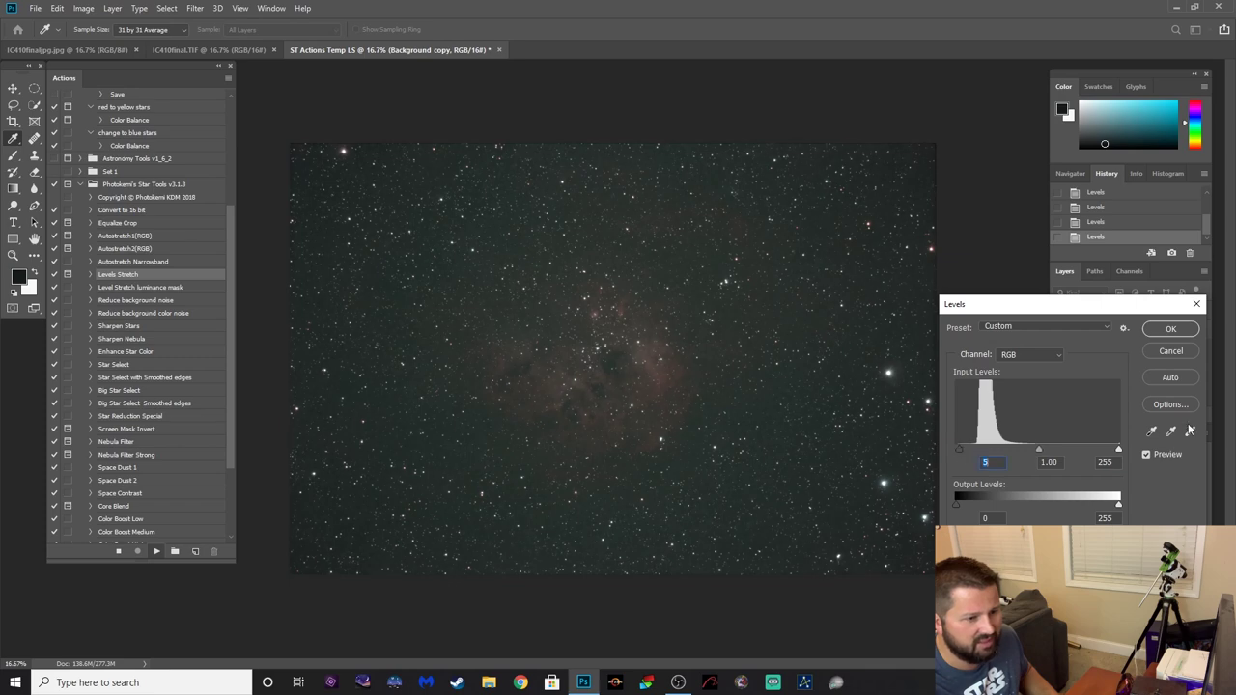
left_click(1170, 329)
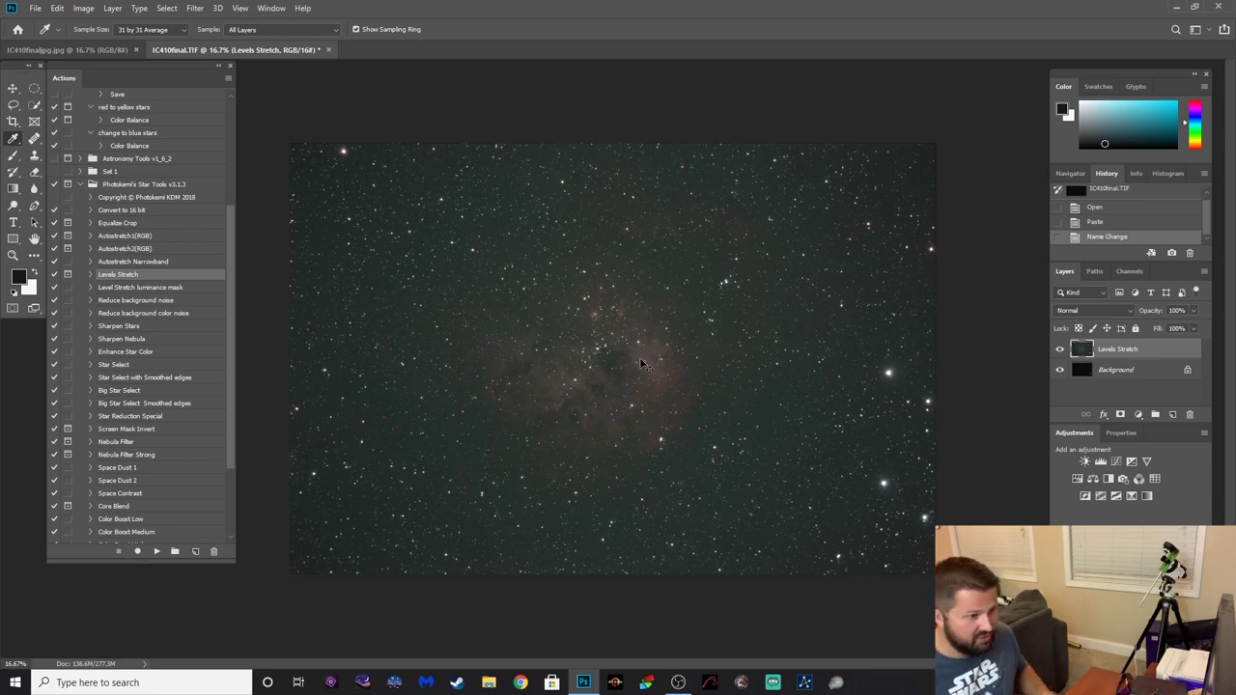
key("ctrl+j")
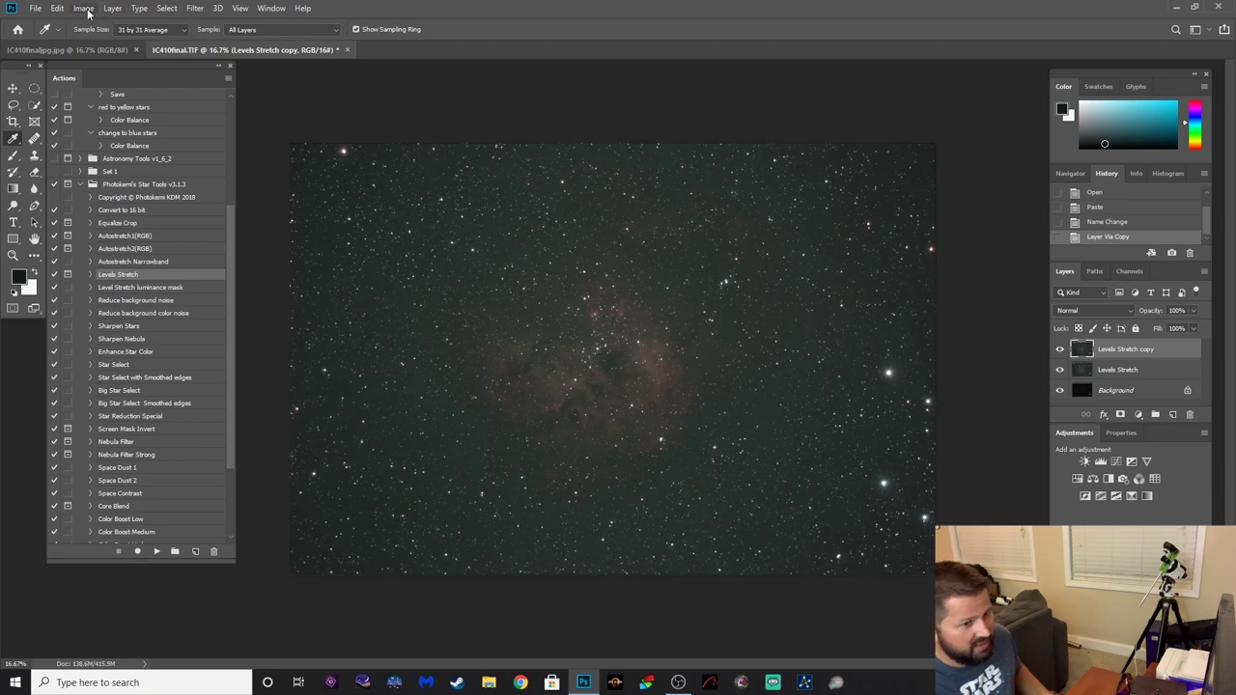
Apply Filter > Blur > Average to the Levels Stretch copy layer.
left_click(1092, 370)
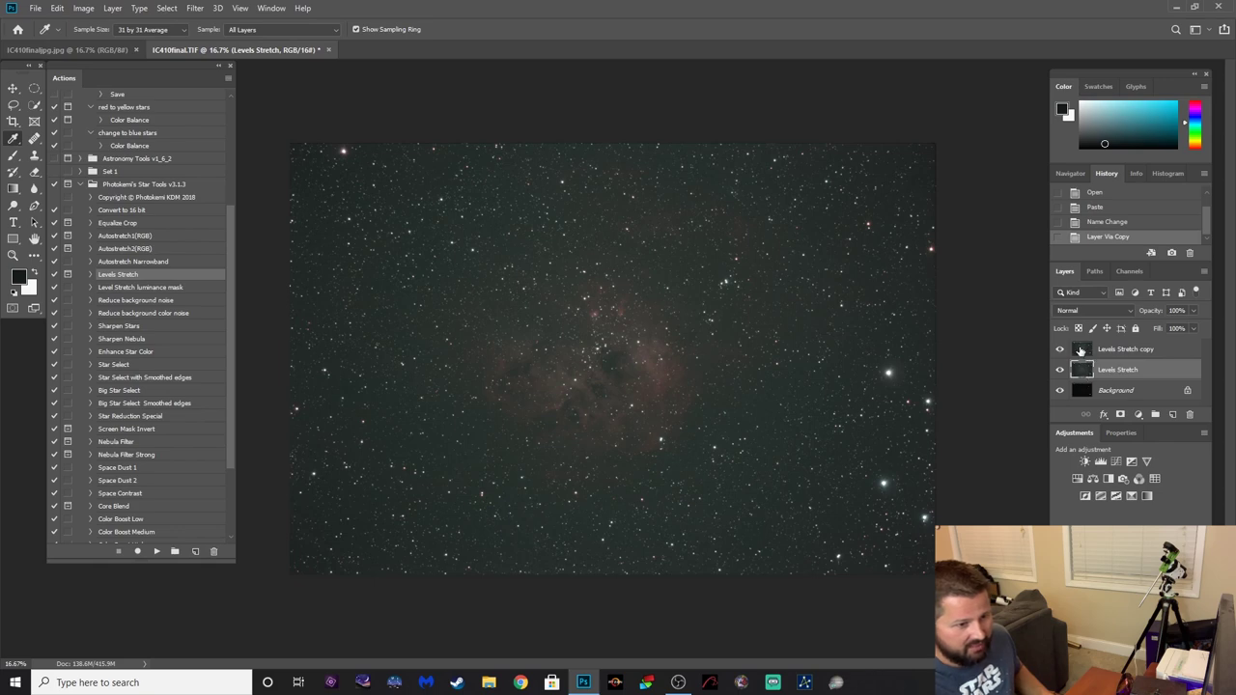
left_click(1081, 352)
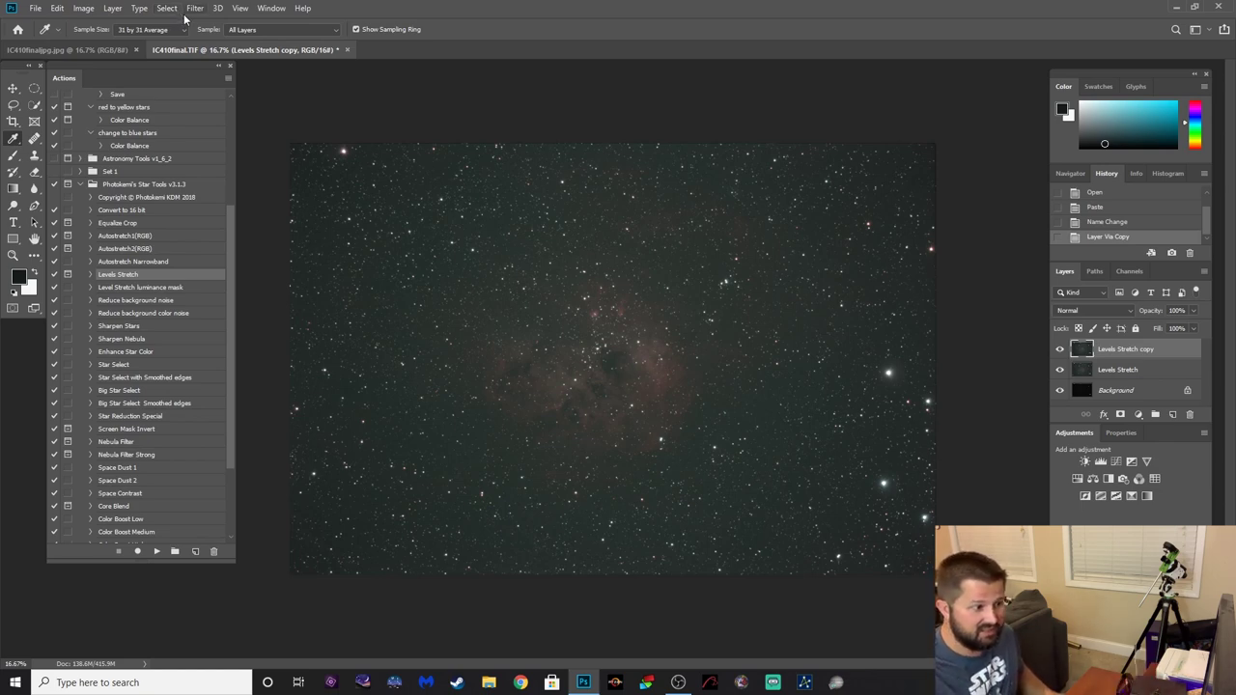
left_click(196, 10)
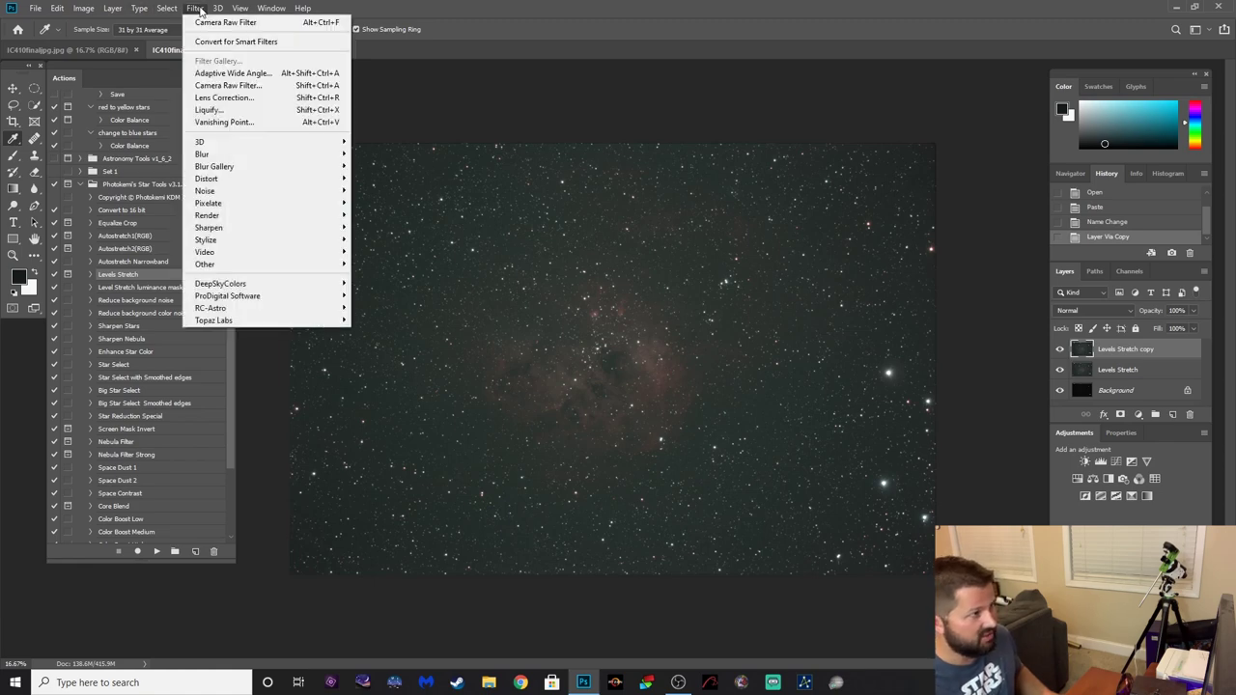
mouse_move(257, 154)
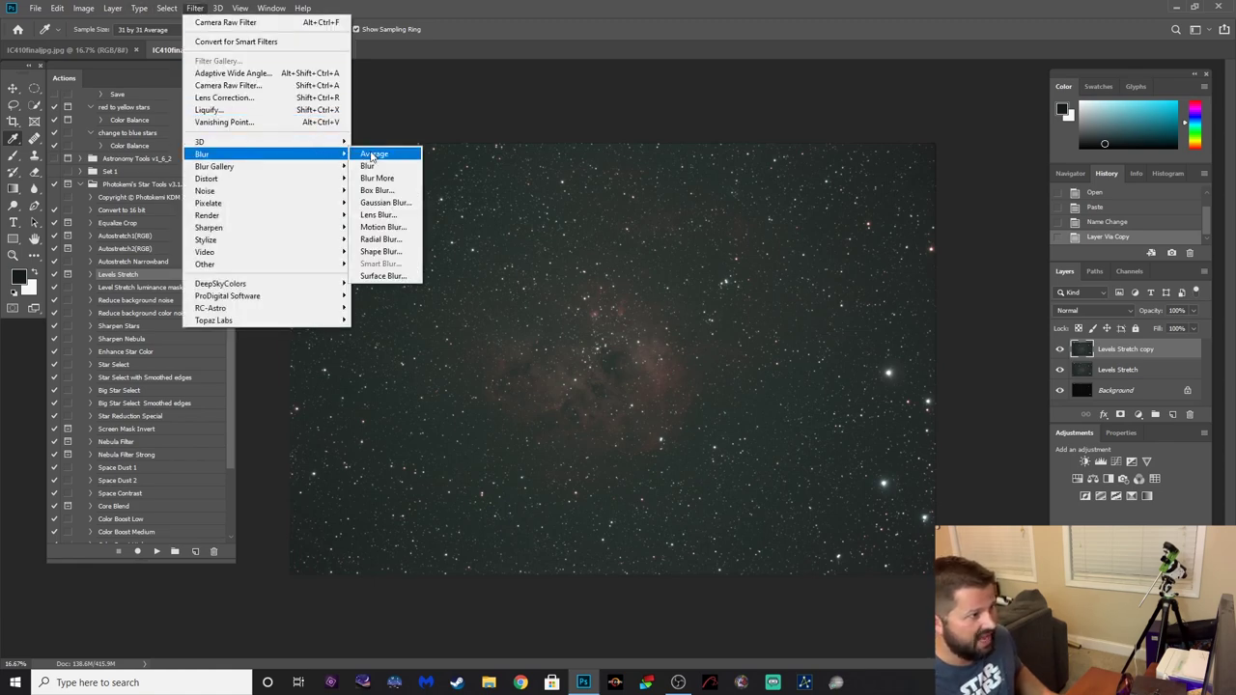
left_click(370, 151)
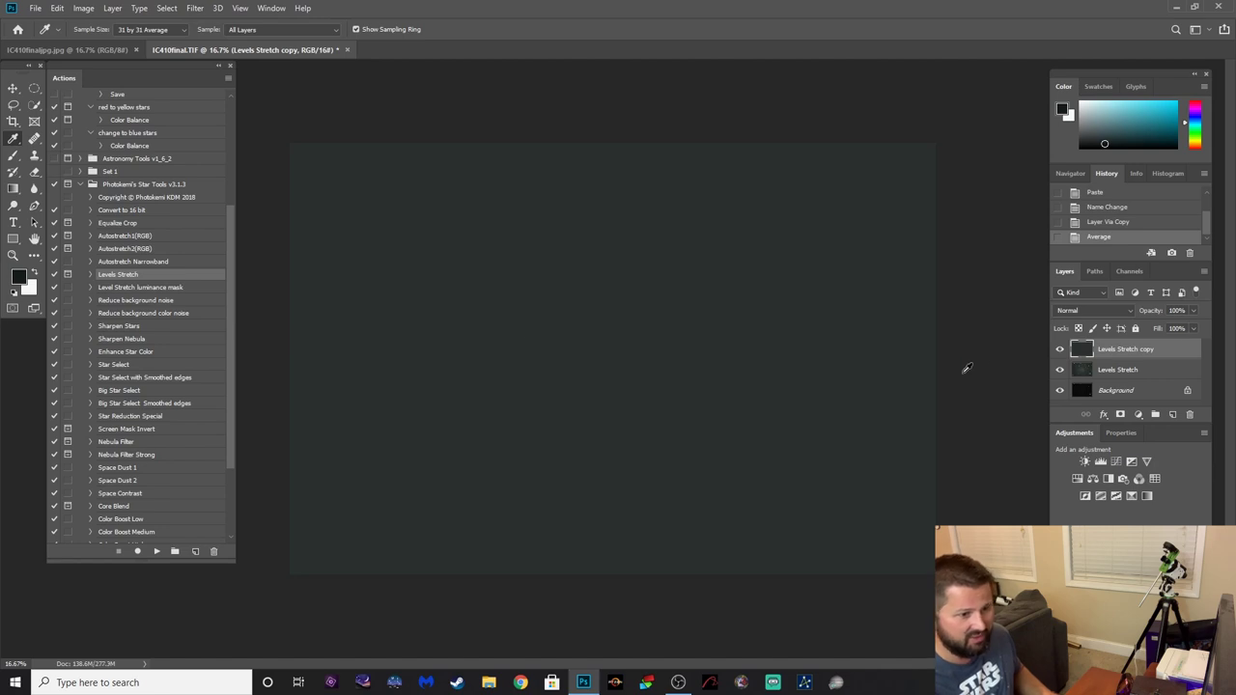
Subtract Levels Stretch copy from Levels Stretch via Apply Image at offset 25, then delete the copy.
left_click(1086, 376)
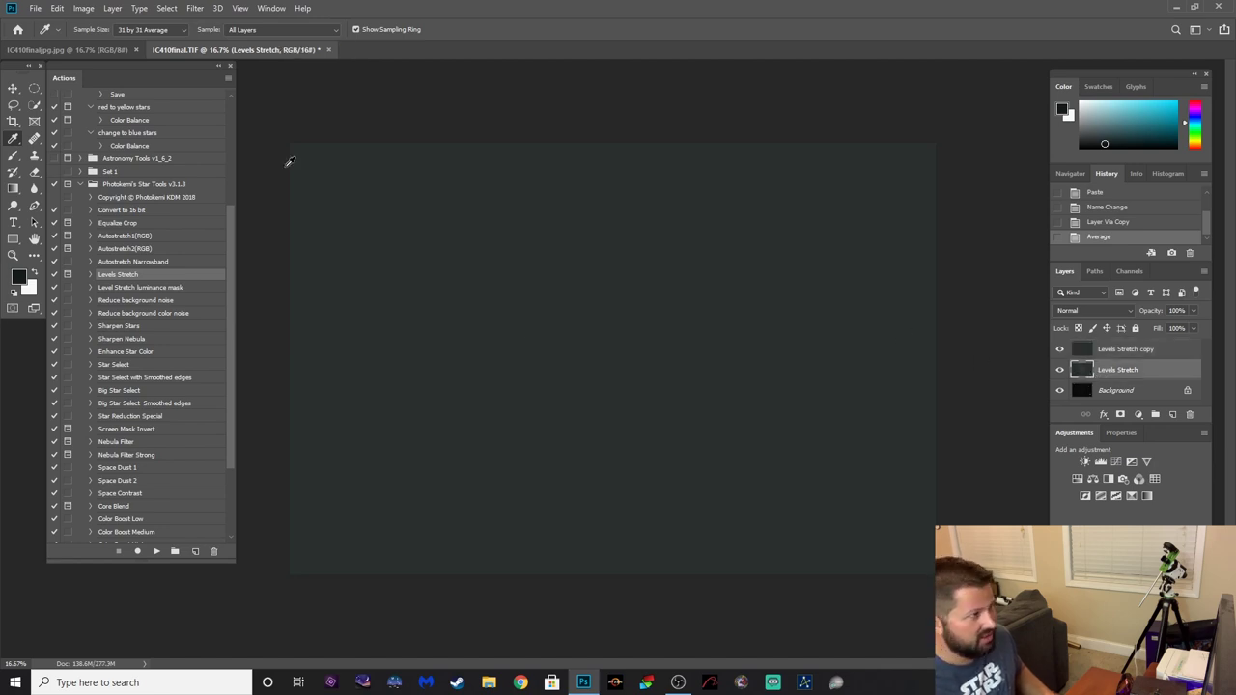
left_click(84, 8)
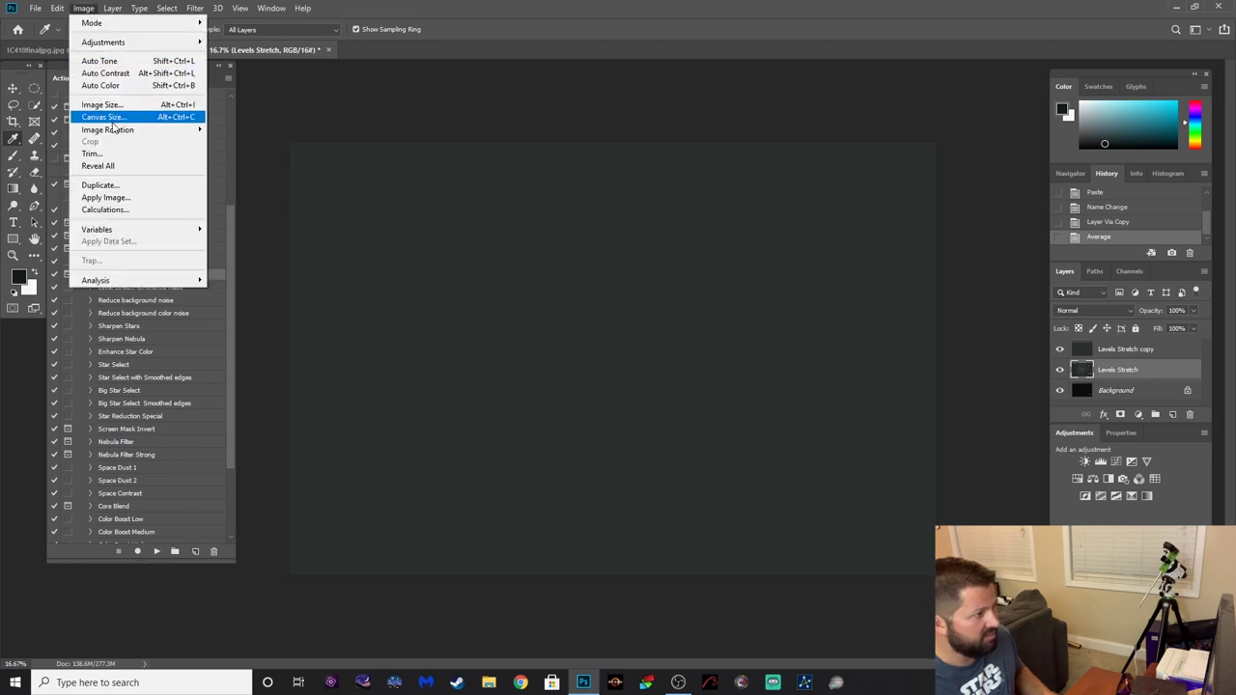
left_click(107, 197)
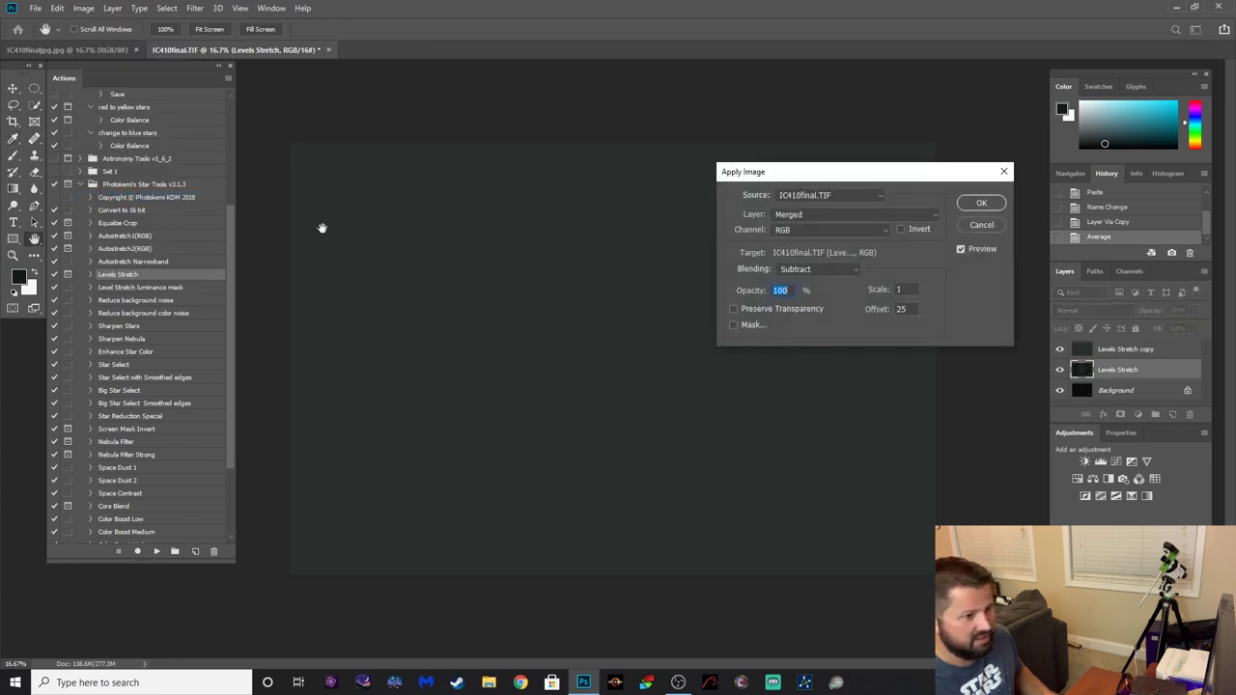
left_click(835, 216)
left_click(834, 246)
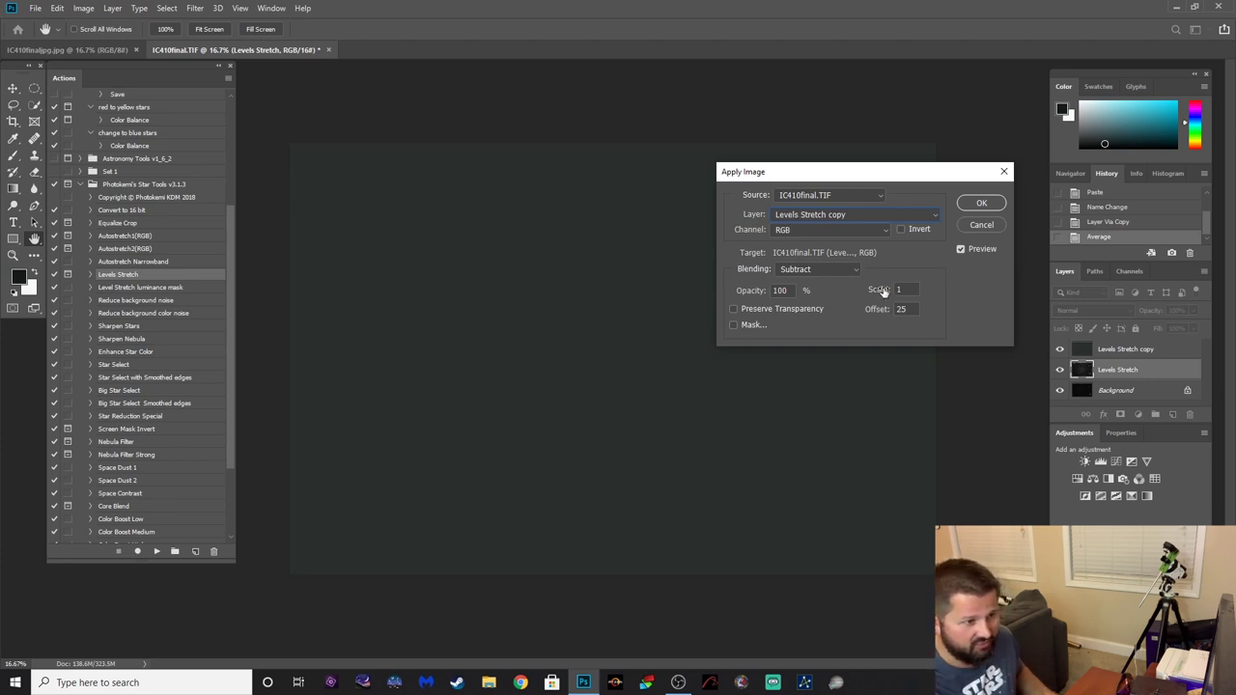
left_click(971, 205)
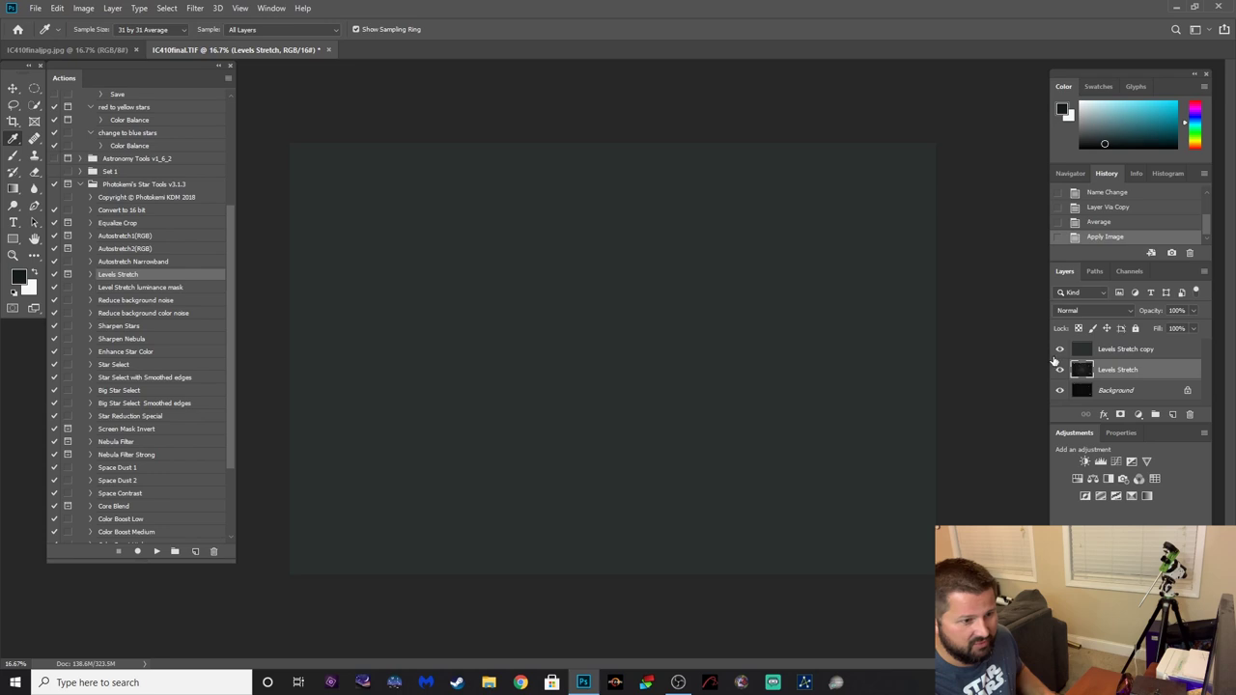
left_click(1060, 353)
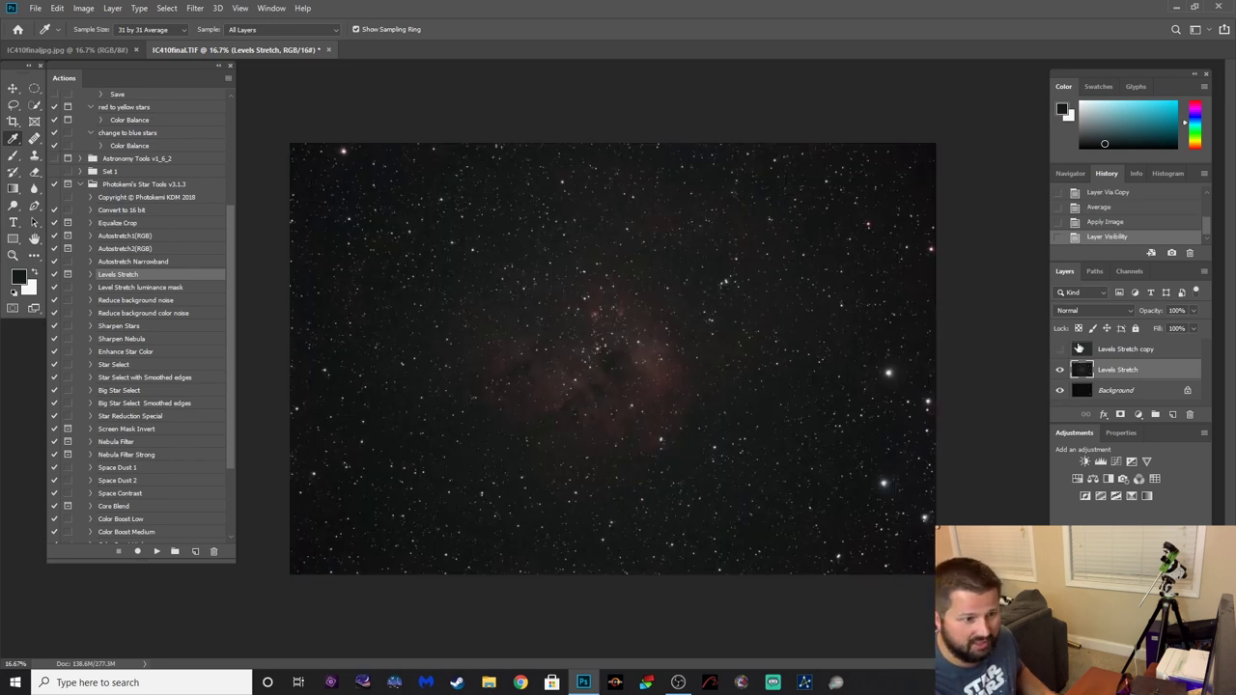
left_click_drag(1078, 349, 1187, 416)
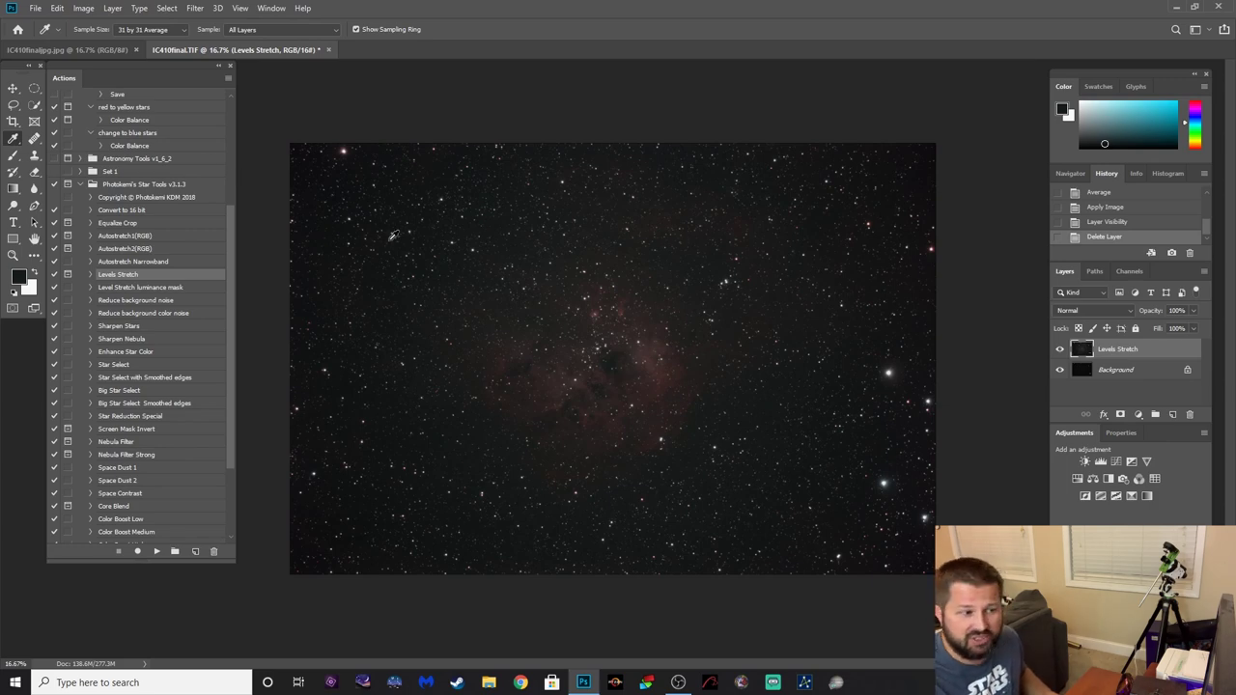
Run RC-Astro GradientXTerminator on Levels Stretch with Medium detail and Medium aggressiveness.
left_click(194, 7)
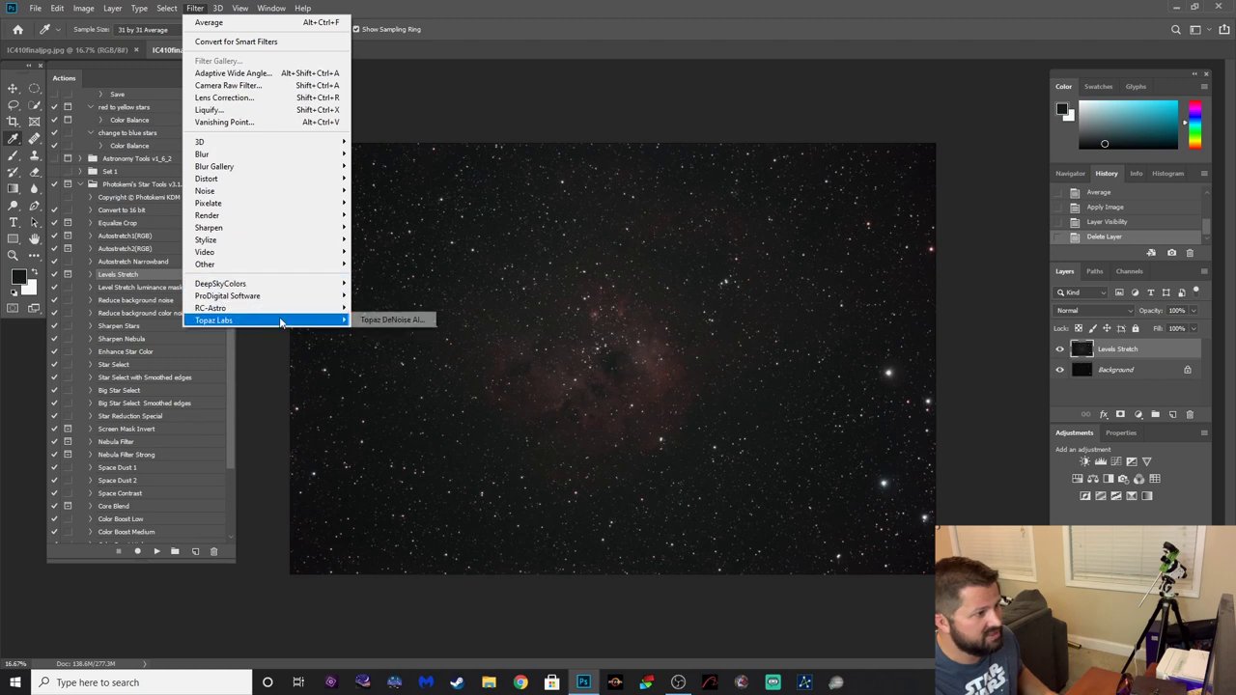
mouse_move(306, 310)
left_click(380, 310)
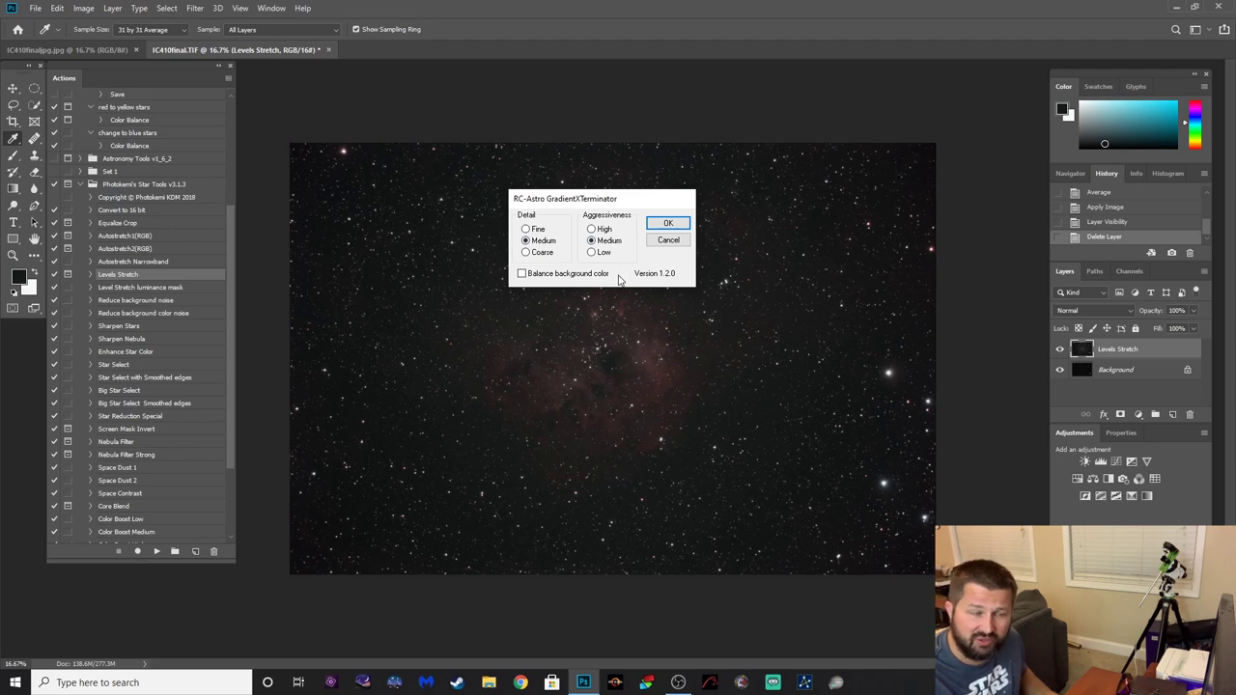
left_click(663, 221)
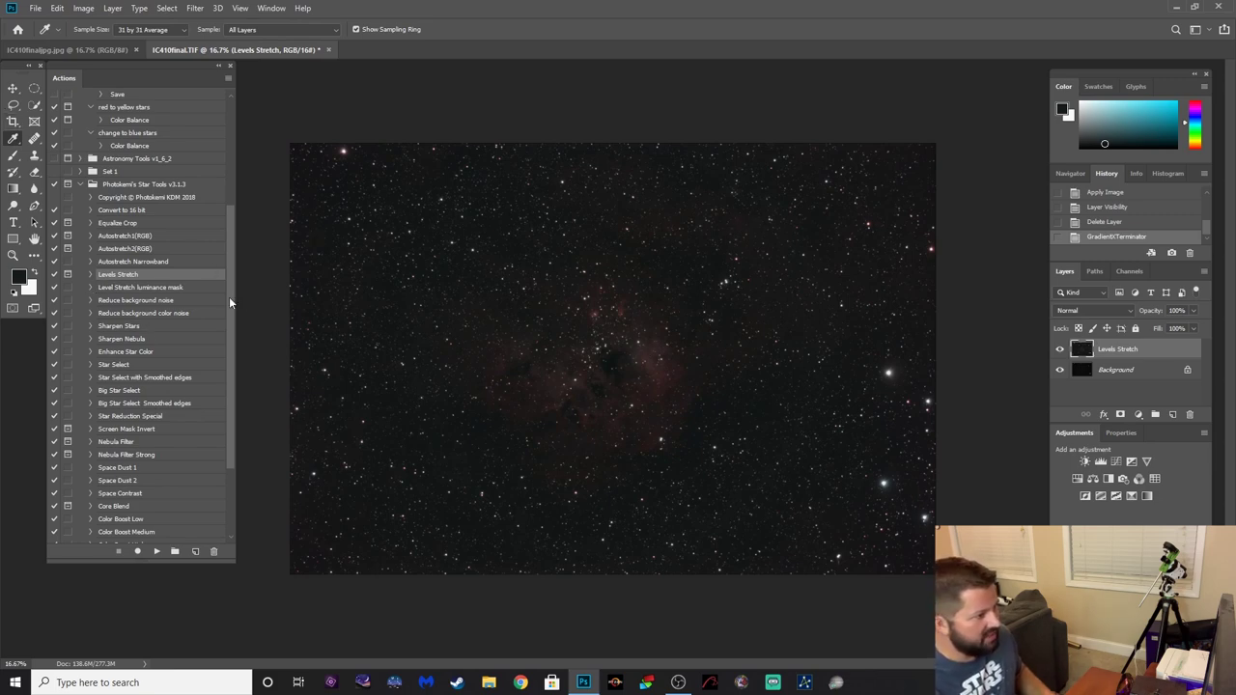
left_click_drag(228, 303, 235, 325)
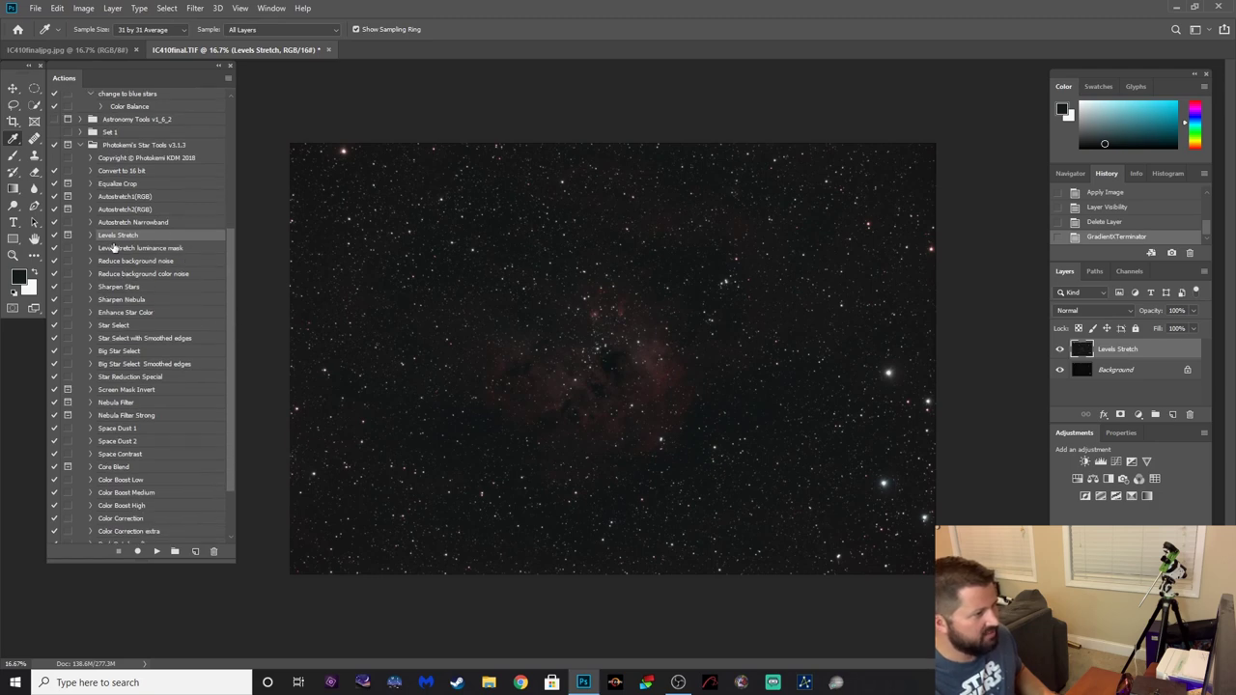
Play Color Boost Low, accepting intensity 130, colour matching and noise reduction.
left_click_drag(226, 304, 238, 395)
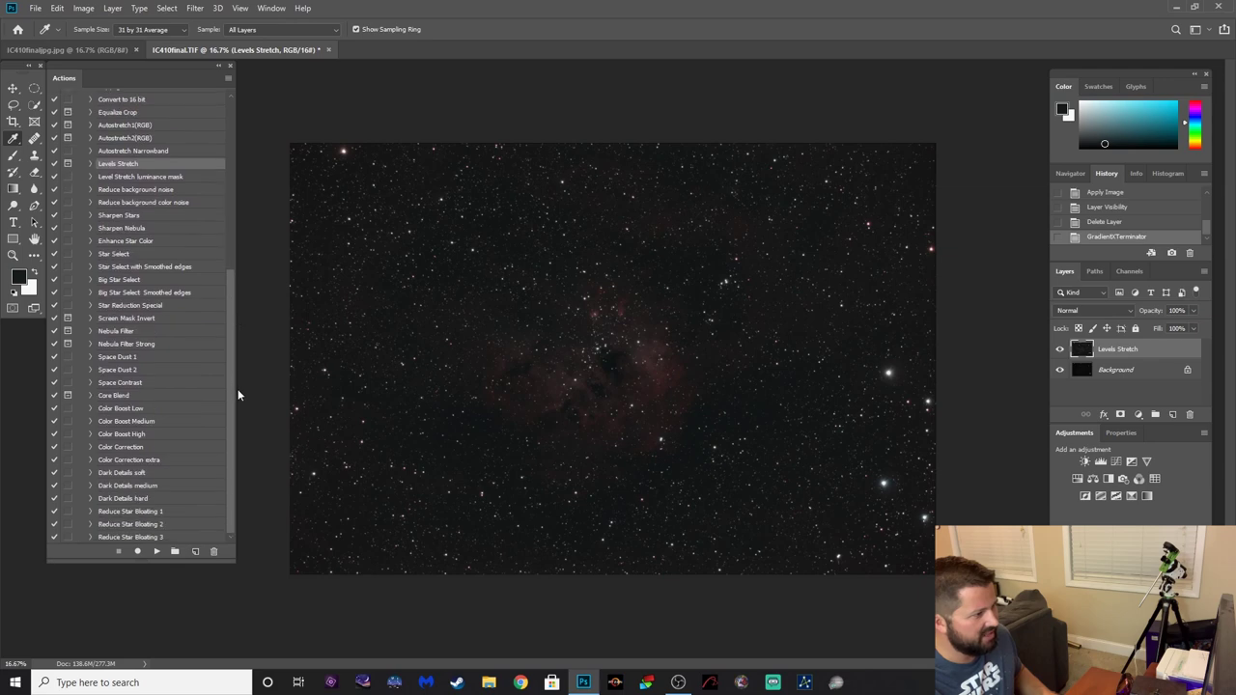
left_click(106, 409)
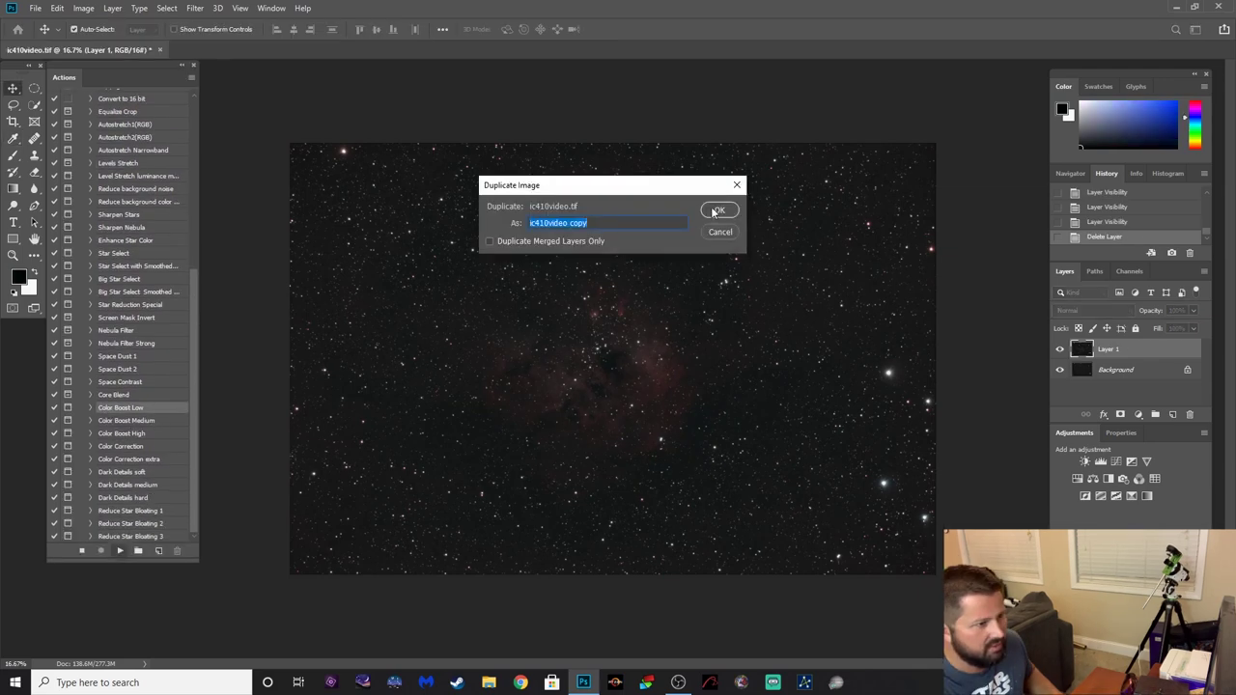
left_click(718, 209)
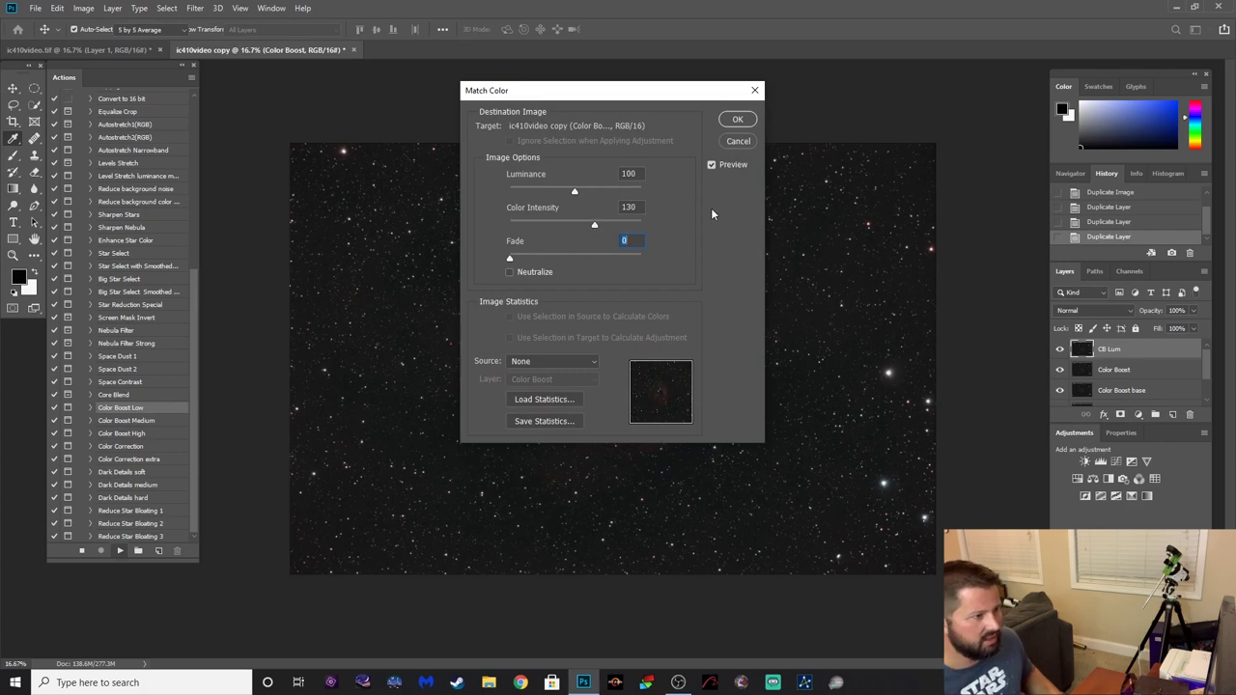
left_click(739, 120)
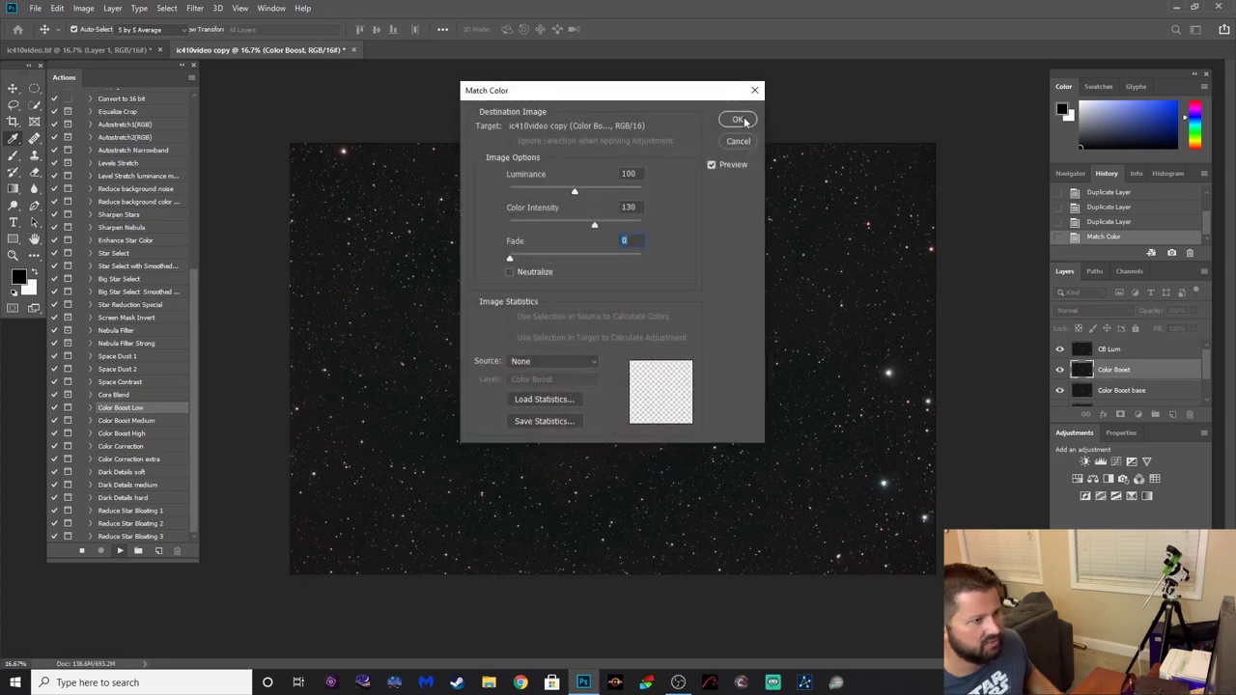
left_click(741, 120)
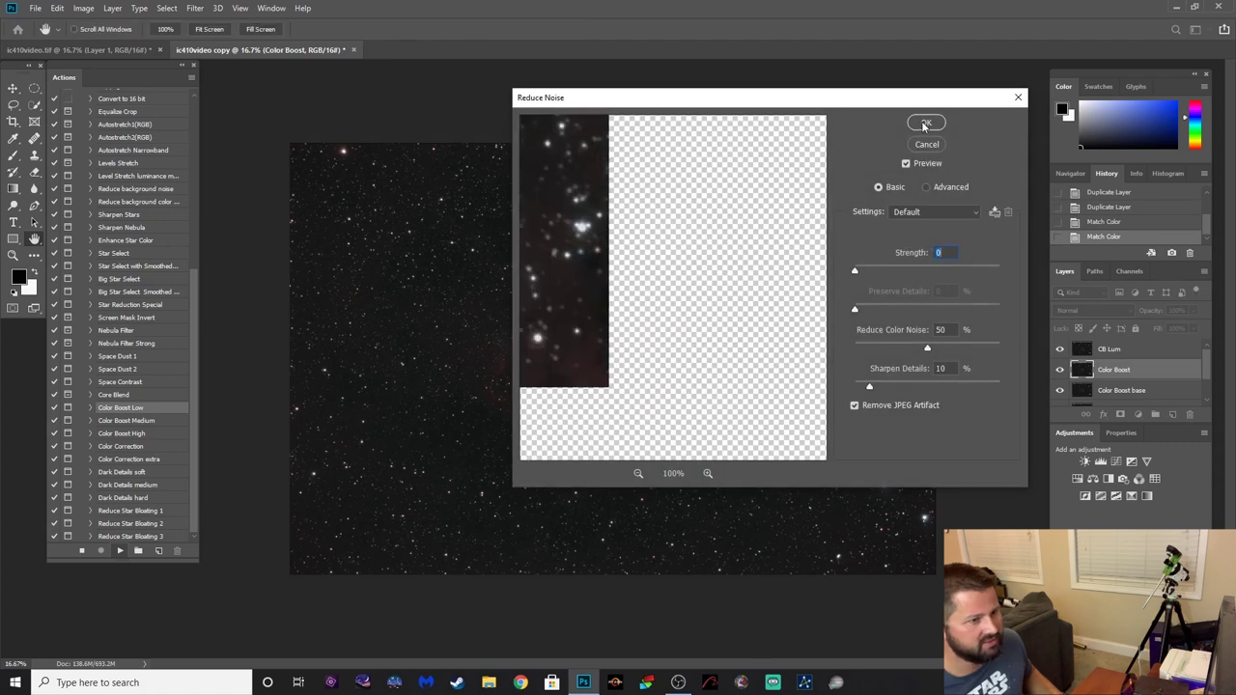
left_click(925, 124)
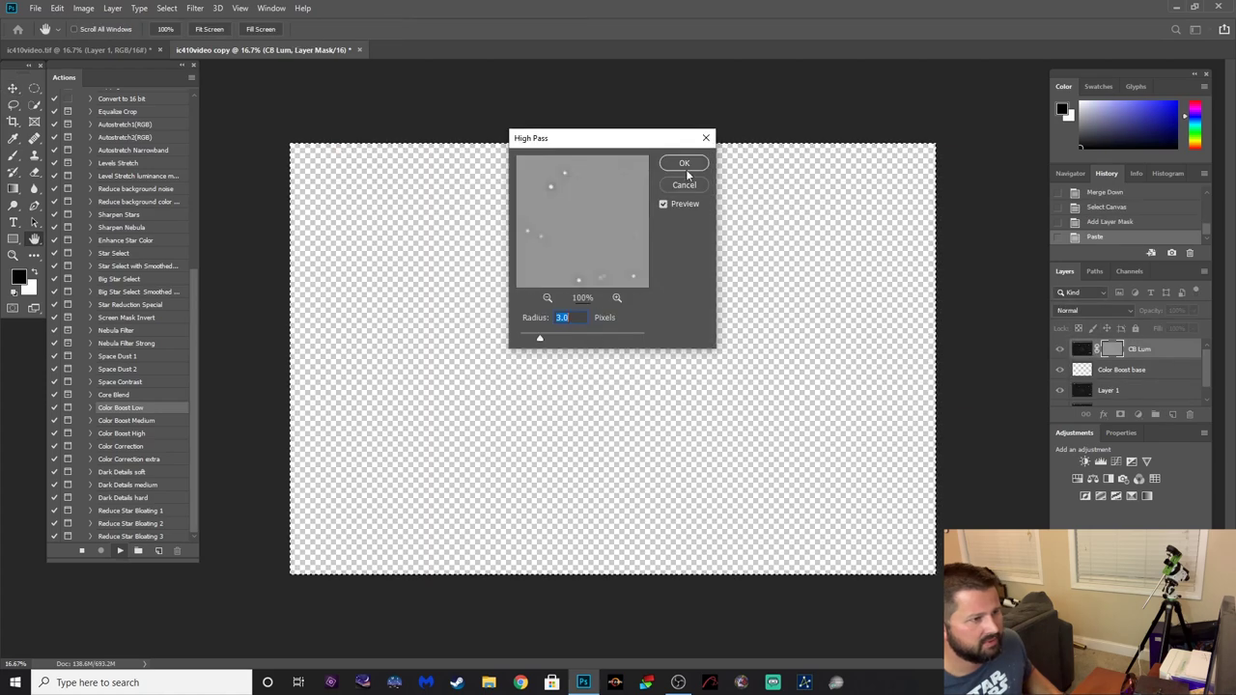
Accept the high pass and blur steps, discard the temp copy, name the layer Color Boost low and hide it.
left_click(688, 174)
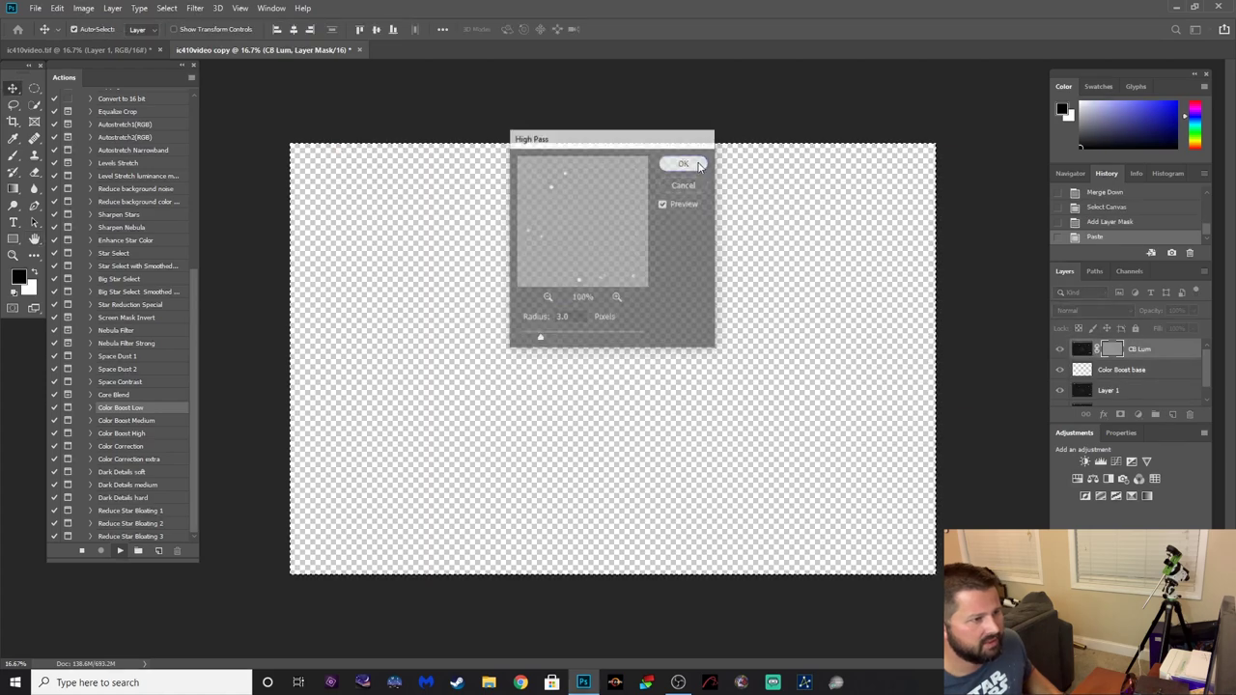
left_click(1025, 219)
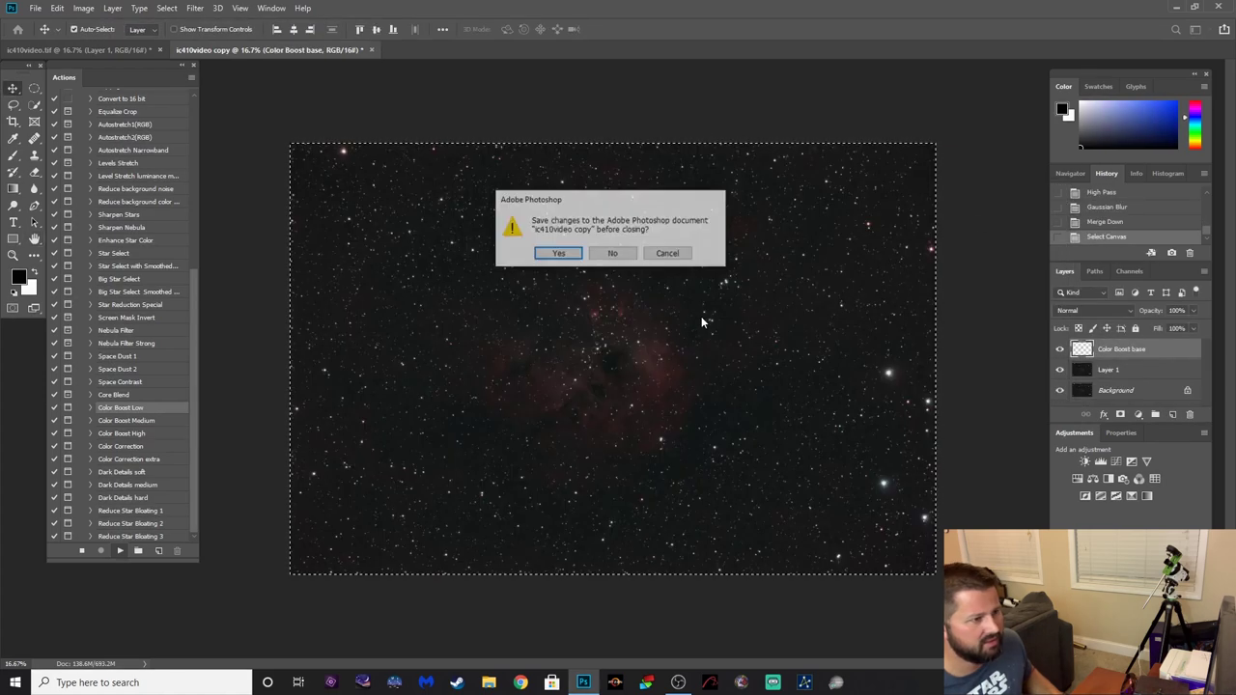
left_click(612, 251)
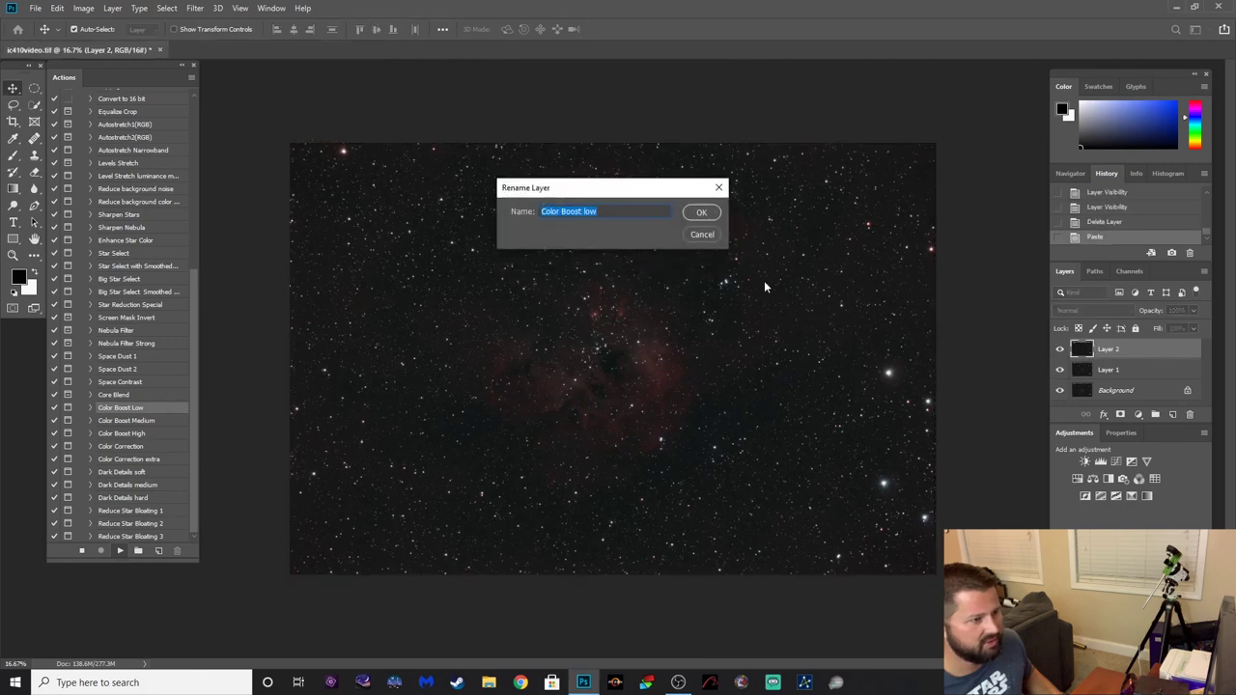
left_click(705, 212)
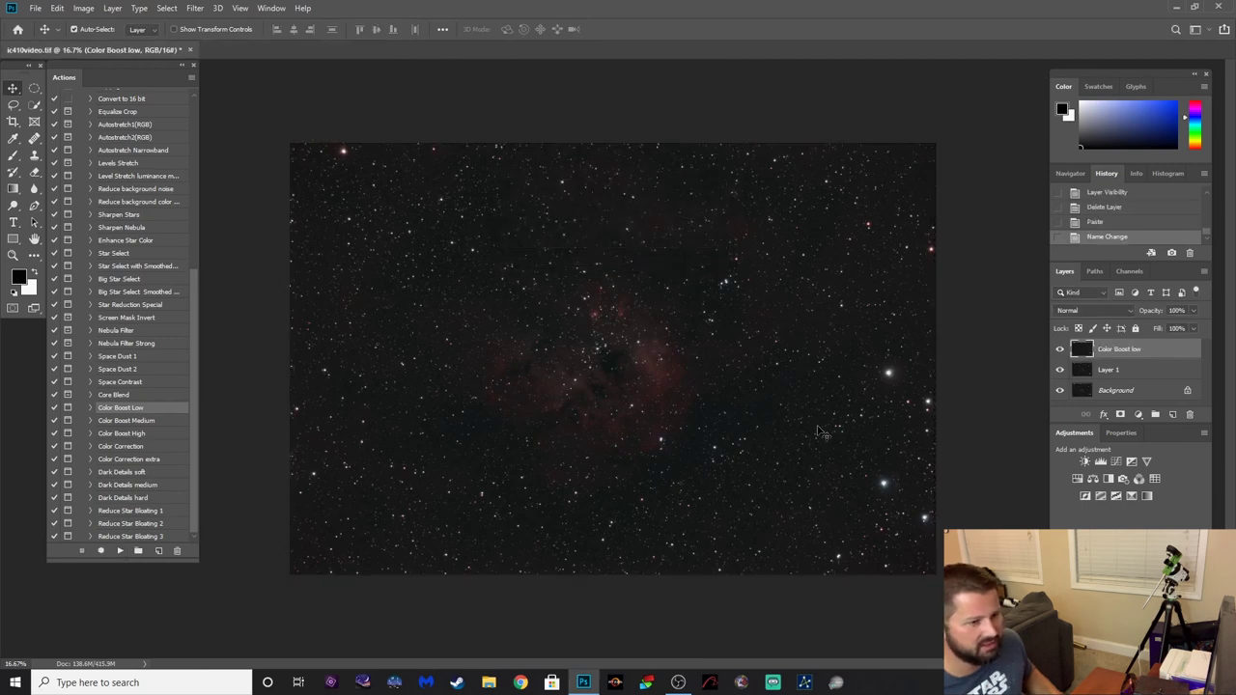
left_click(1061, 350)
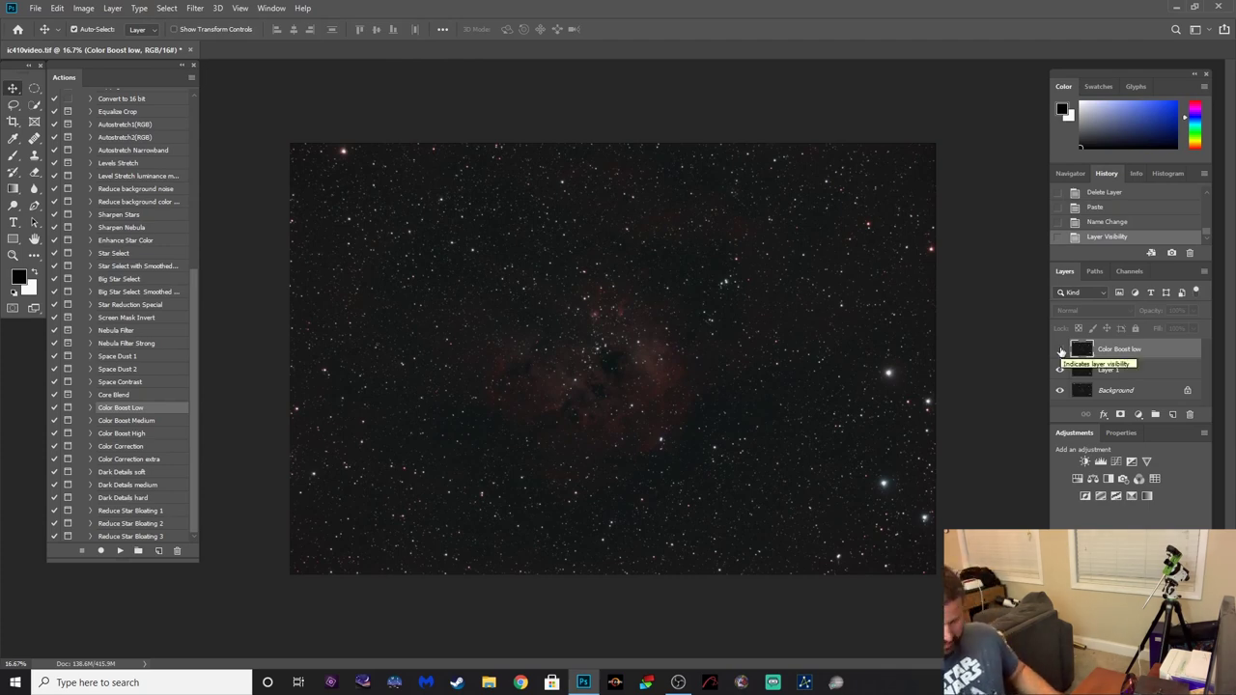
Zoom in and compare the nebula with Color Boost low on and off, leaving it visible.
key("ctrl+plus")
key("ctrl+plus")
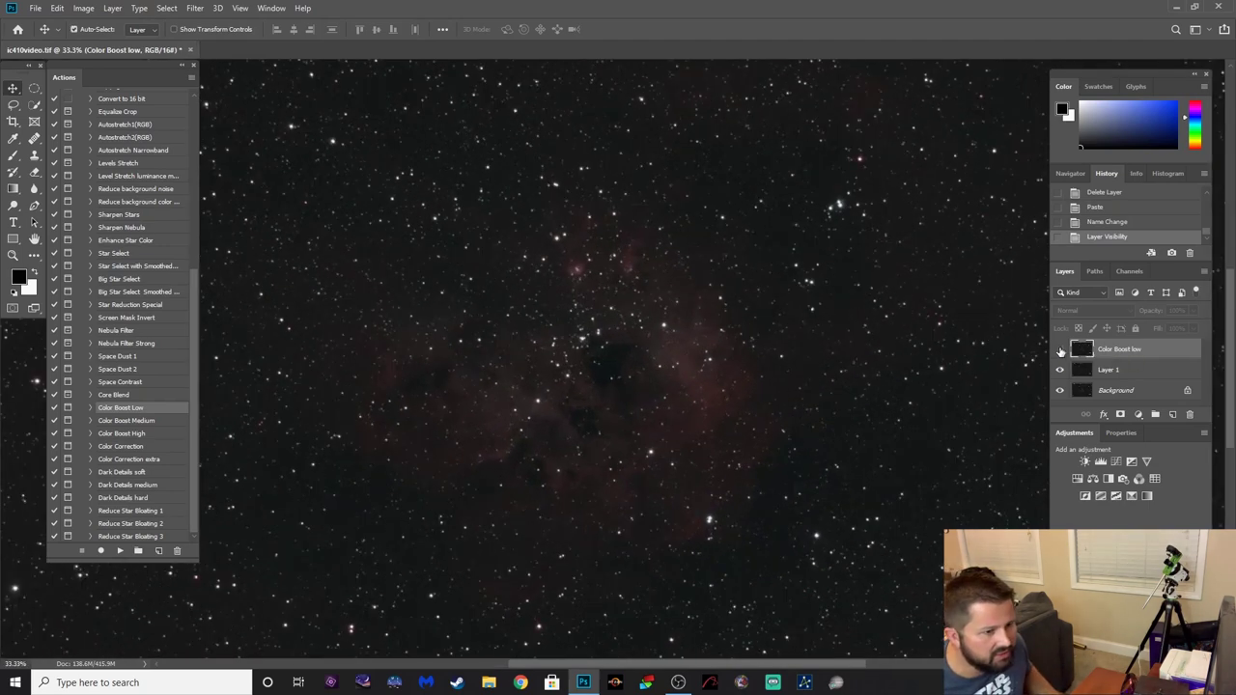
left_click(1060, 350)
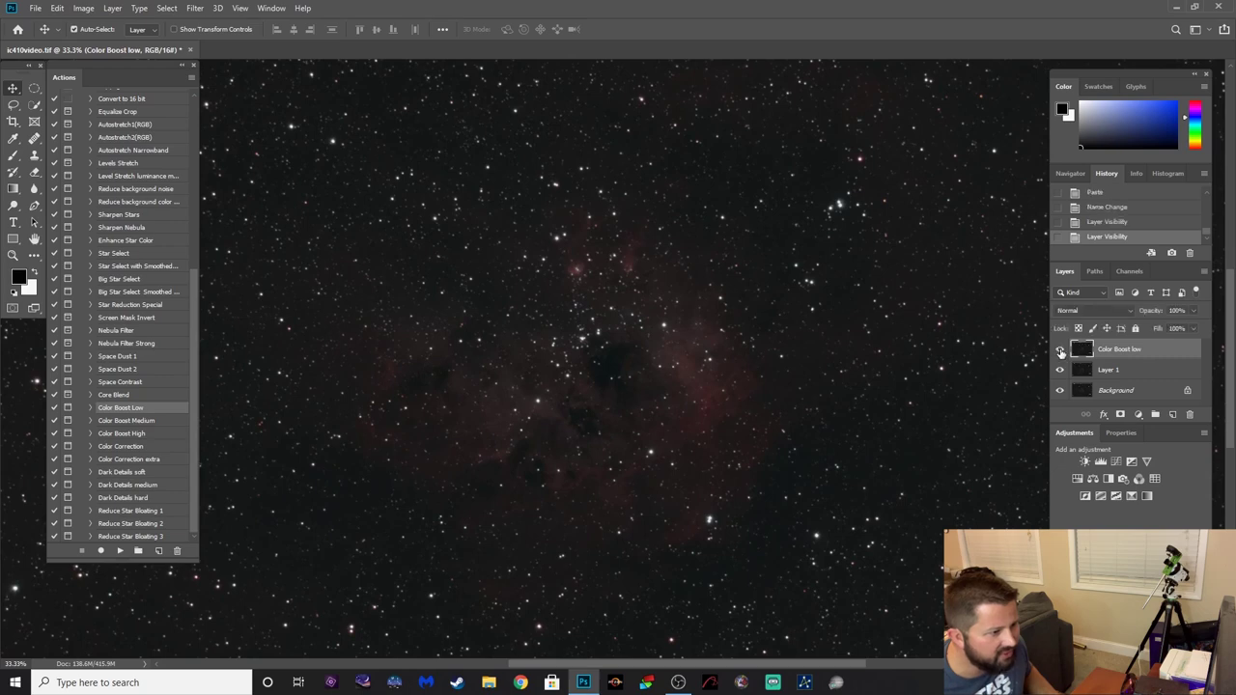
left_click(1060, 351)
left_click(1060, 351)
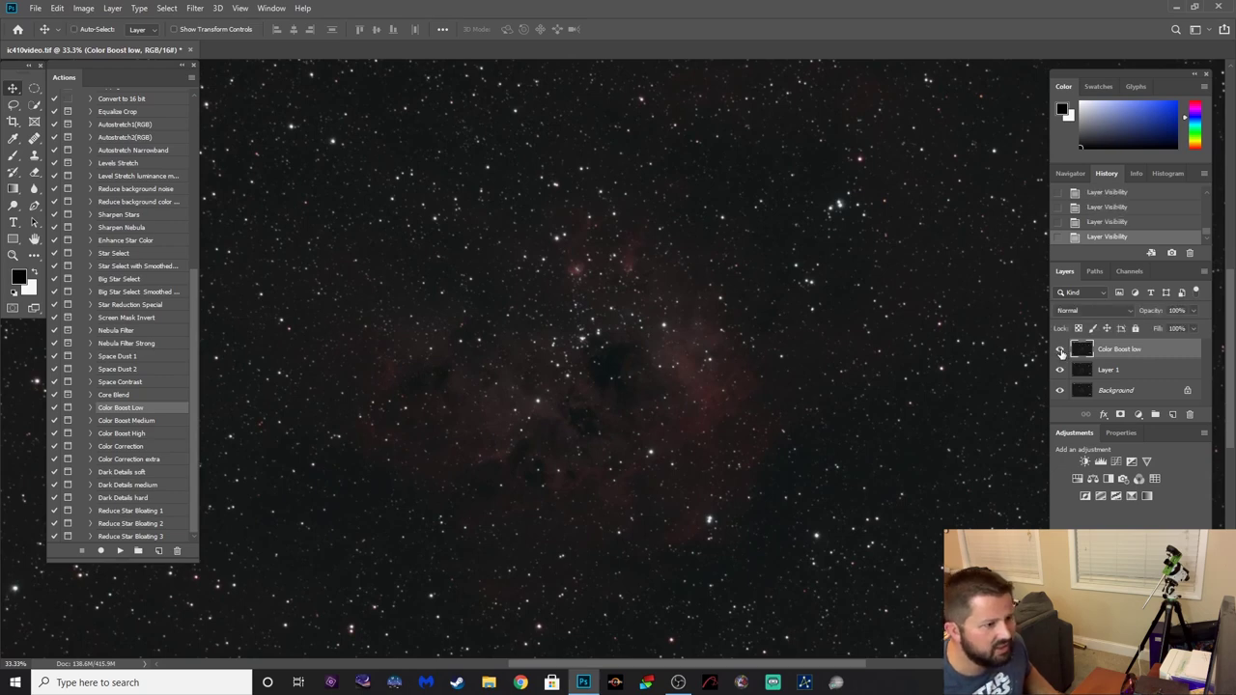
key("ctrl+minus")
key("ctrl+minus")
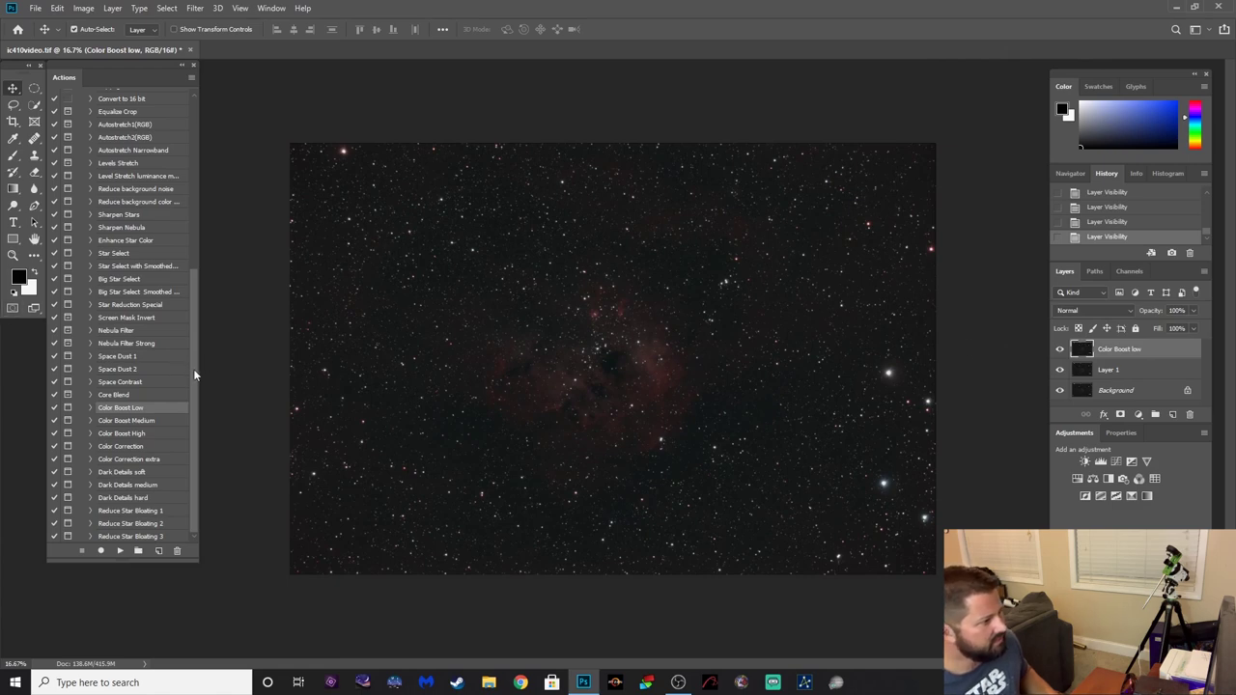
left_click_drag(193, 368, 193, 355)
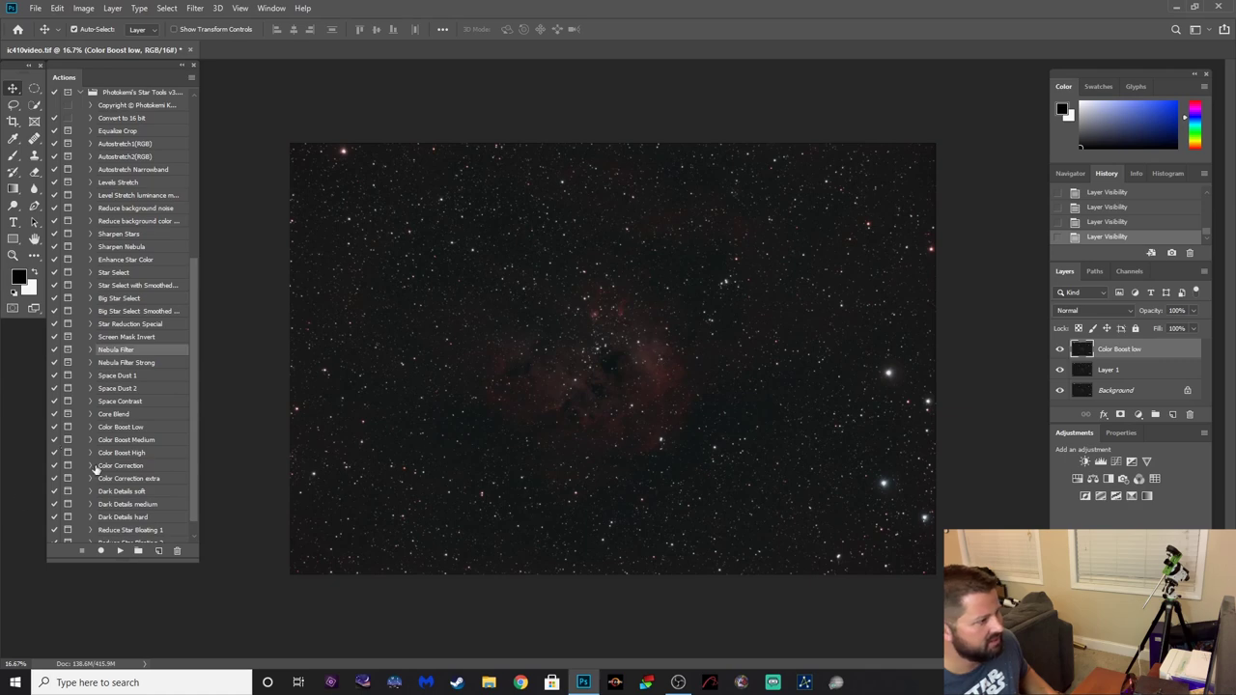
Run Star Reduction Special, accepting high pass 40, threshold 160, 2 px expansion and Minimum 1.0.
left_click(116, 552)
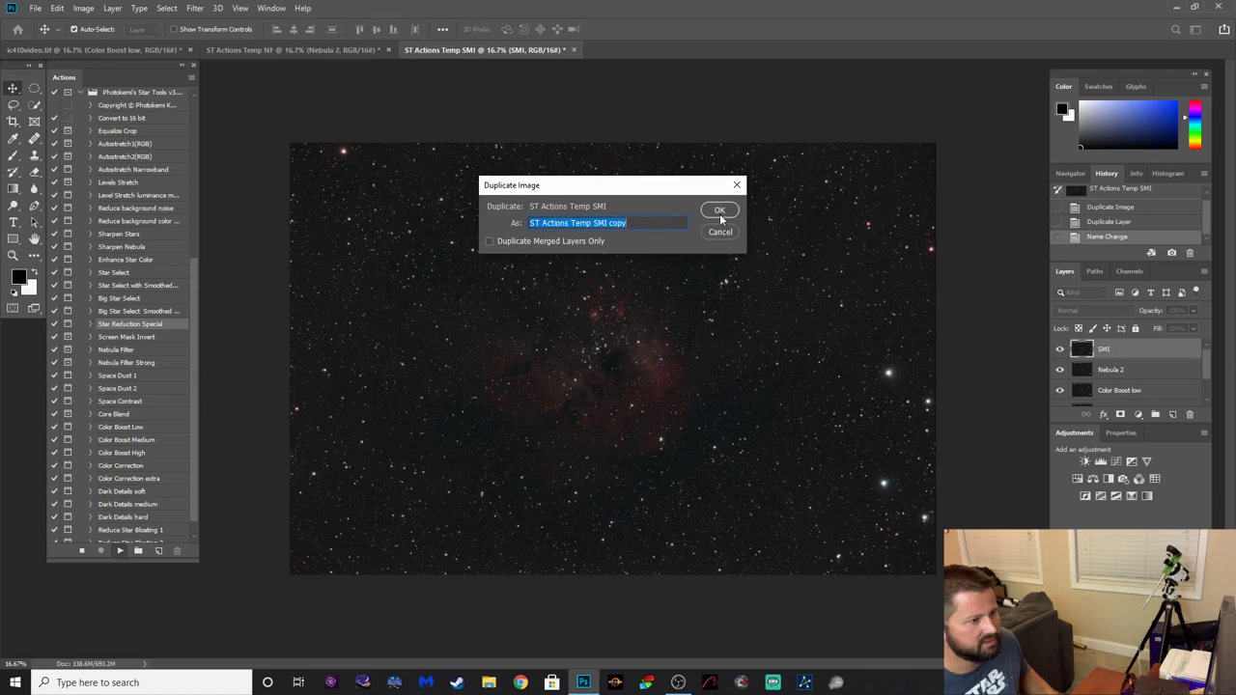
left_click(719, 211)
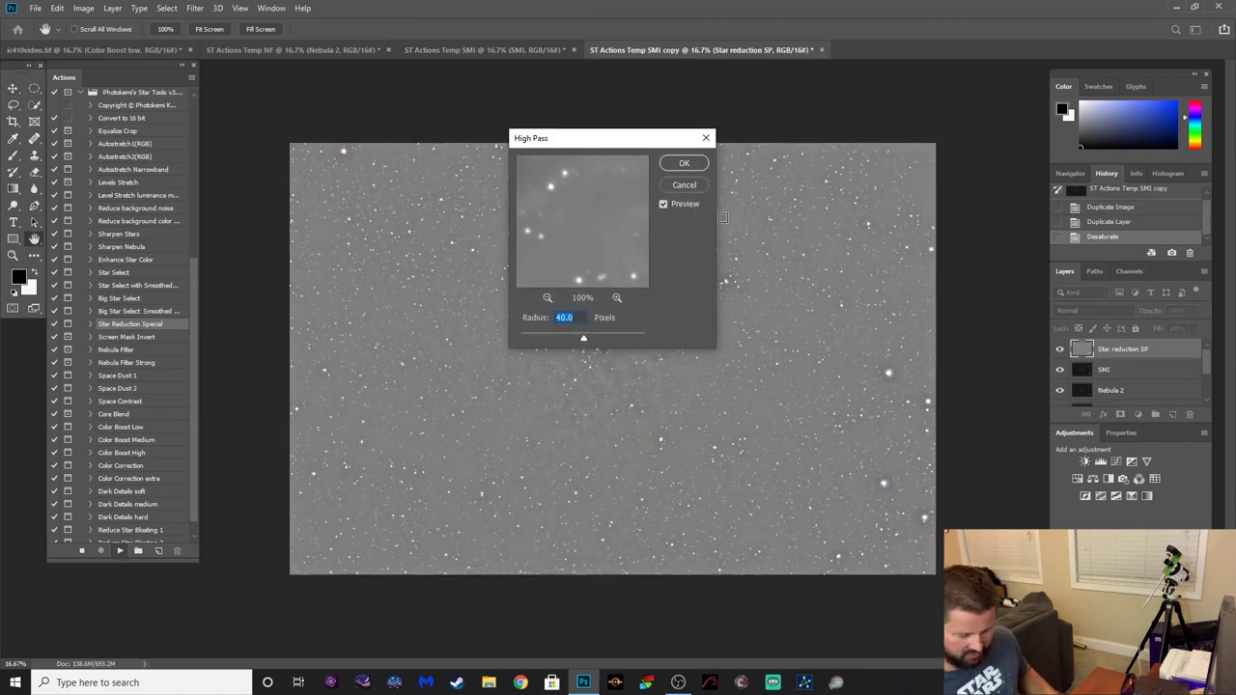
key("Return")
key("Return")
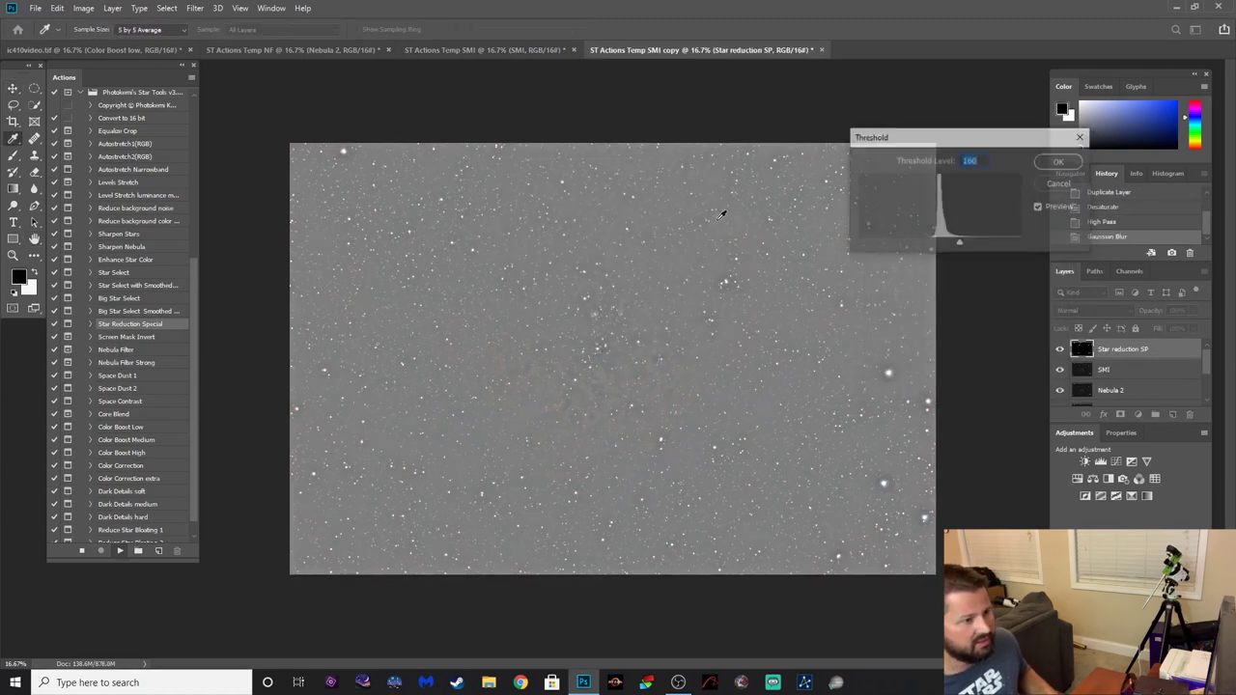
key("Return")
key("Return")
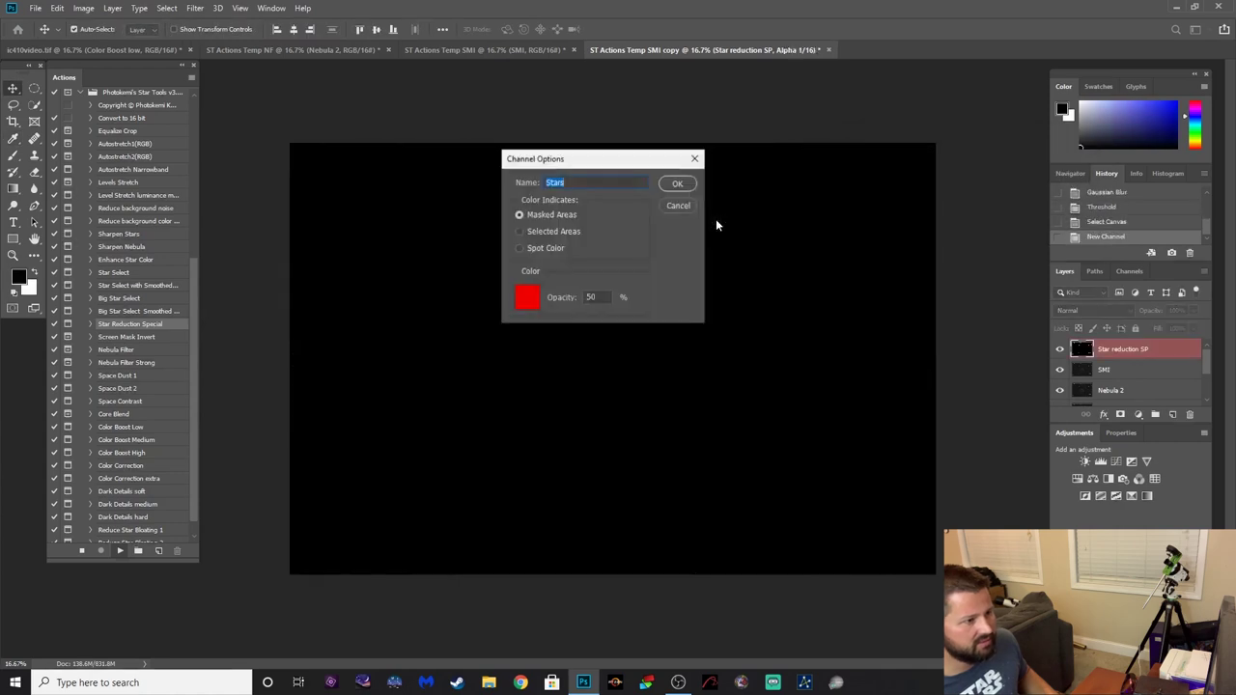
key("Return")
key("Return")
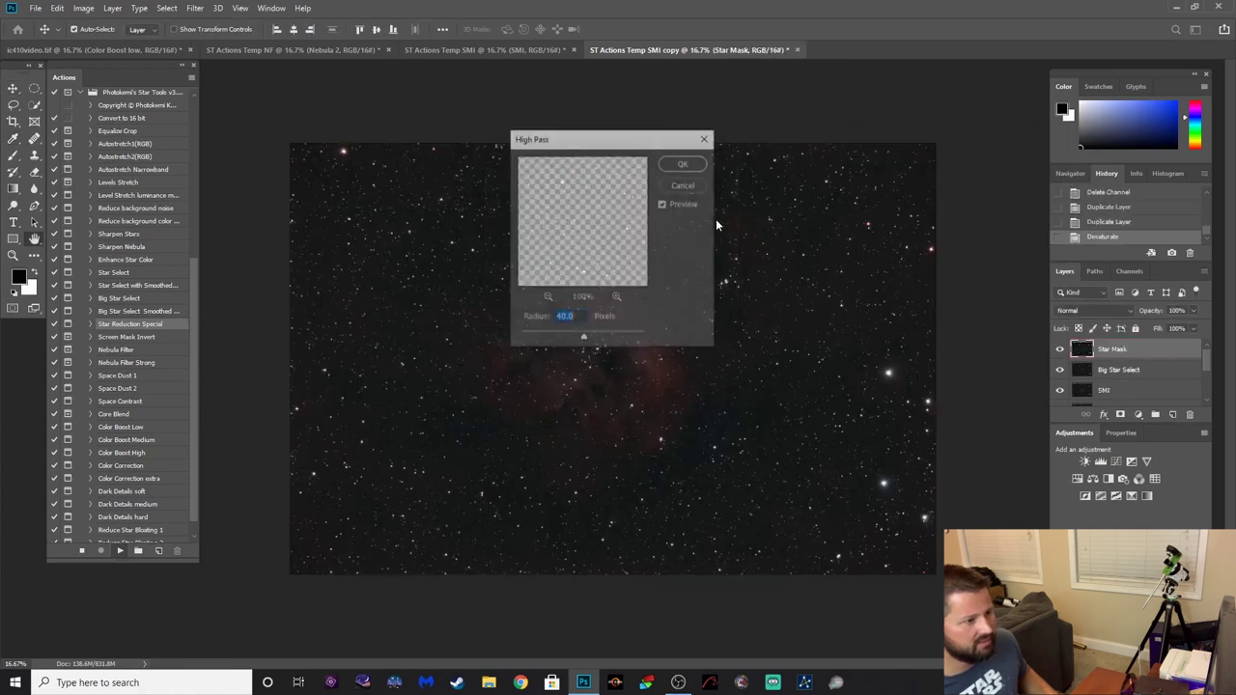
key("Return")
key("Return")
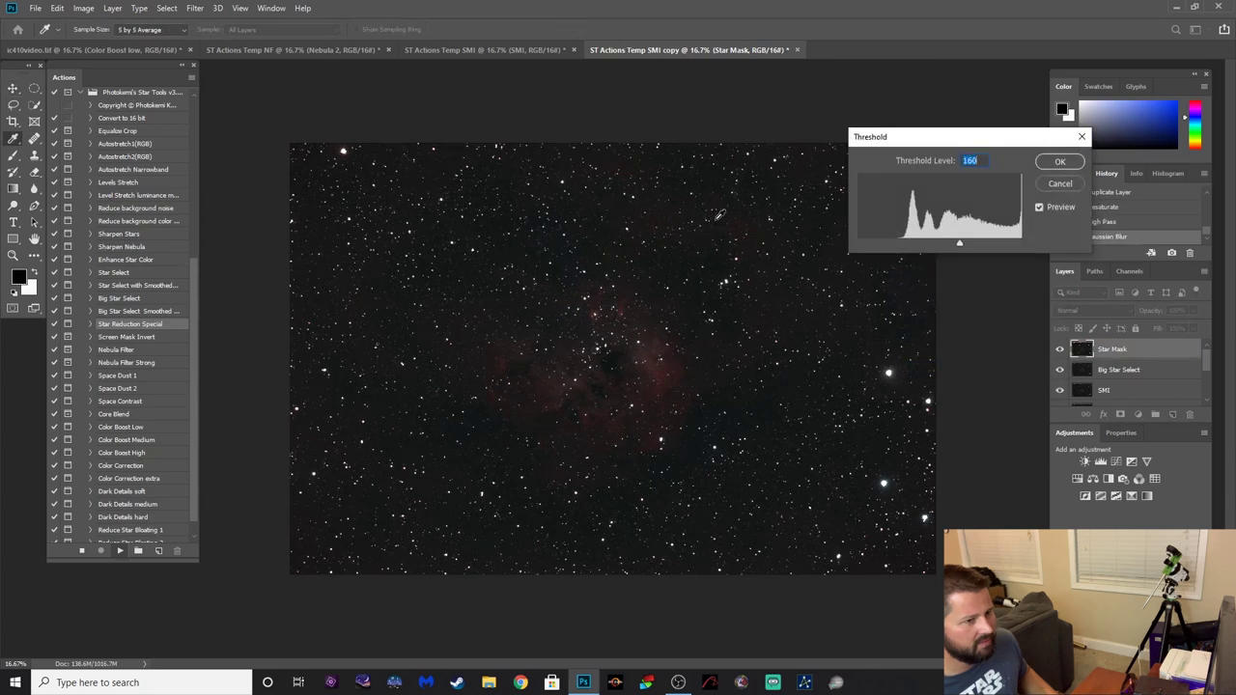
key("Return")
key("Return")
key("Return")
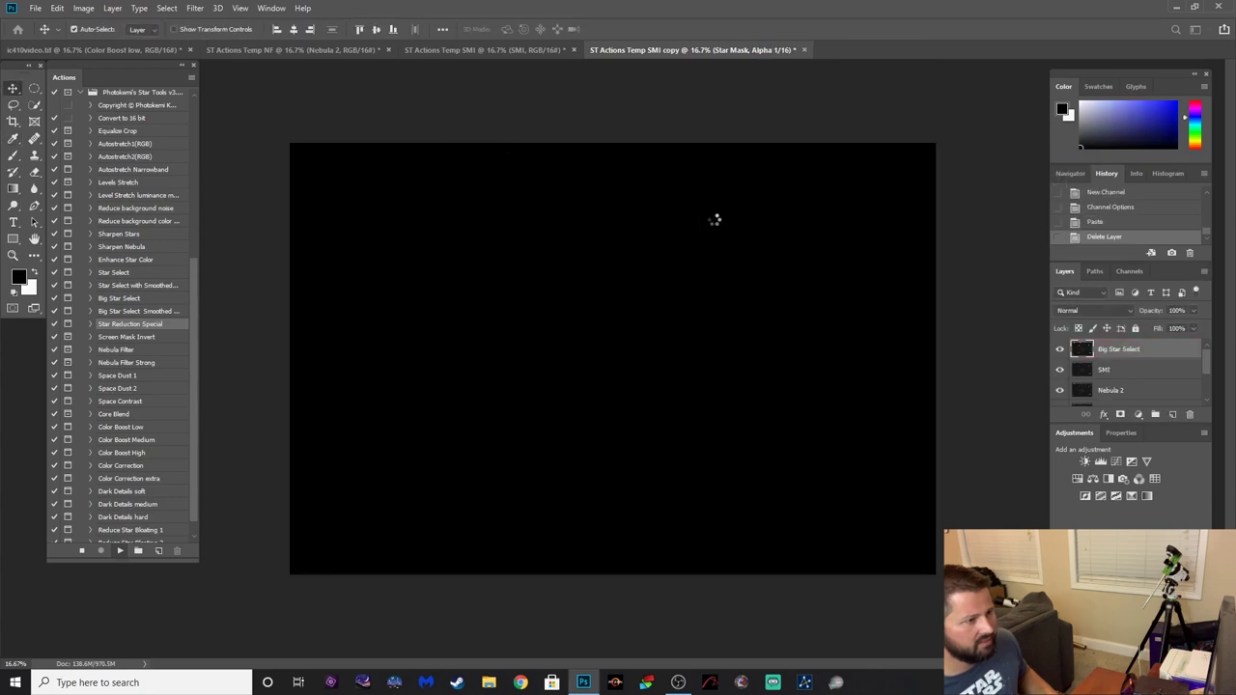
key("Return")
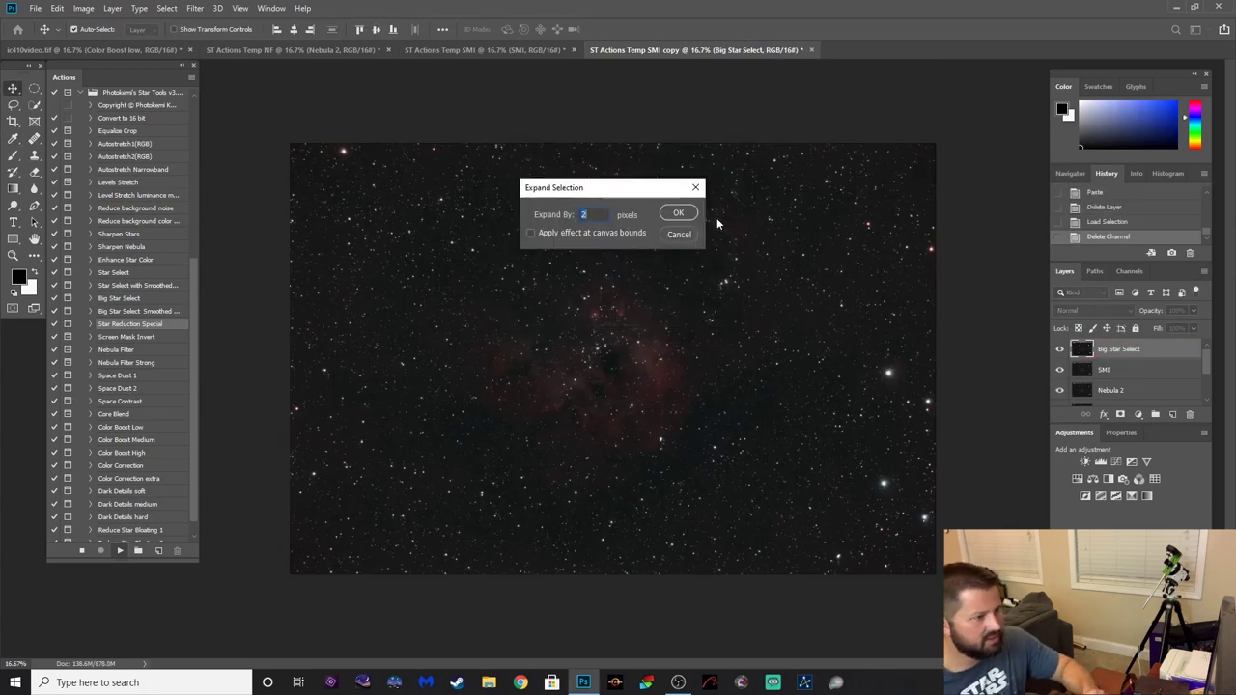
key("Return")
key("Return")
key("Return")
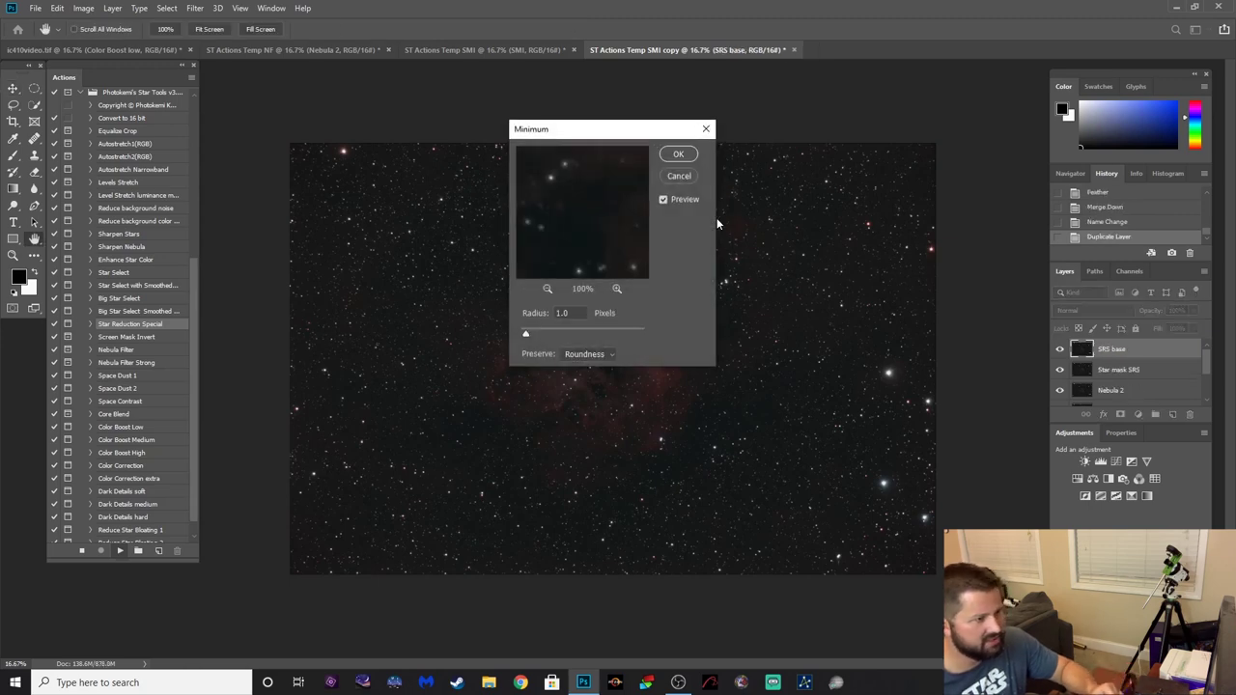
key("Return")
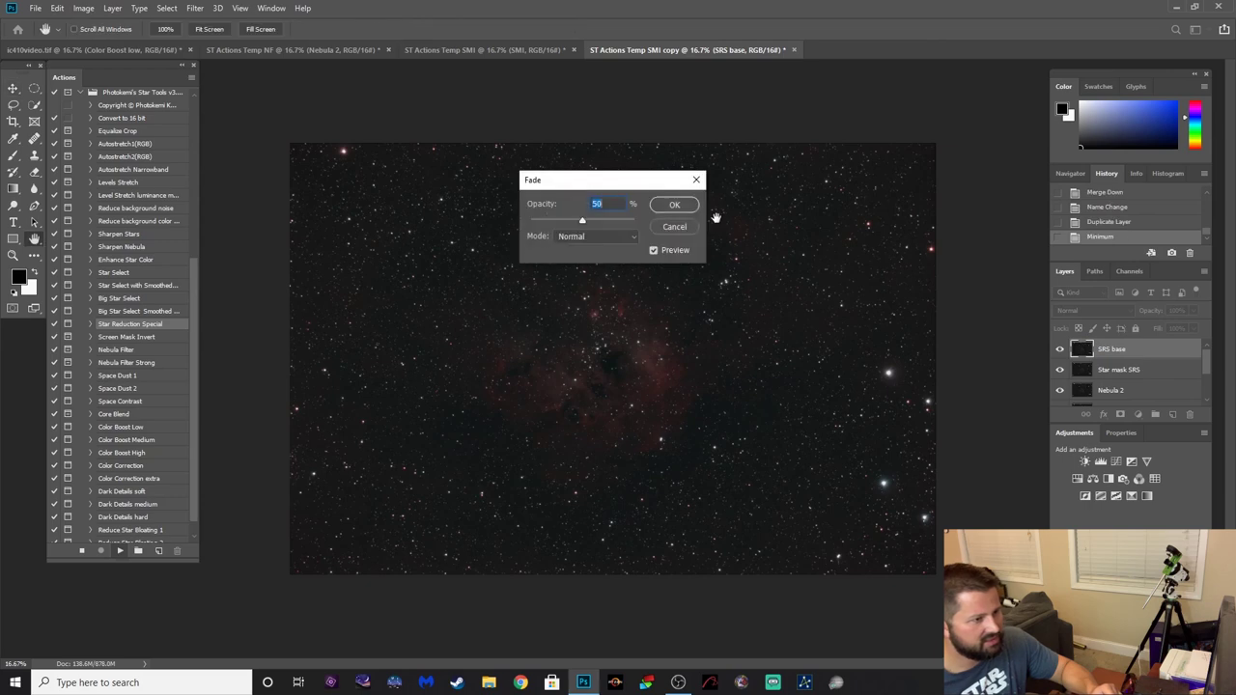
Accept the 50% fades, Dust & Scratches, 3.0 px high pass and 1.0 px blur, then dismiss the save prompt.
key("Return")
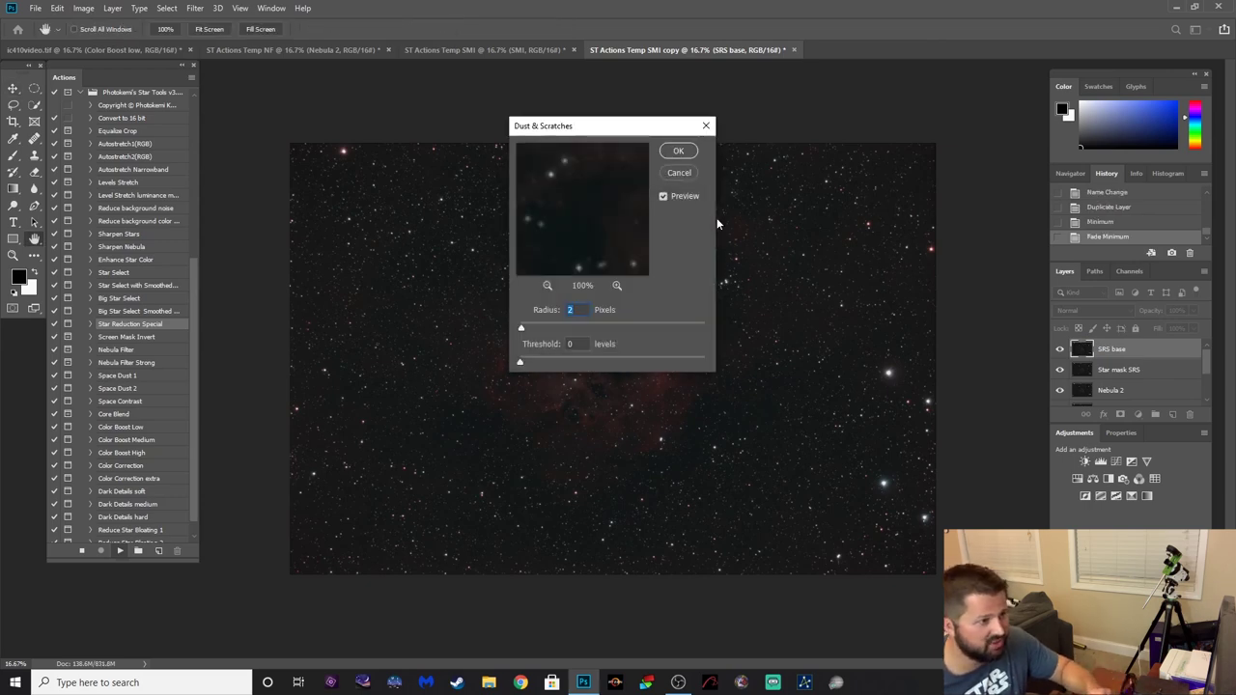
key("Return")
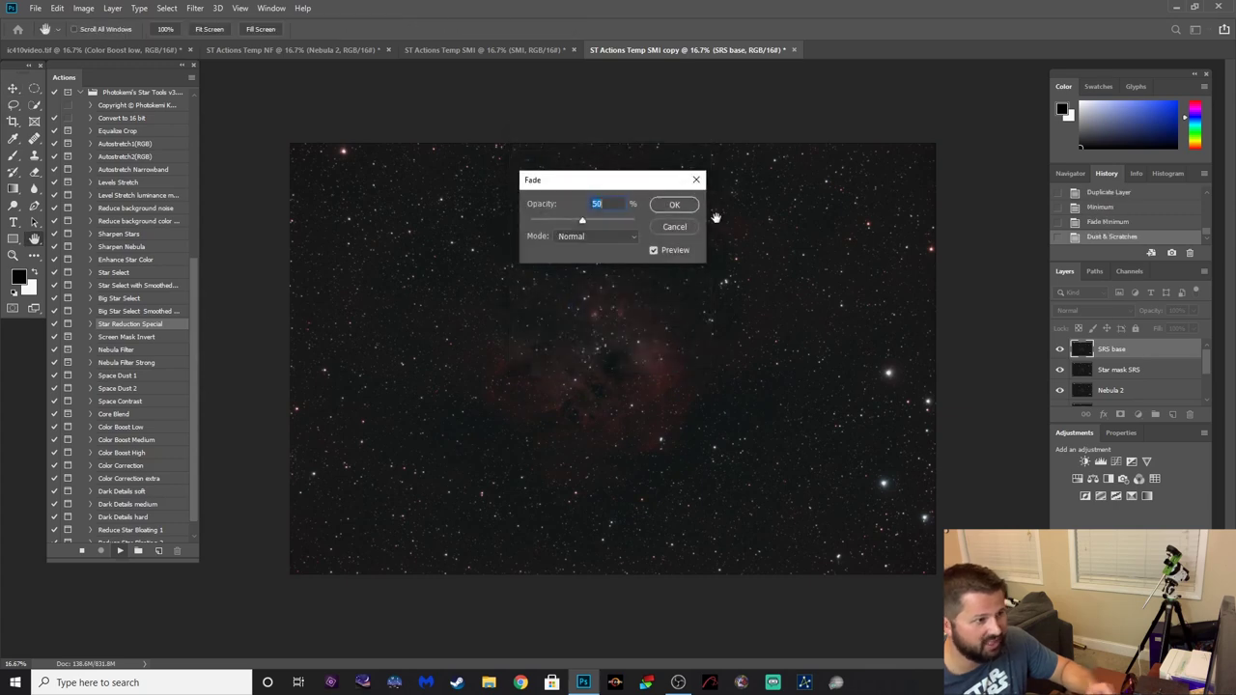
key("Return")
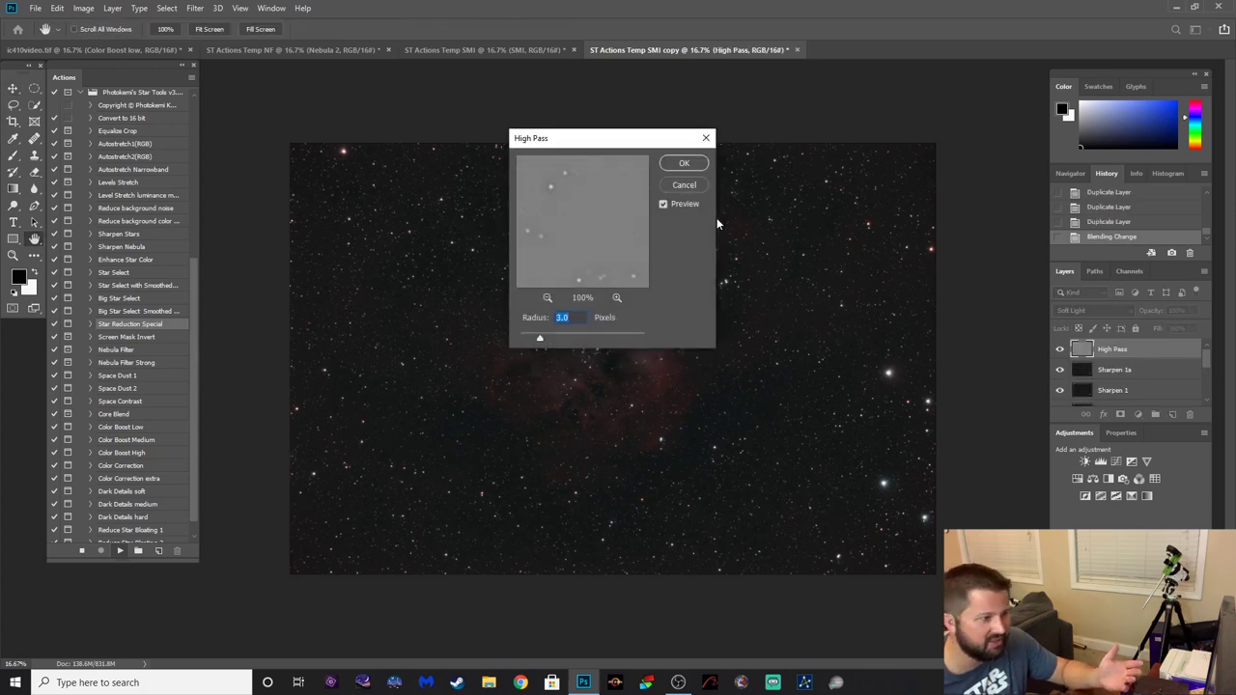
key("Return")
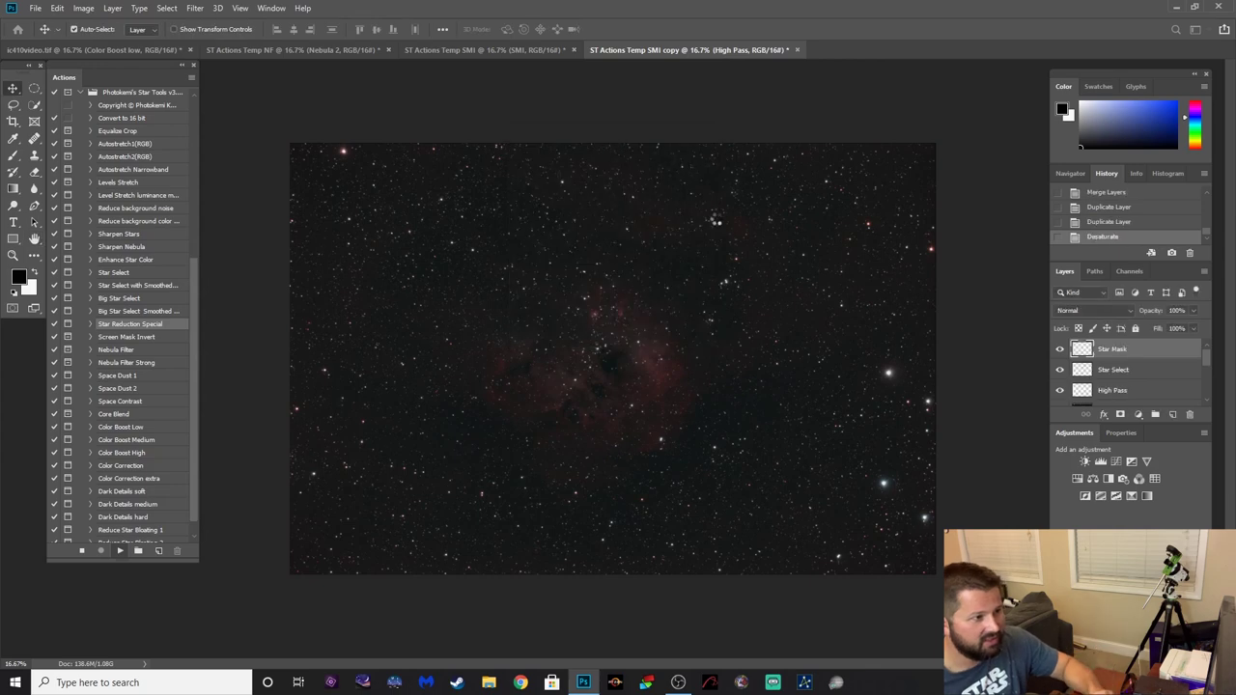
key("Return")
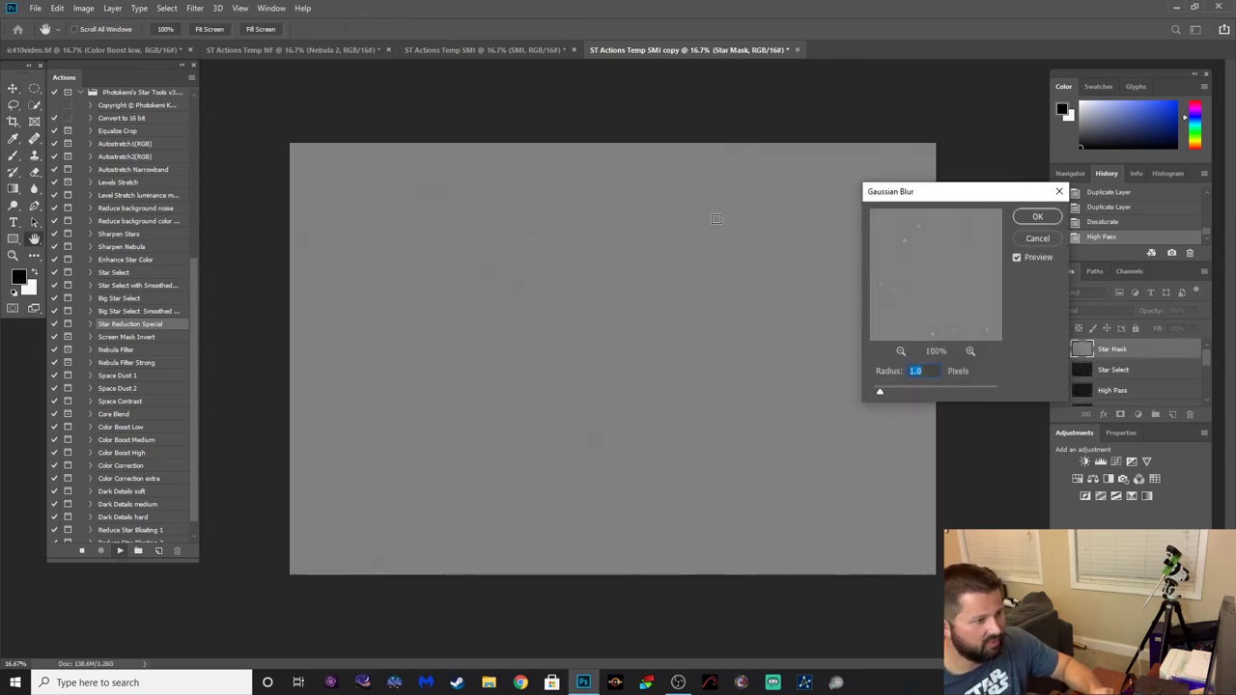
key("Return")
key("Return")
key("Return")
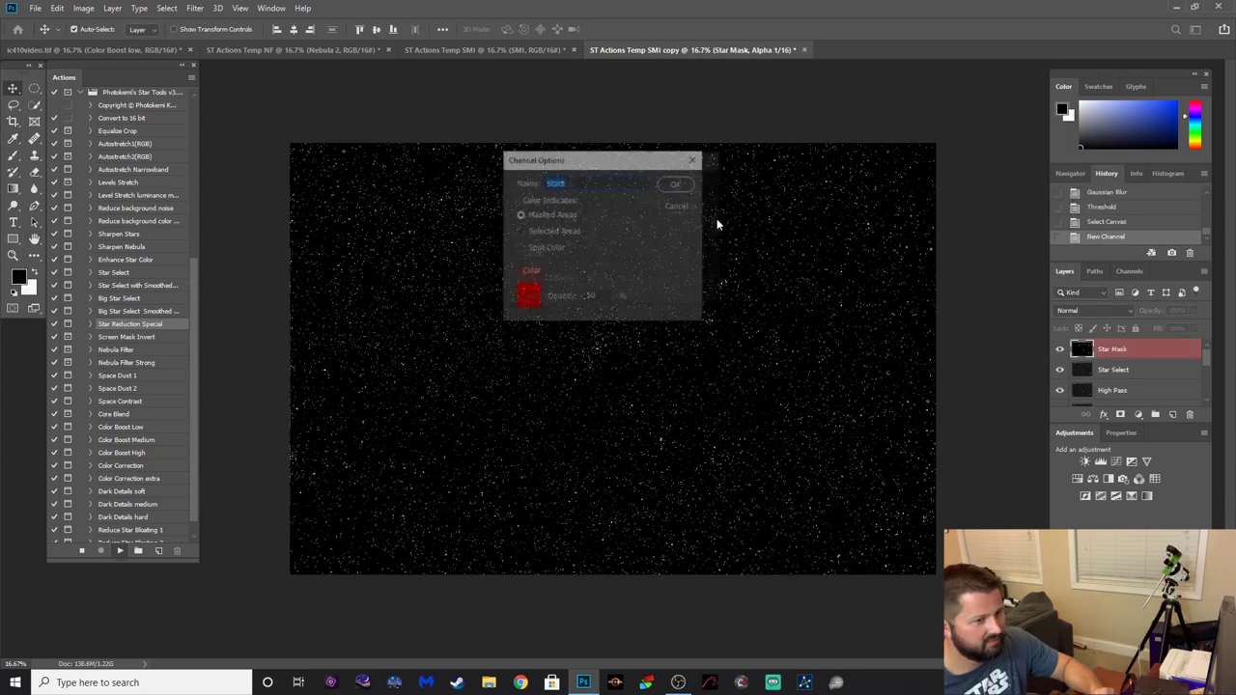
key("Return")
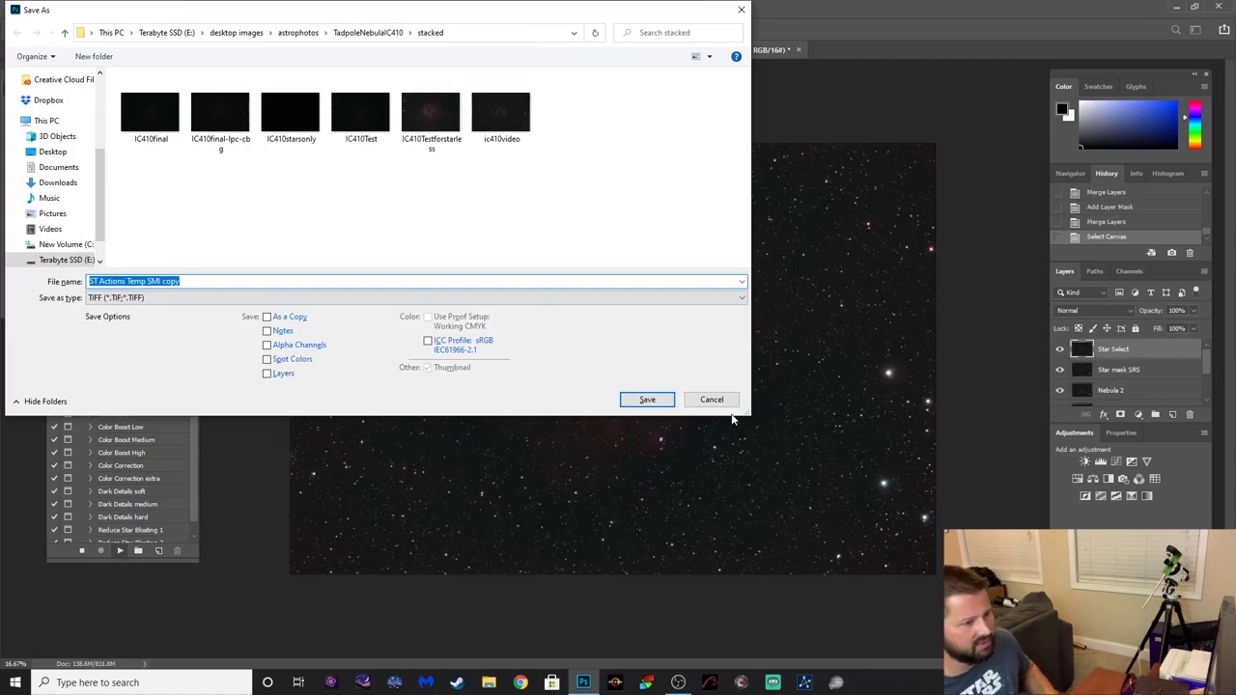
left_click(713, 400)
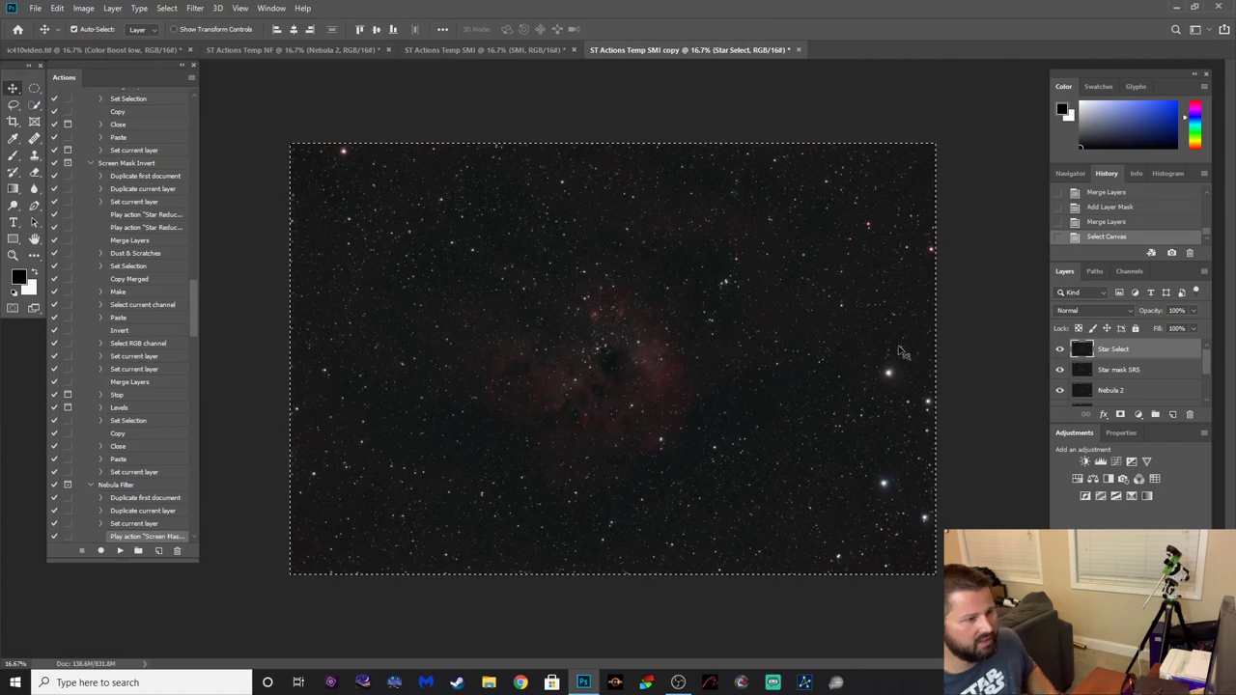
Toggle the Star Select layer on and off to compare, leaving it visible.
left_click(1059, 349)
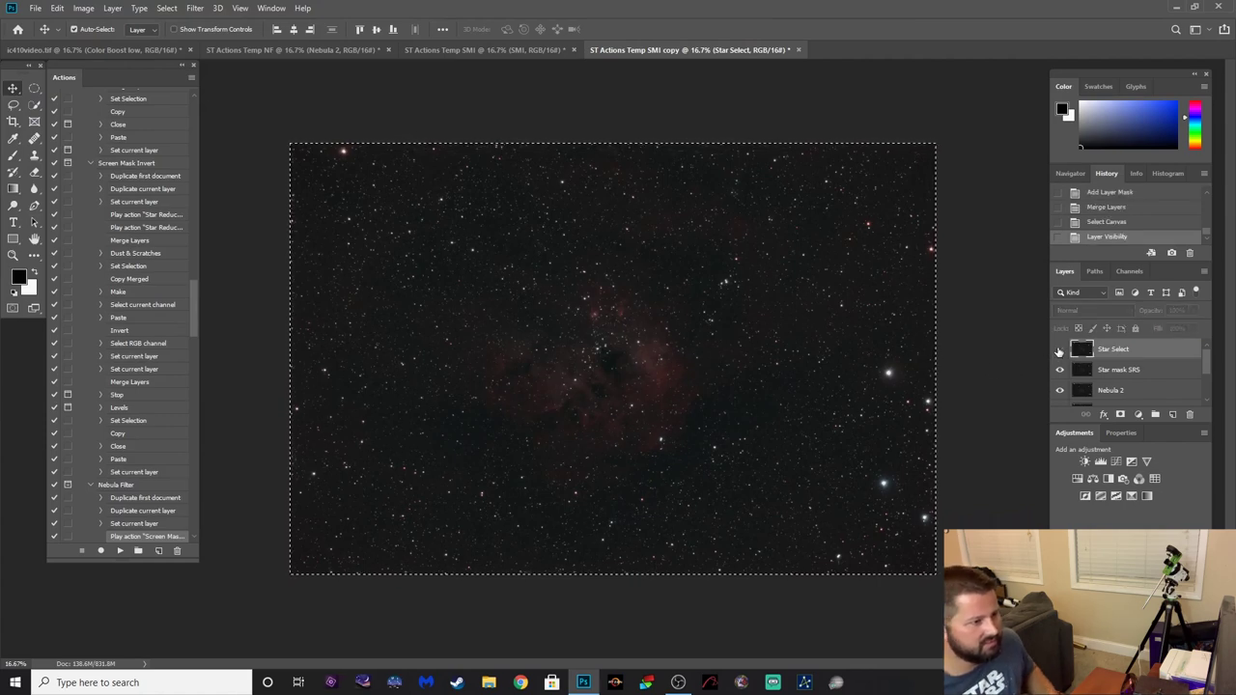
left_click(1059, 349)
left_click(1059, 349)
left_click(1059, 349)
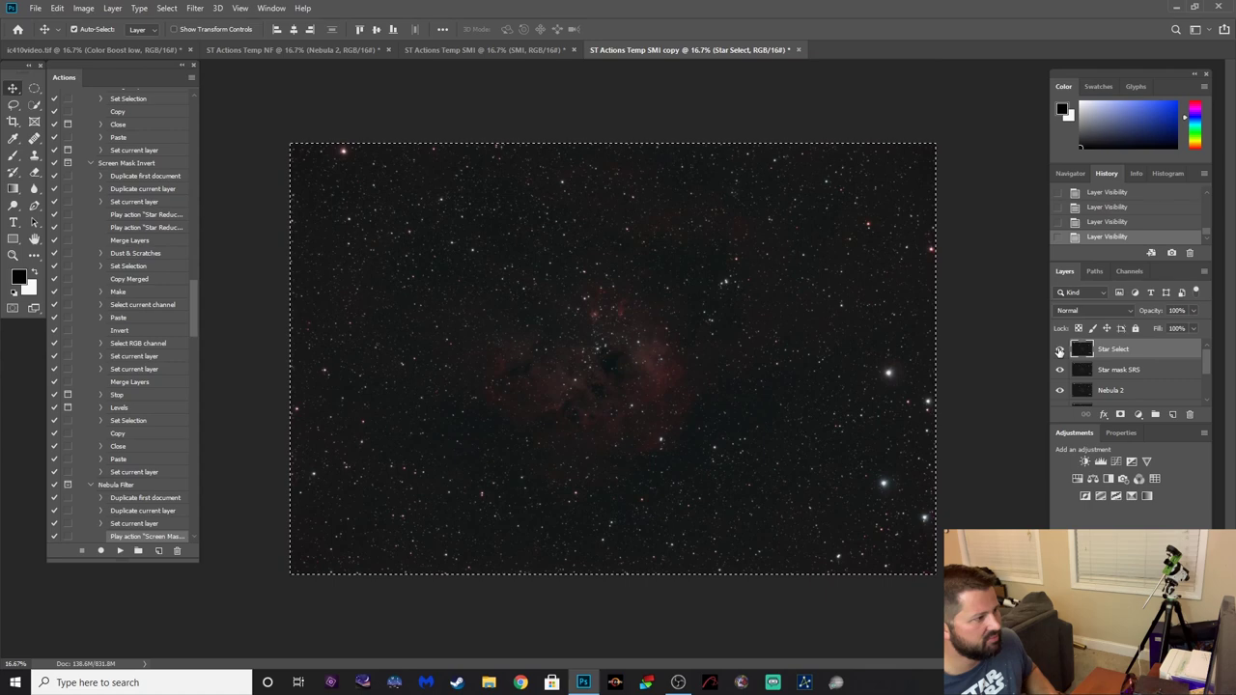
left_click_drag(191, 317, 197, 352)
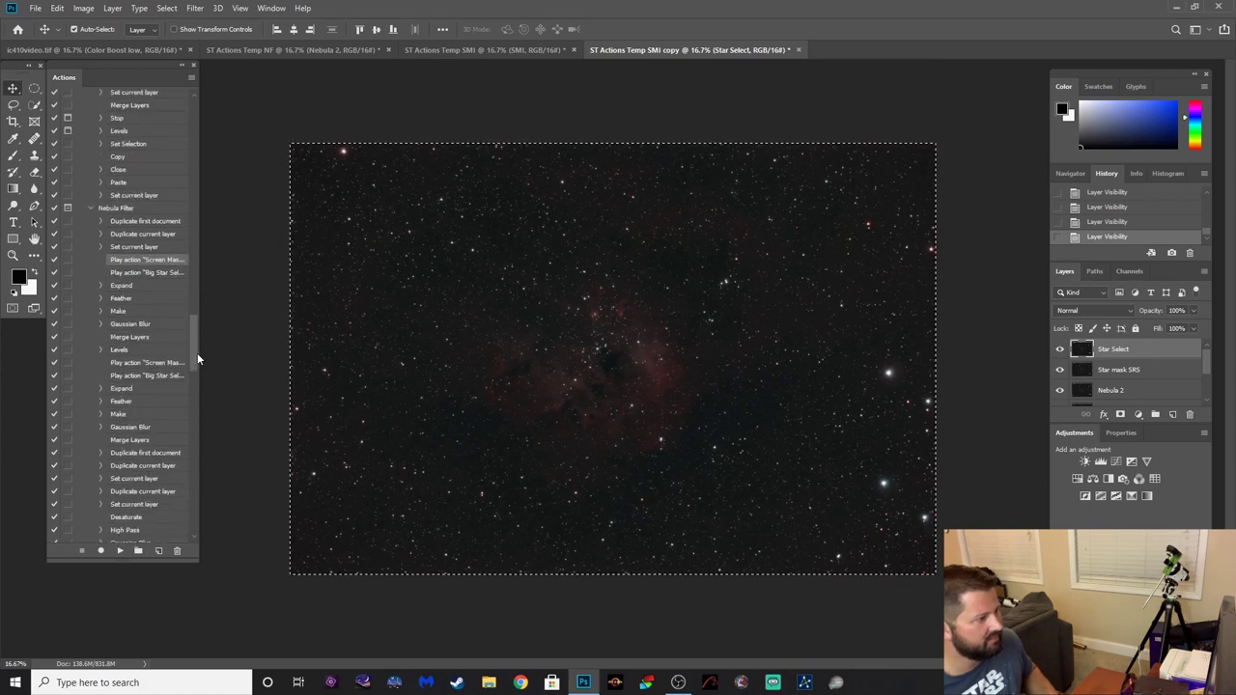
Collapse the Nebula Filter, Star Reduction Special and Screen Mask Invert action steps.
left_click(87, 208)
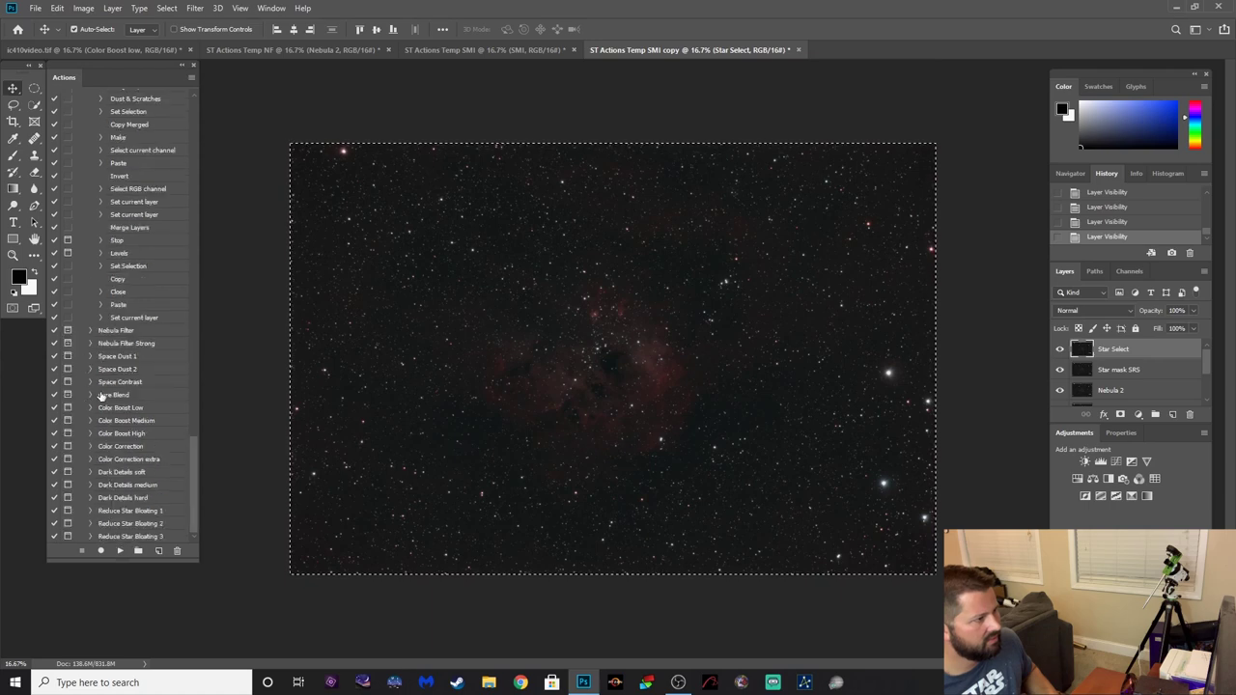
scroll(193, 456, "up", 1)
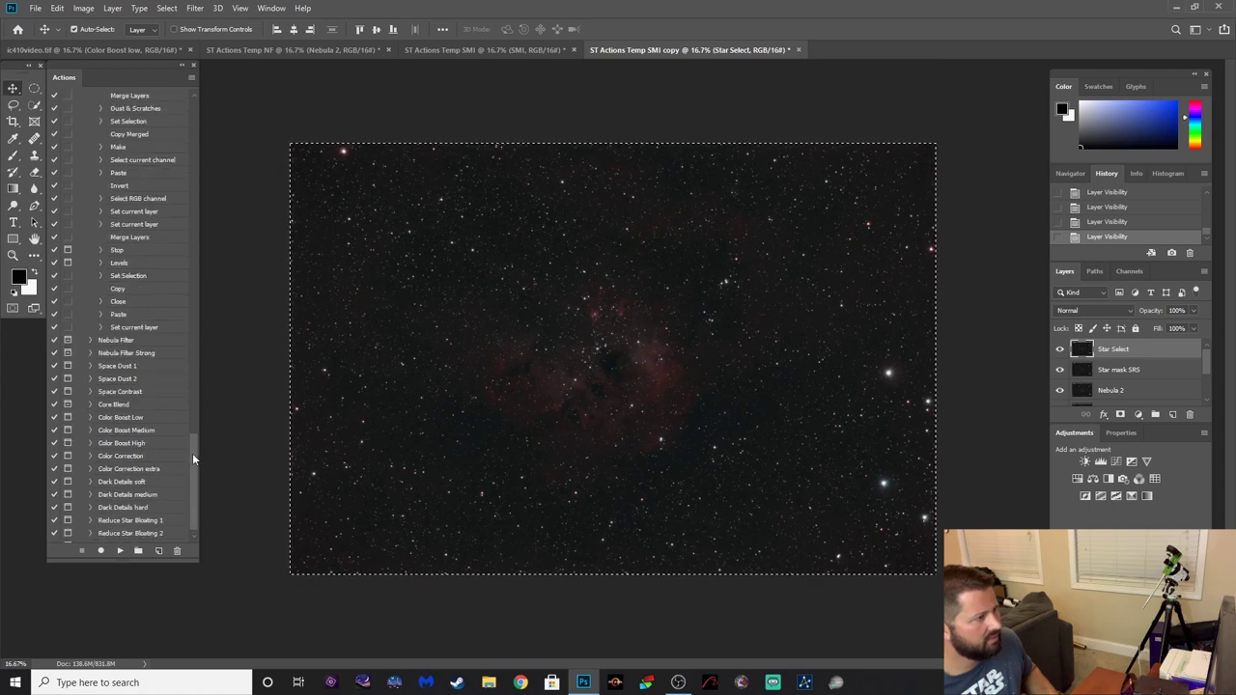
left_click(35, 239)
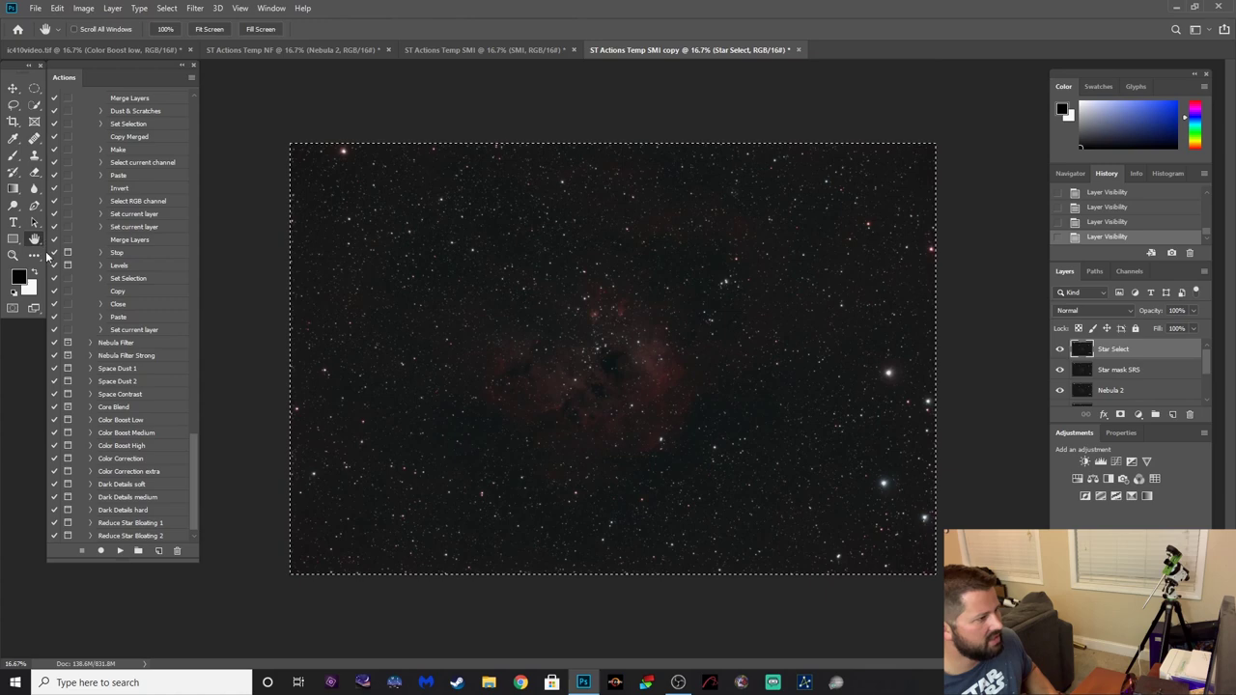
left_click_drag(196, 466, 182, 284)
scroll(167, 451, "down", 10)
scroll(168, 276, "up", 15)
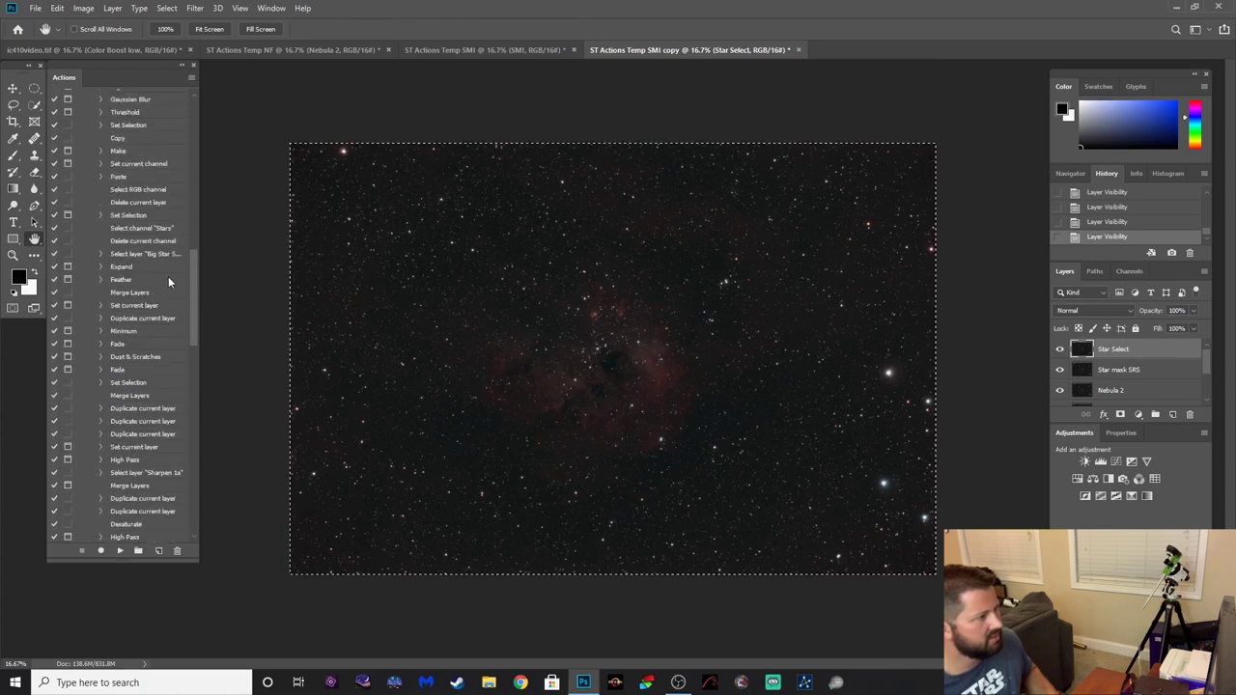
scroll(174, 213, "up", 5)
left_click(89, 318)
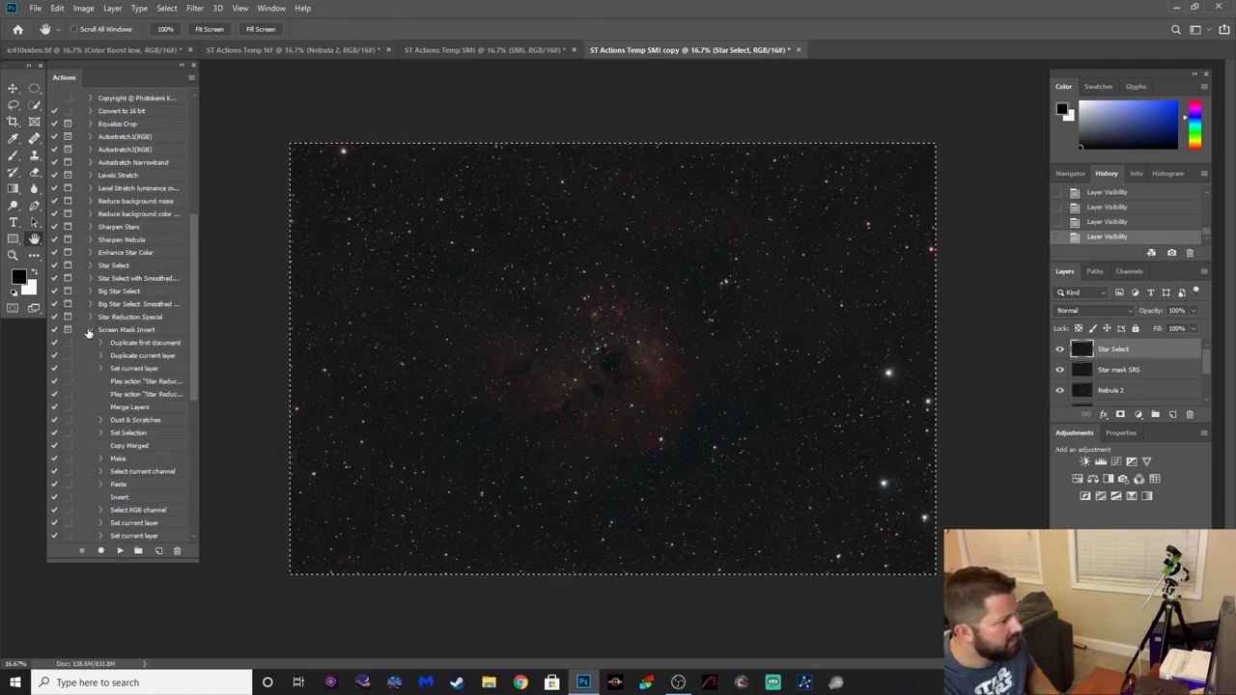
left_click(89, 330)
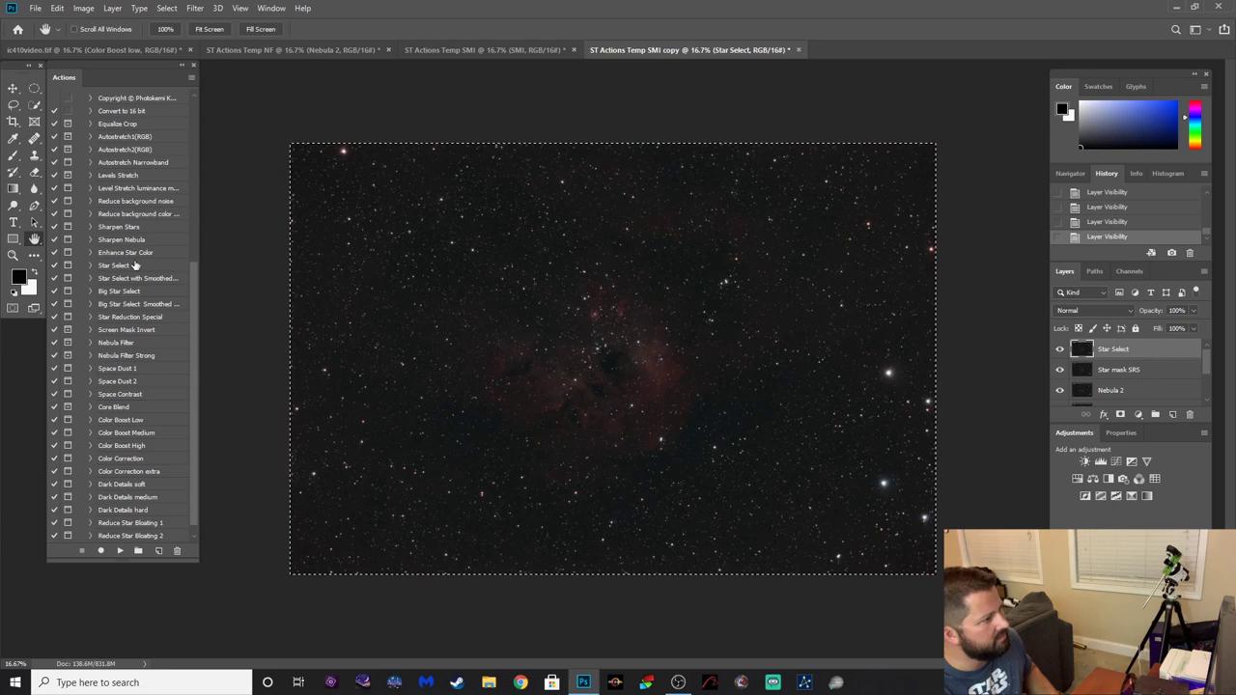
left_click_drag(195, 301, 187, 244)
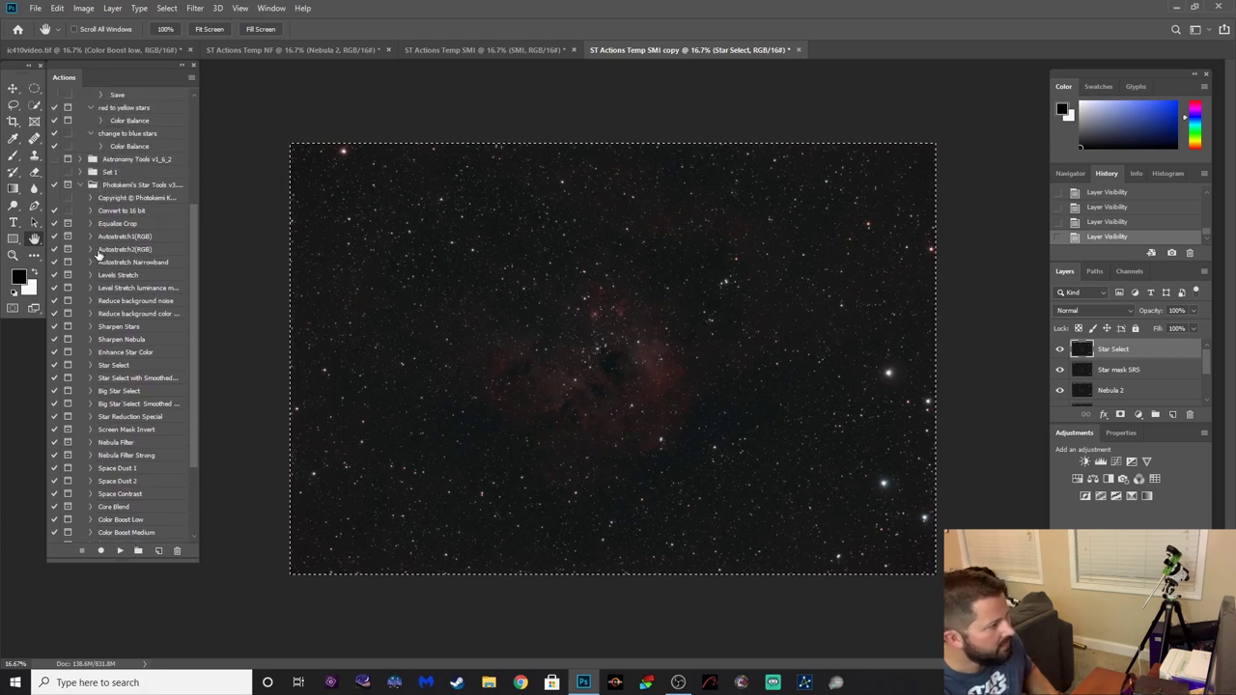
Play Level Stretch luminance mask, accepting the levels, TIFF save options and levels stretch lumi mask layer name.
left_click(108, 278)
left_click(107, 289)
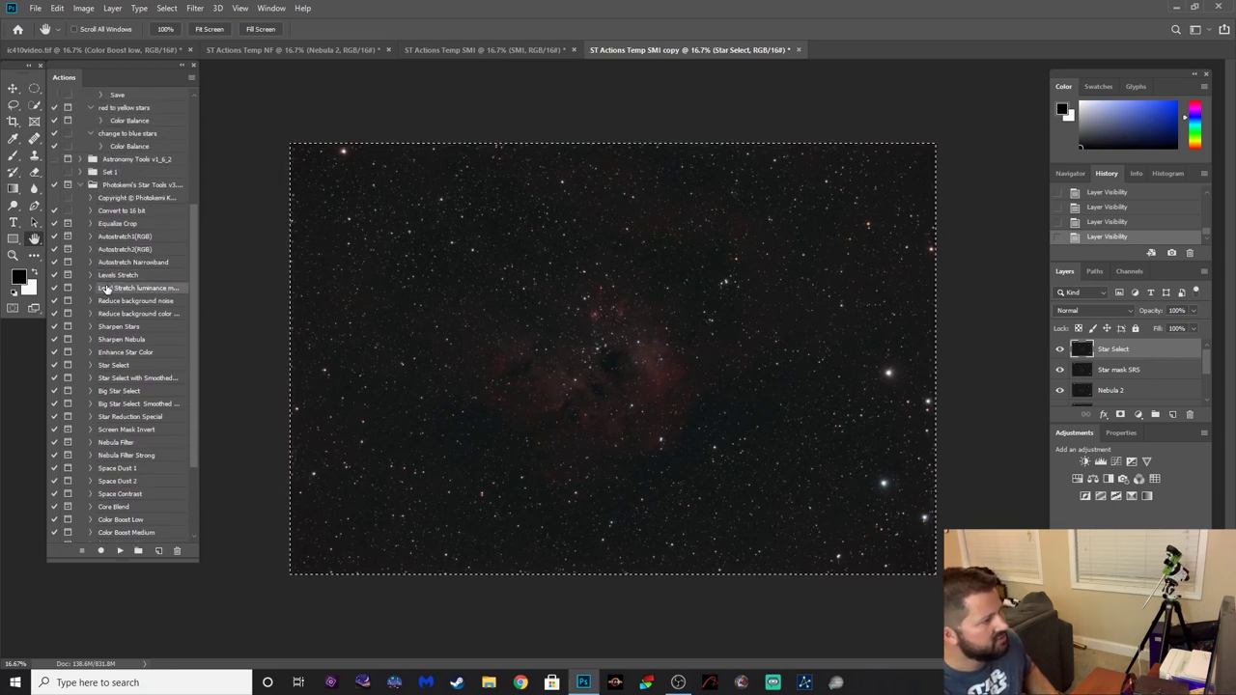
left_click(119, 551)
left_click(718, 210)
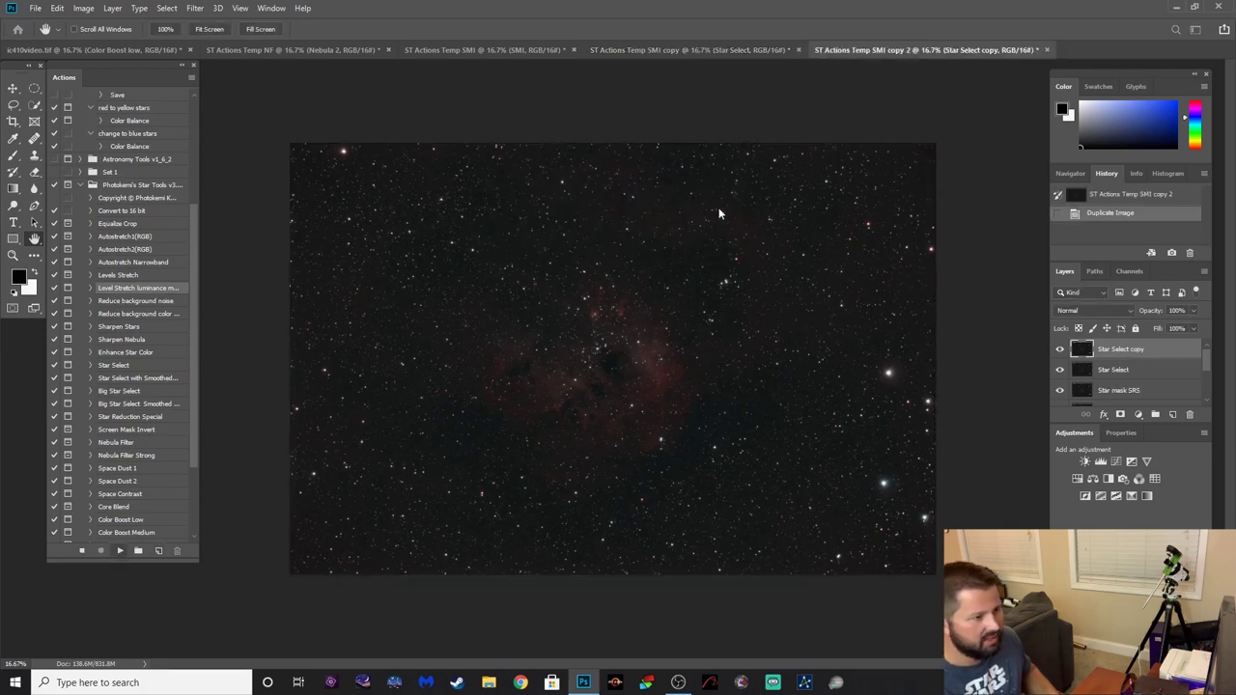
left_click(718, 211)
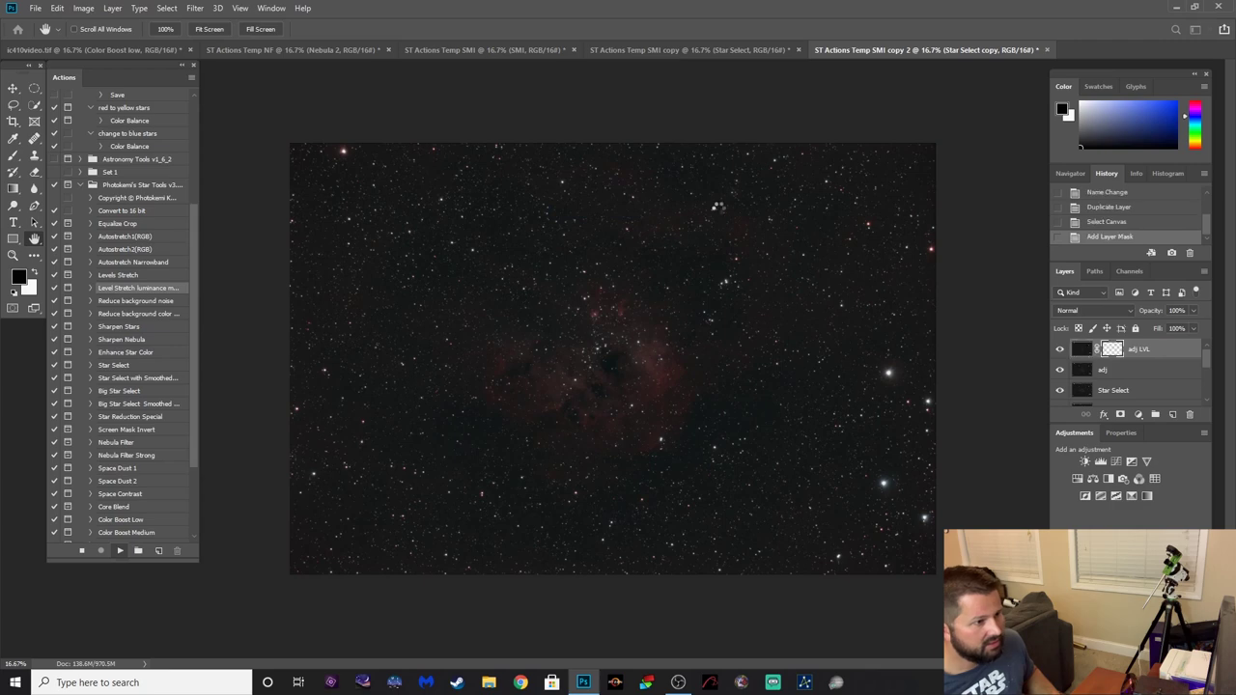
key("Return")
key("Return")
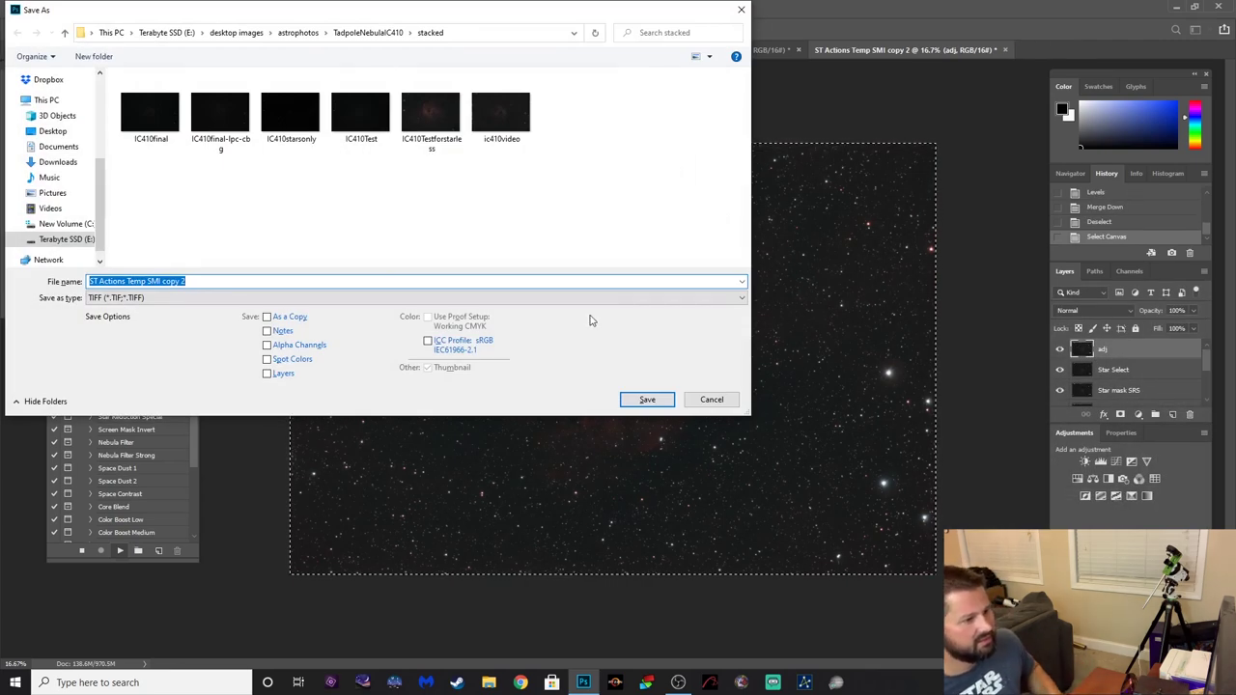
left_click(624, 395)
key("Return")
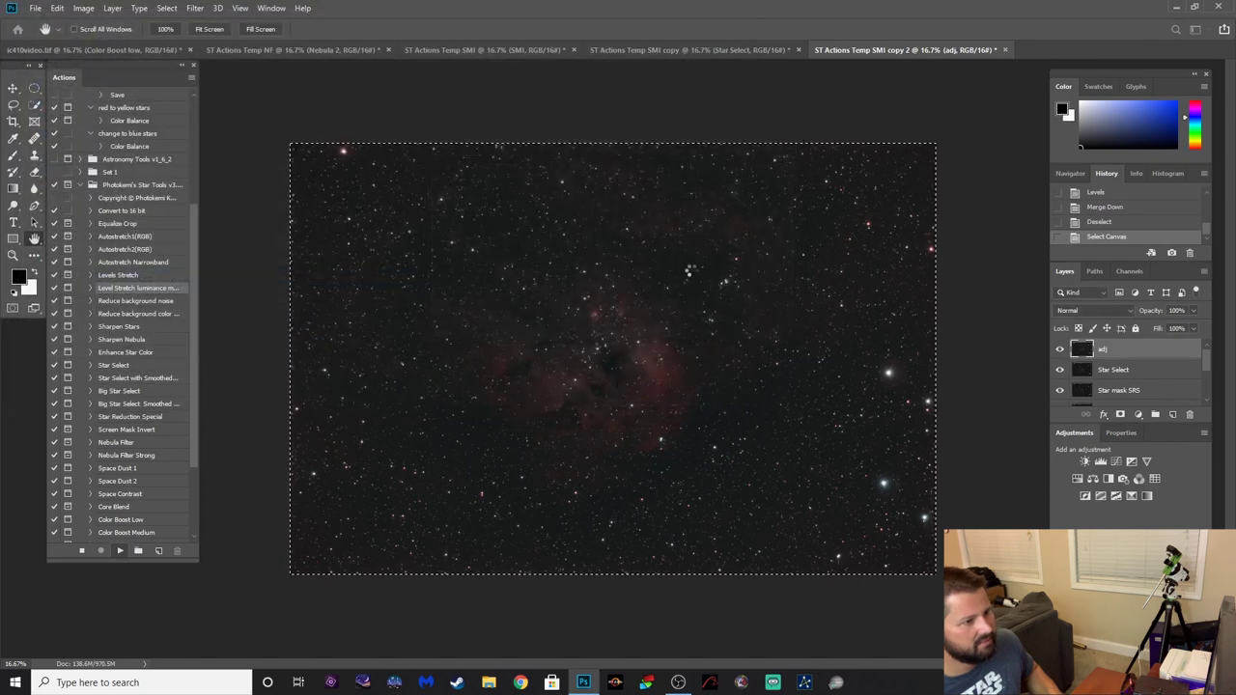
key("Return")
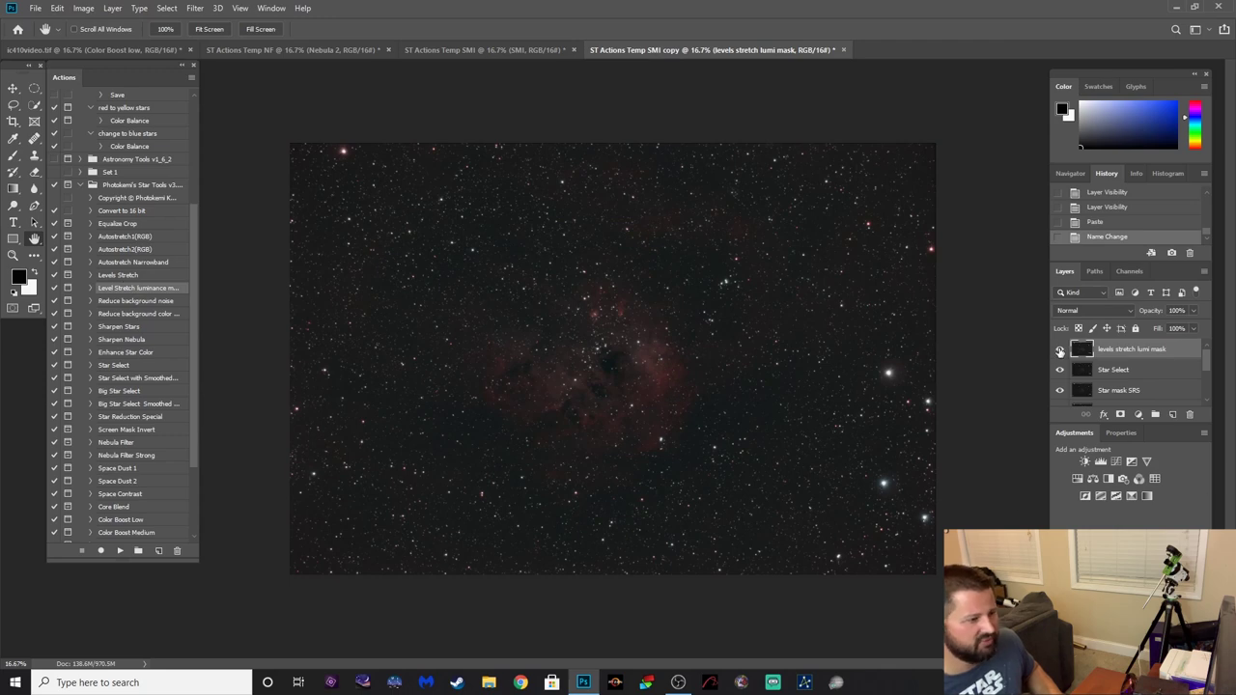
Toggle the levels stretch lumi mask layer to compare, leaving it visible.
left_click(1060, 351)
left_click(1059, 351)
left_click(1060, 350)
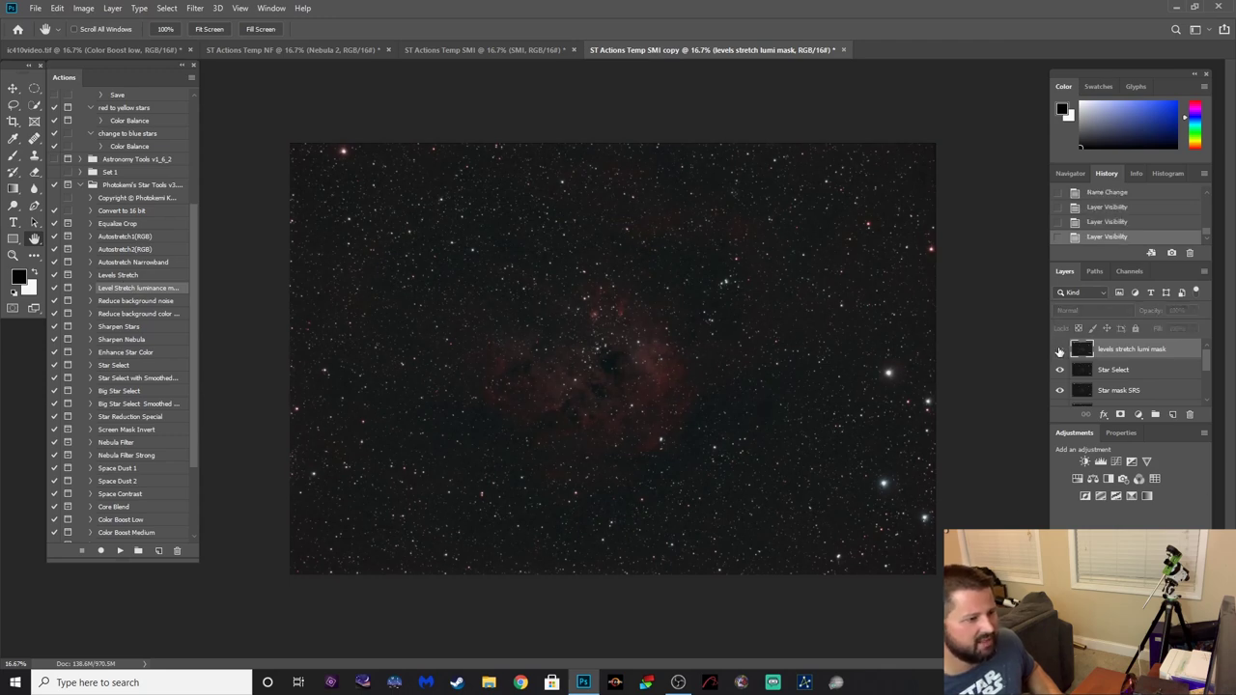
left_click(1059, 351)
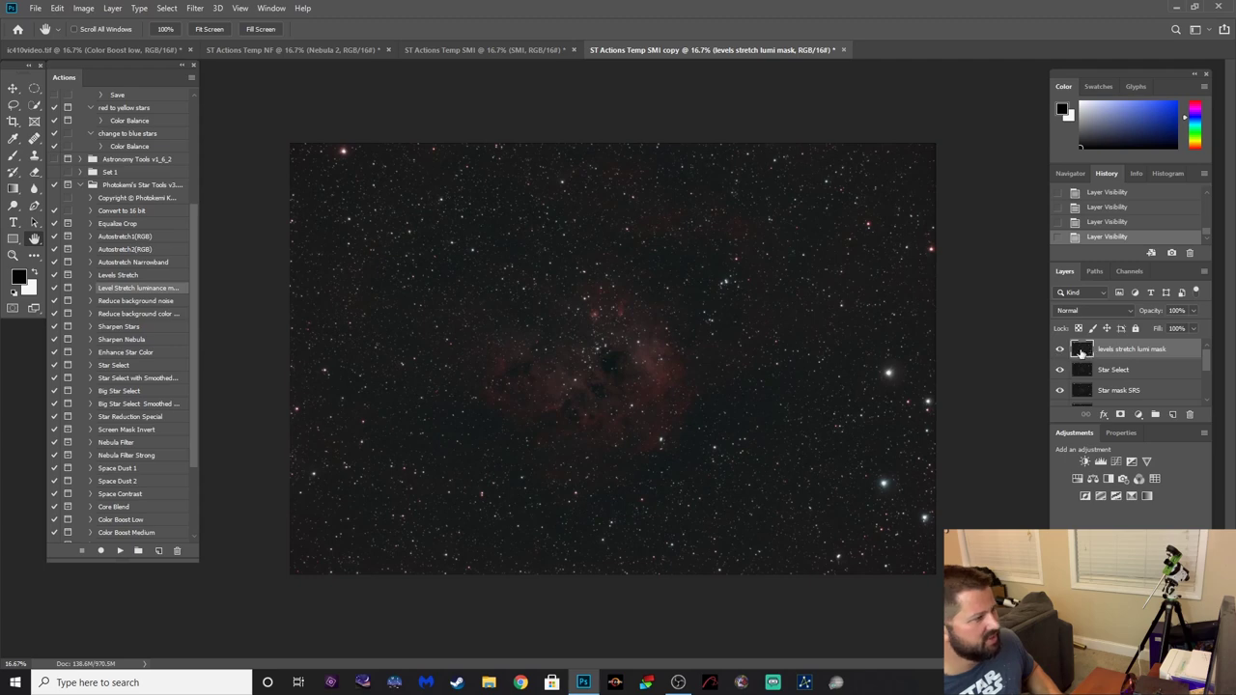
left_click(115, 277)
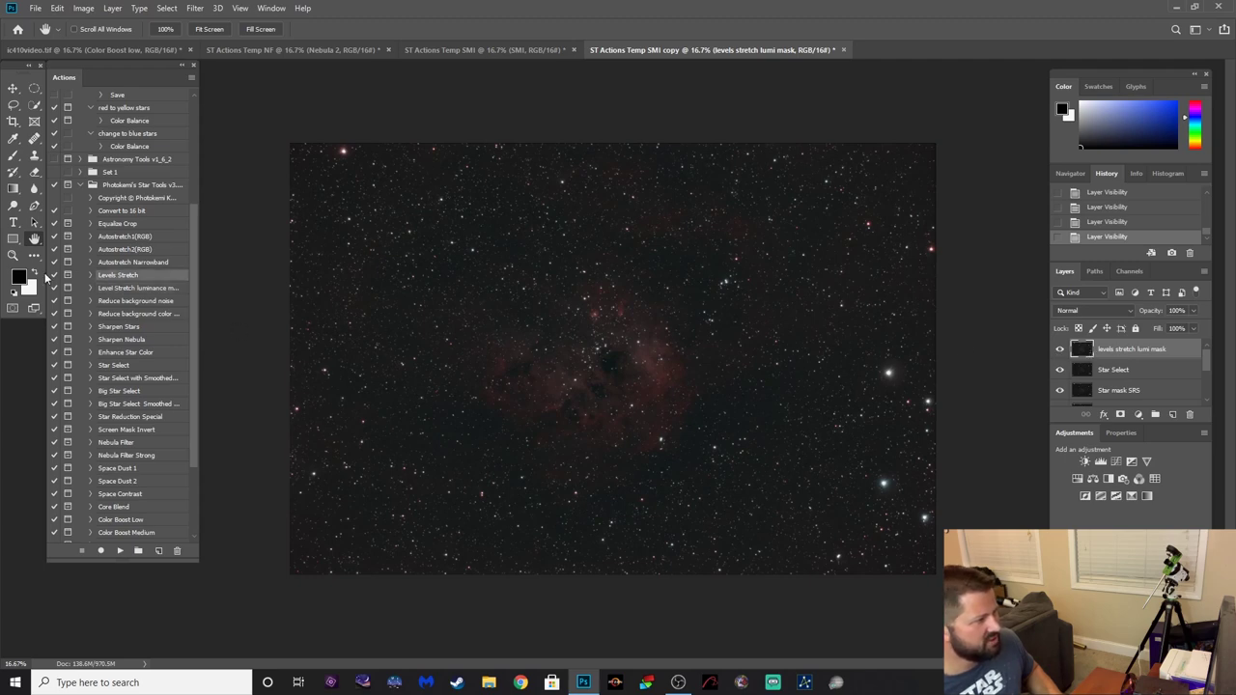
Run Levels Stretch, setting the midtones to about 1.19 and the black point to 9.
left_click(119, 551)
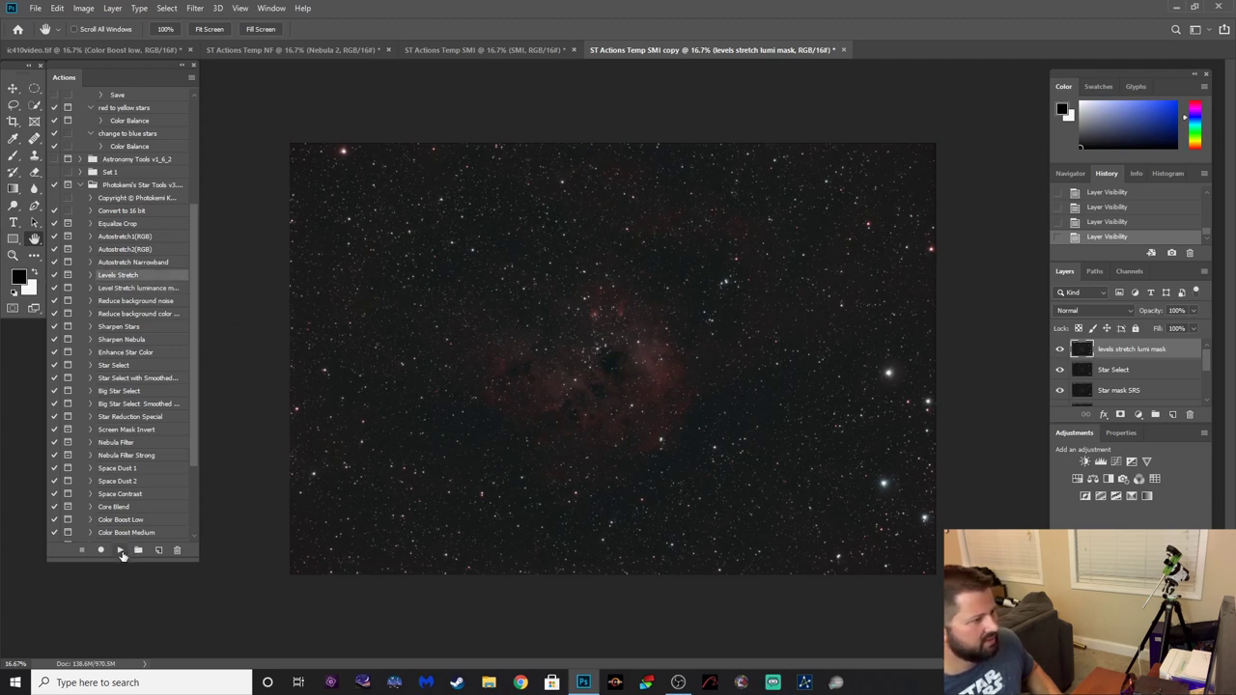
left_click(561, 252)
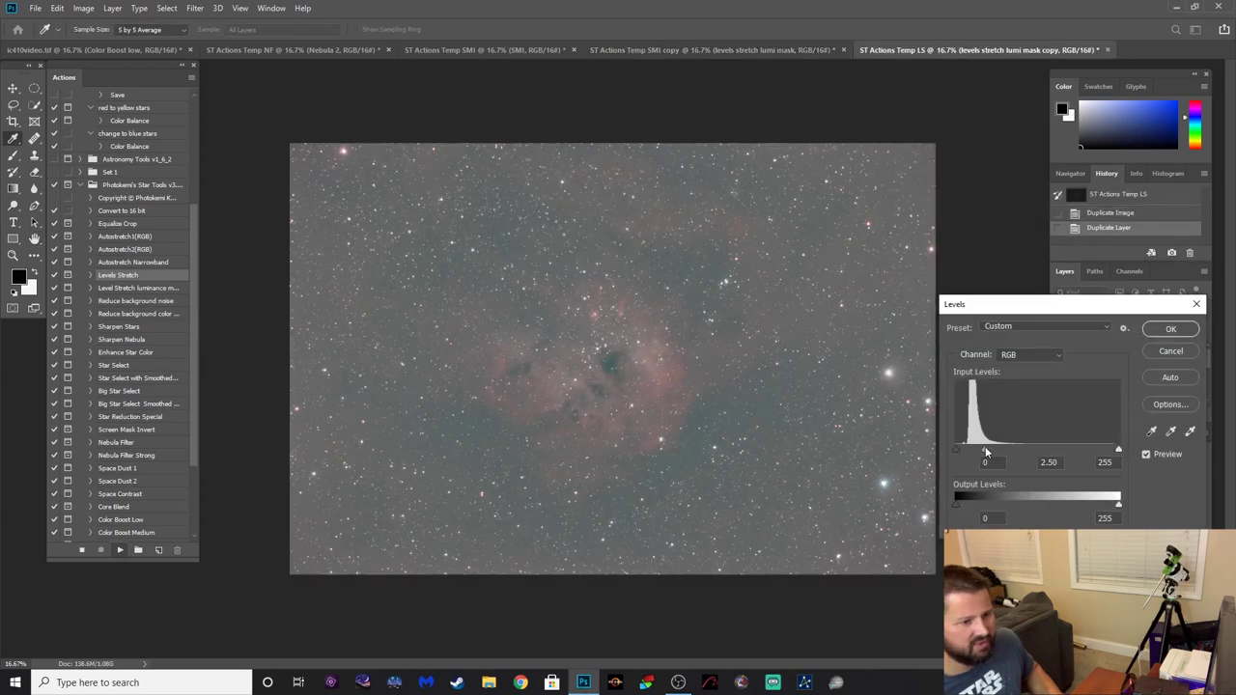
left_click_drag(986, 452, 1029, 454)
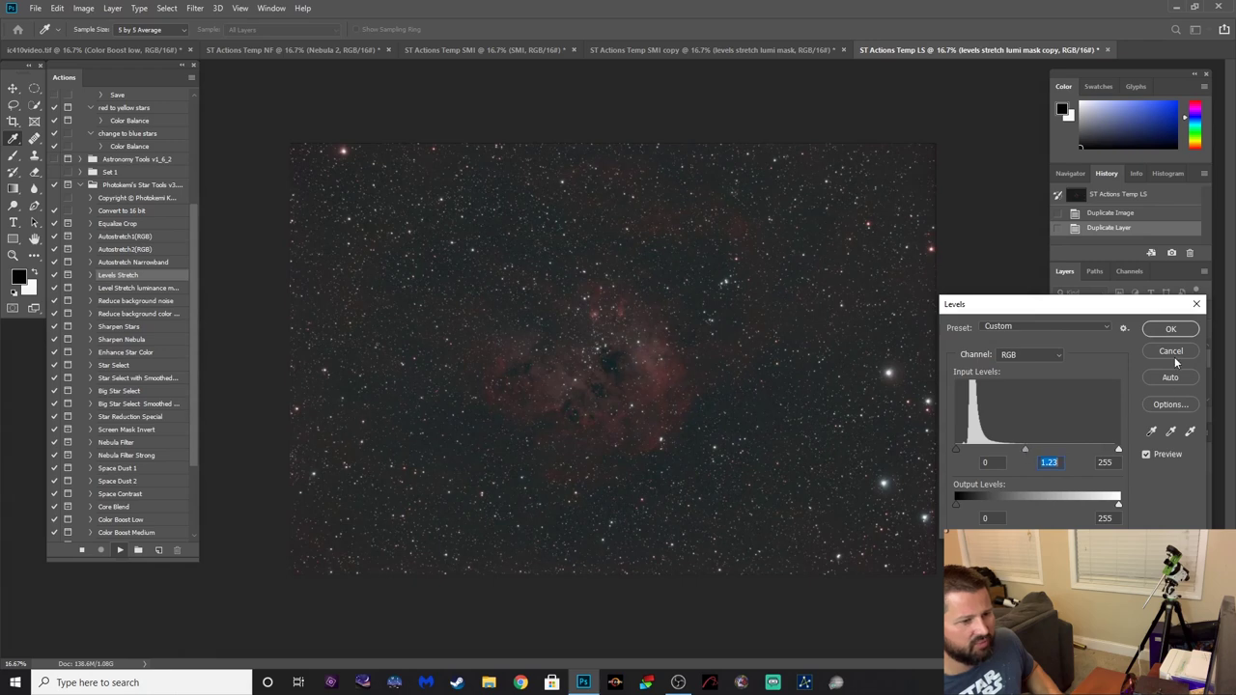
left_click(1171, 328)
key("Return")
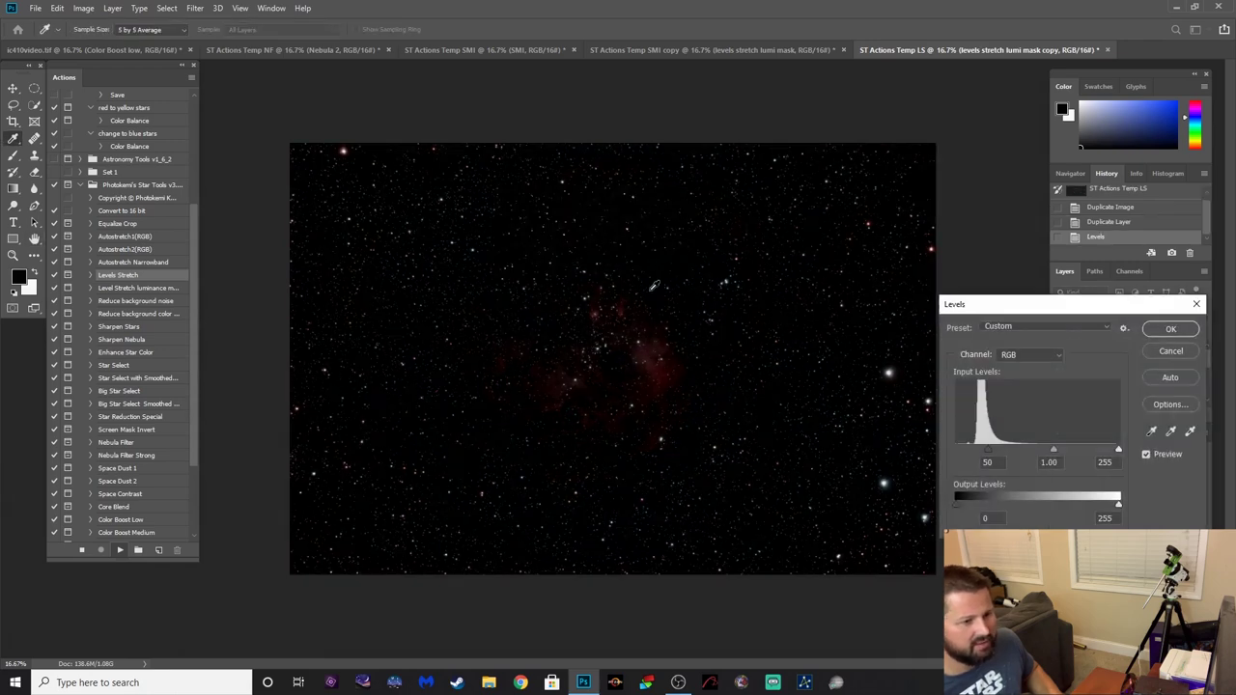
left_click_drag(986, 448, 962, 450)
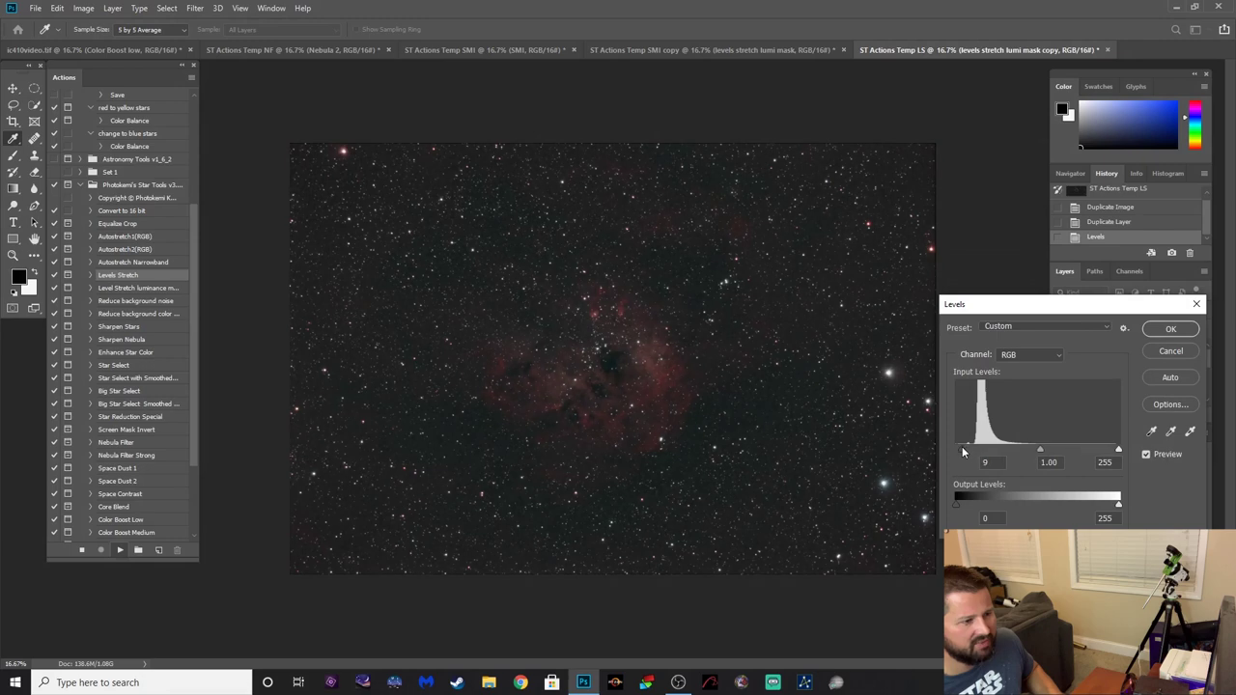
left_click(1170, 329)
Raise the Levels white input point to 249.
key("Return")
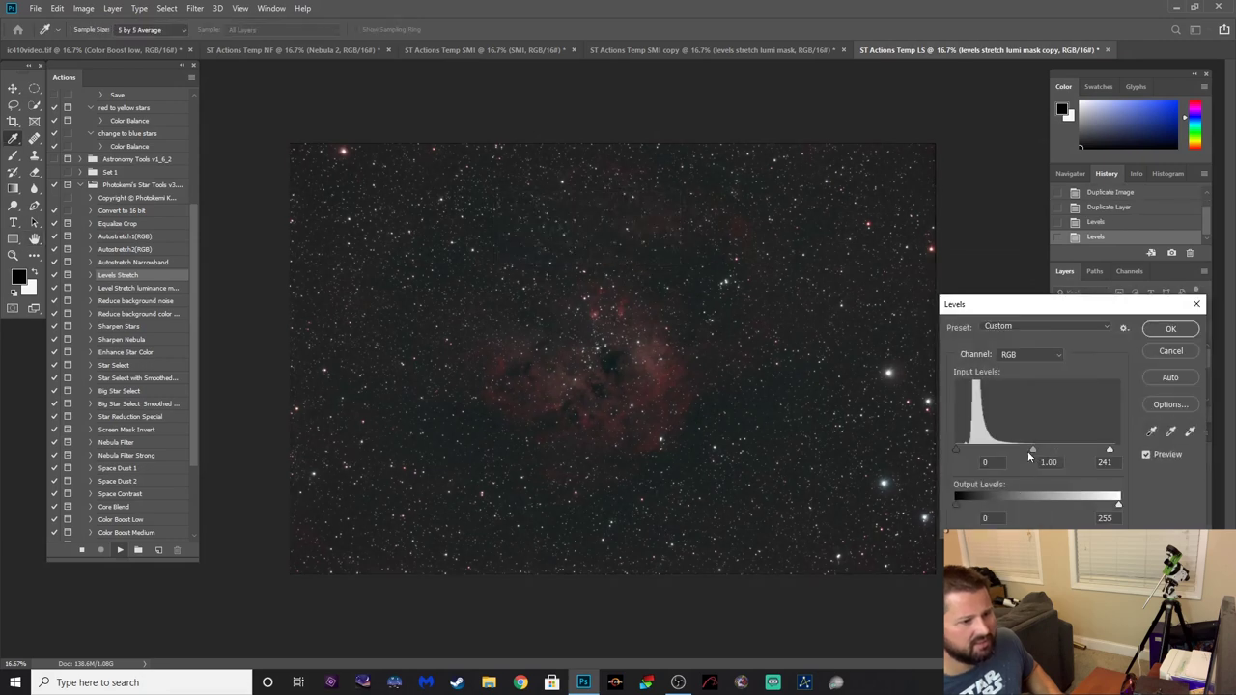
left_click_drag(1107, 453, 1116, 453)
left_click(1116, 453)
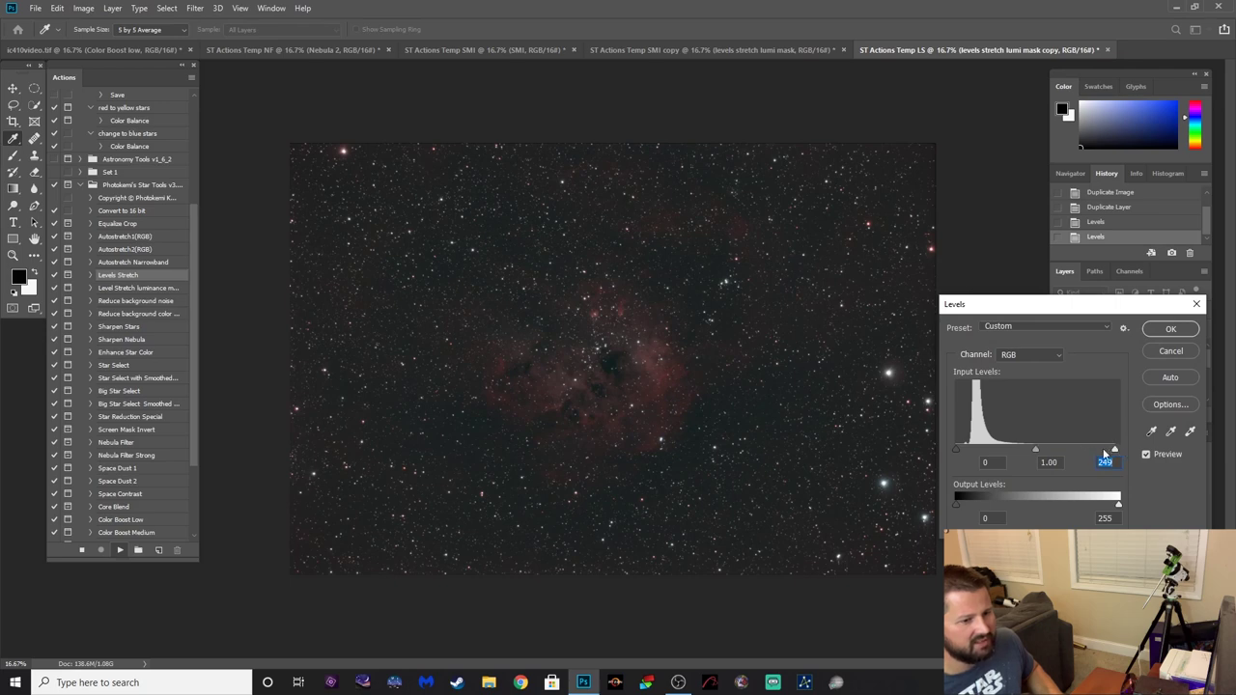
left_click(1169, 331)
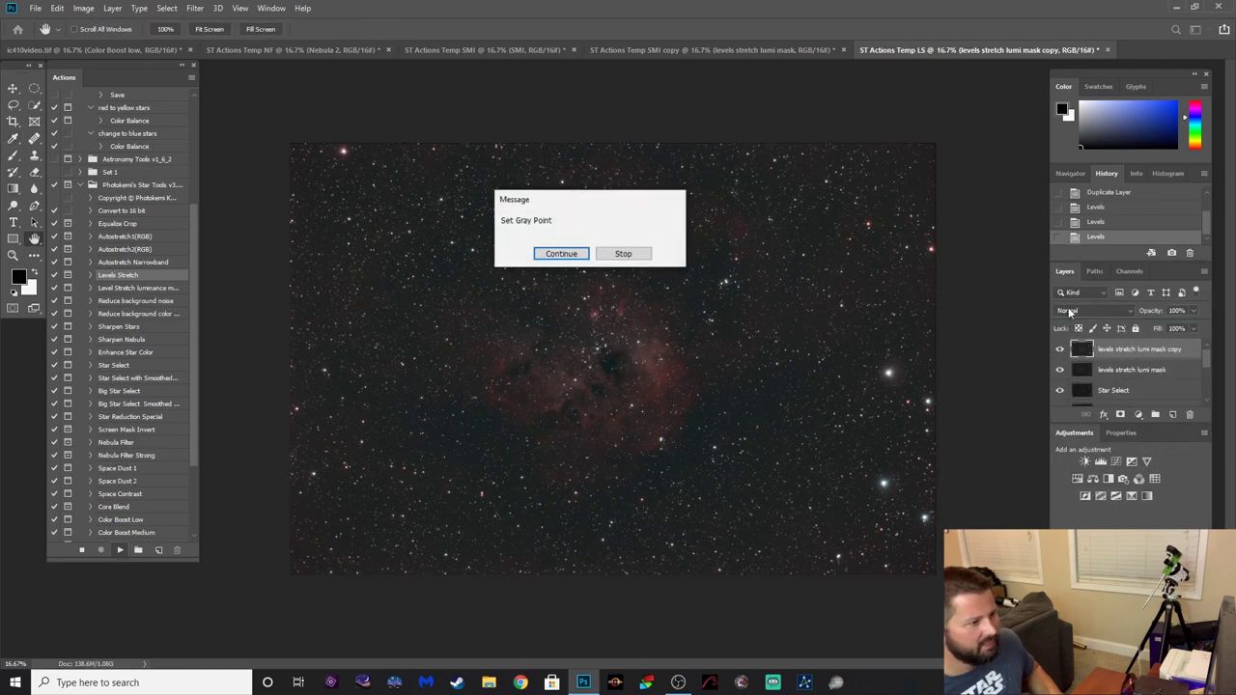
Lower the gray point gamma from 1.50 to 1.04 and accept the final black point.
left_click(560, 254)
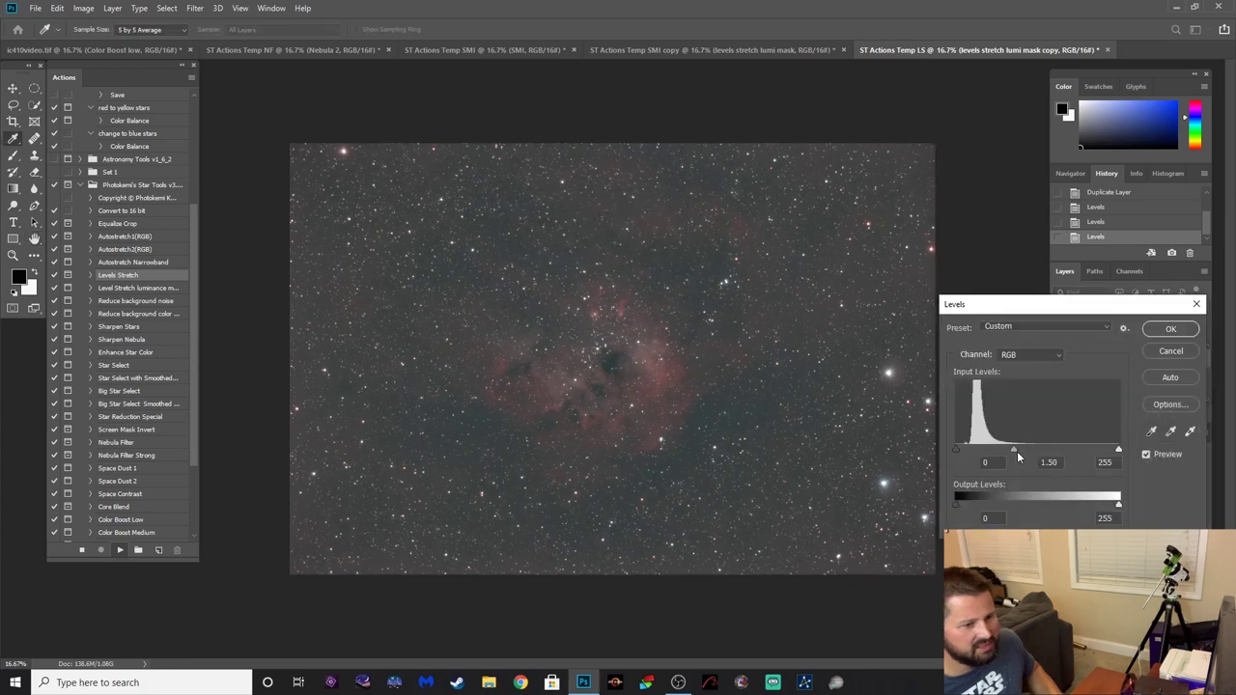
left_click_drag(1016, 451, 1035, 449)
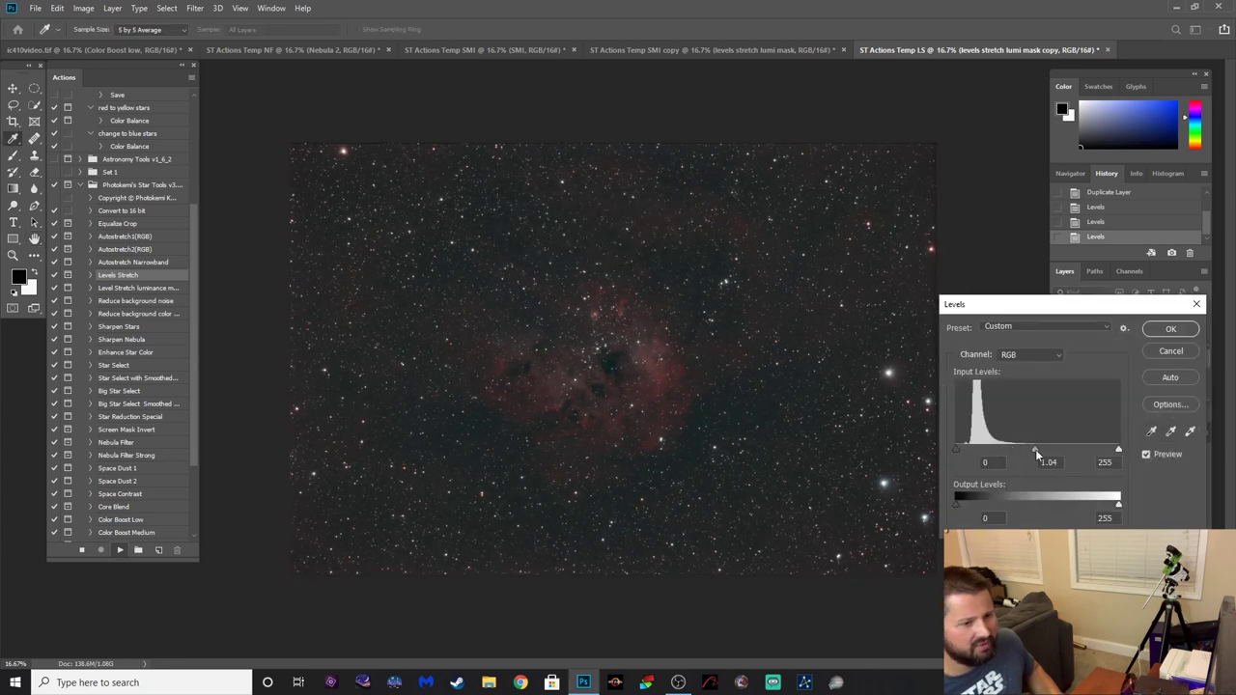
left_click(1170, 329)
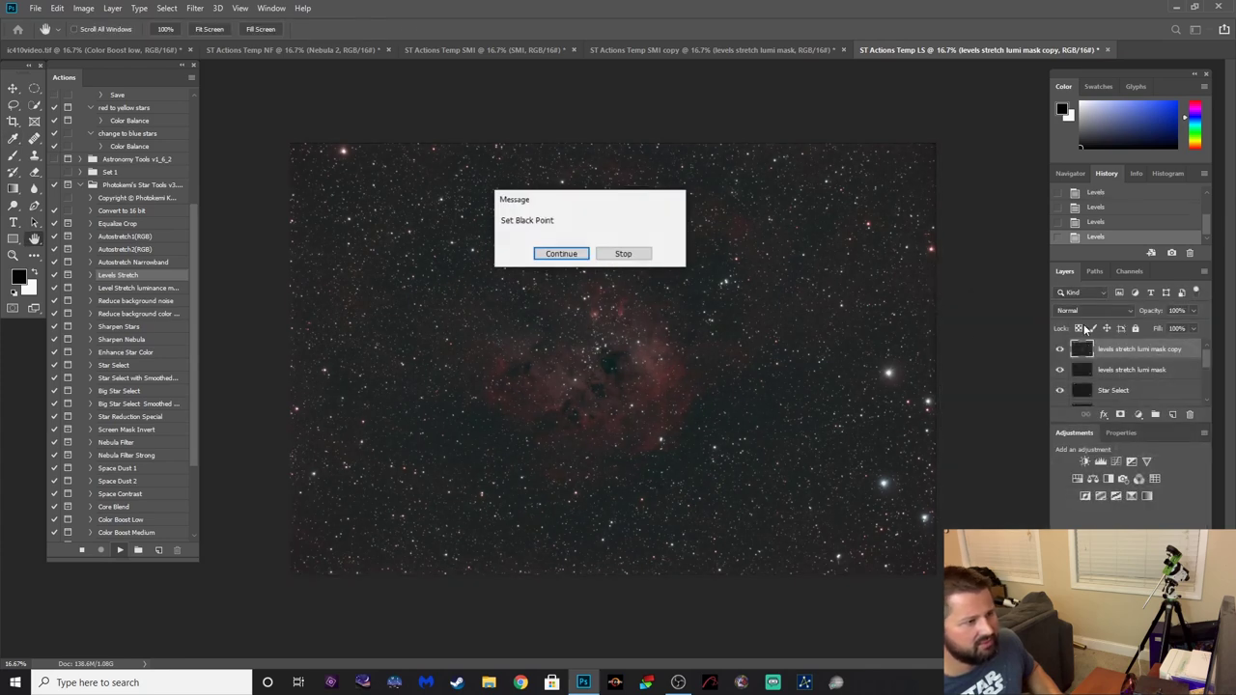
left_click(586, 255)
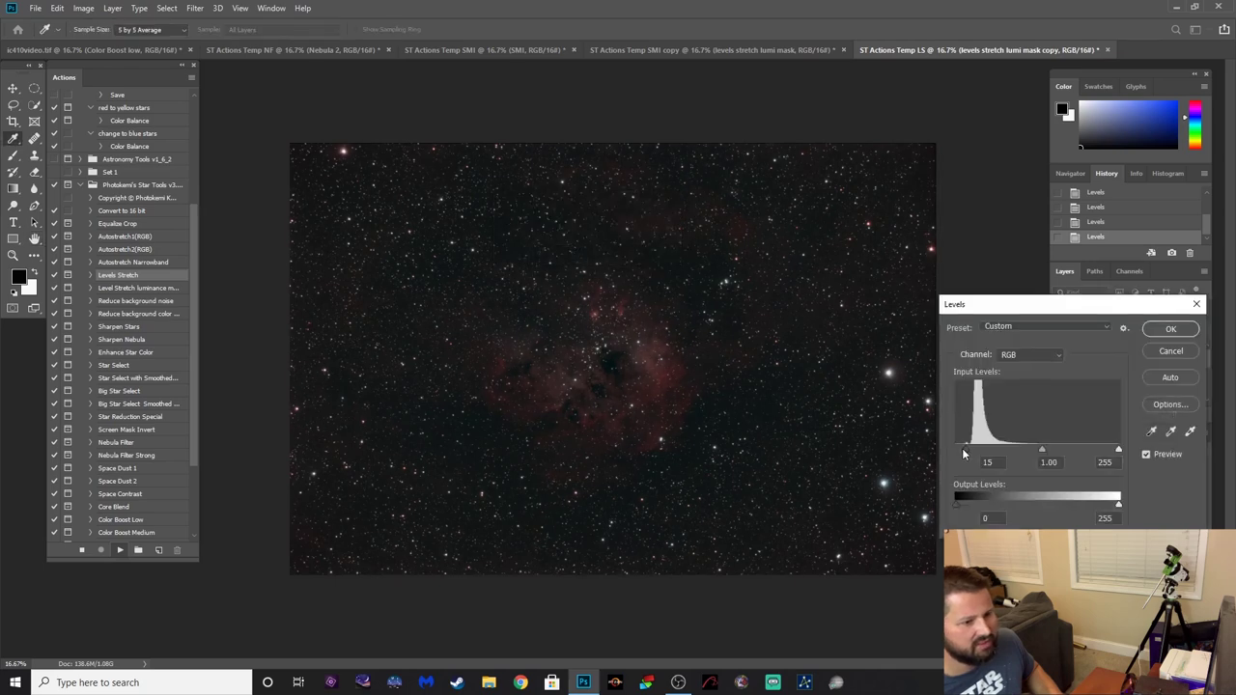
left_click(1182, 328)
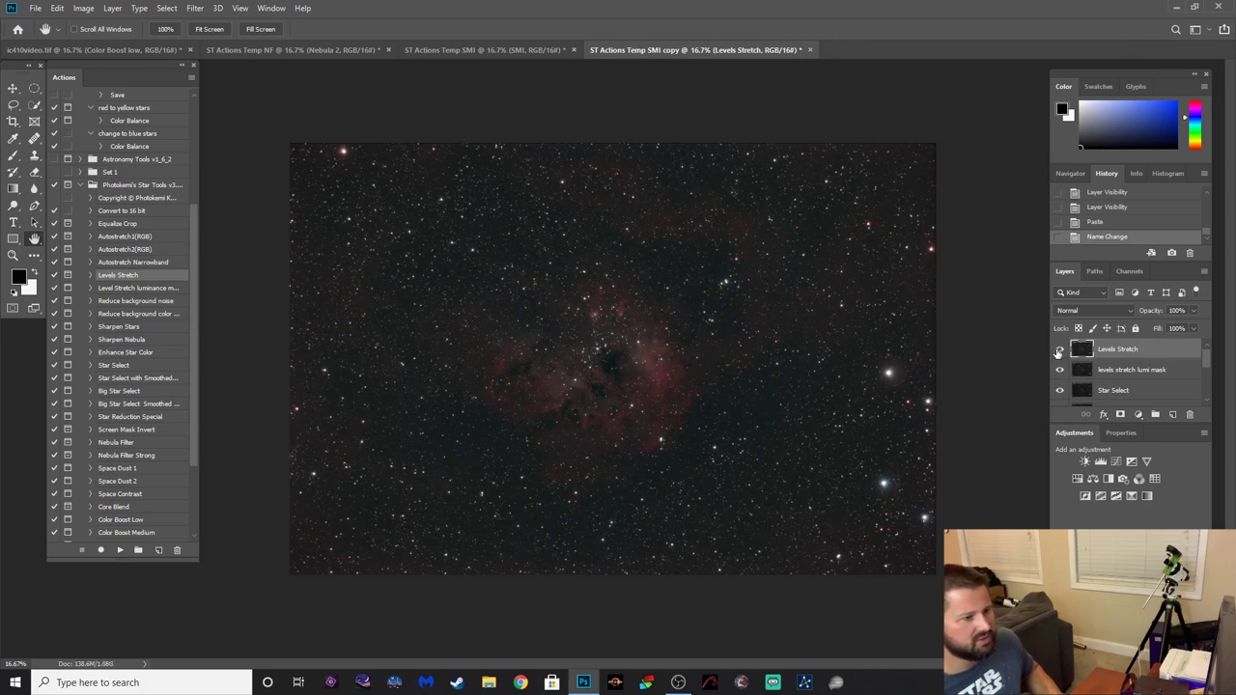
left_click(1060, 349)
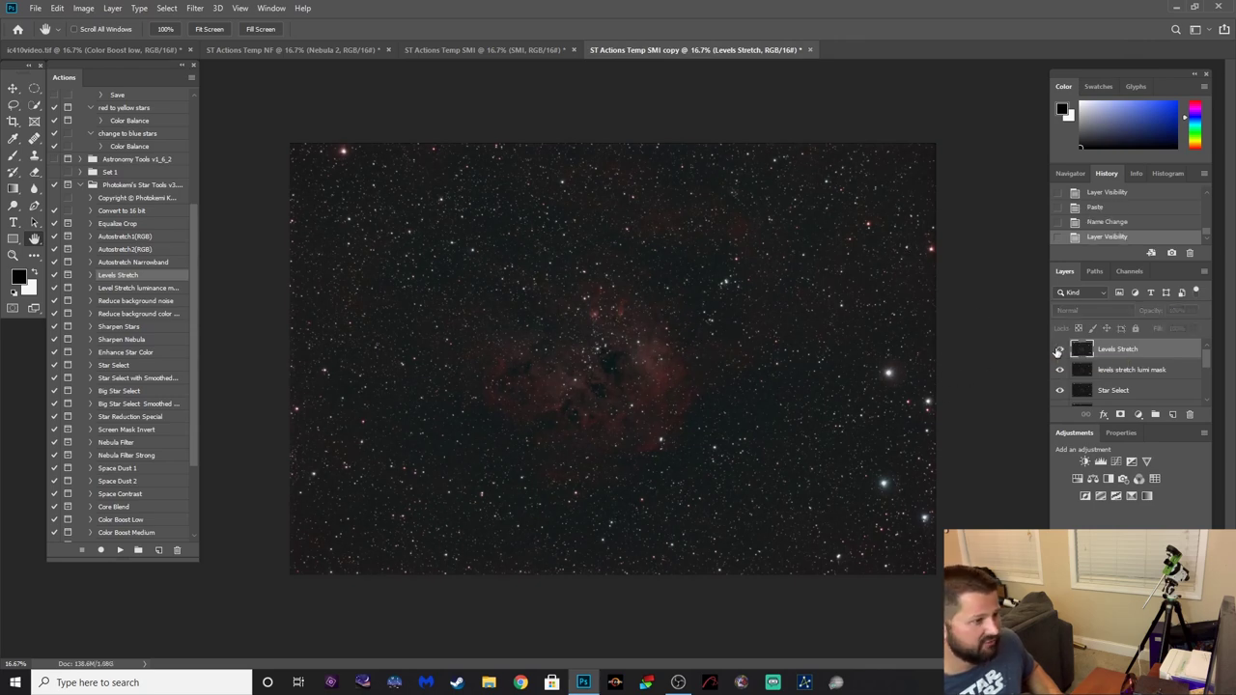
left_click(1059, 349)
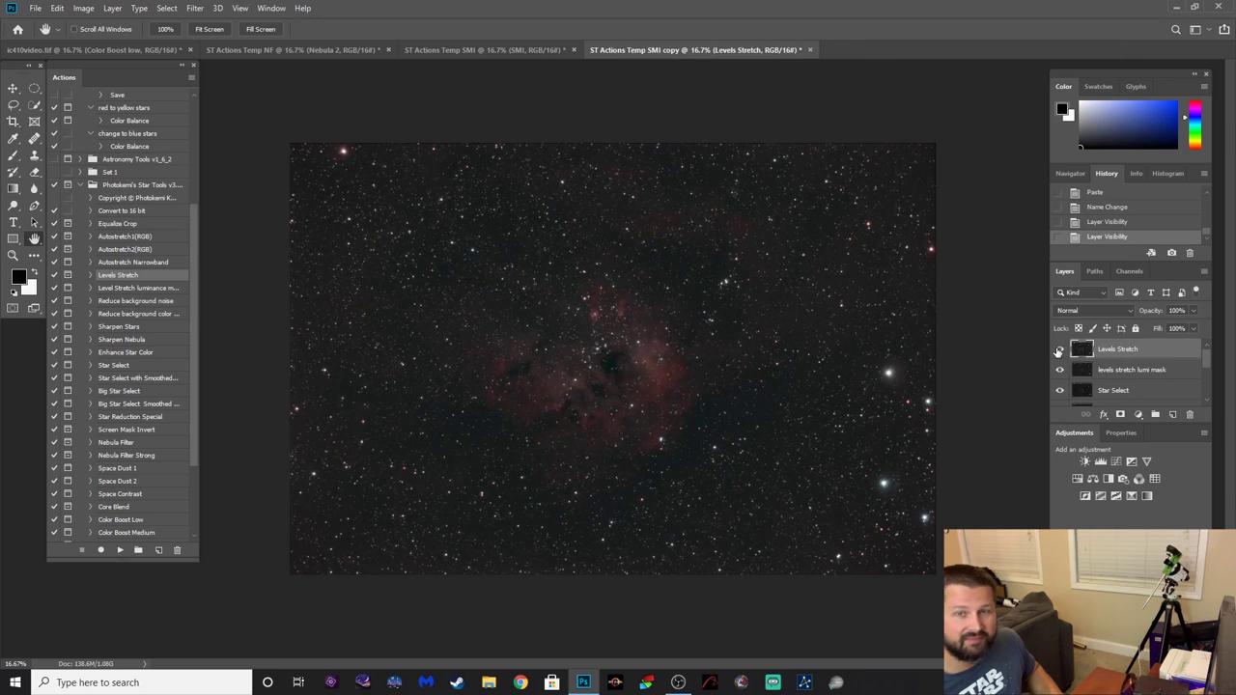
left_click(1060, 349)
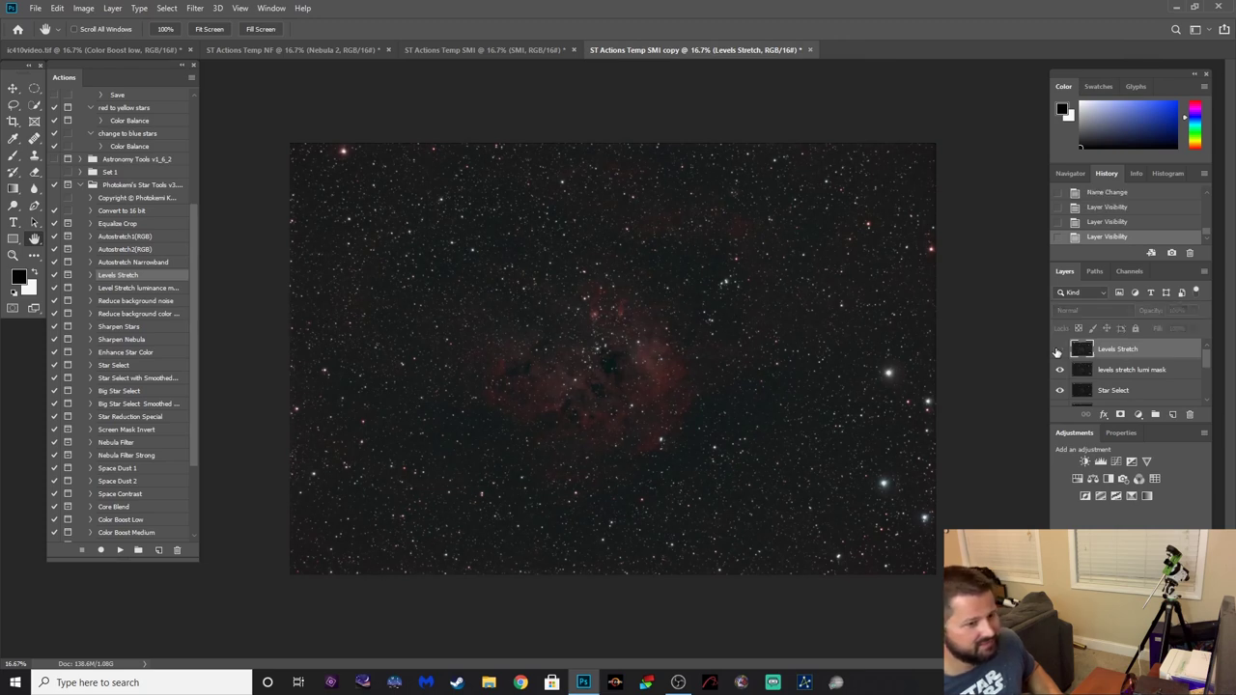
left_click(1060, 349)
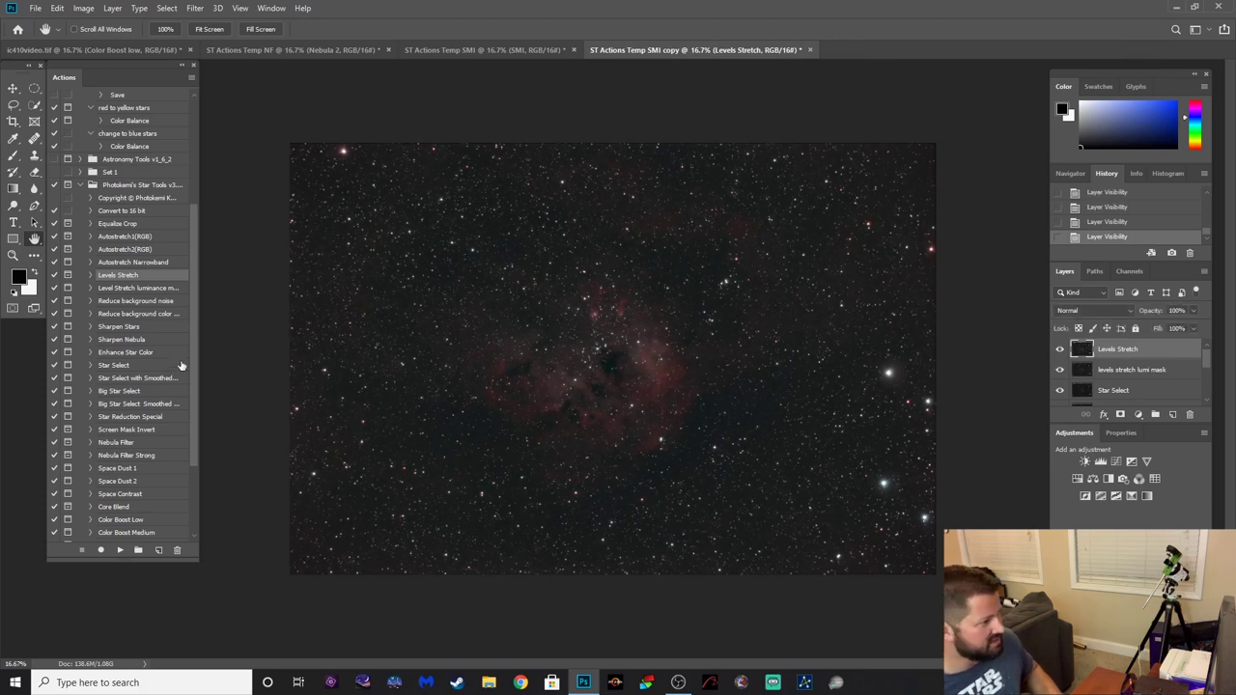
left_click_drag(194, 357, 210, 437)
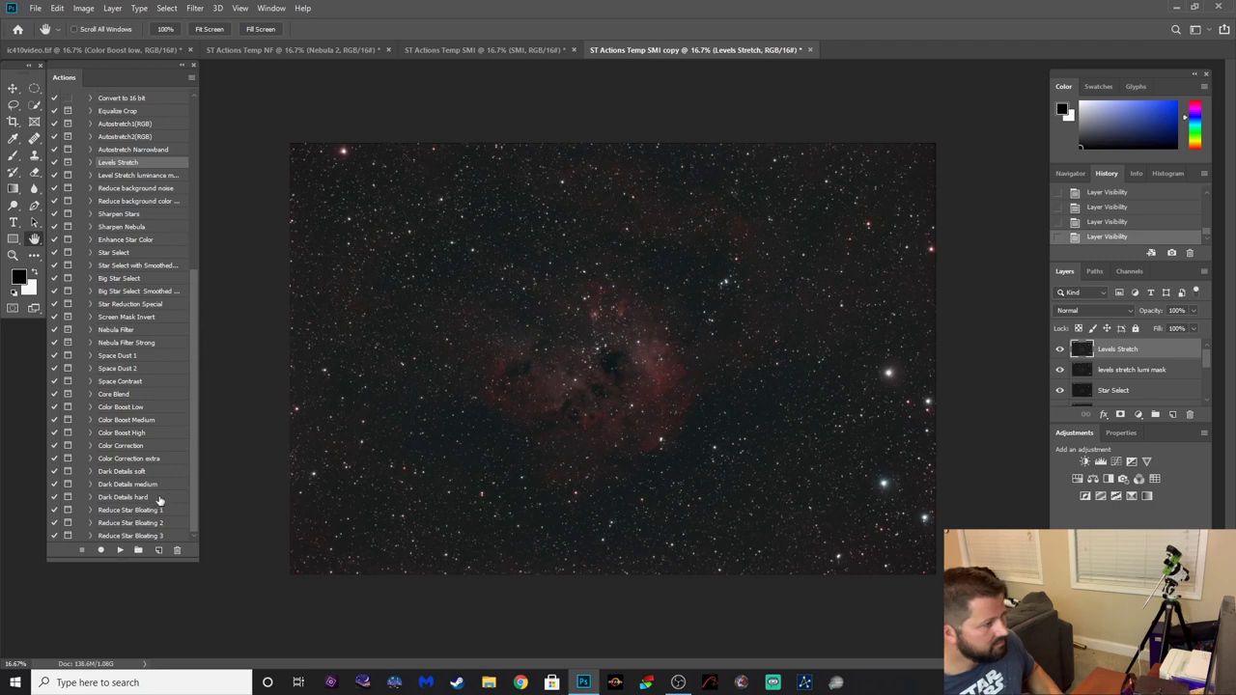
Run Star Reduction Special, accepting its blur, threshold 160 and Stars channel steps.
left_click(116, 305)
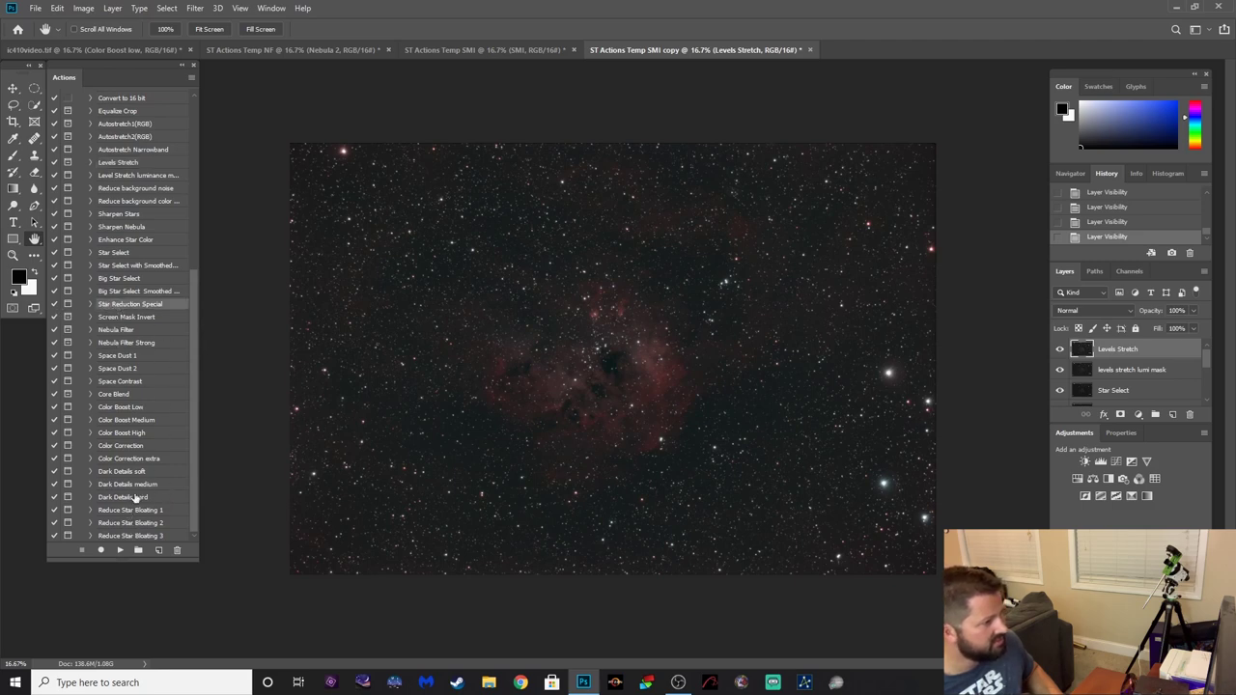
left_click(121, 550)
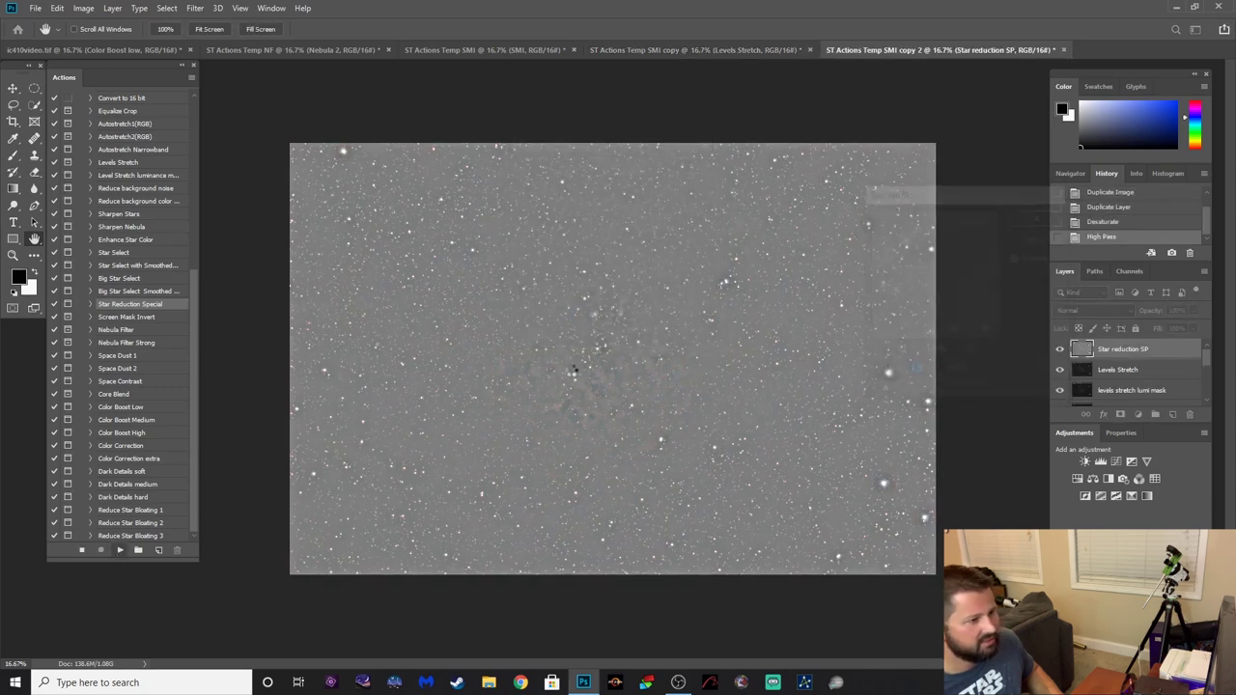
key("Return")
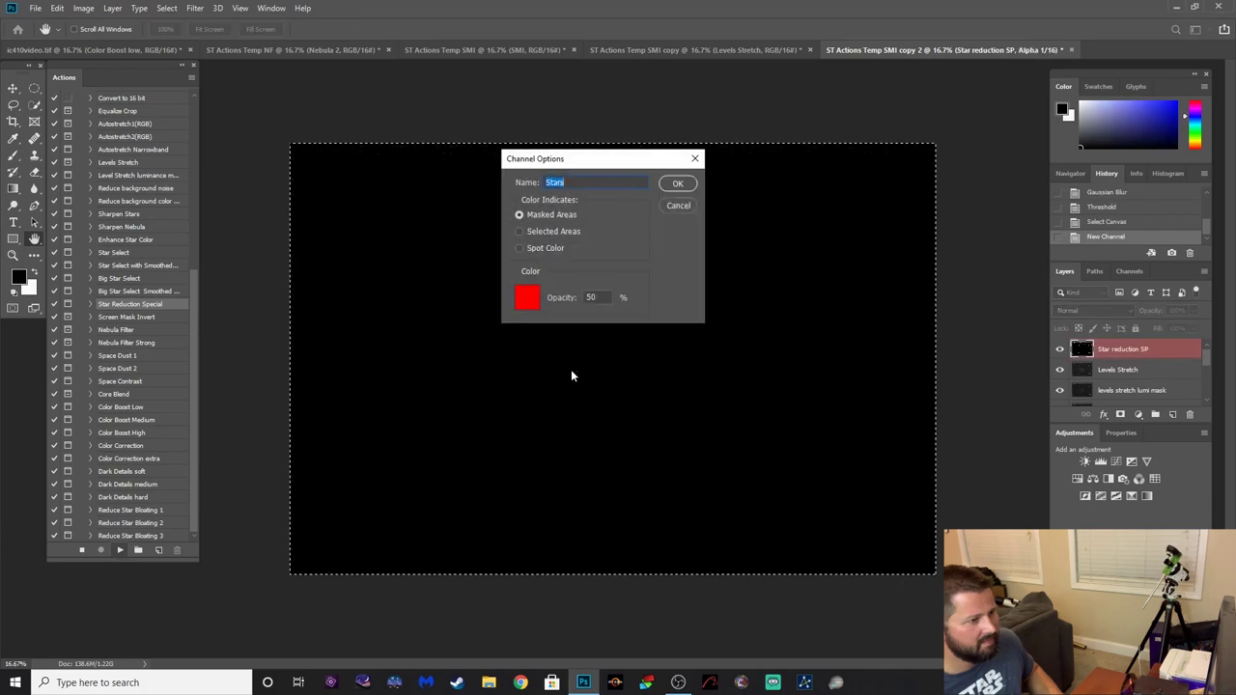
key("Return")
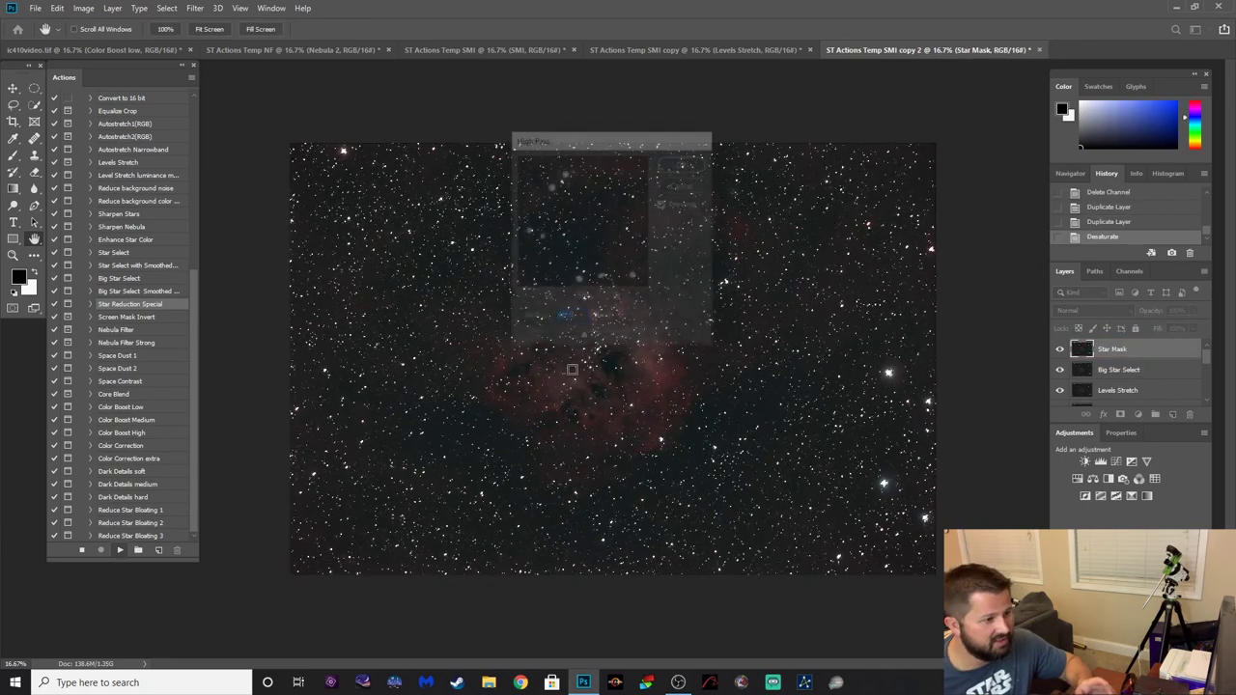
key("Return")
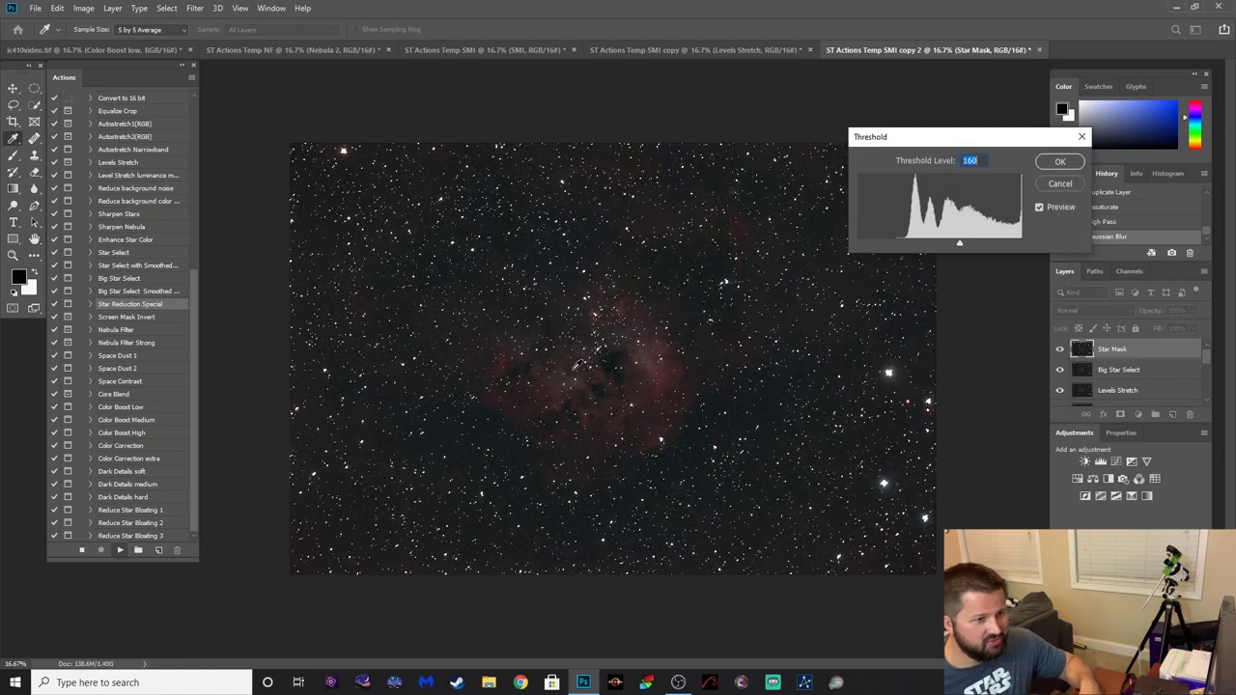
key("Return")
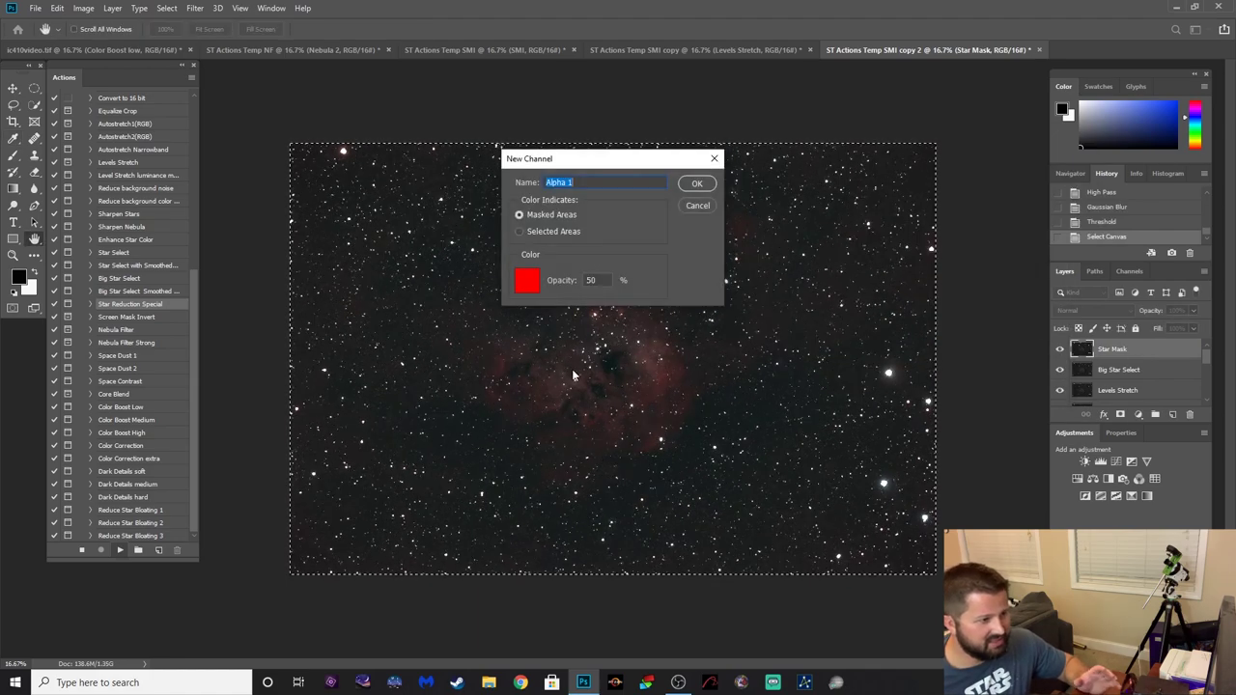
key("Return")
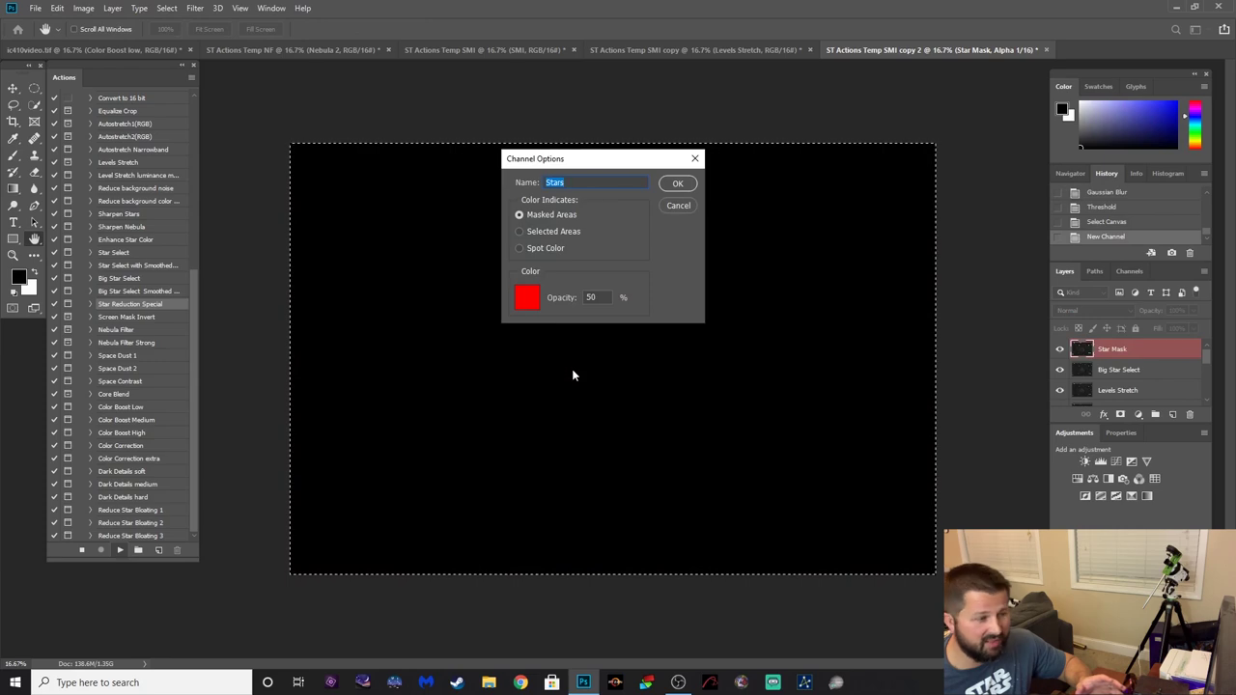
key("Return")
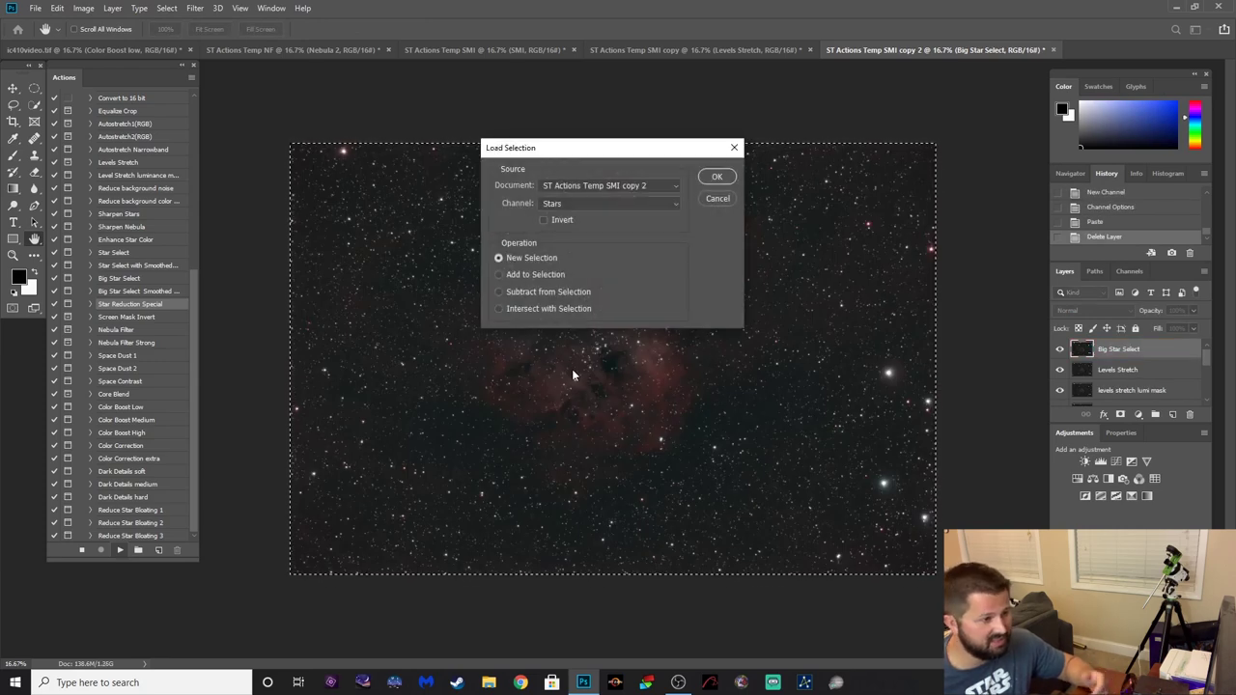
Accept the selection, feather, Minimum, dust and scratches, fade and High Pass steps.
key("Return")
key("Return")
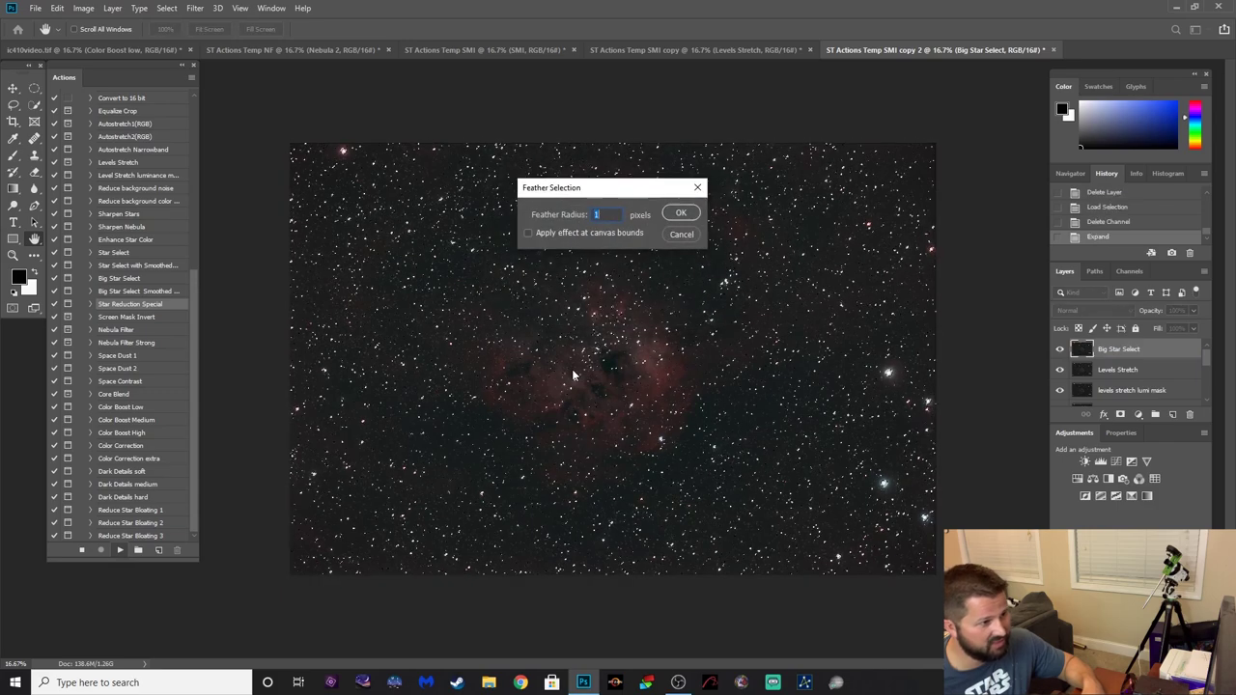
key("Return")
key("Return")
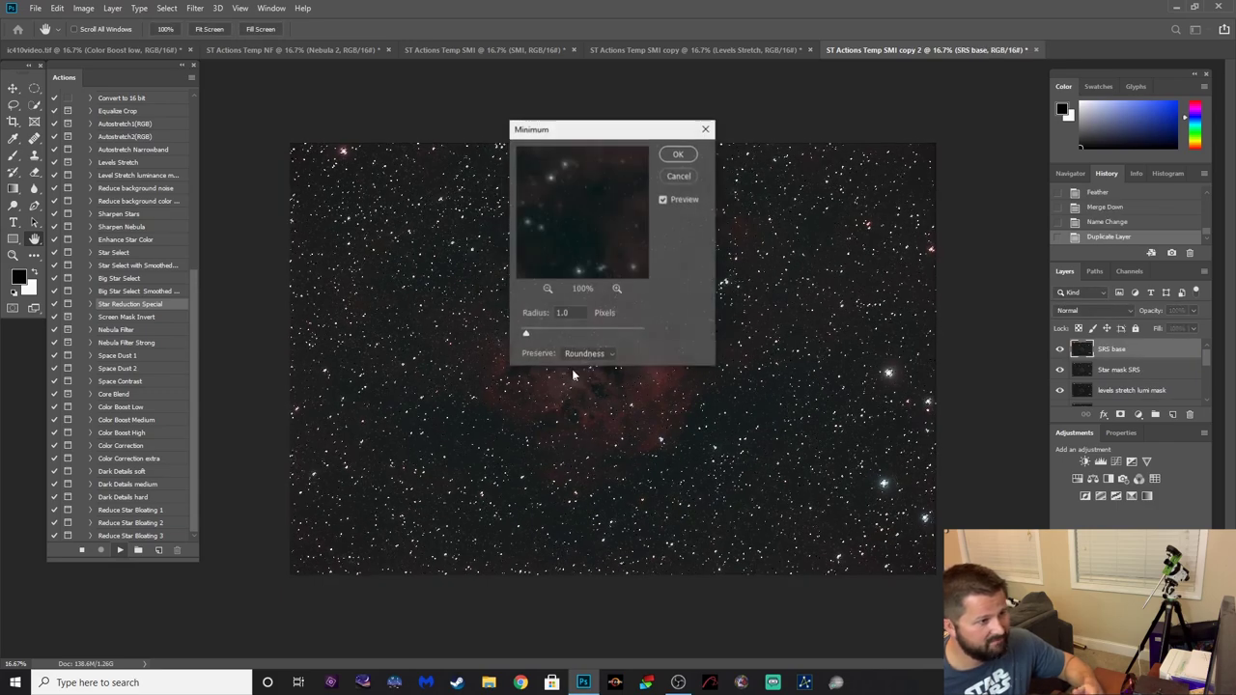
key("Return")
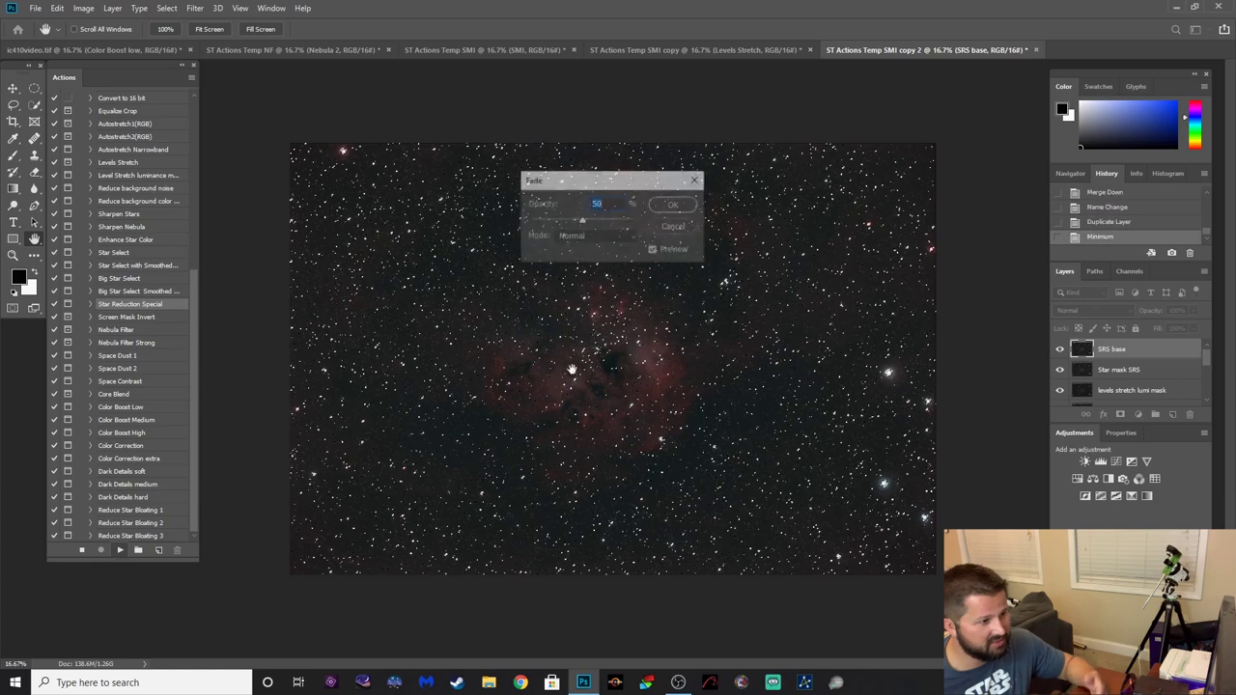
key("Return")
key("Return")
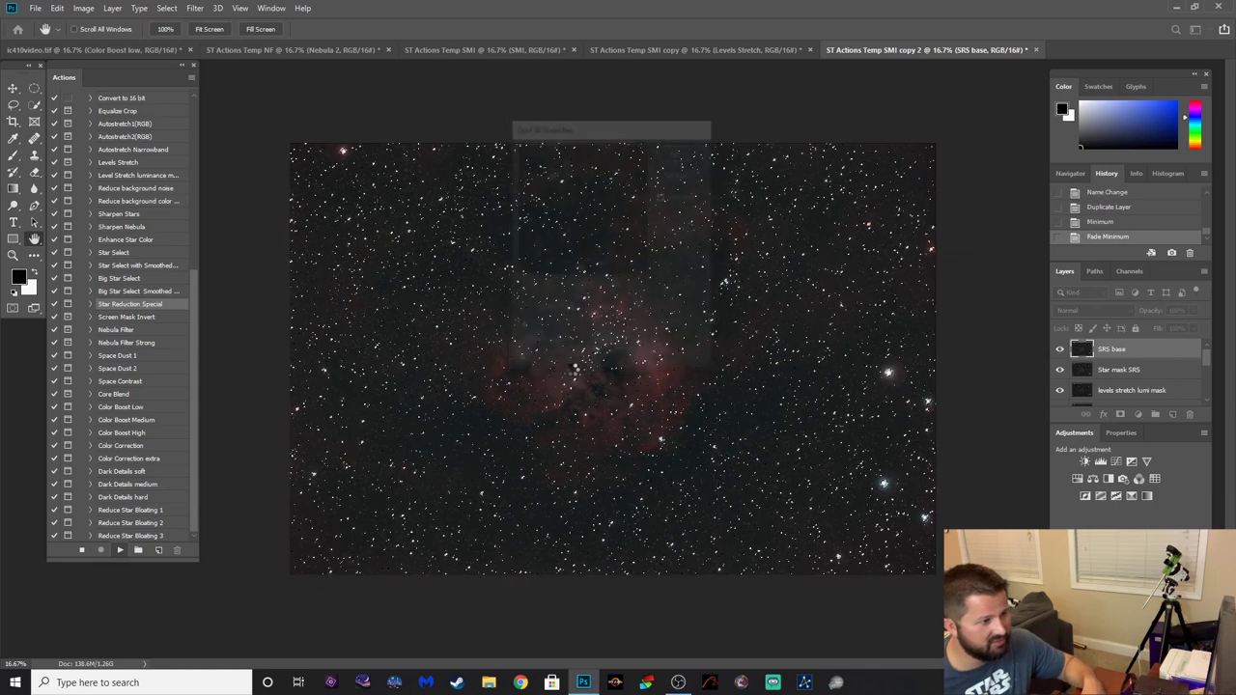
key("Return")
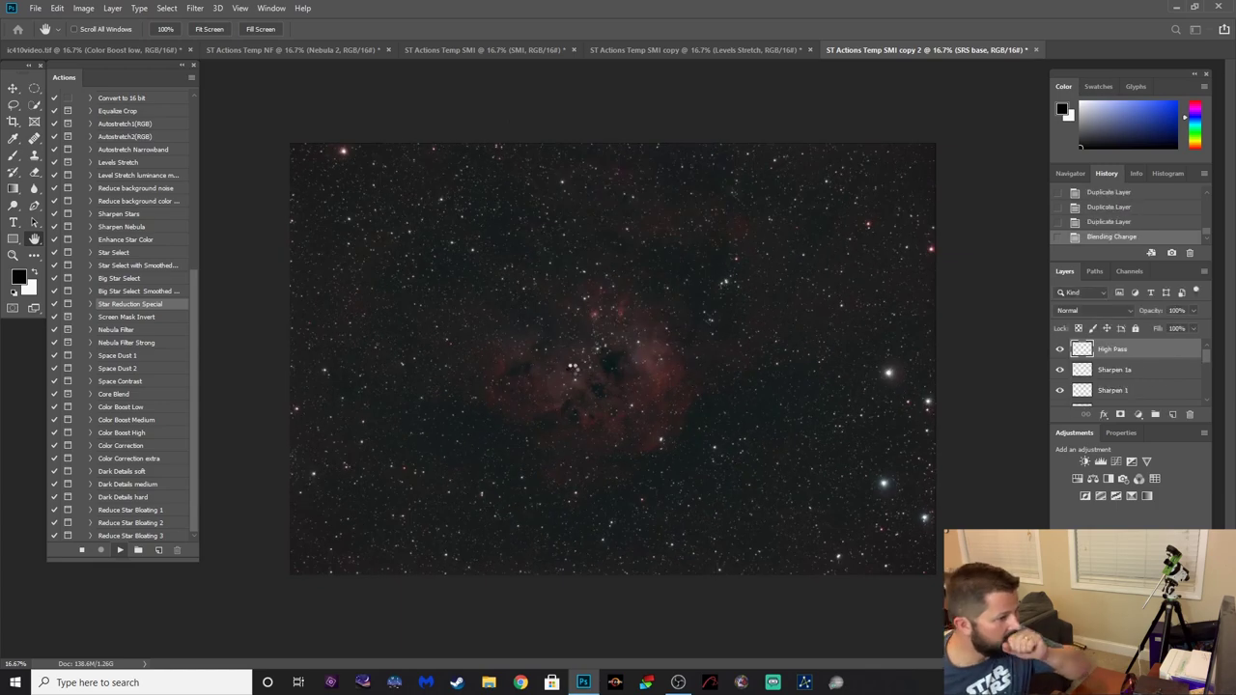
key("Return")
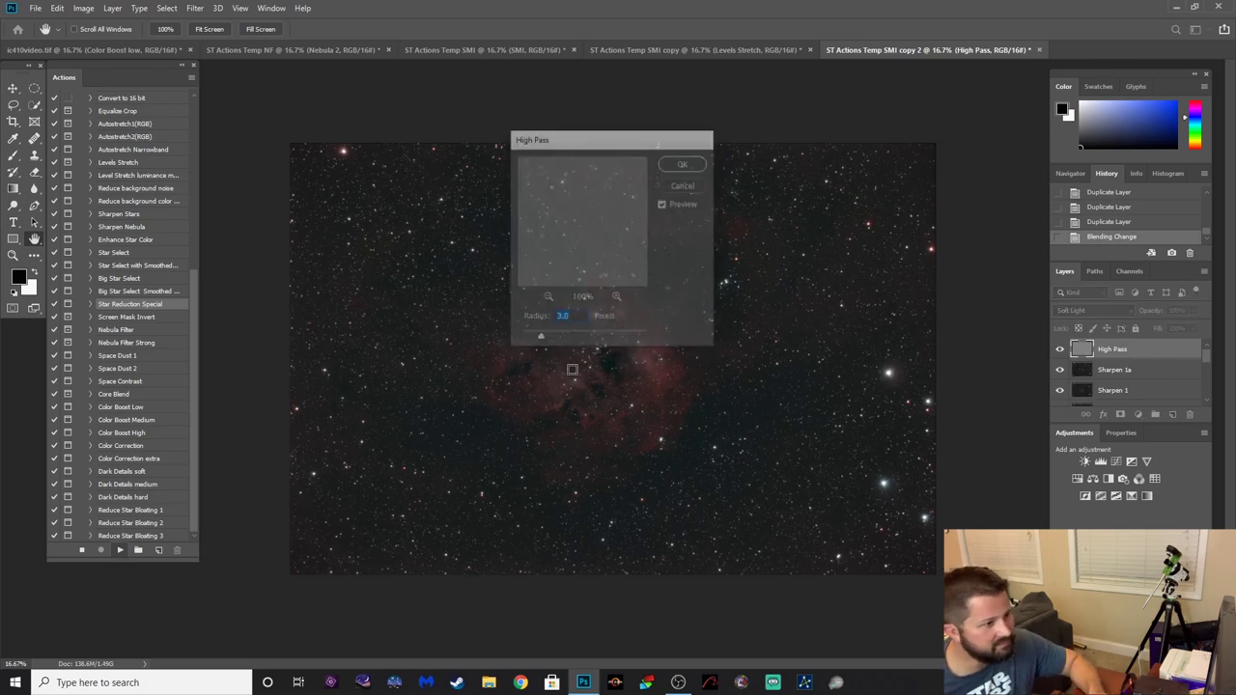
key("Return")
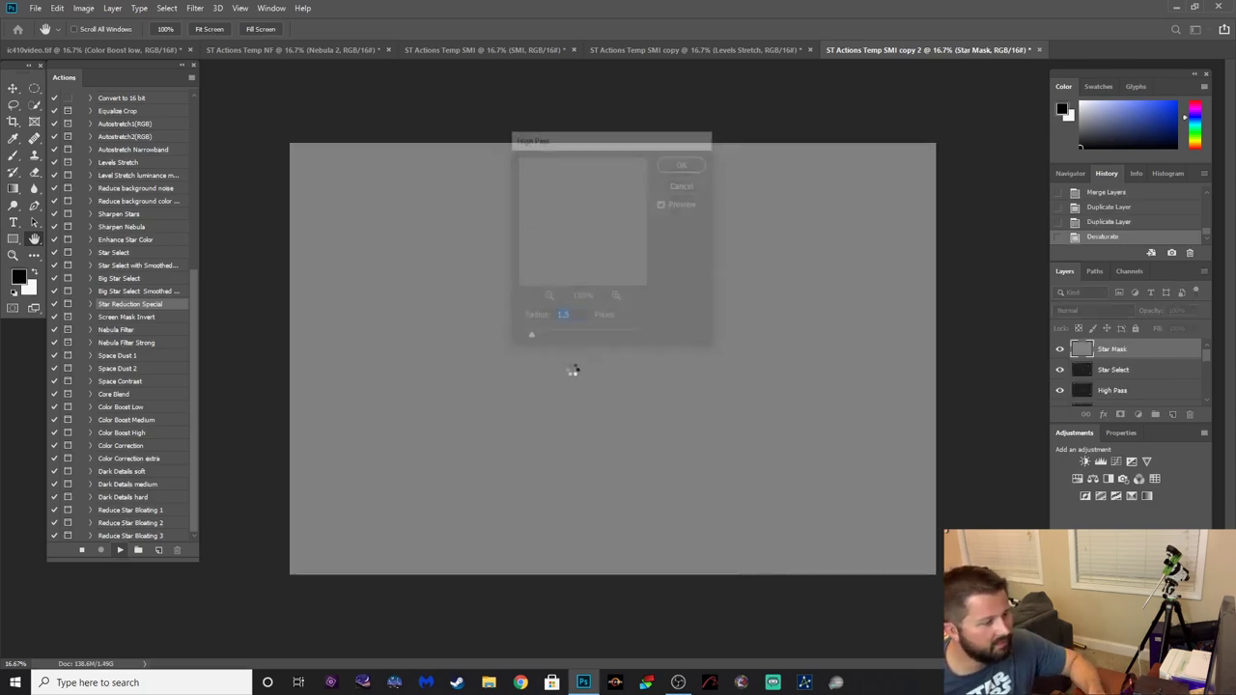
key("Return")
key("Return")
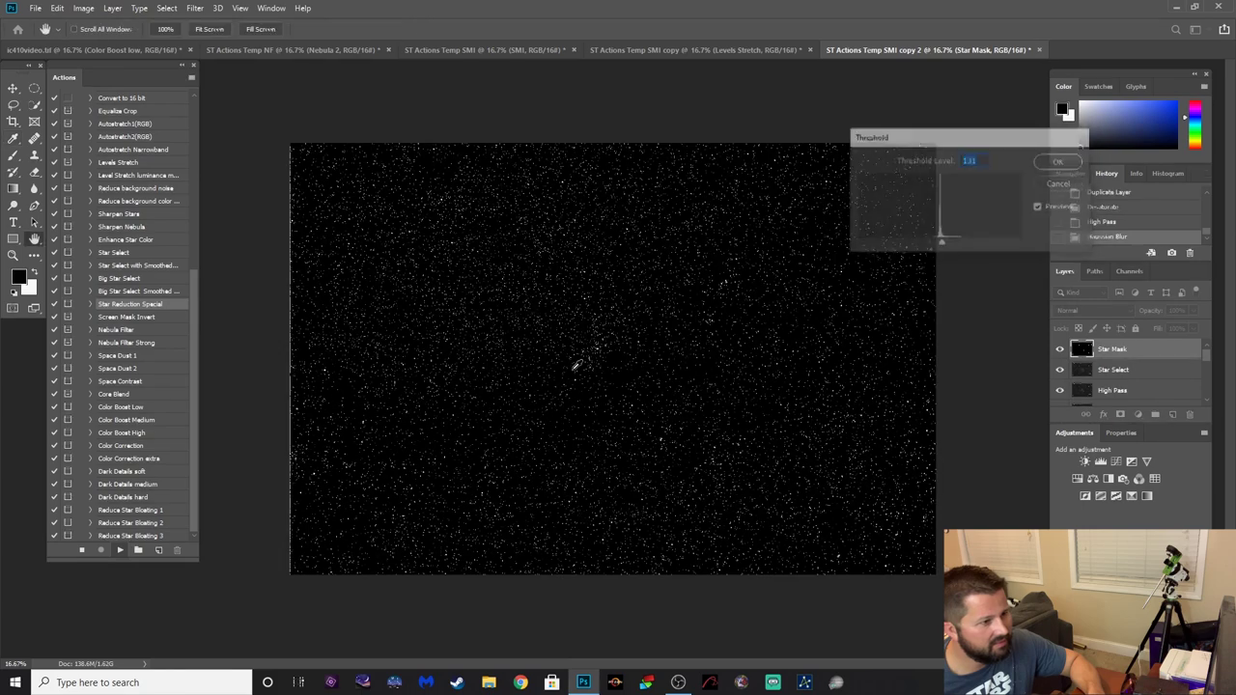
key("Return")
key("Return")
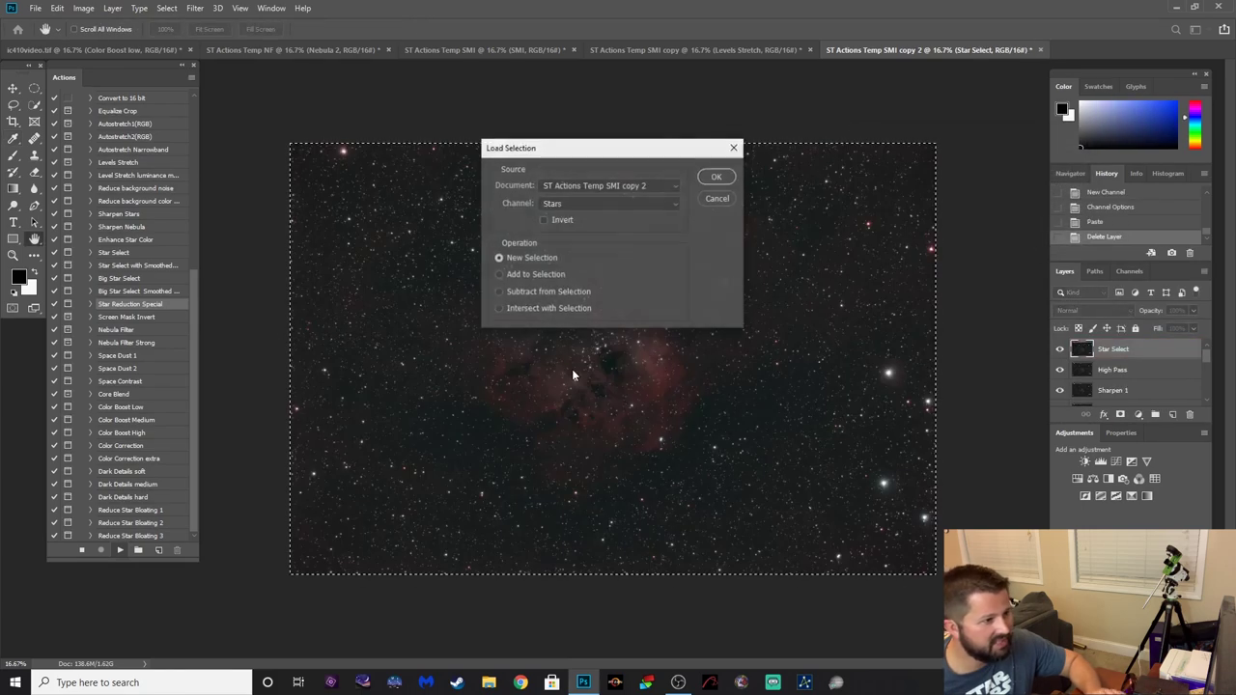
key("Return")
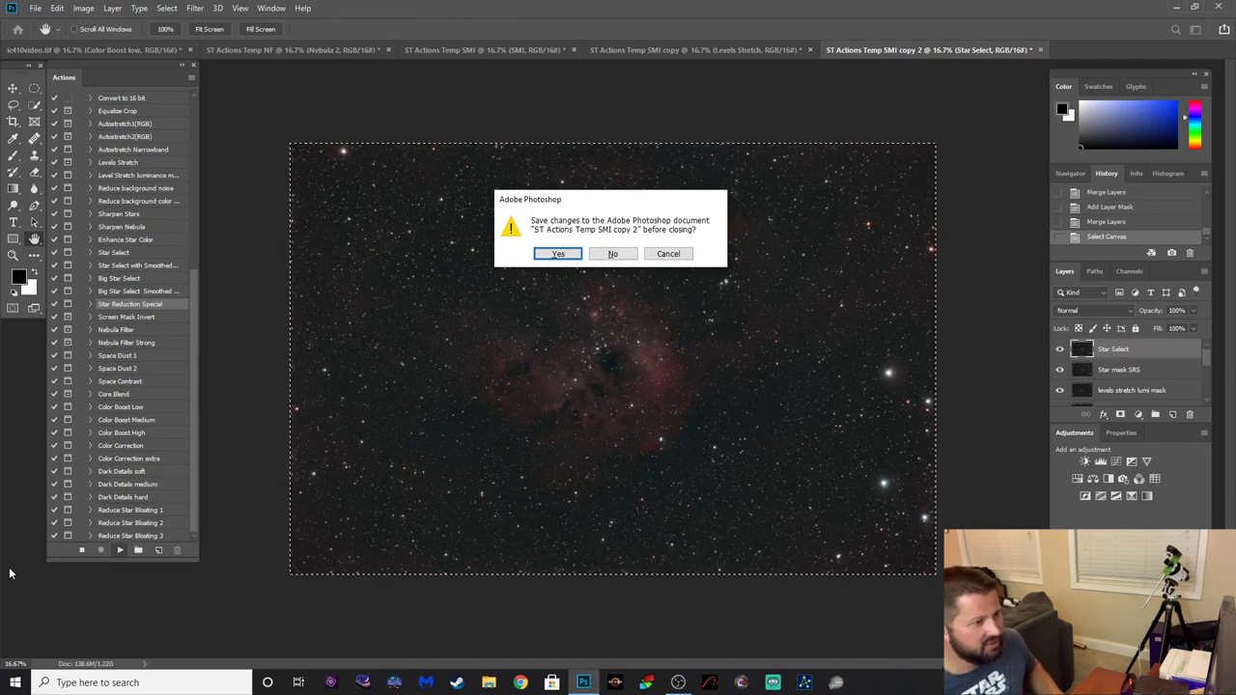
Cancel saving the copy 2 image and collapse Star Reduction Special in the Actions panel.
key("Return")
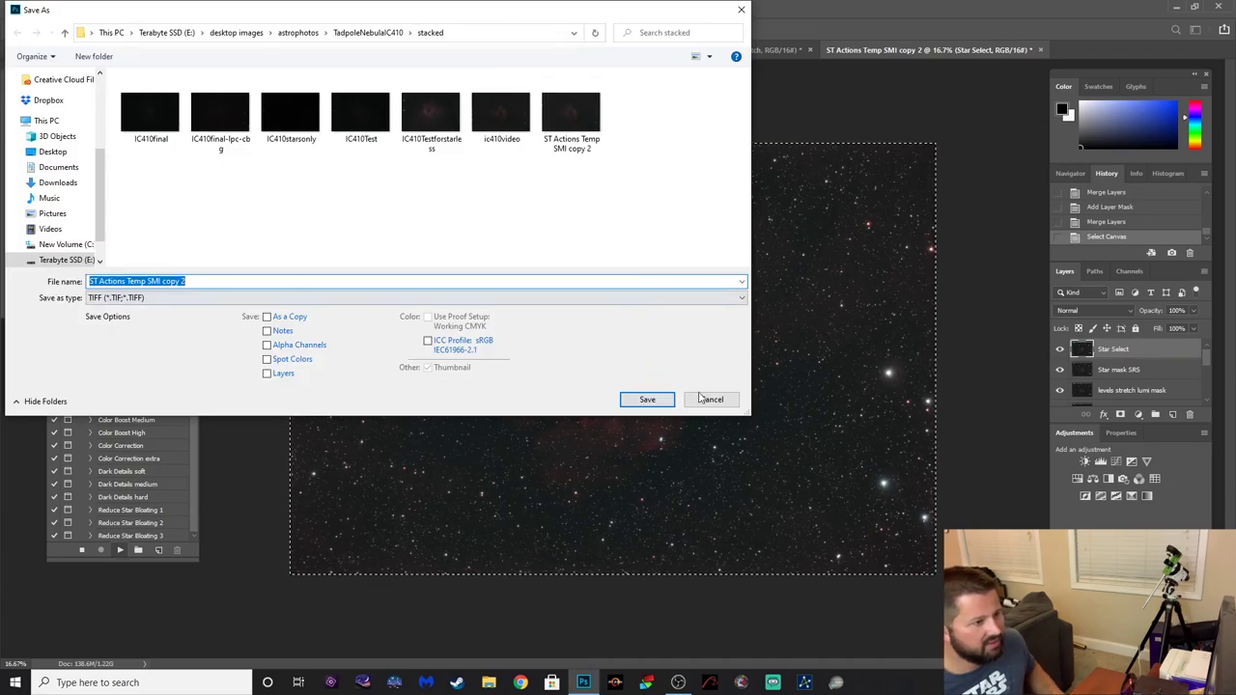
left_click(705, 399)
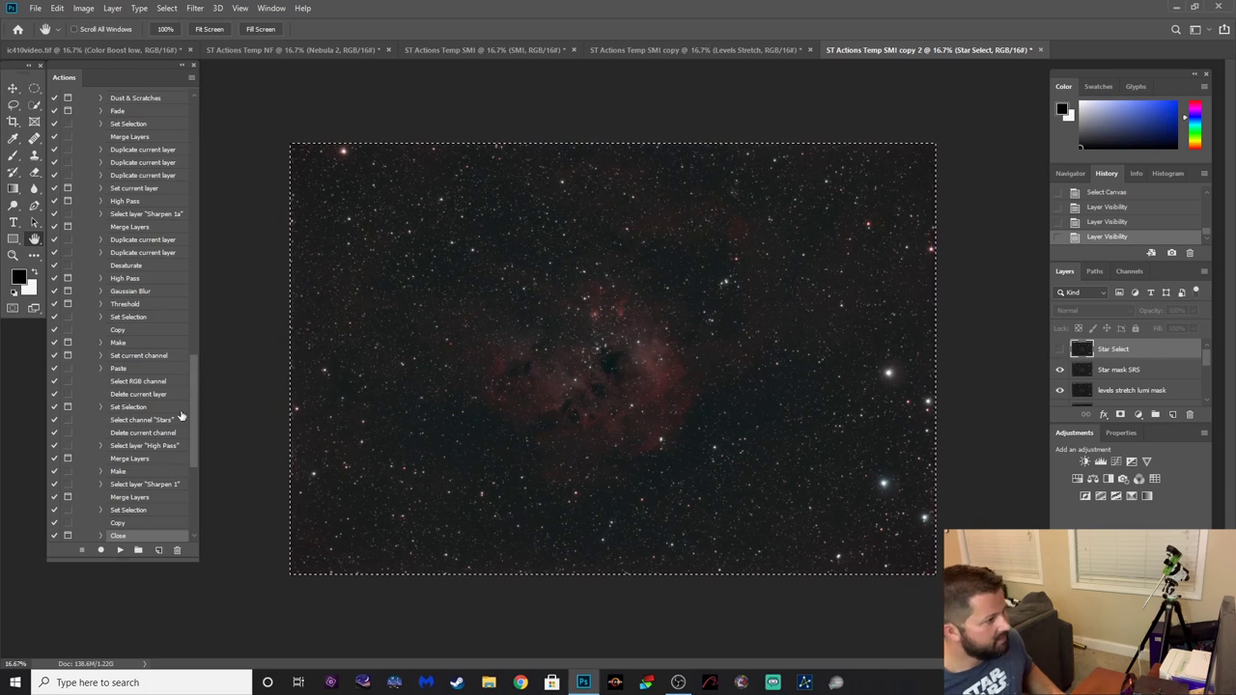
left_click_drag(193, 443, 184, 269)
left_click(90, 271)
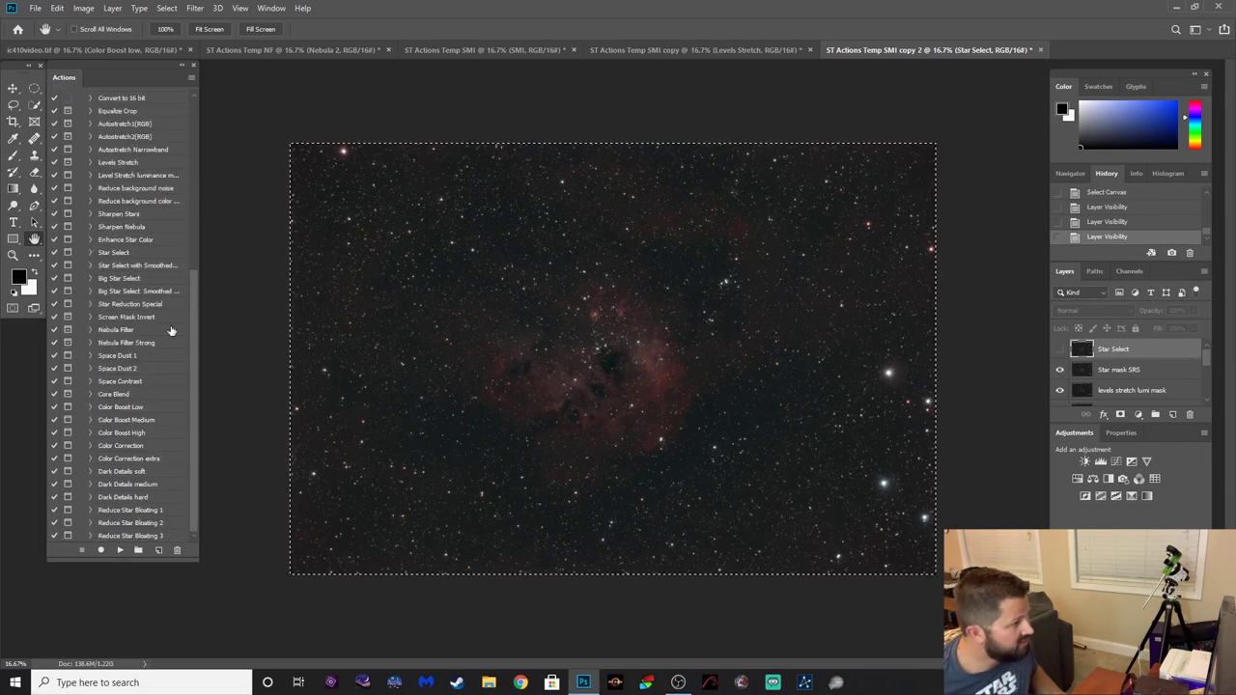
left_click_drag(193, 307, 188, 289)
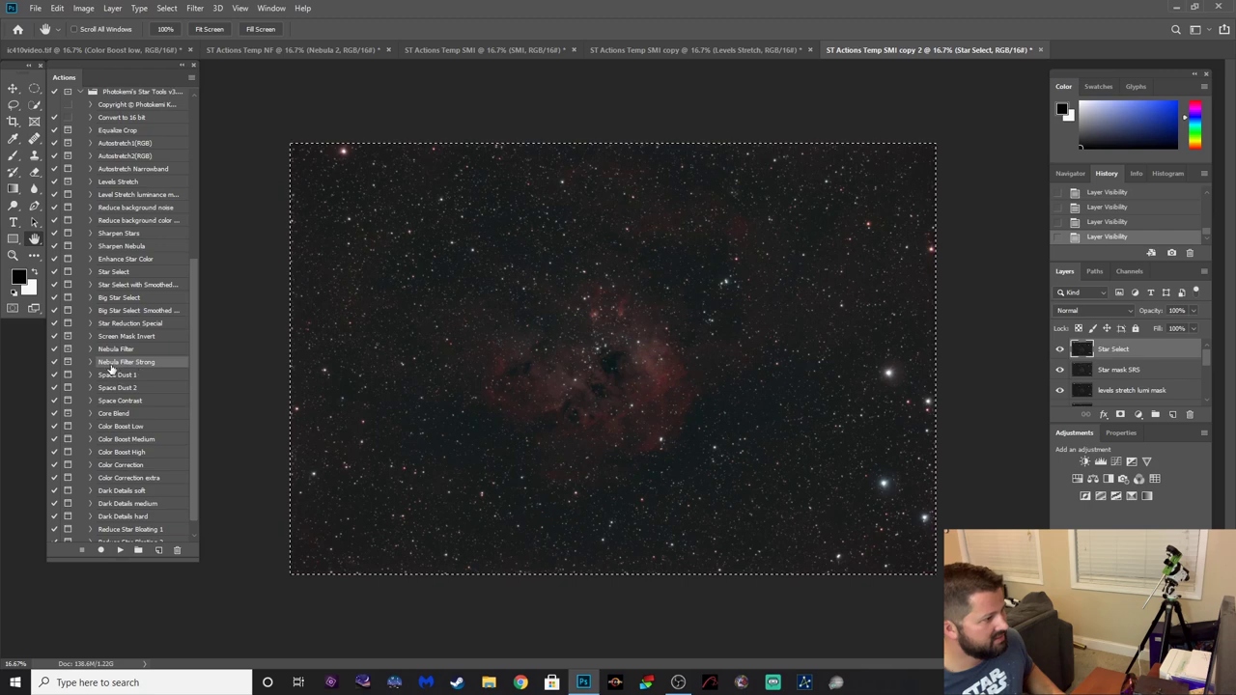
Run Star Reduction Special, accepting Minimum, fade, High Pass and blur, and declining the copy 3 save.
double_click(130, 529, "ctrl")
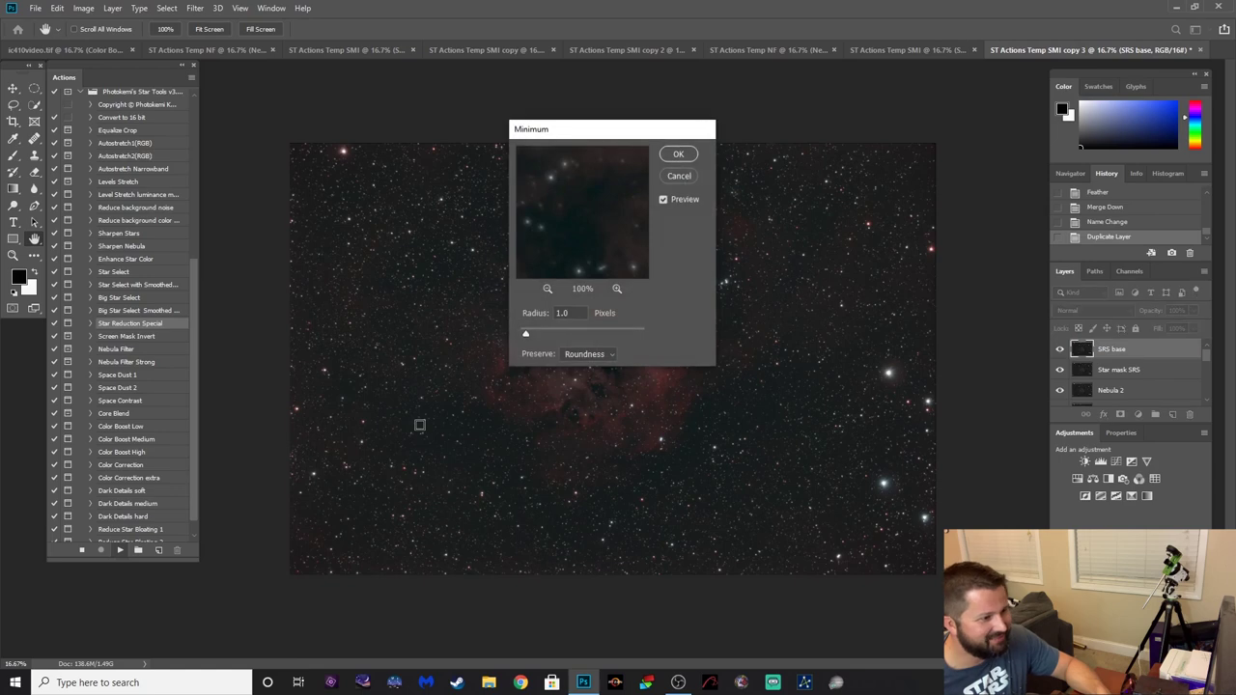
key("Return")
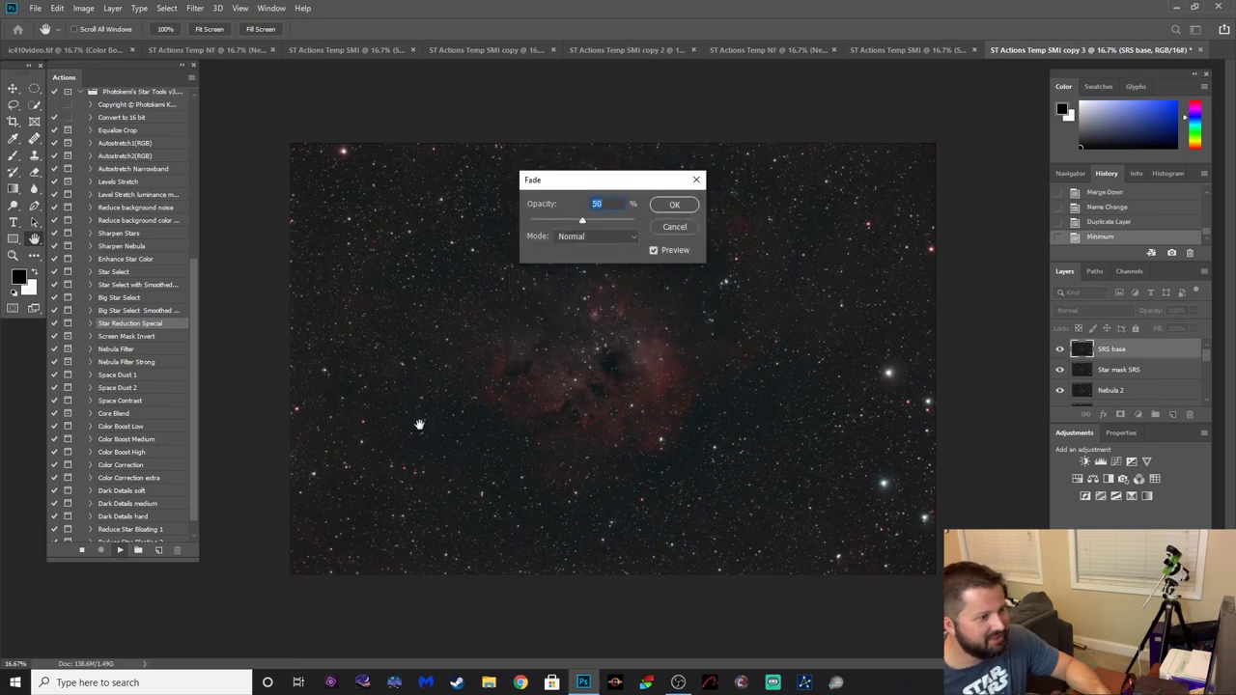
key("Return")
key("Return")
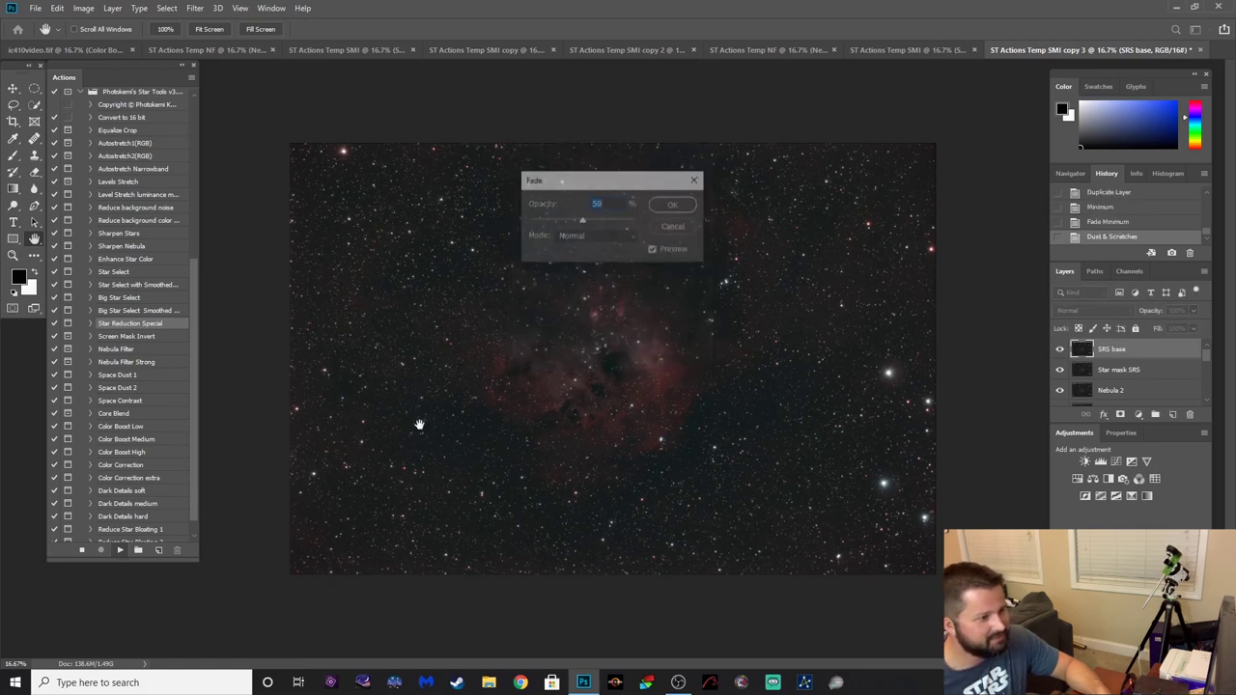
key("Return")
key("Return")
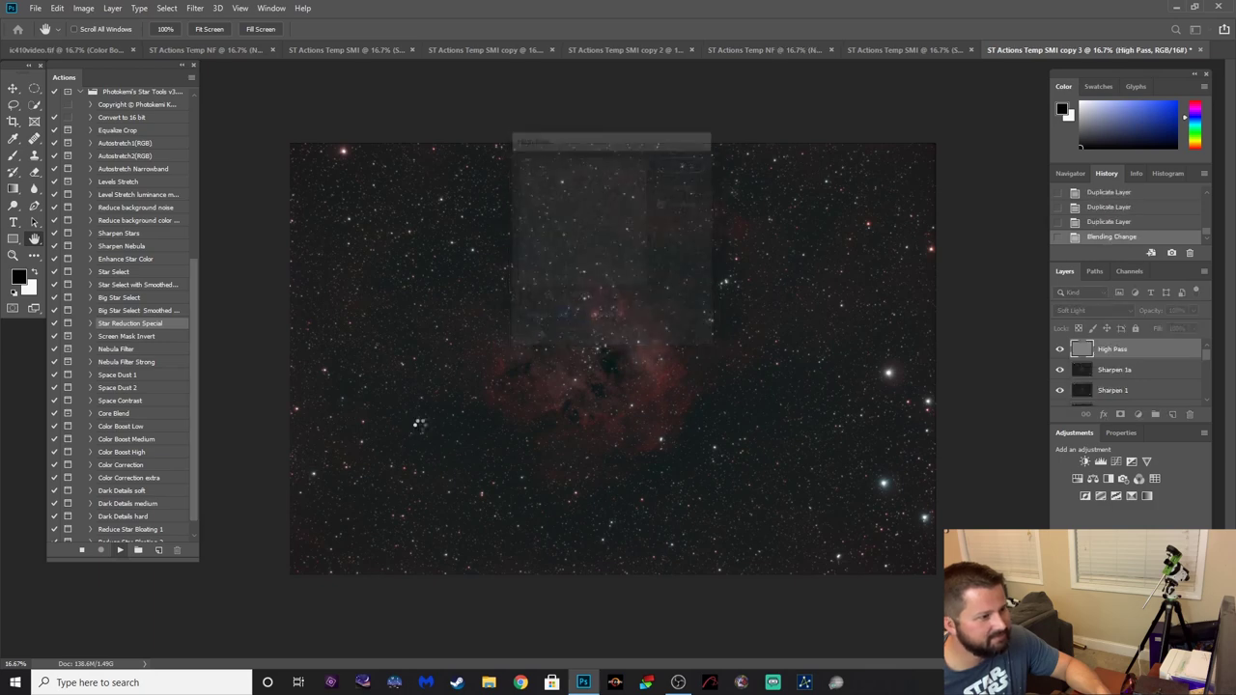
key("Return")
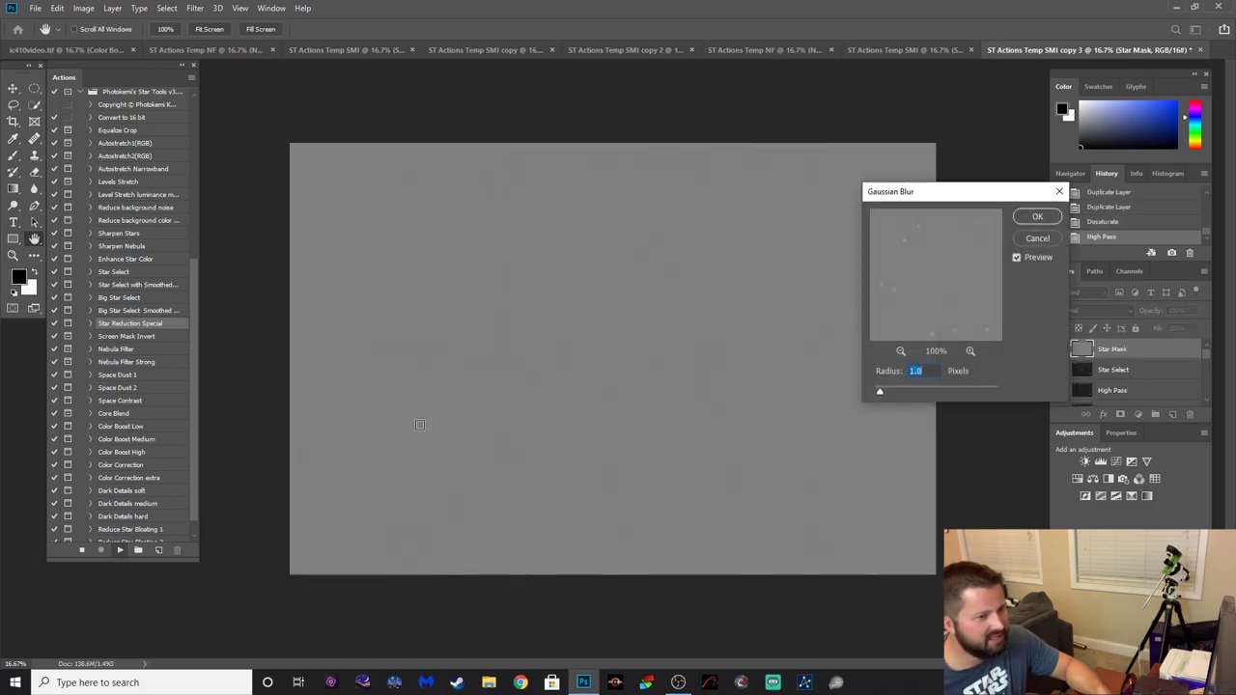
key("Return")
key("Return")
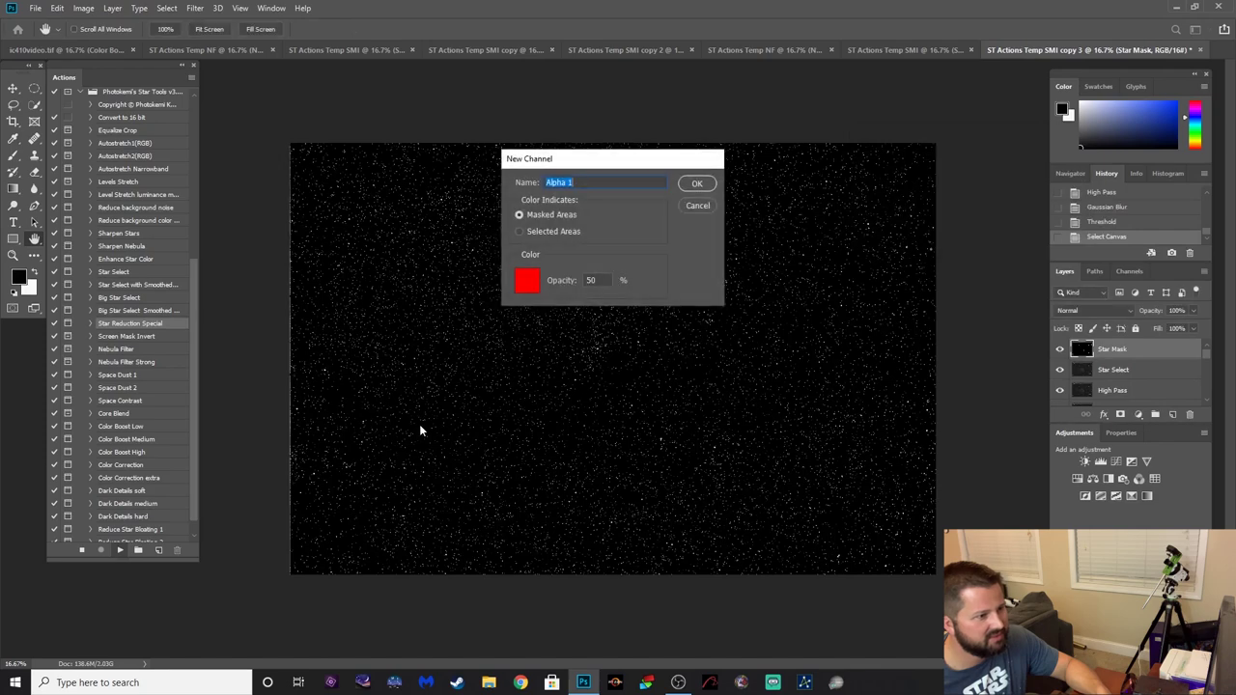
key("Return")
key("Return")
key("Return")
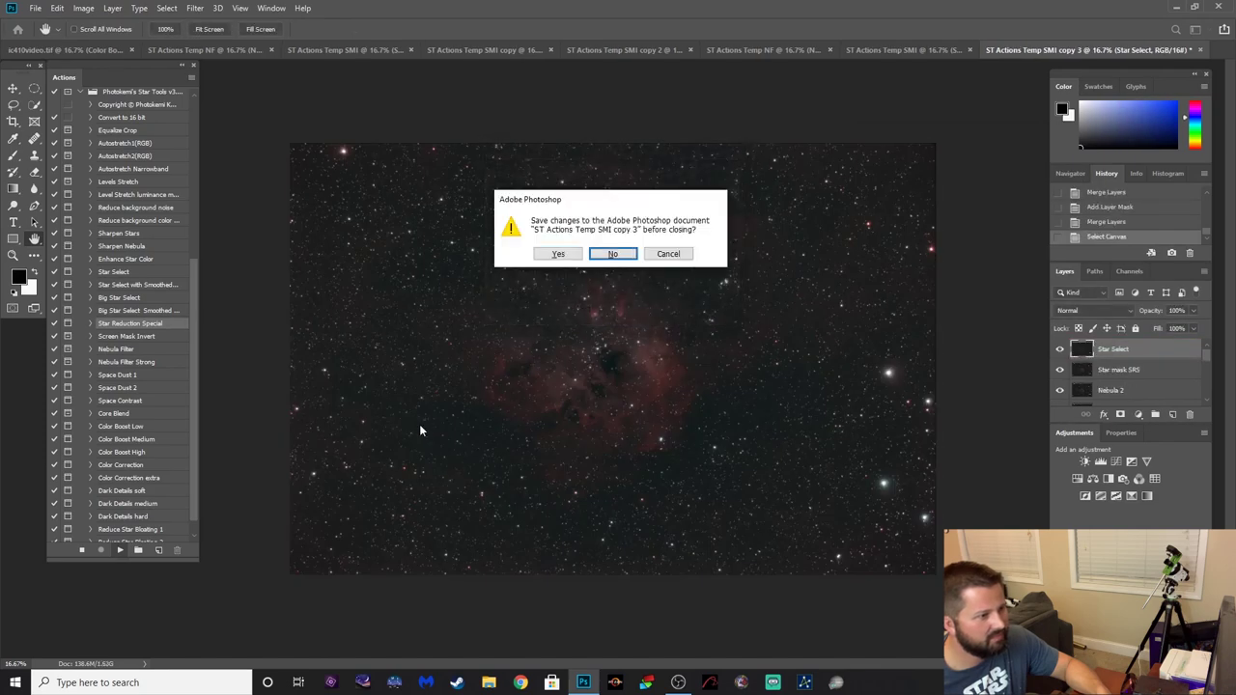
key("Return")
key("Return")
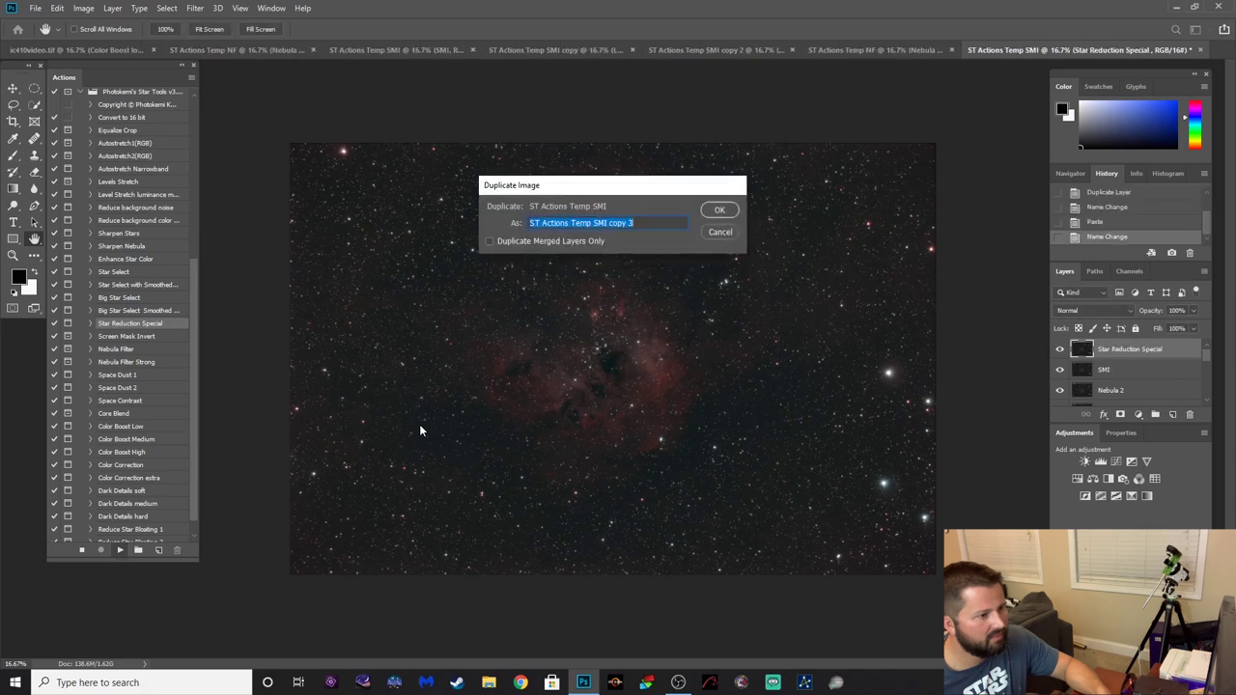
key("Return")
Accept the duplicate name, blur, channel, High Pass, threshold, feather and layer-name steps.
key("Return")
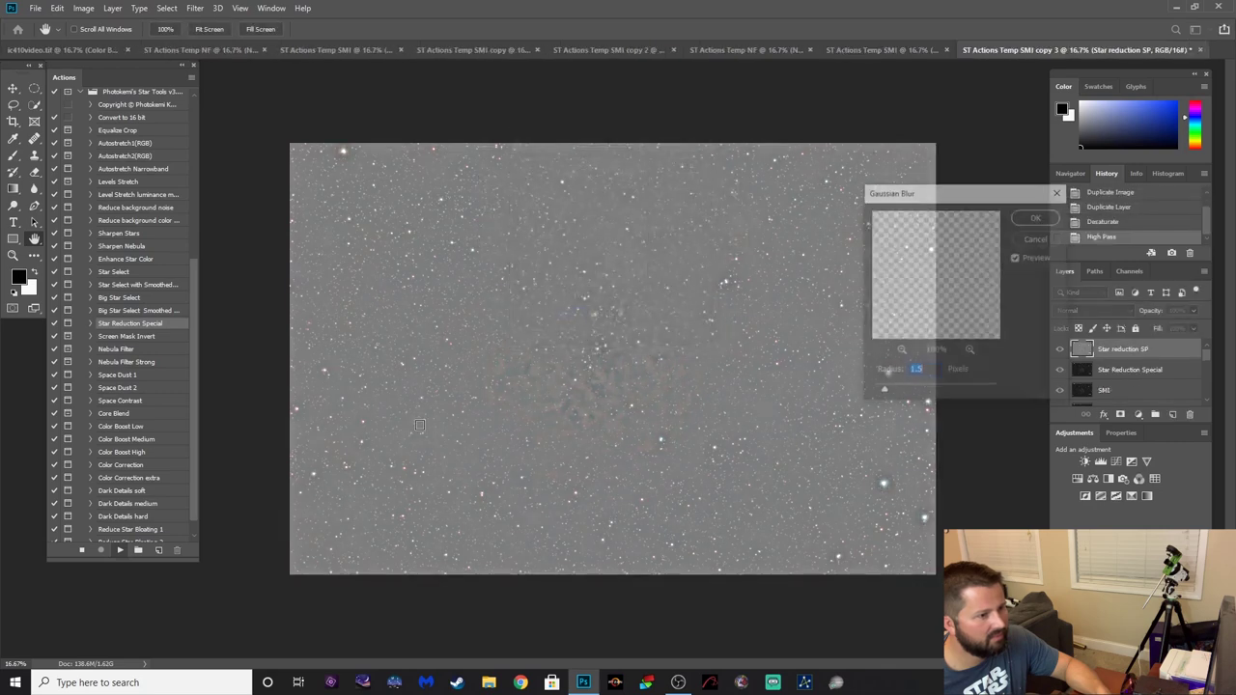
key("Return")
key("Return")
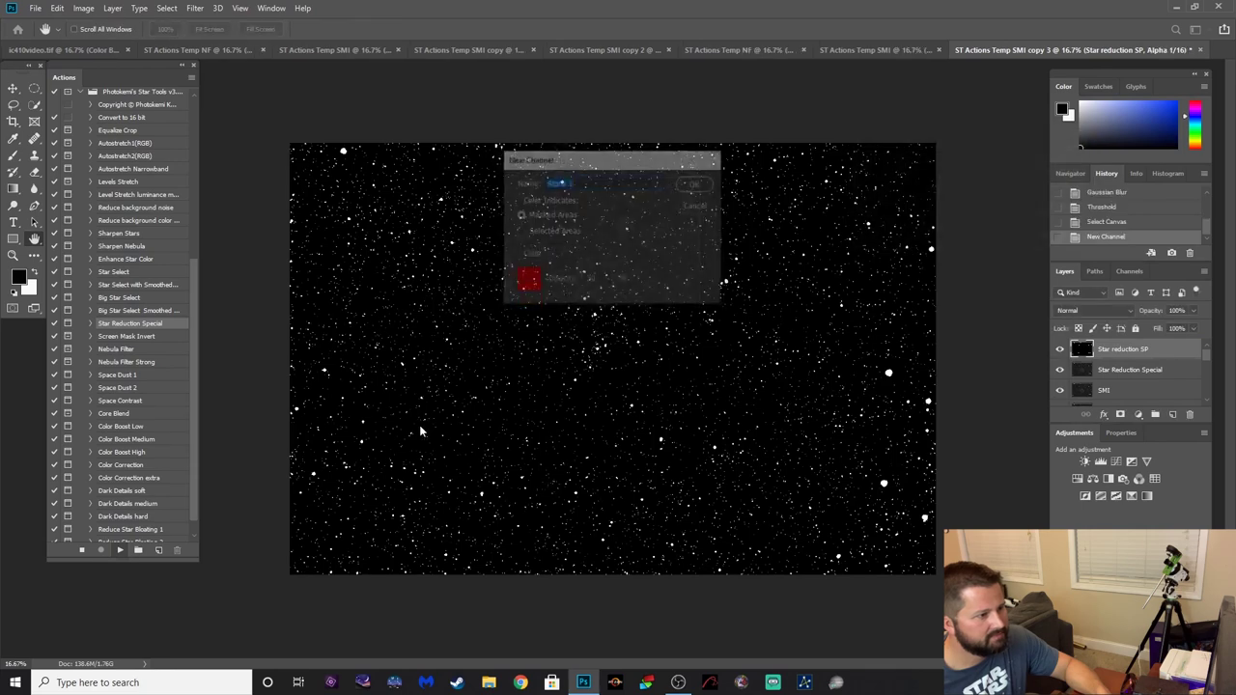
key("Return")
key("Return")
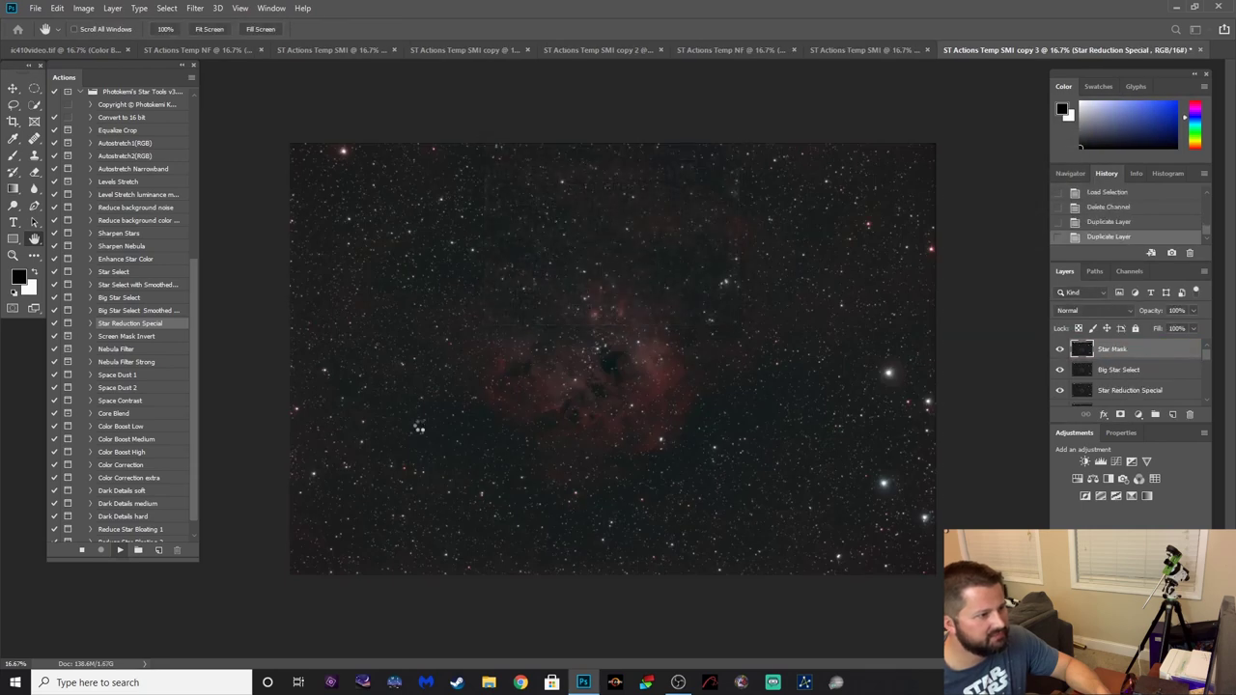
key("Return")
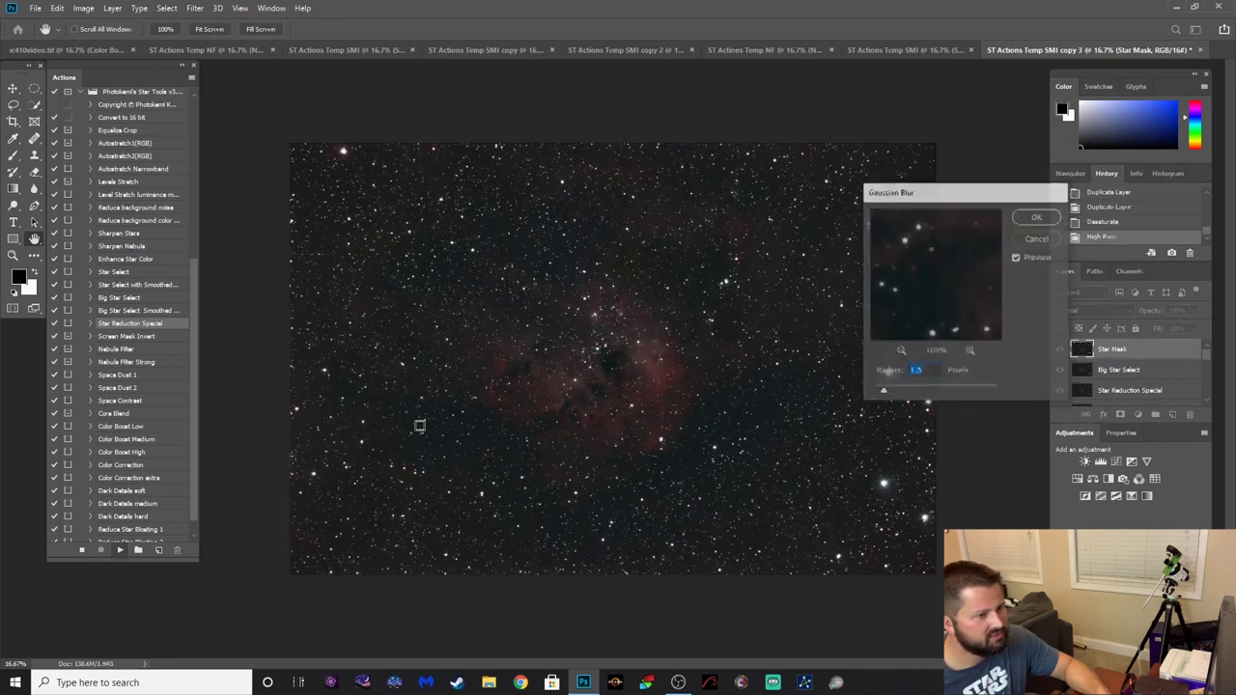
key("Return")
key("Return")
key("Return")
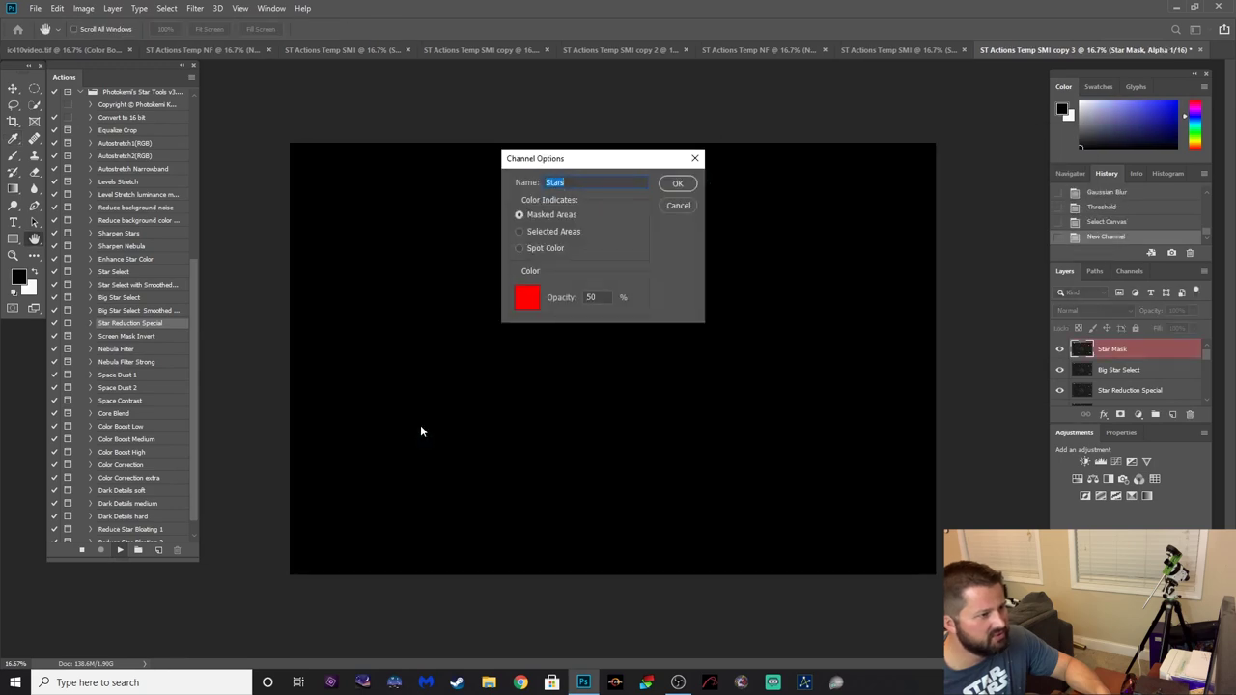
key("Return")
key("Return")
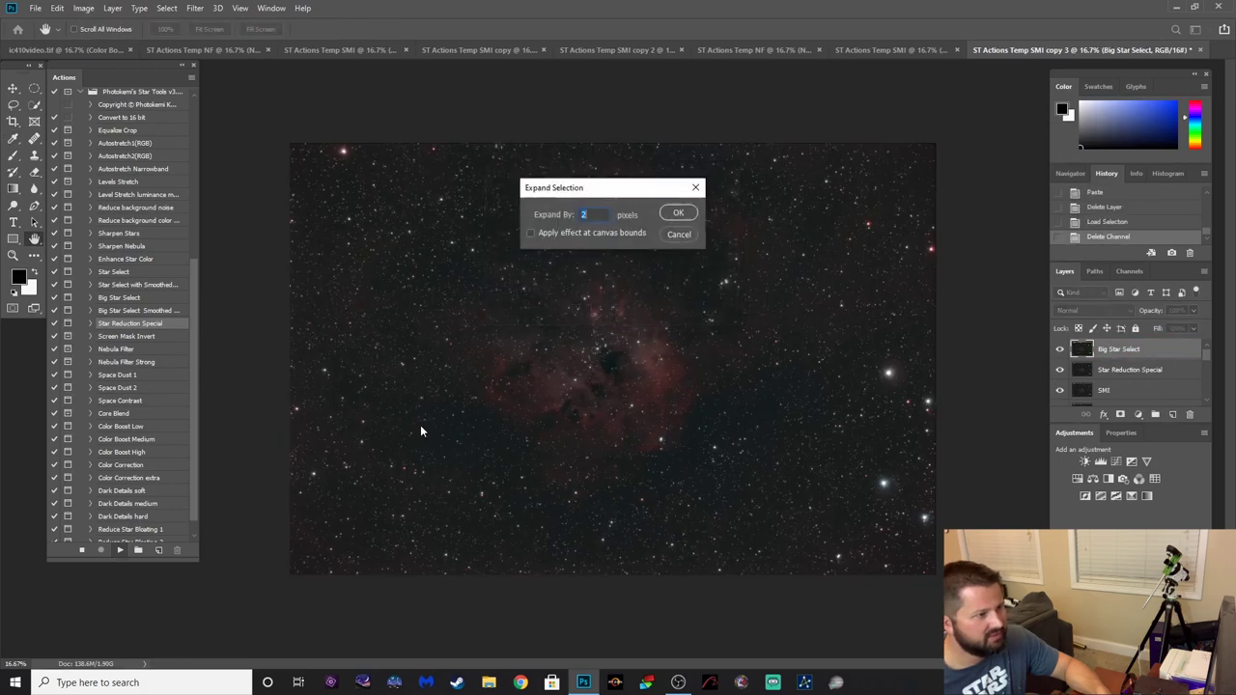
key("Return")
key("Return")
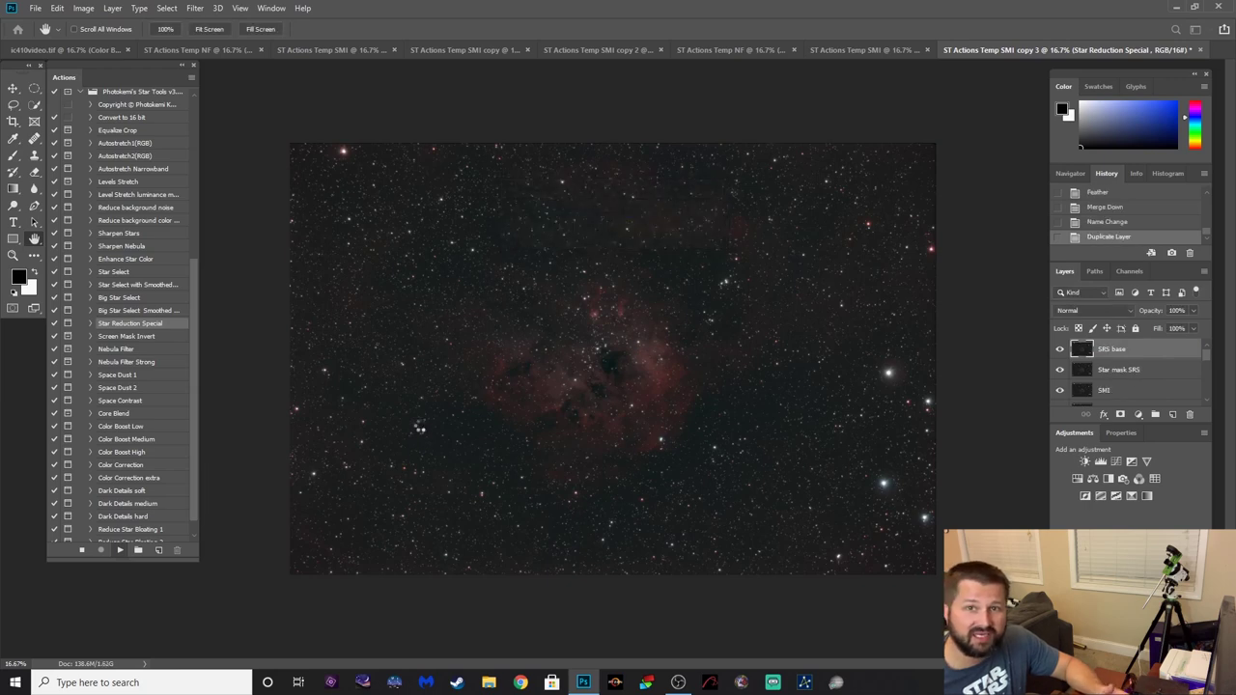
key("Return")
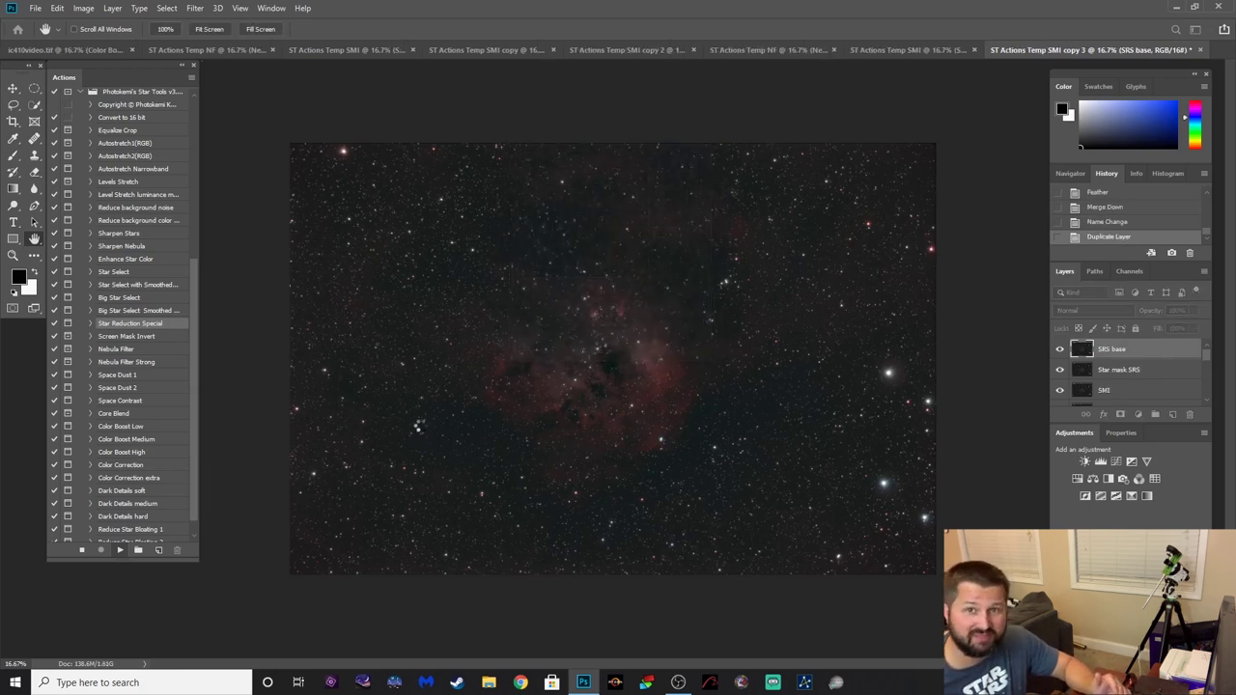
key("Return")
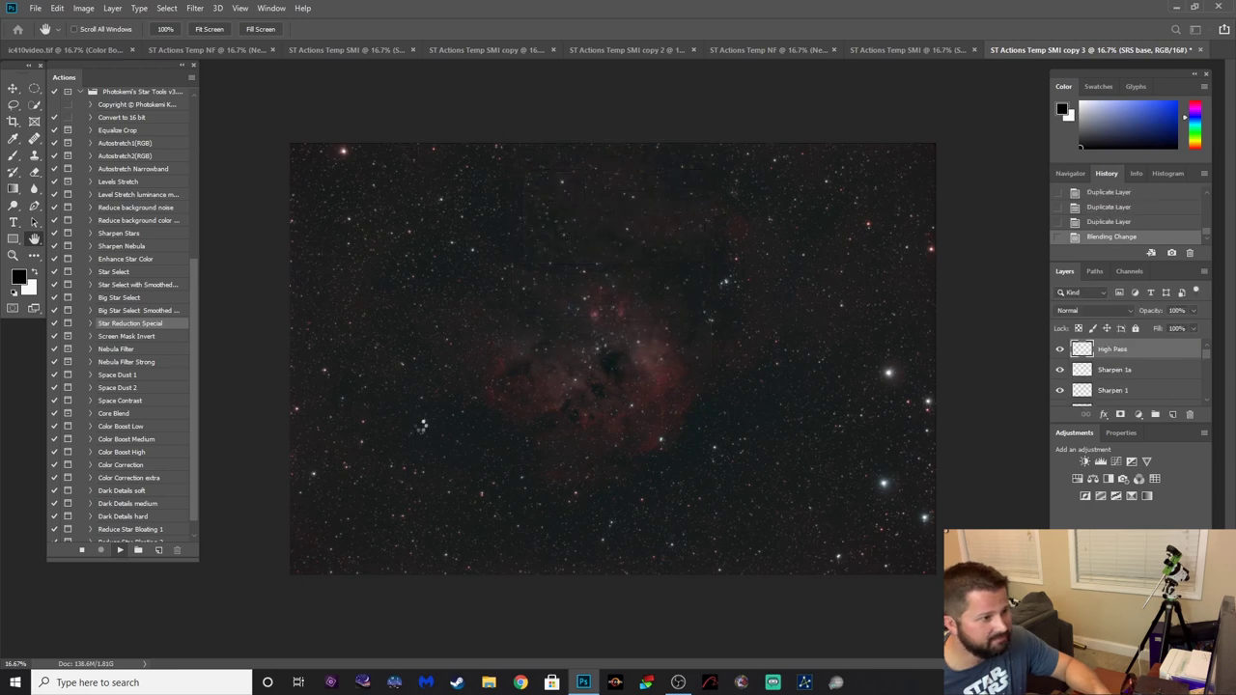
Accept the fade, blur, threshold and channel steps, then apply a Levels black point of 10.
key("Return")
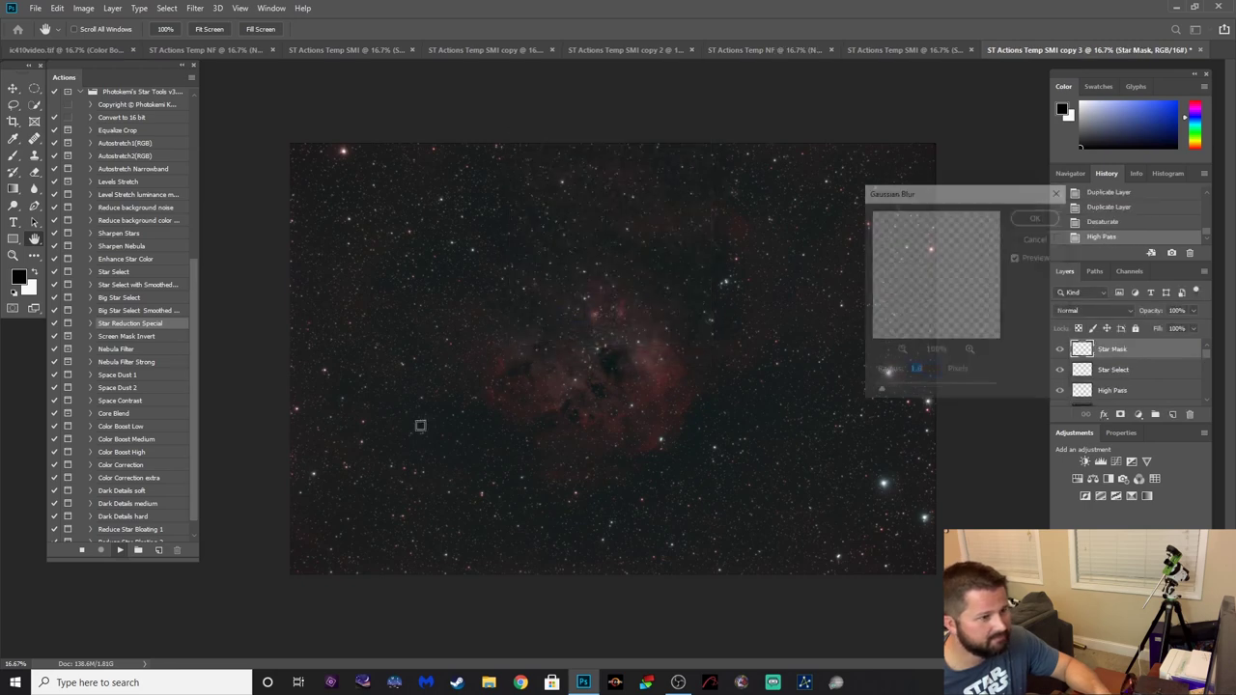
key("Return")
key("Return")
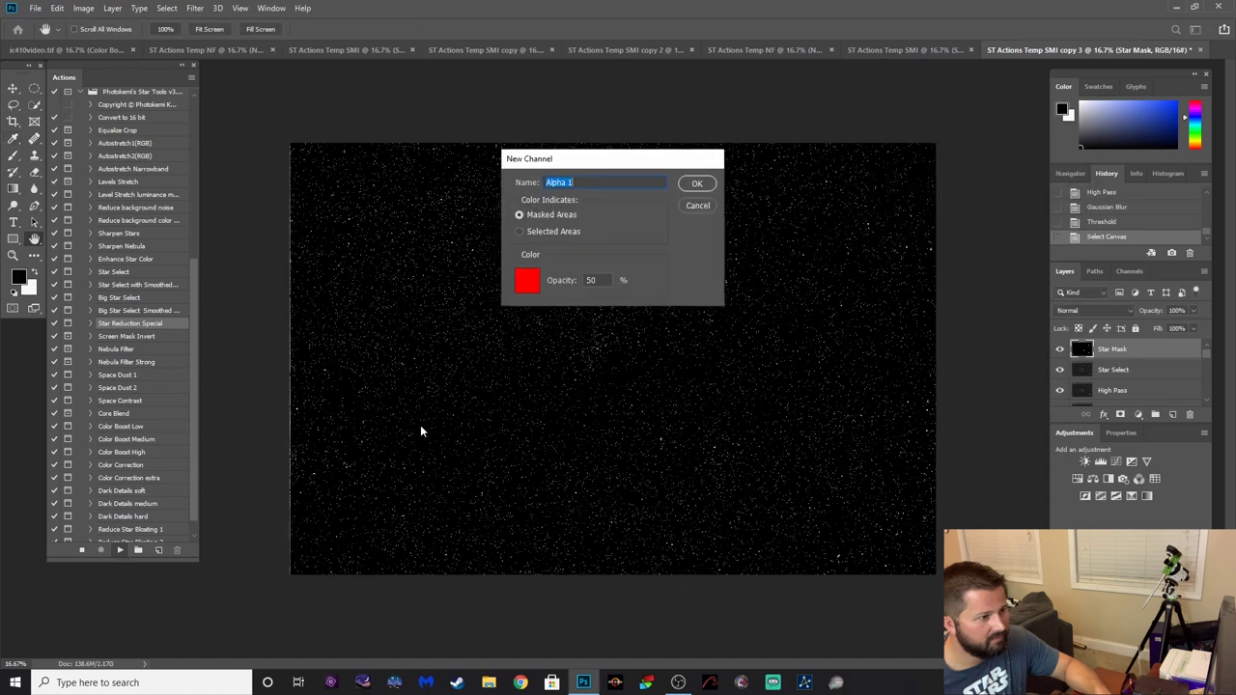
key("Return")
key("Return")
key("Return")
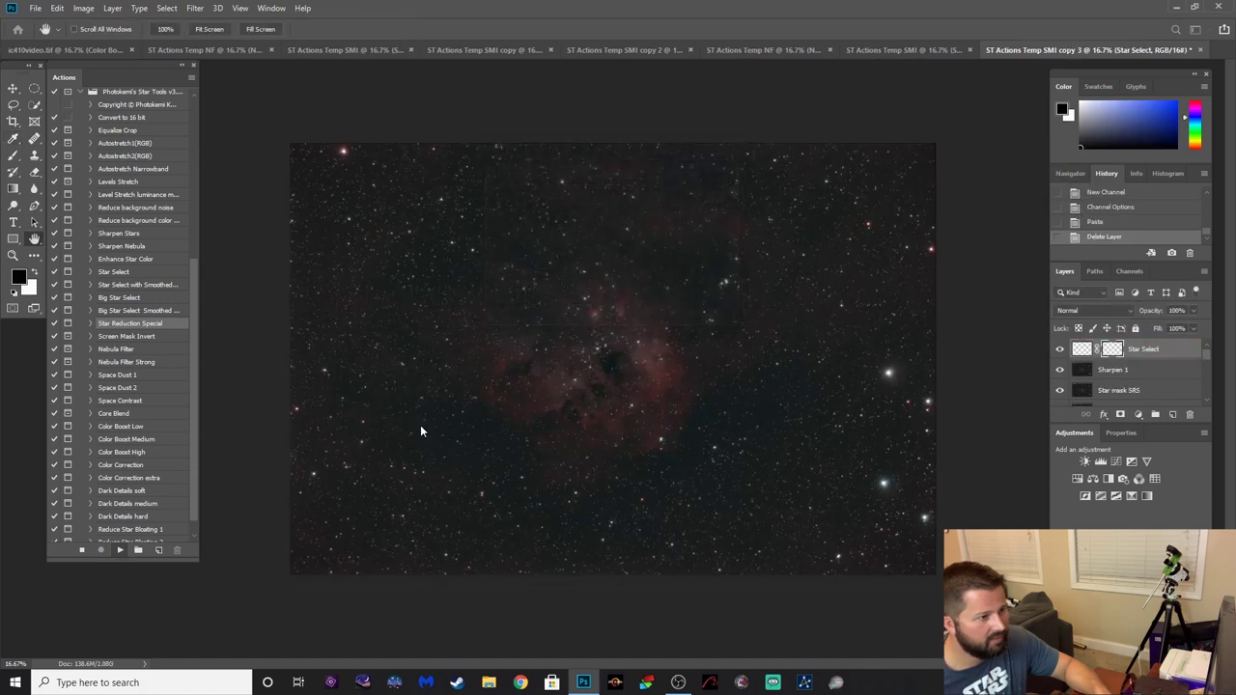
key("Return")
key("Return")
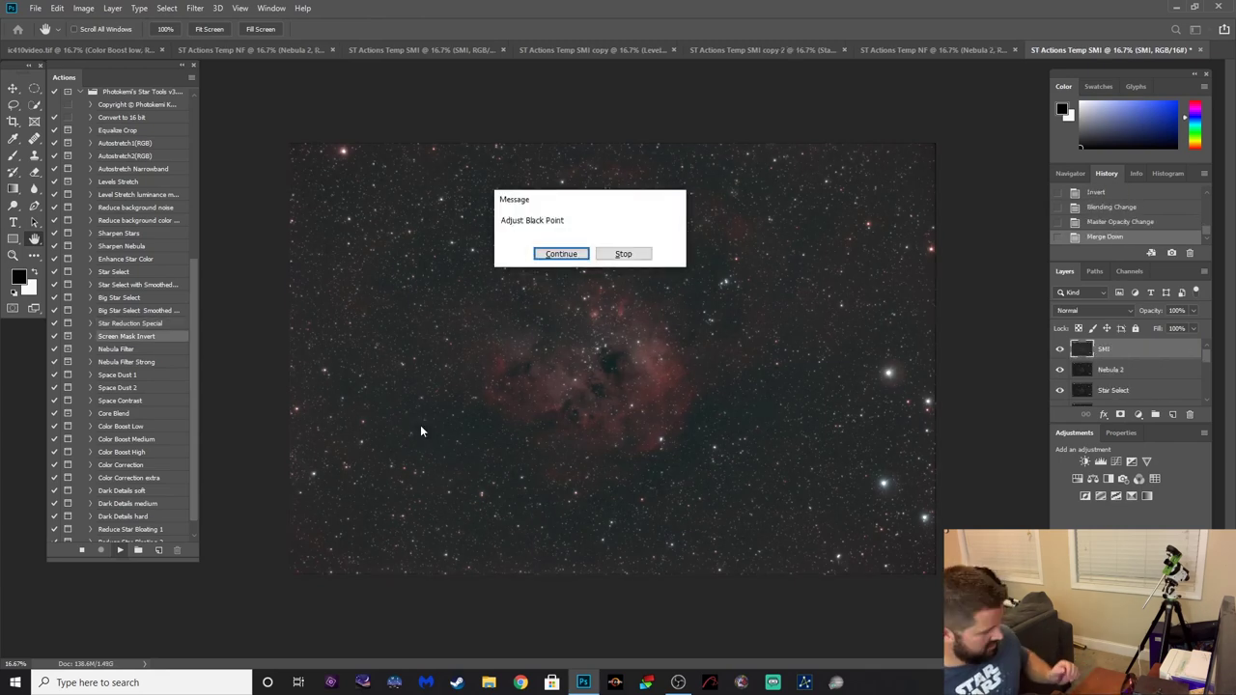
key("Return")
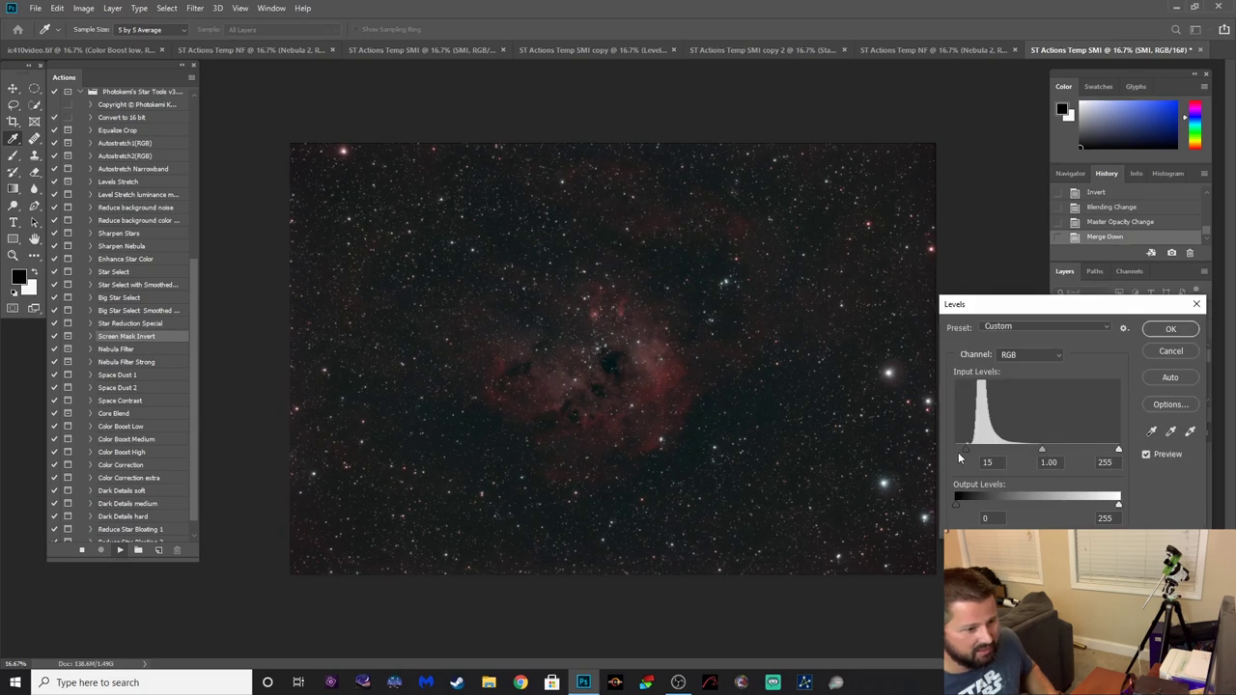
left_click(1156, 329)
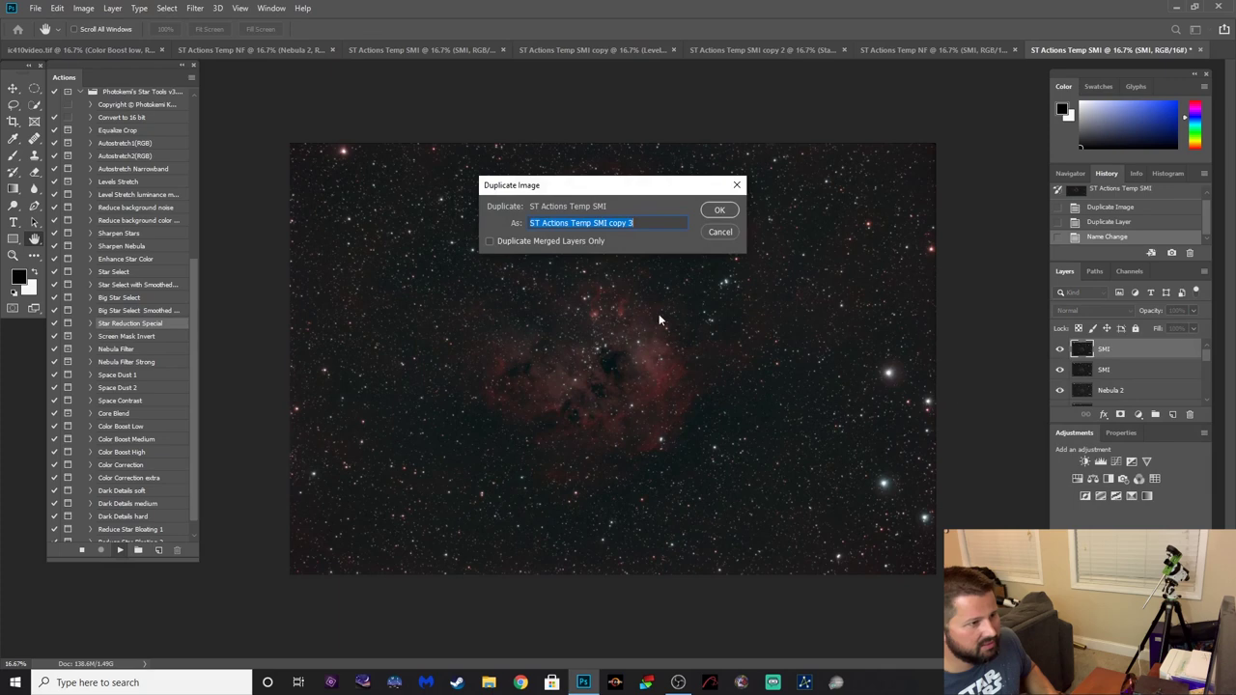
Duplicate the image and accept High Pass radius 40, blur, threshold and Stars channel steps.
left_click(717, 208)
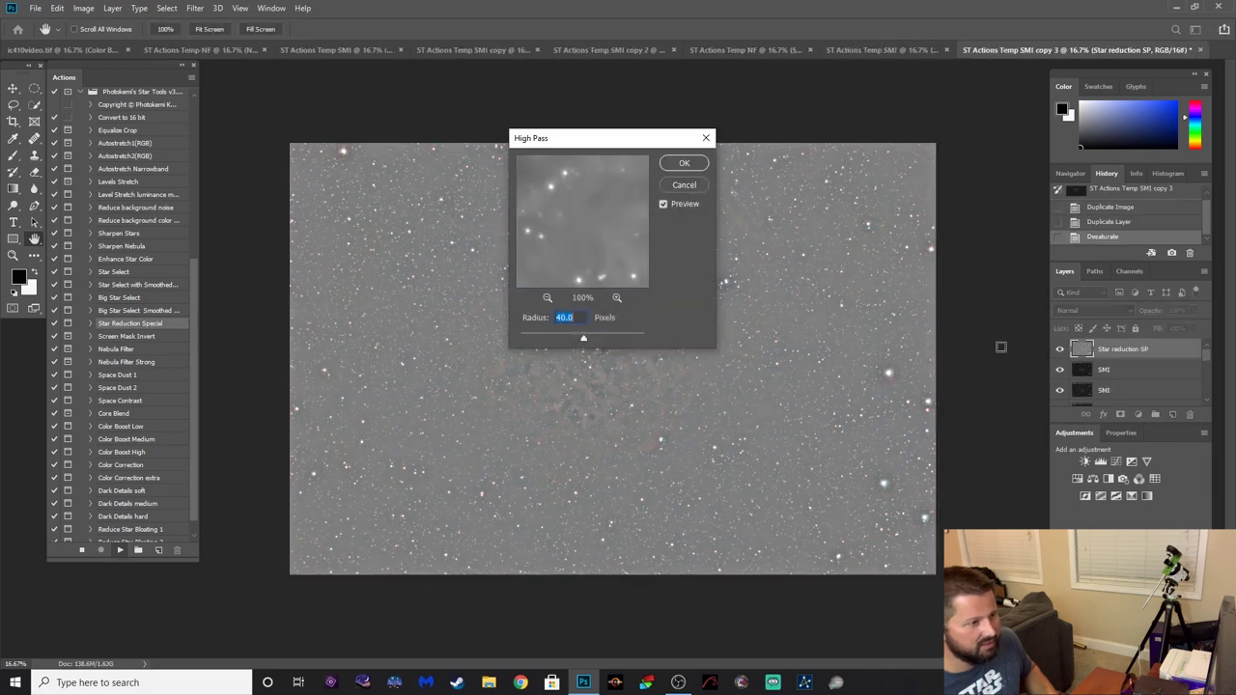
key("Return")
key("Return")
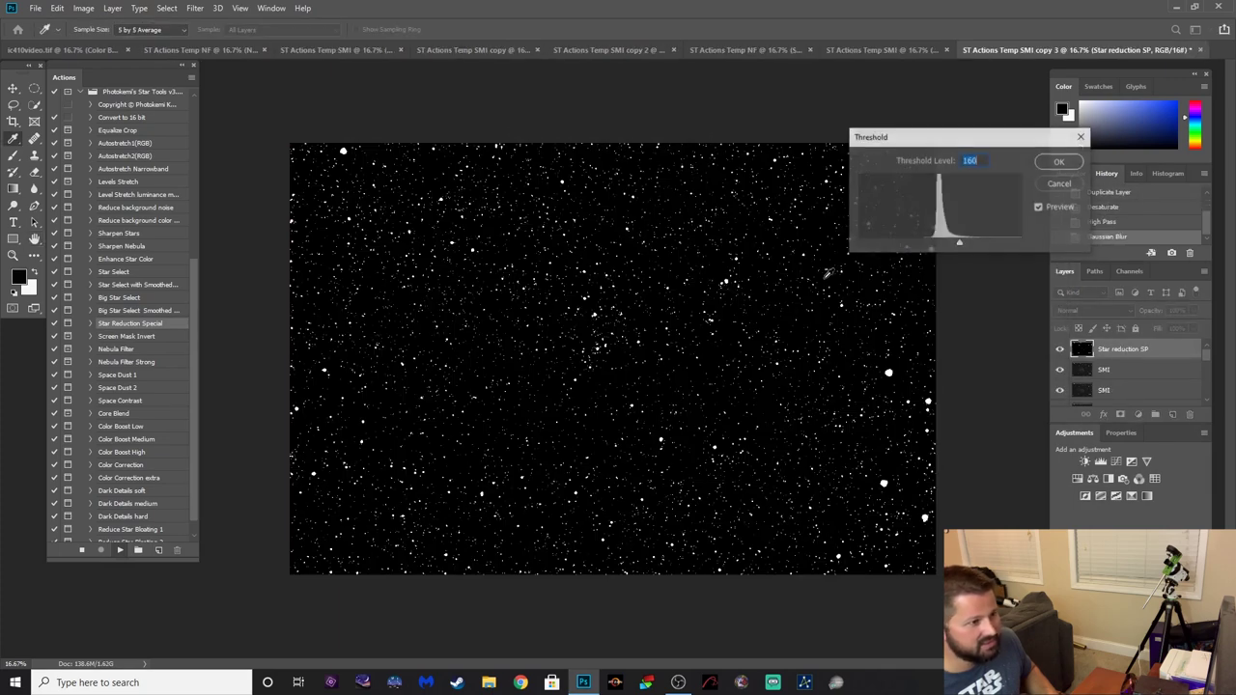
key("Return")
key("Return")
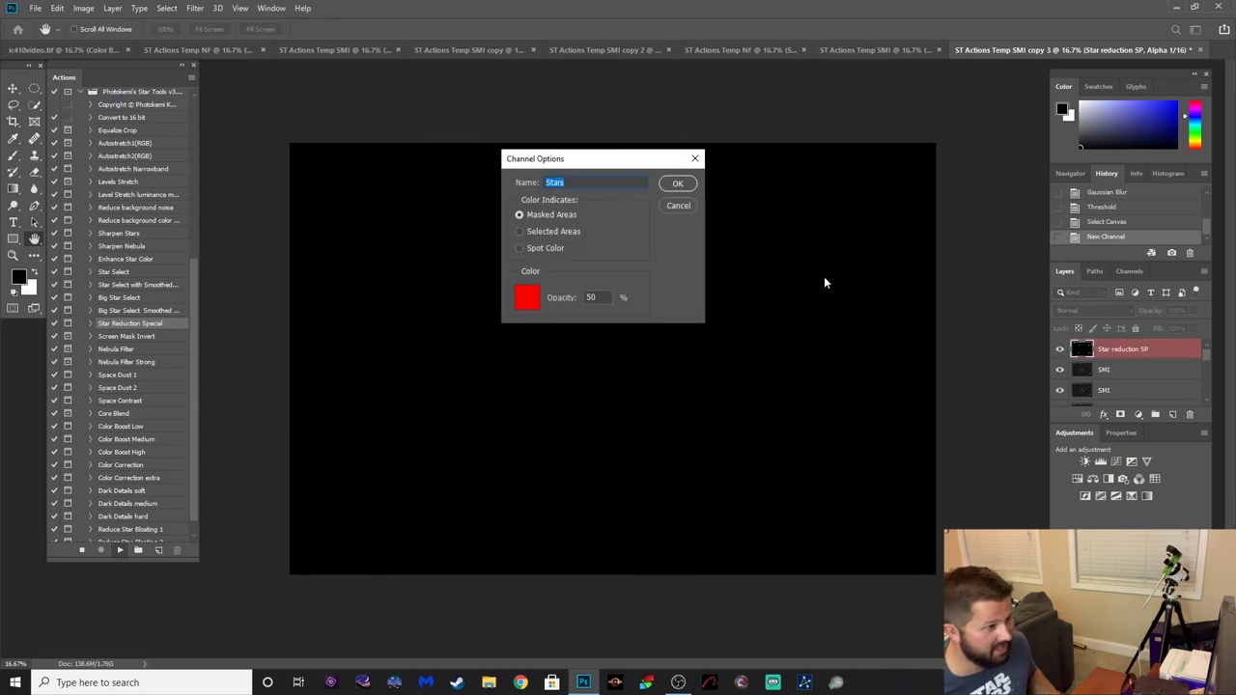
key("Return")
key("Return")
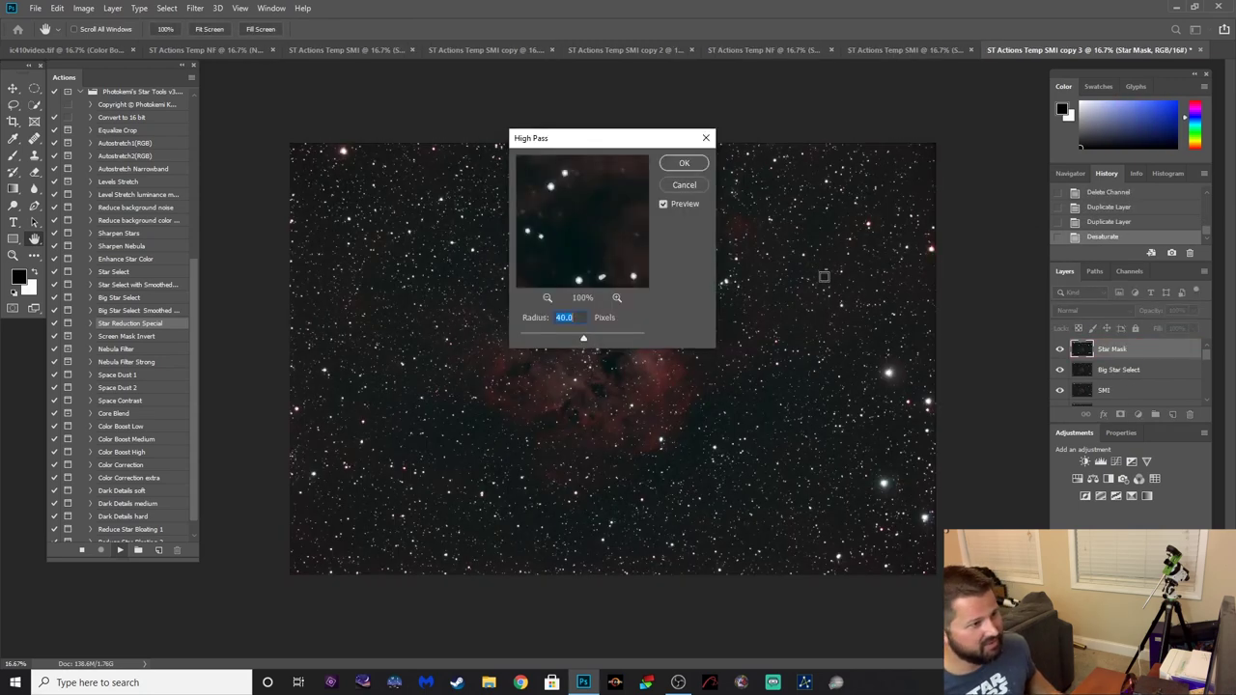
key("Return")
key("Return")
key("Return")
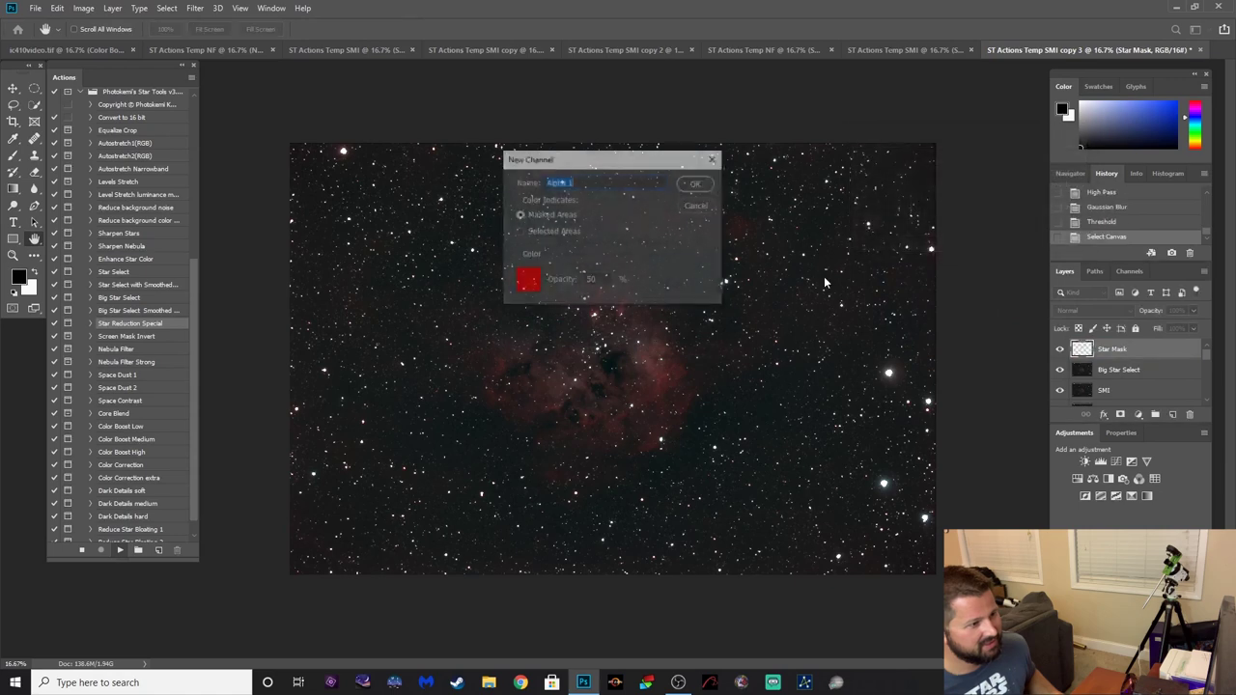
key("Return")
key("Return")
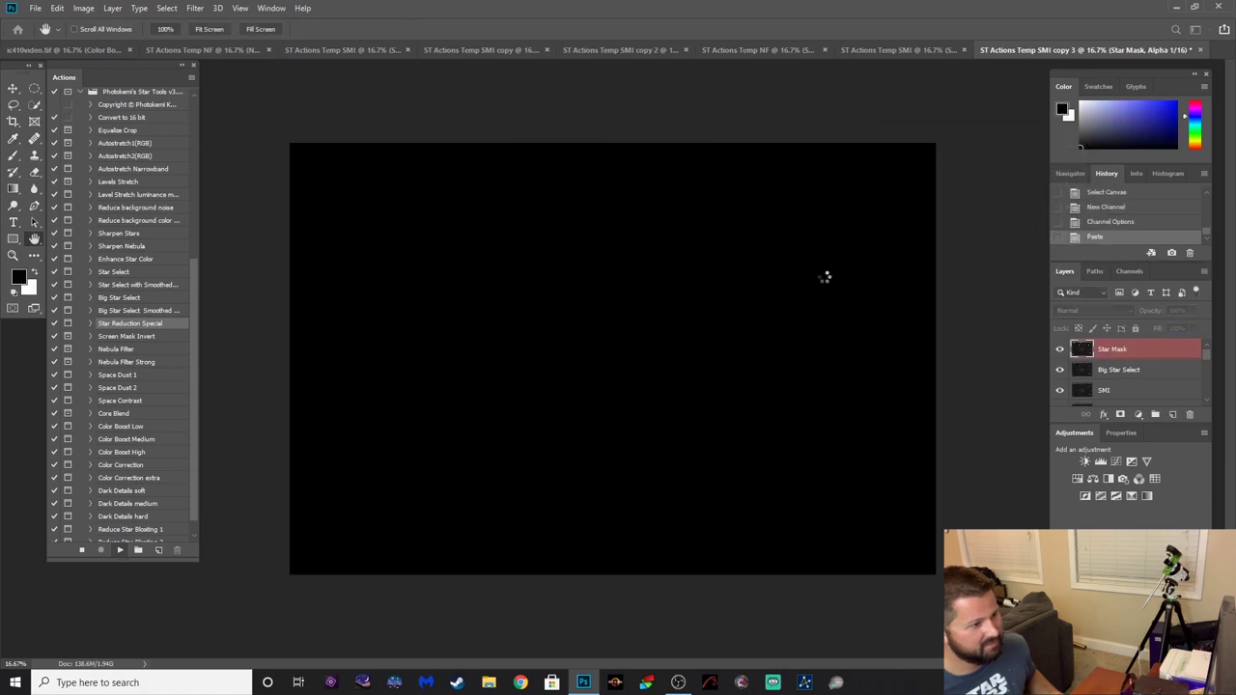
Accept the star selection and Minimum shrink, skip saving the temp copy, keep the Star Reduction Special name.
key("Return")
key("Return")
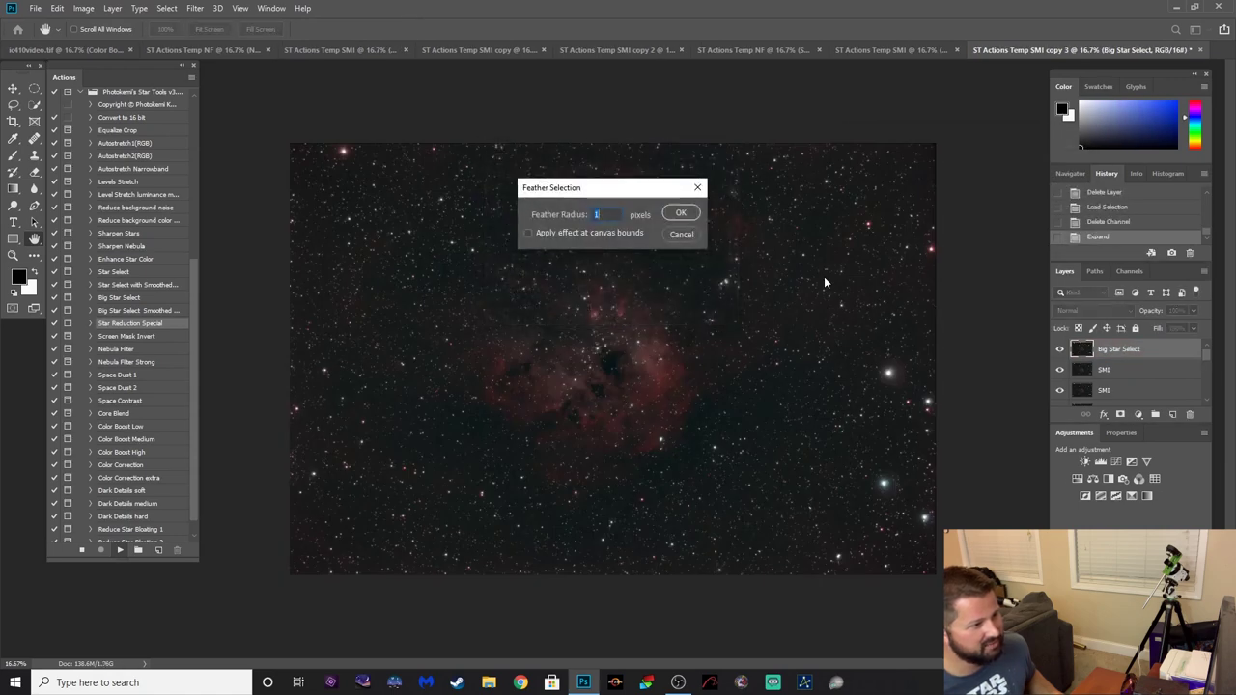
key("Return")
key("Return")
key("Return")
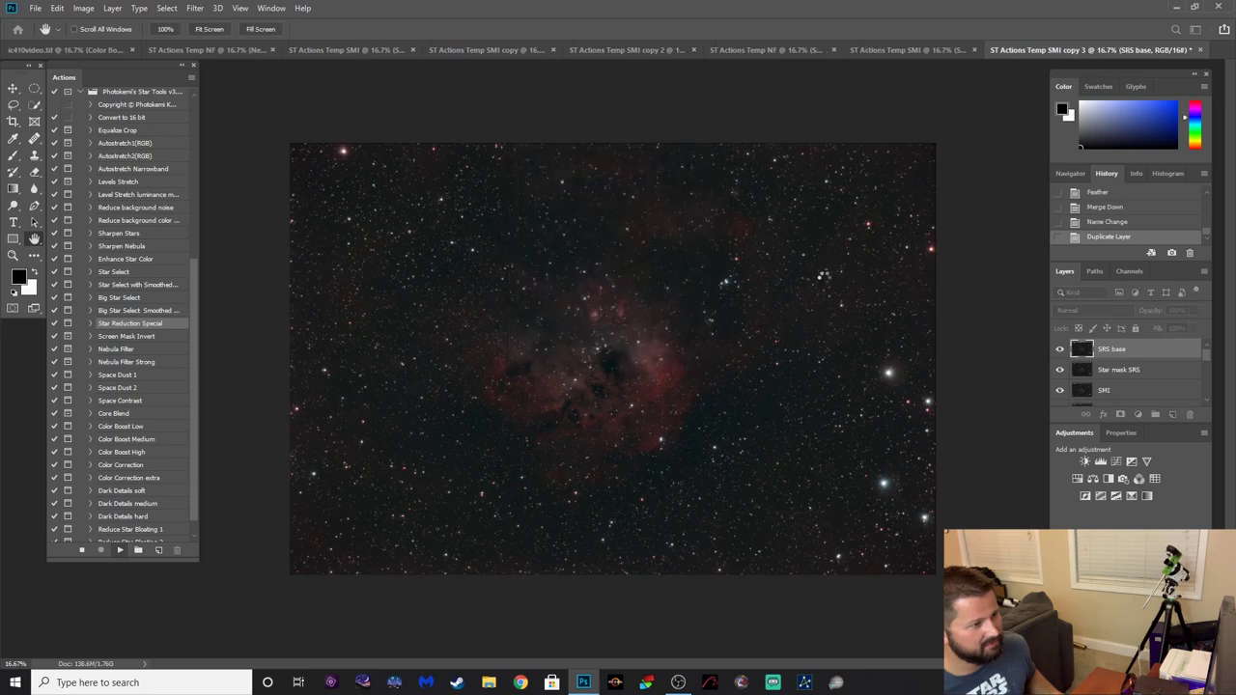
key("Return")
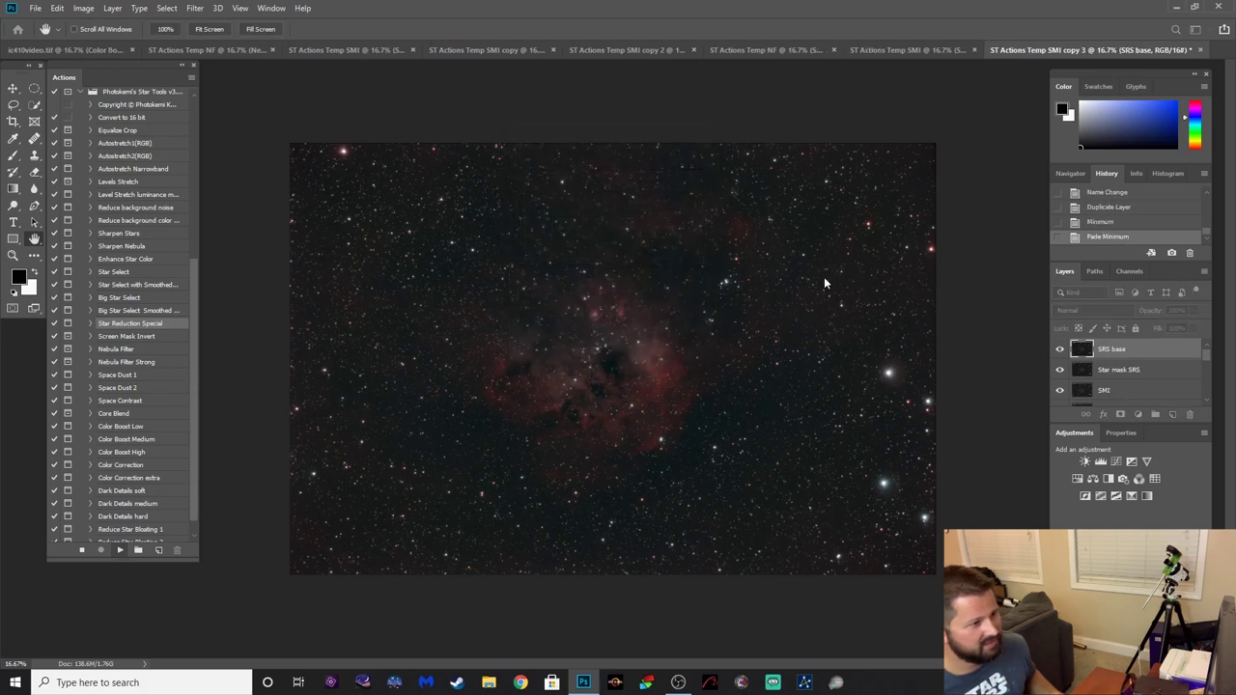
key("Return")
key("Return")
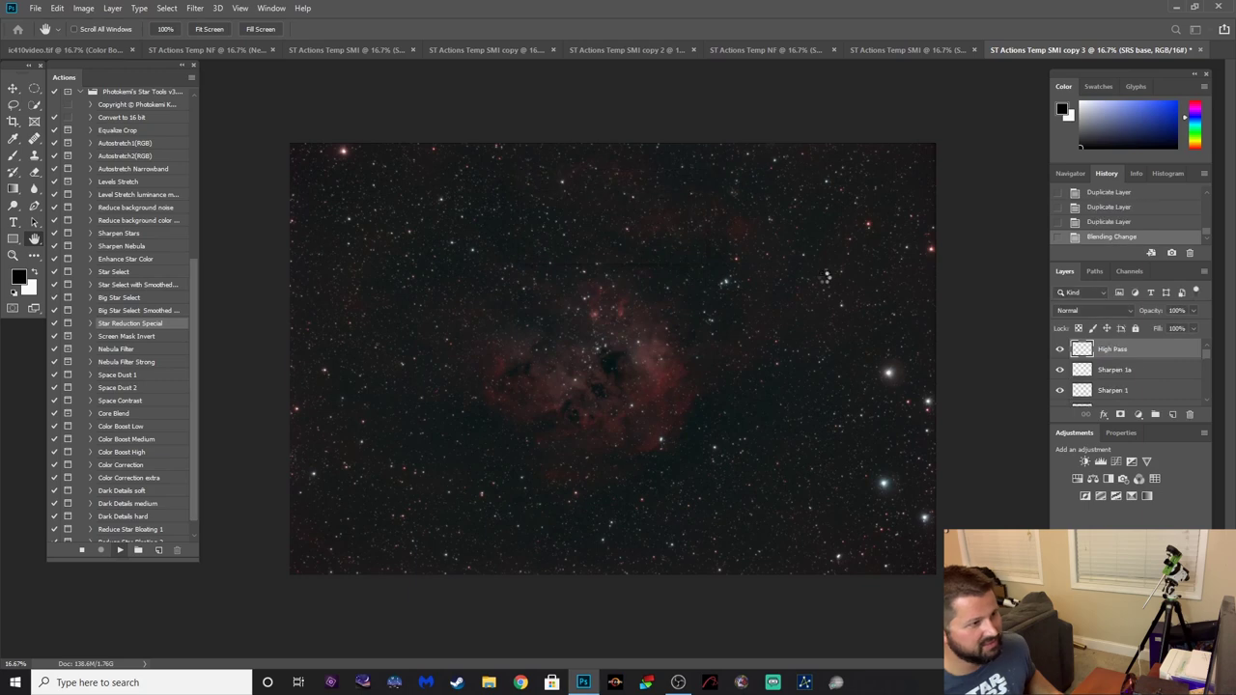
key("Return")
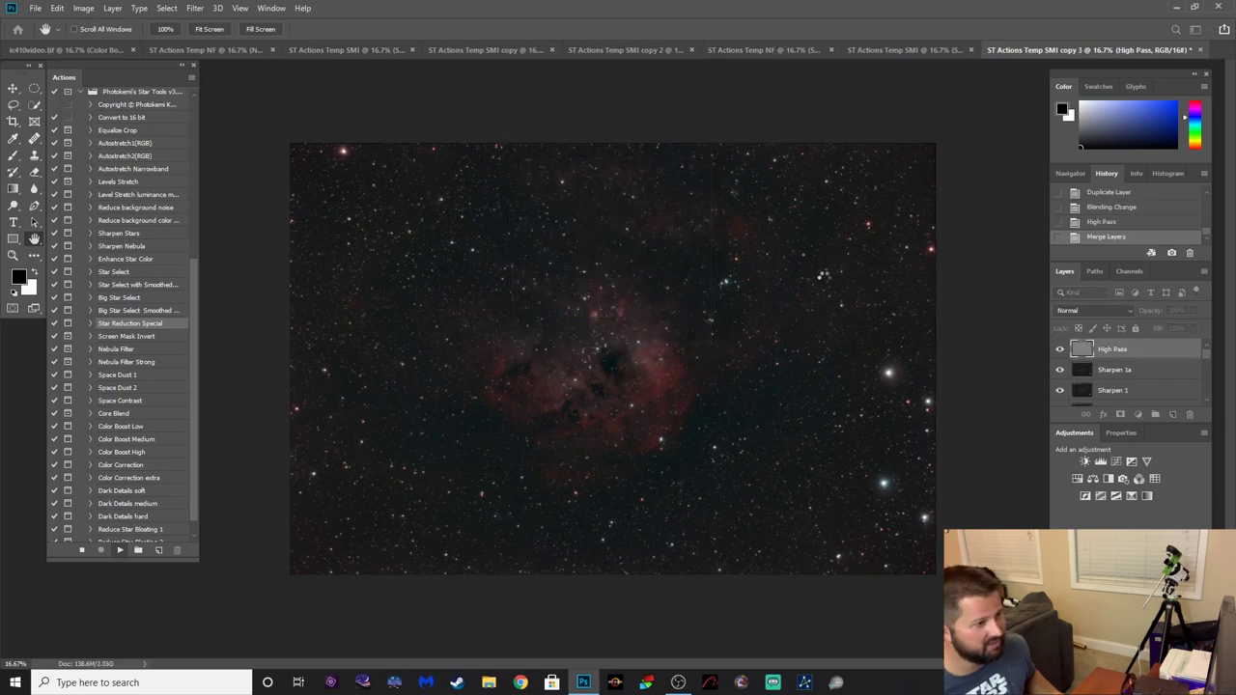
key("Return")
key("Return")
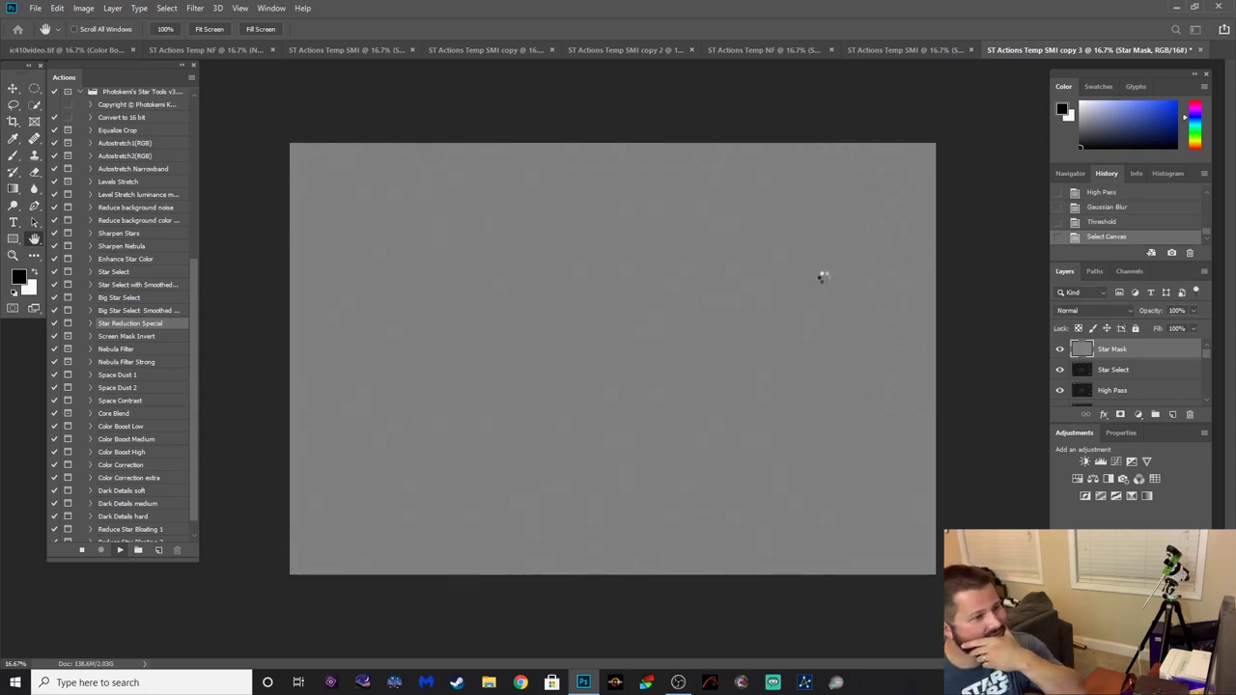
key("Return")
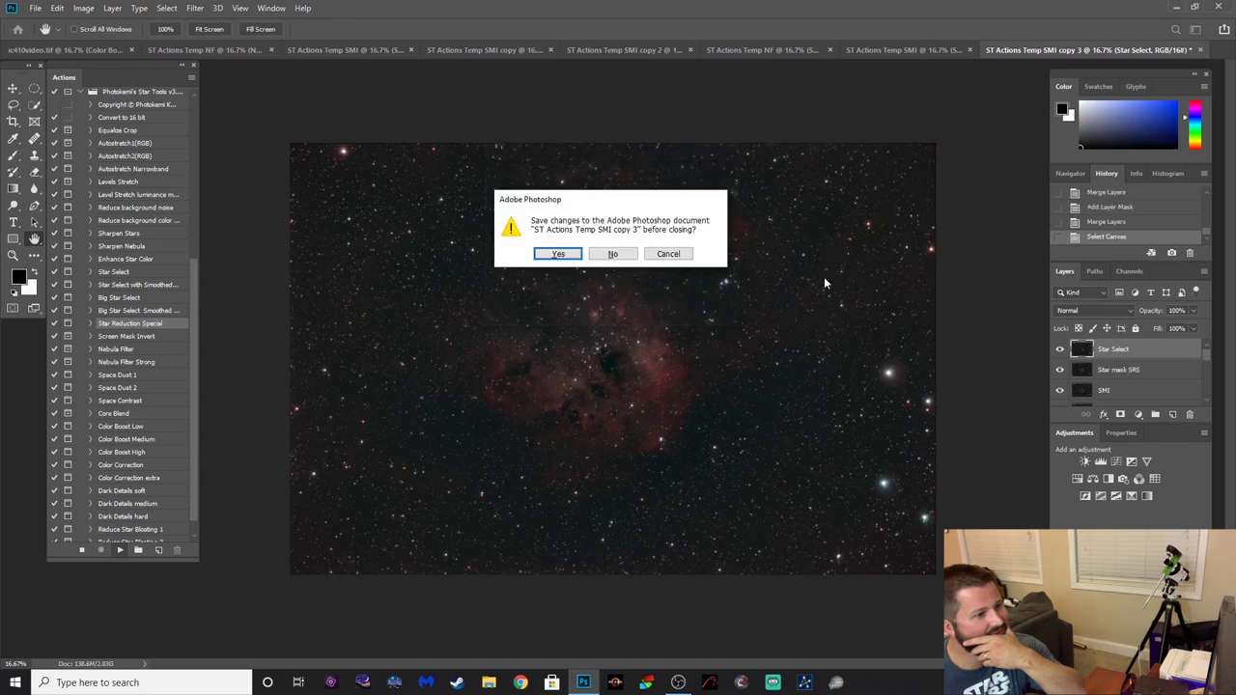
key("Return")
key("Return")
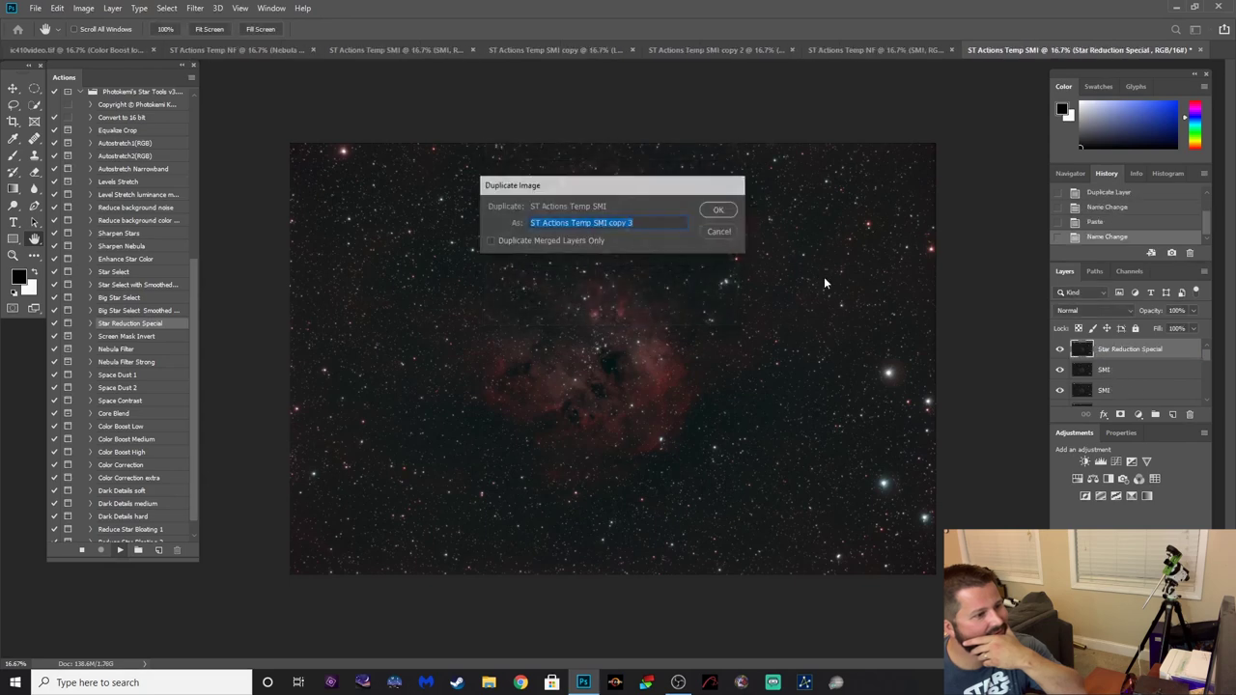
key("Return")
Accept the High Pass, threshold, star channel, selection, 2-pixel expand and feather steps.
key("Return")
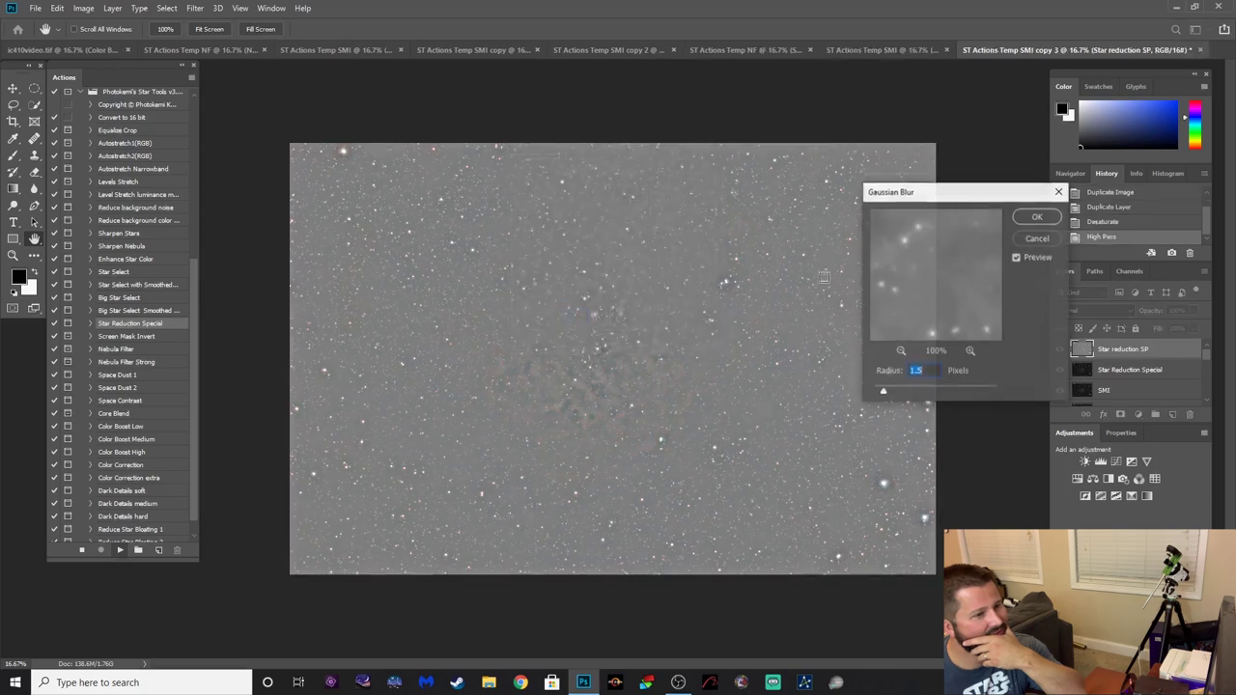
key("Return")
key("Return")
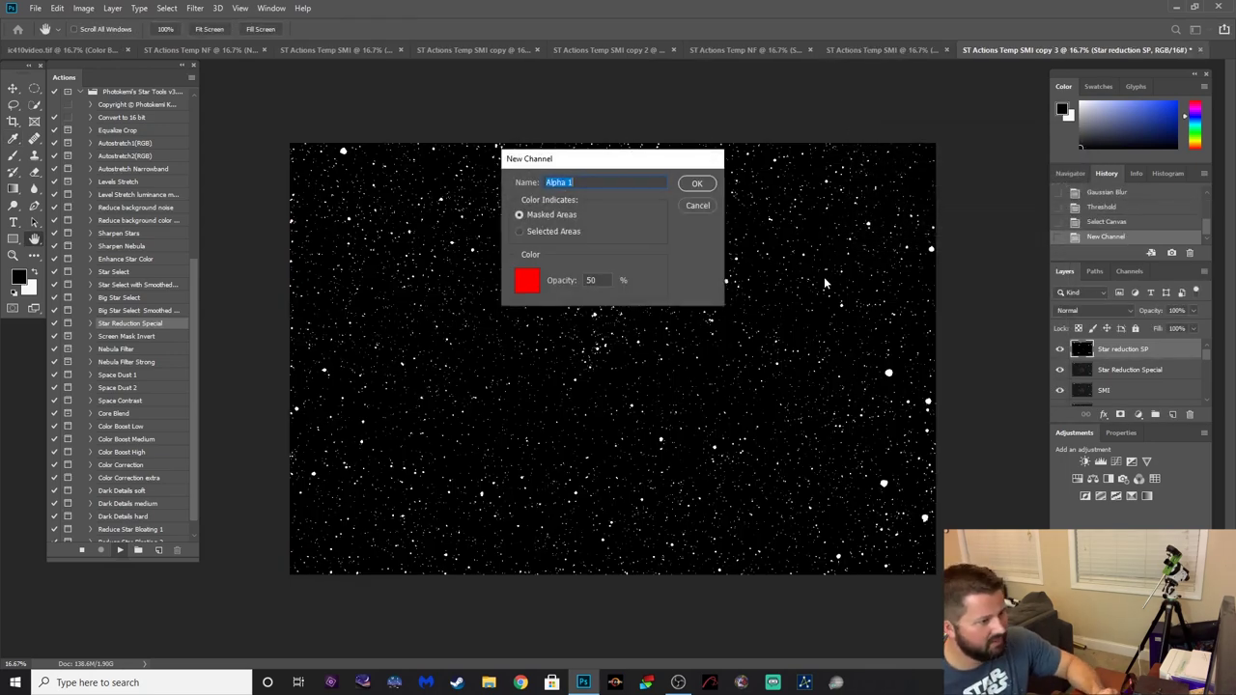
key("Return")
key("Return")
key("Return")
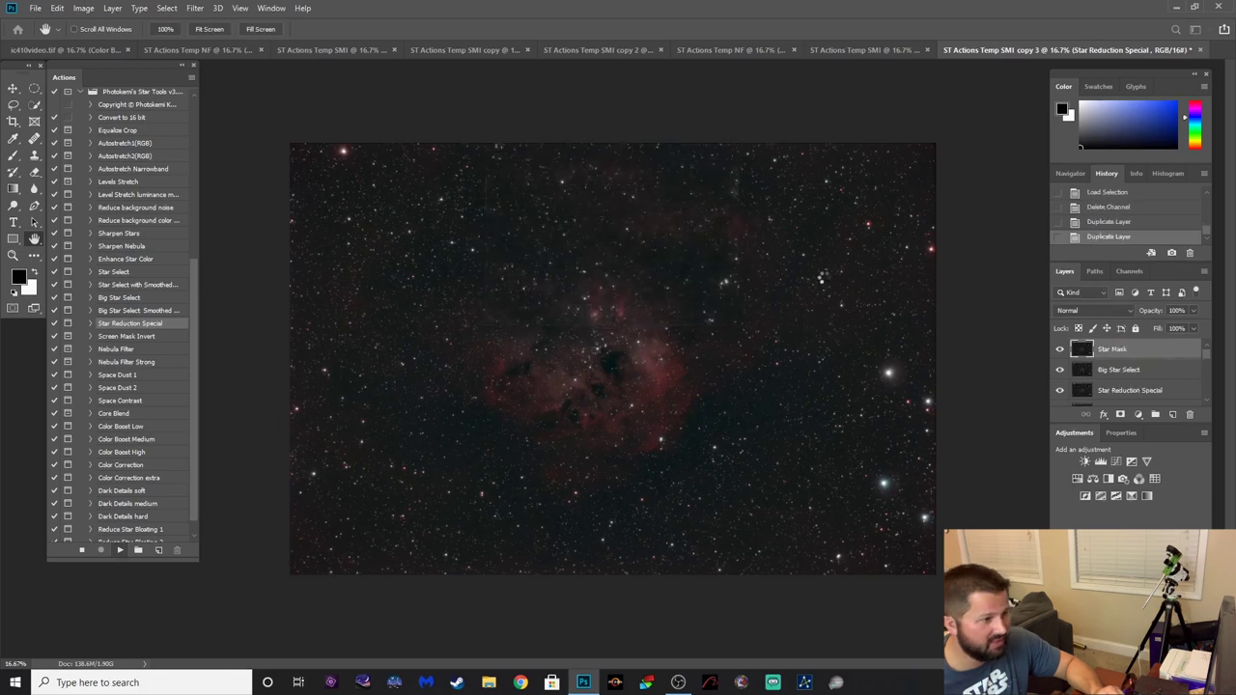
key("Return")
key("Return")
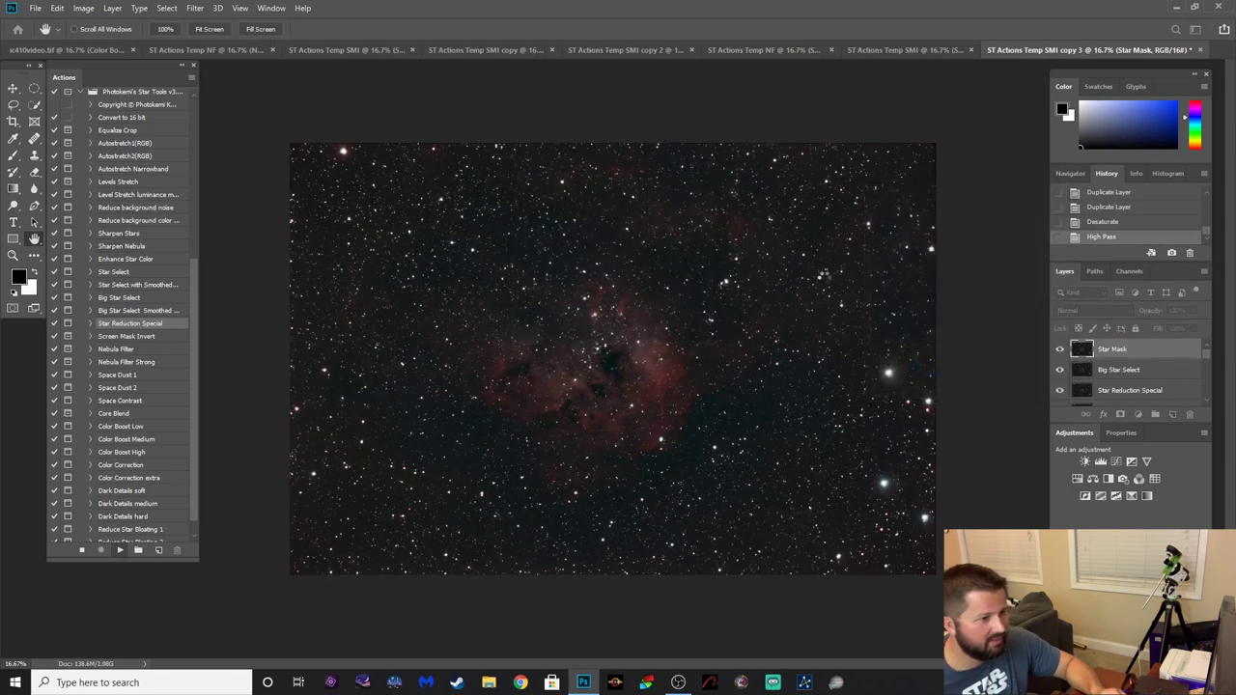
key("Return")
key("Return")
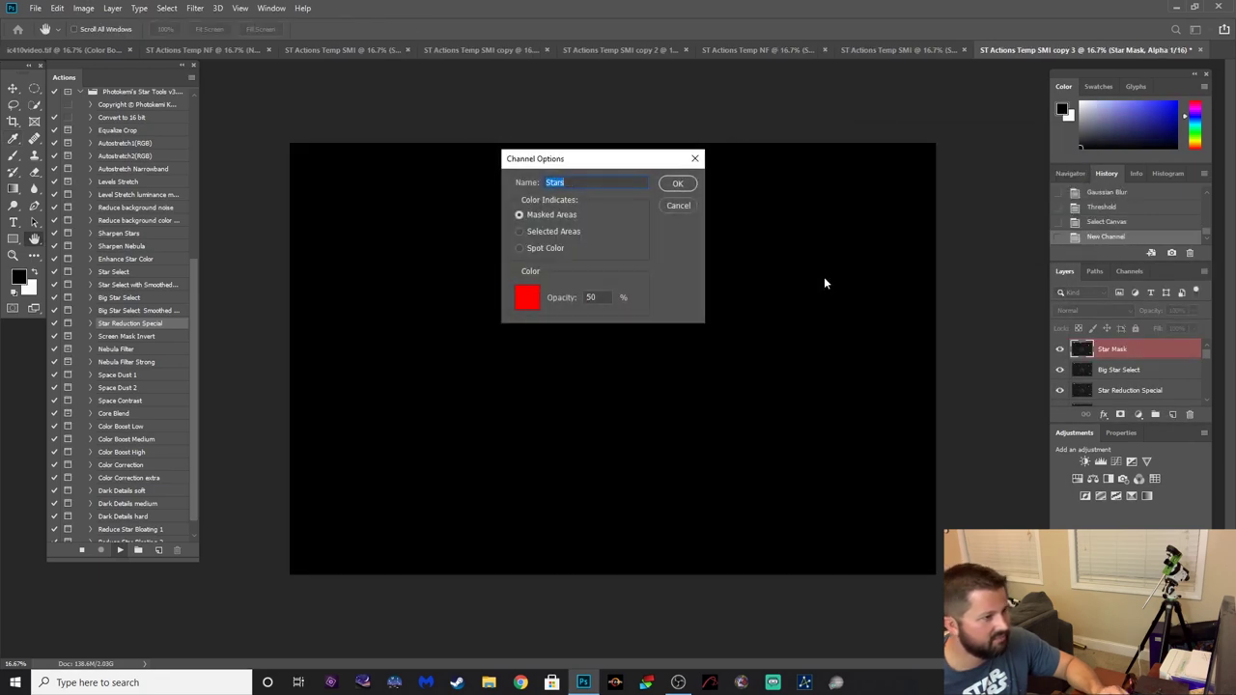
key("Return")
key("Return")
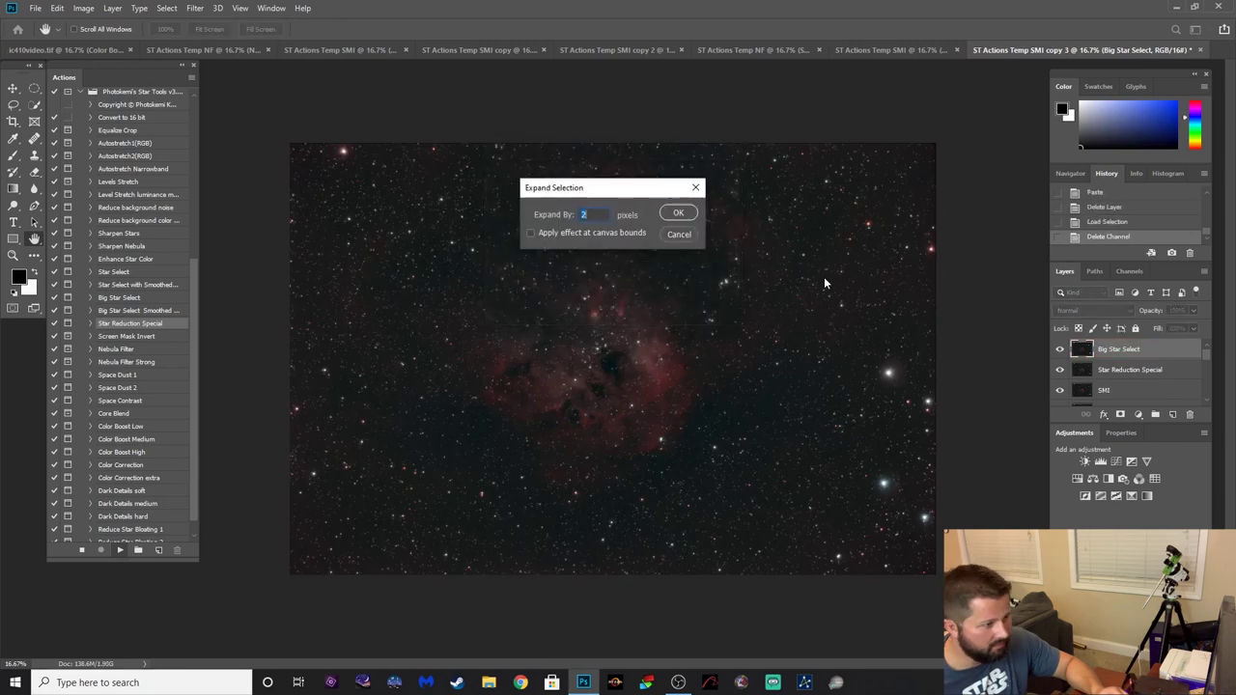
key("Return")
key("Return")
key("Return")
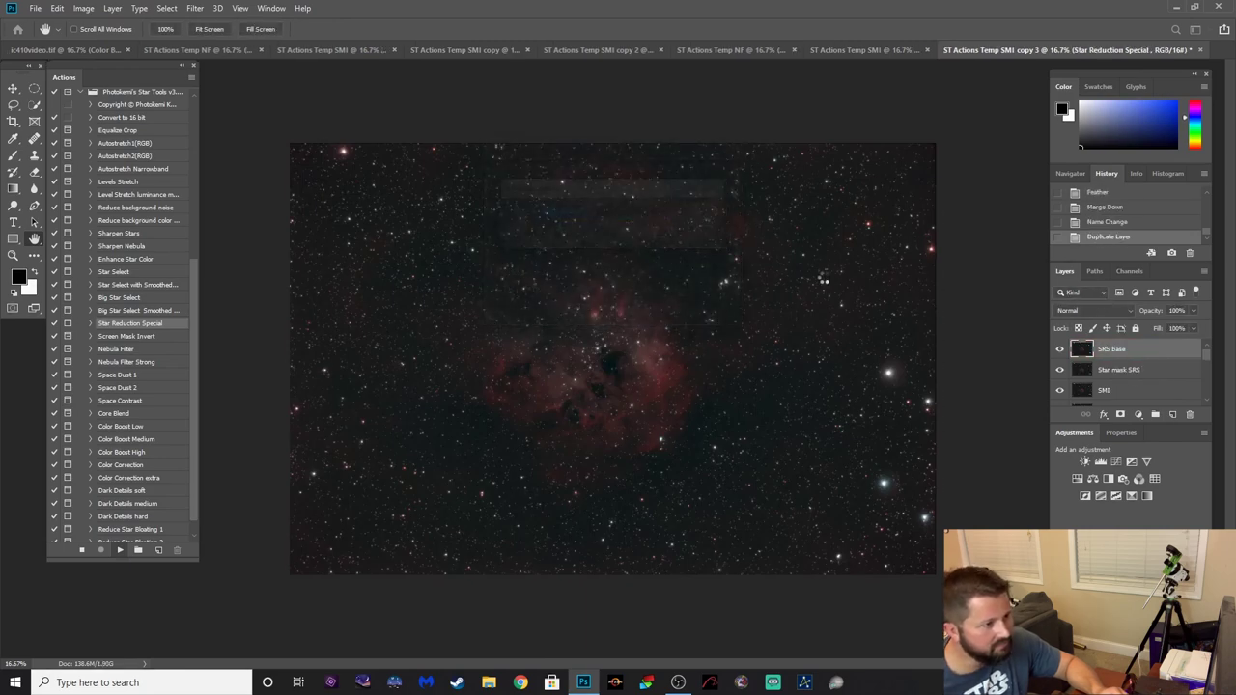
key("Return")
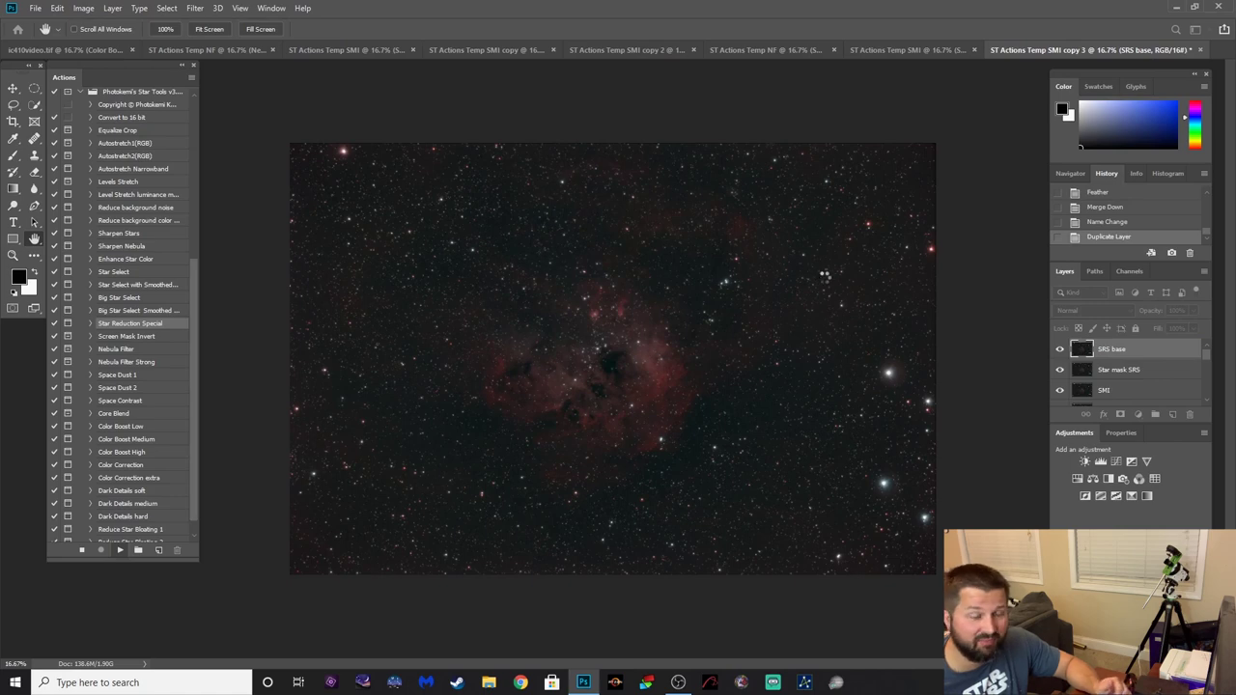
key("Return")
key("Return")
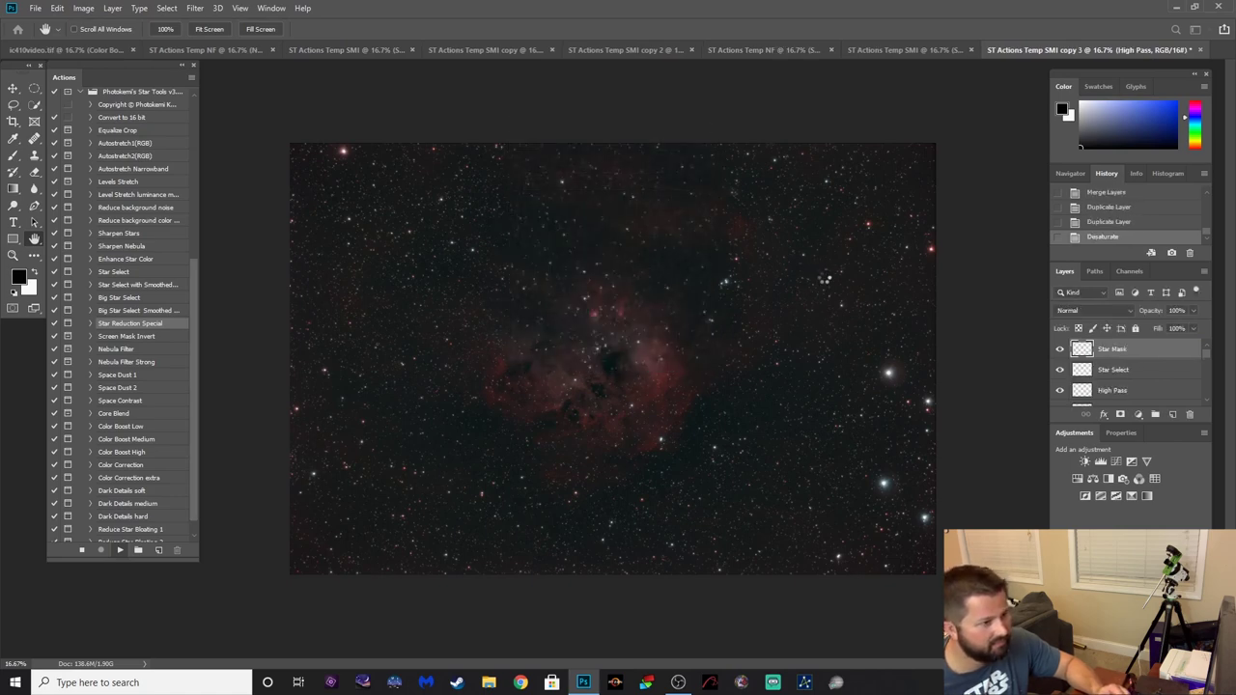
Accept High Pass, blur and threshold 131, skip saving, and keep the Star Reduction Special name.
key("Return")
key("Return")
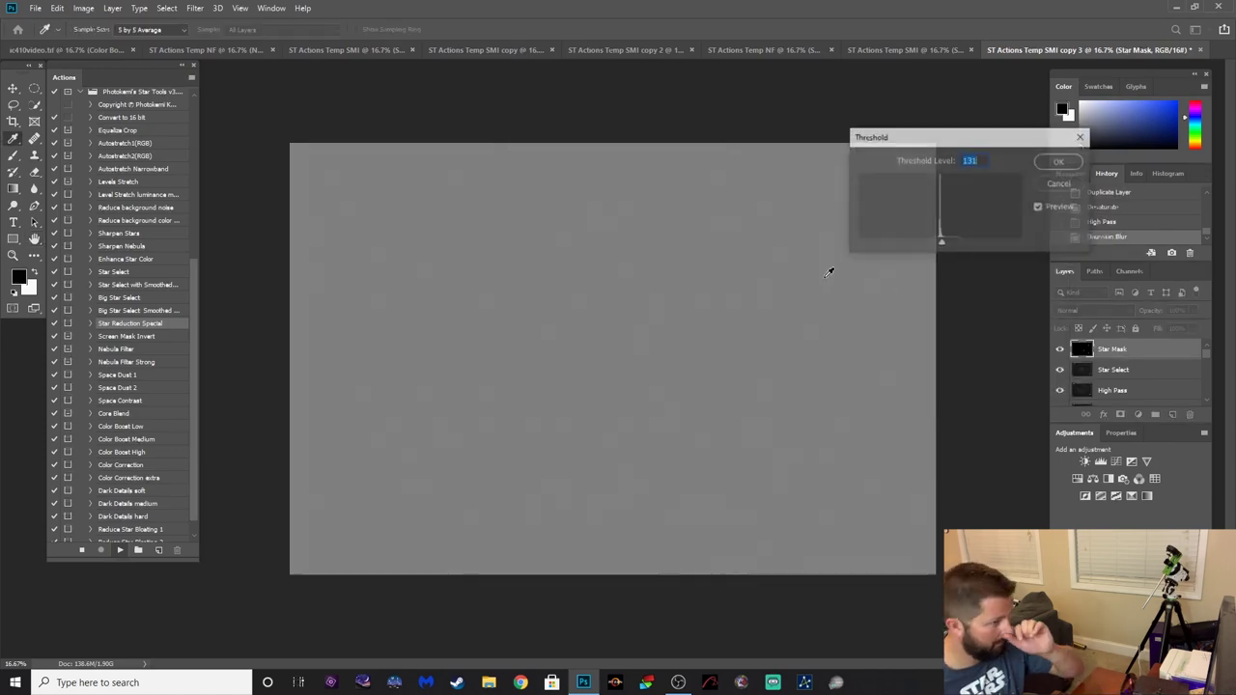
key("Return")
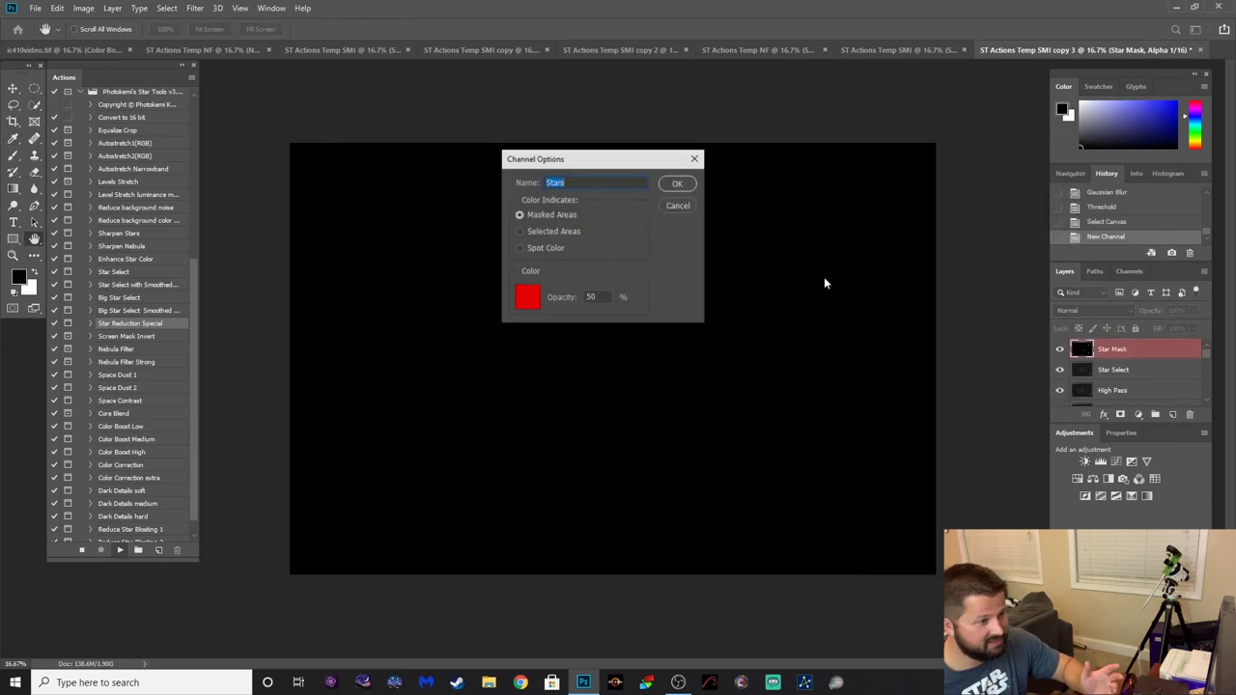
key("Return")
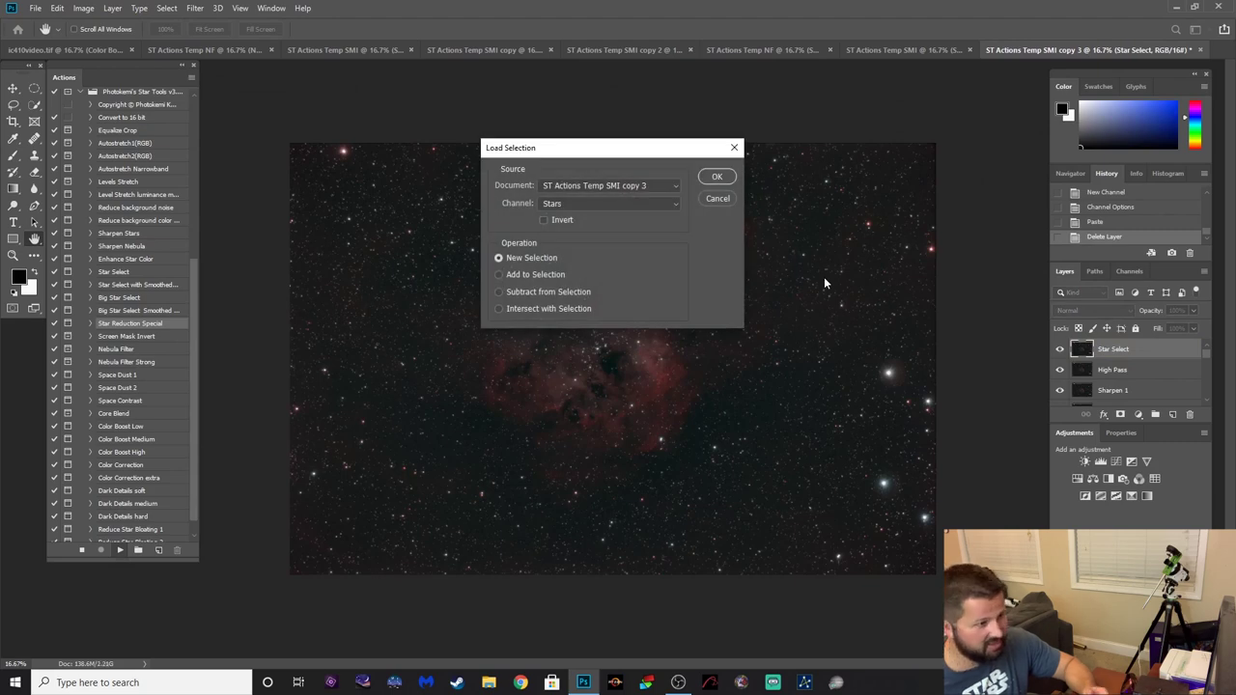
key("Return")
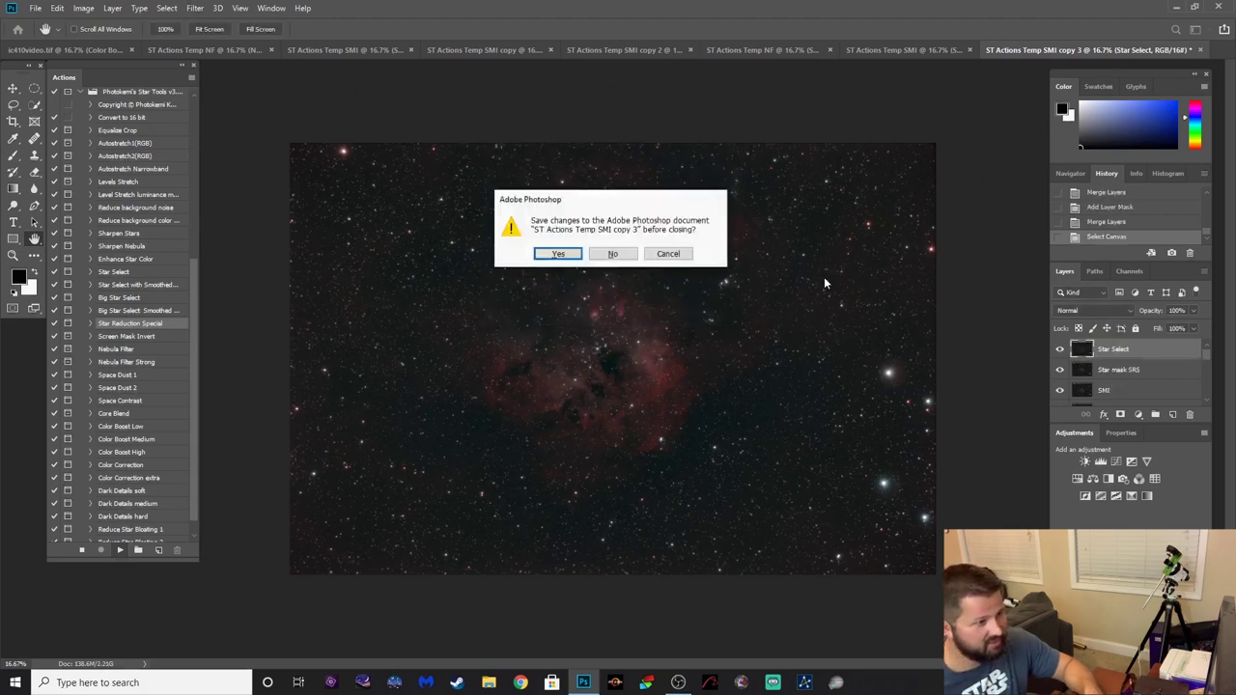
key("n")
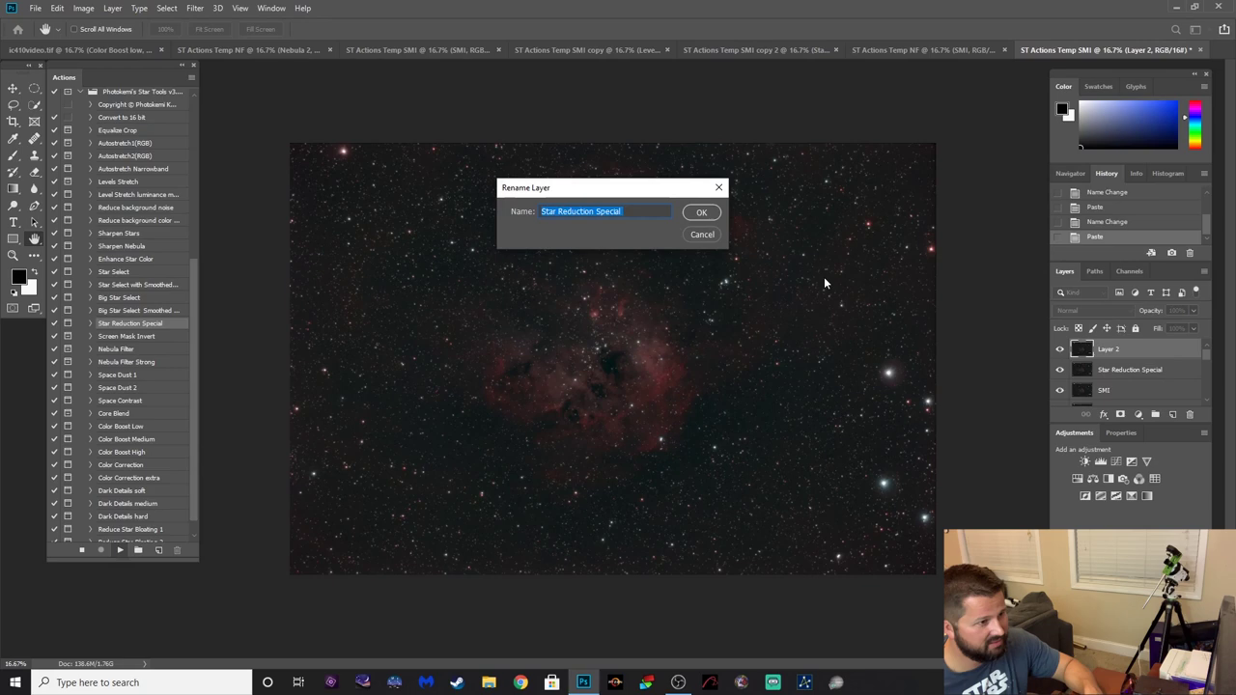
key("Return")
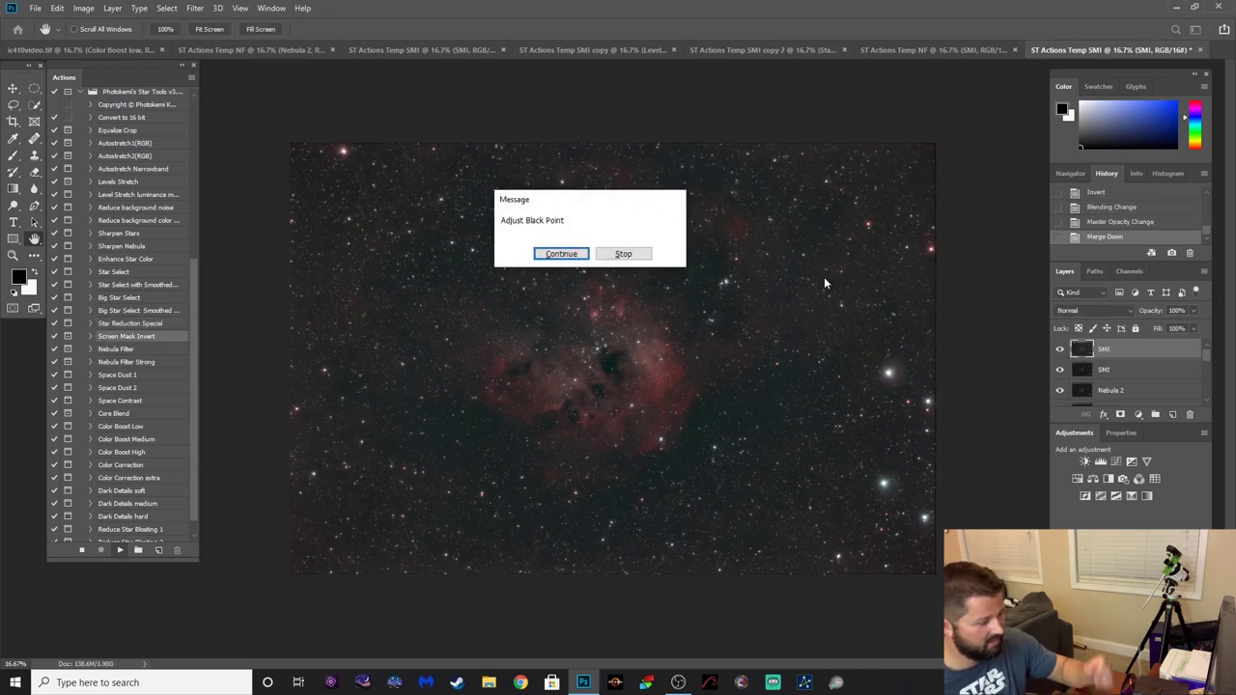
Lower the black point input from 11 to 8 and apply it.
key("Return")
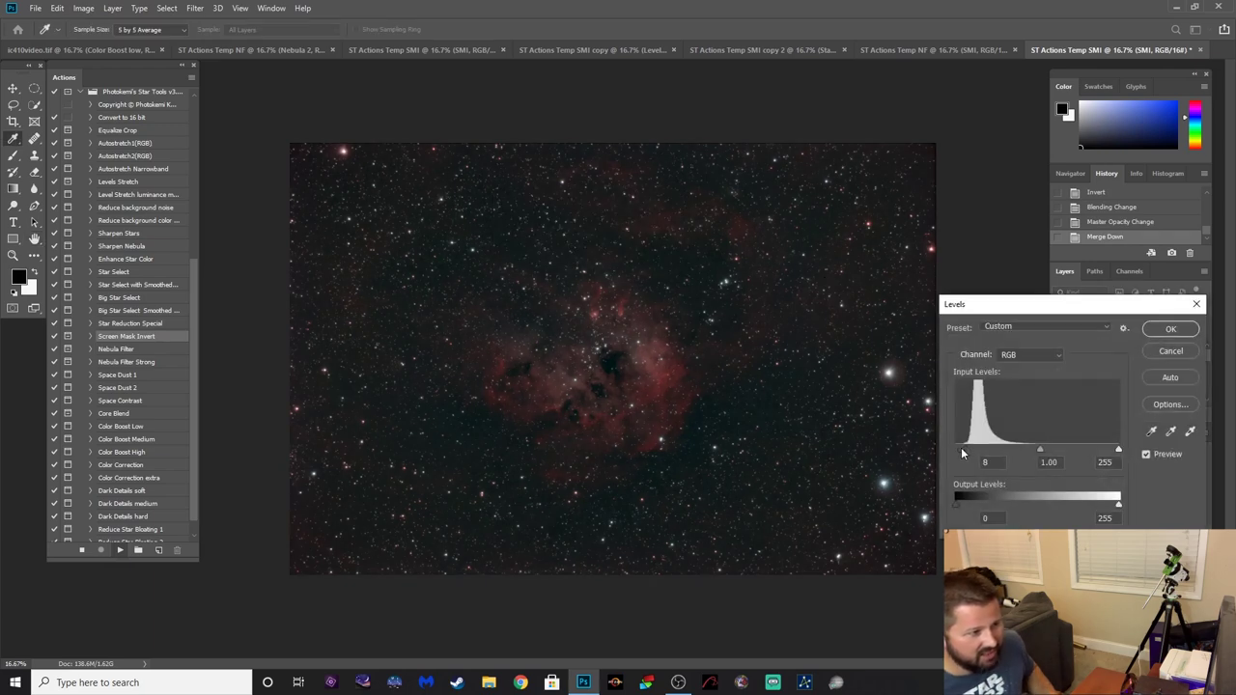
left_click_drag(962, 449, 960, 449)
left_click(1163, 330)
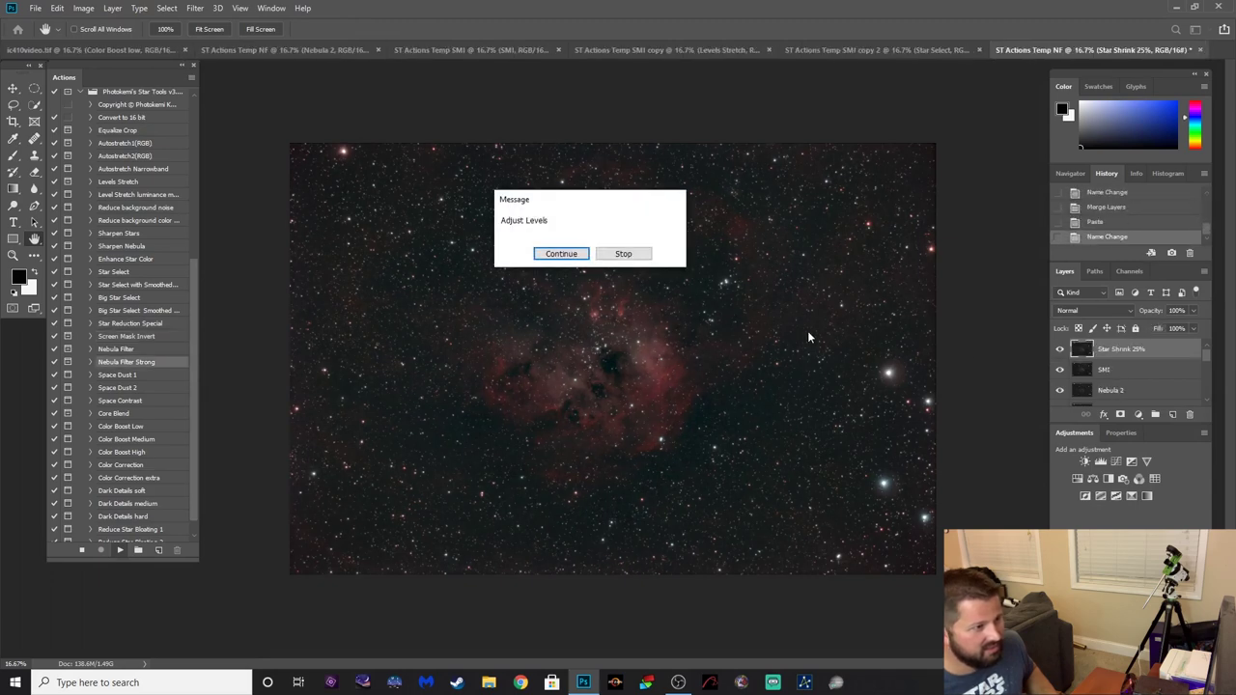
Set the Levels black input to about 2 to darken the background.
left_click(563, 256)
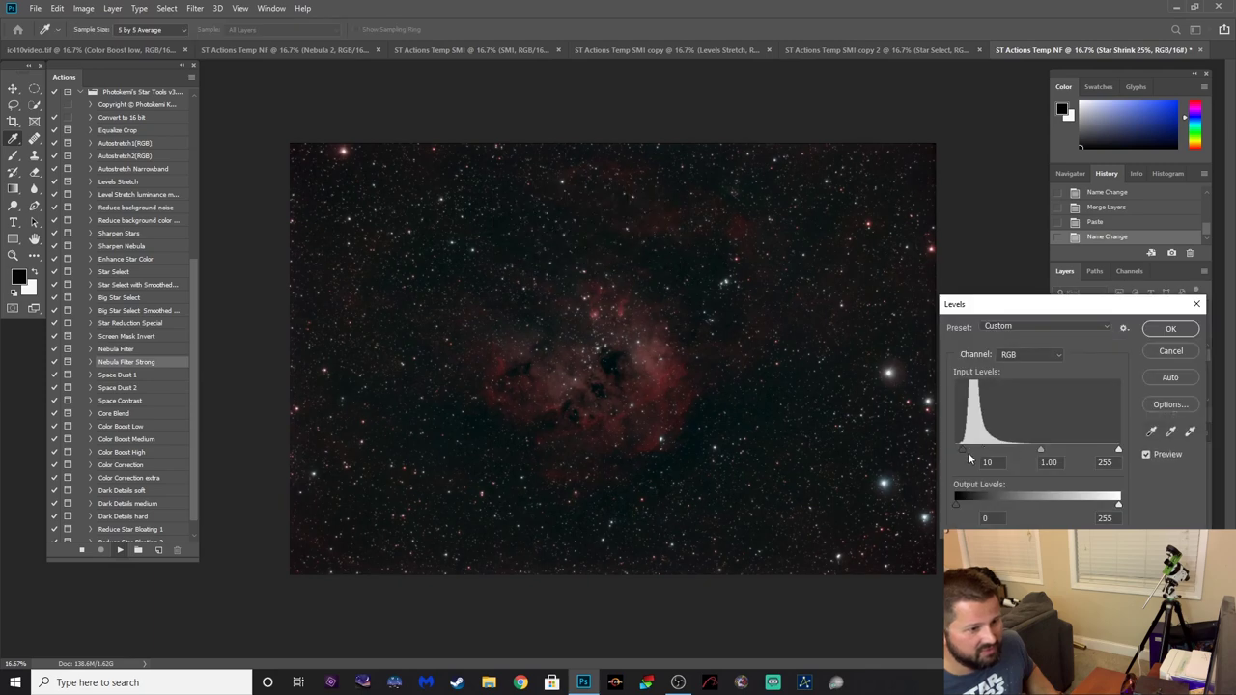
left_click_drag(957, 450, 960, 451)
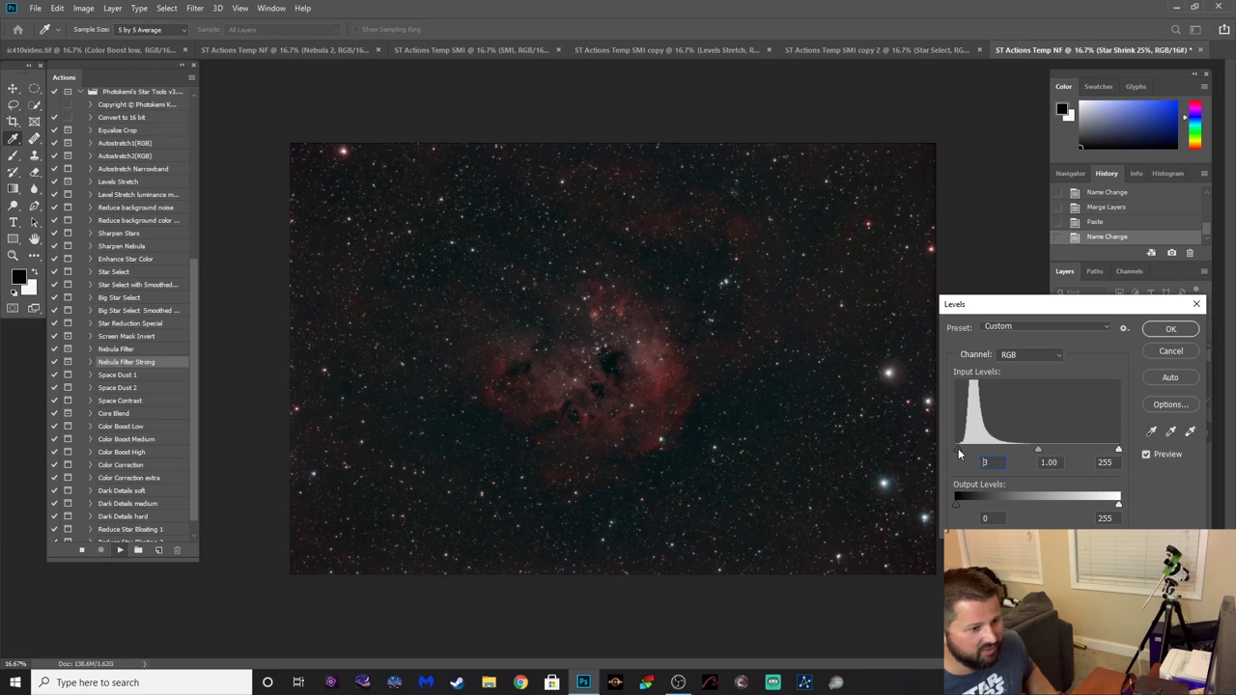
left_click_drag(958, 454, 956, 456)
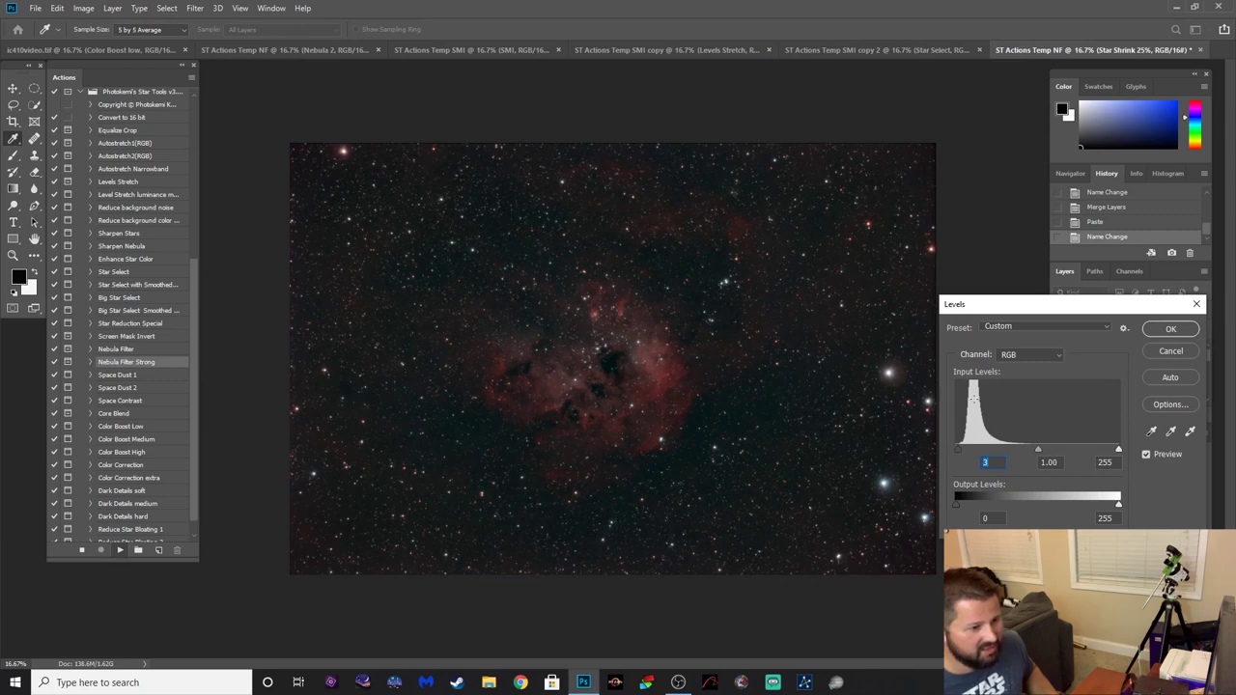
mouse_move(959, 456)
left_mouse_down()
mouse_move(1027, 460)
mouse_move(959, 463)
left_mouse_up()
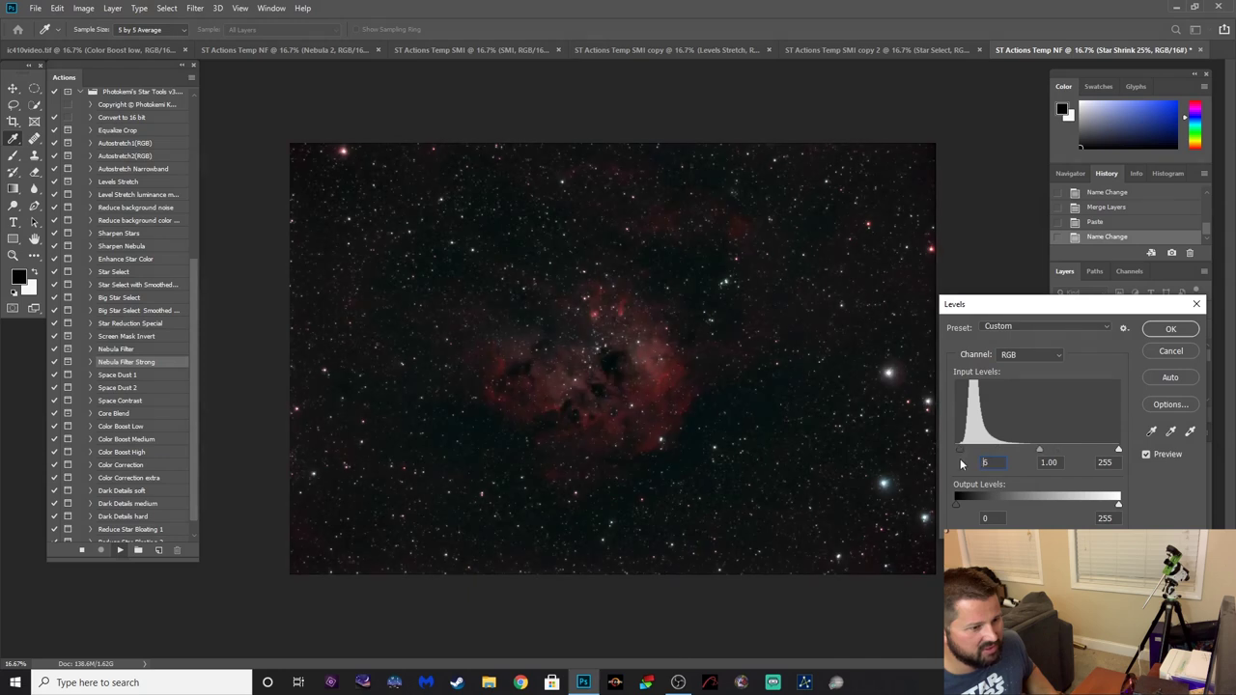
left_click(1159, 331)
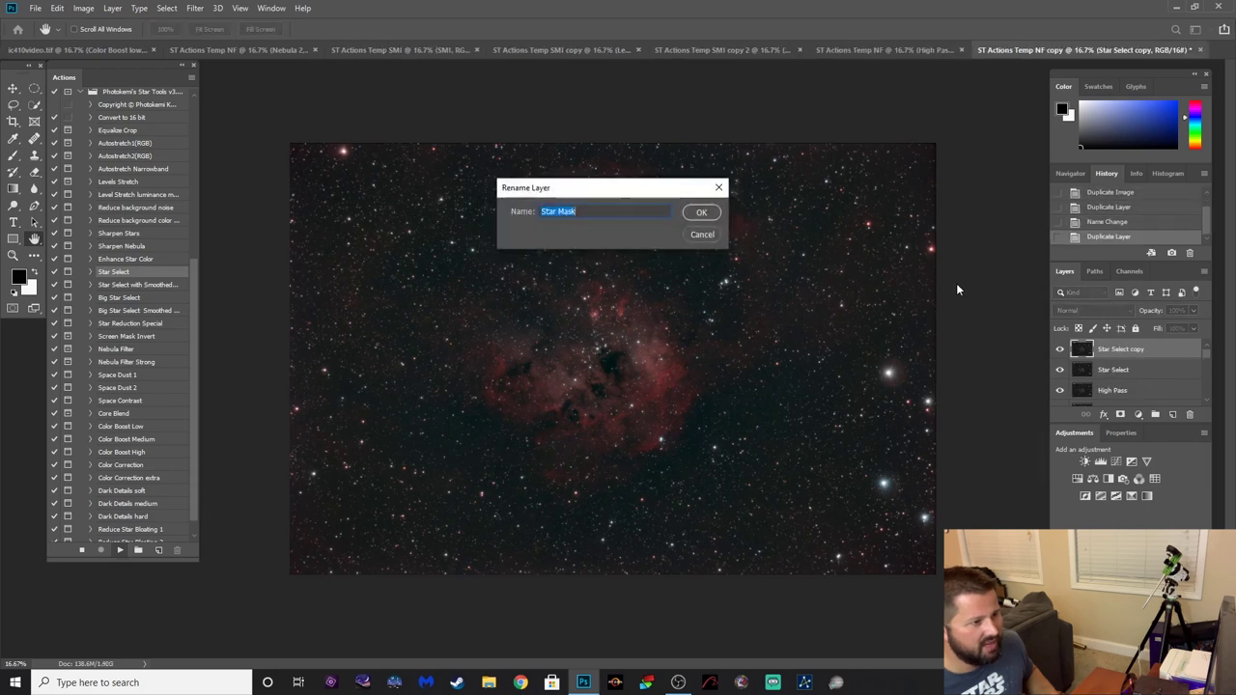
Accept the star mask name, blur, threshold and channel steps, skip saving, and pass the unavailable Feather step.
key("Return")
key("Return")
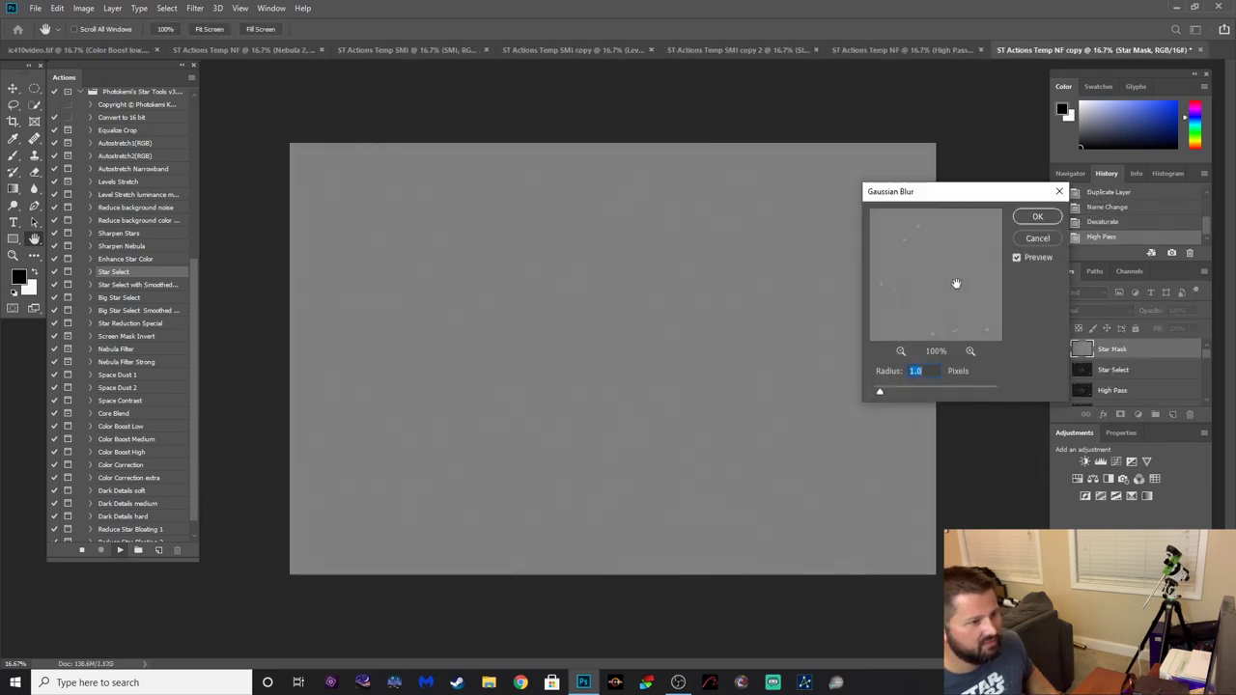
key("Return")
key("Return")
key("Return")
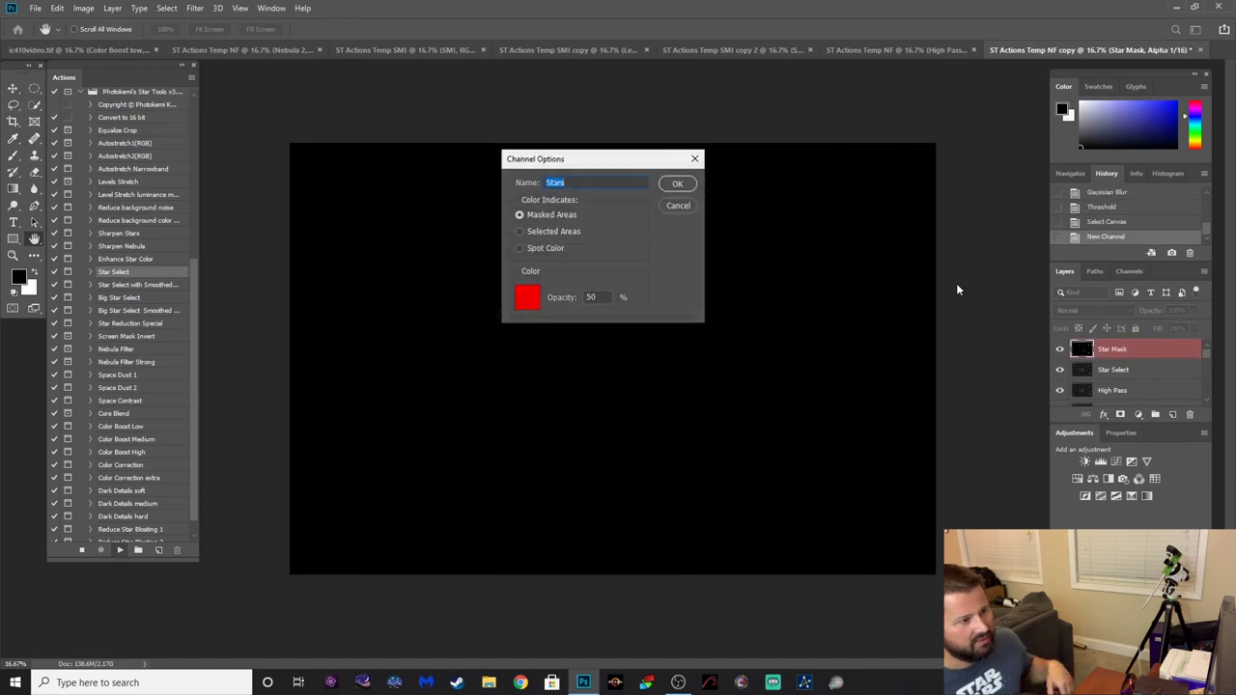
key("Return")
key("Return")
key("Return")
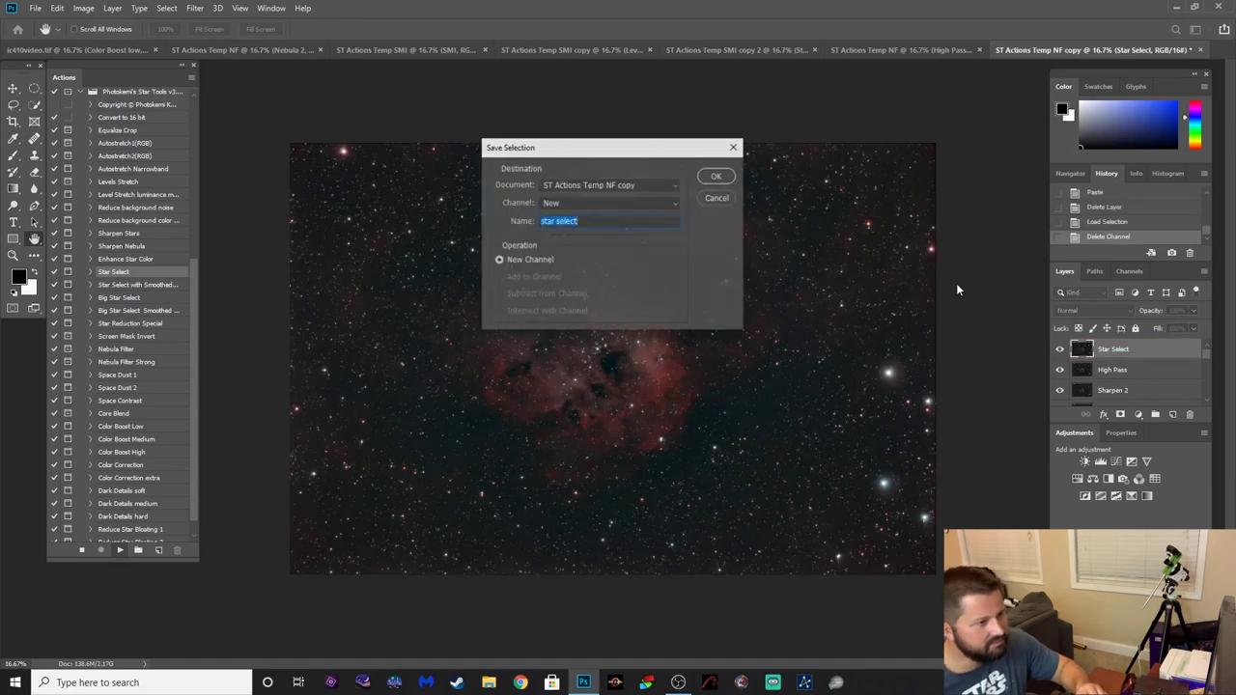
key("Return")
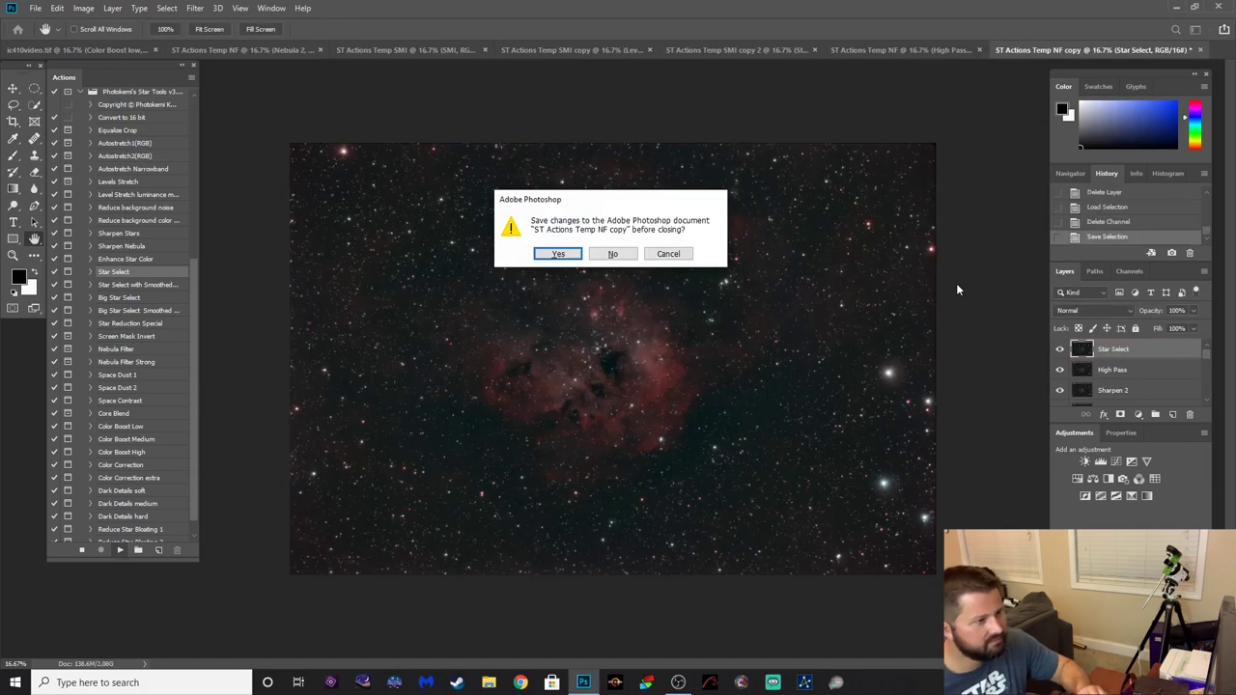
key("n")
key("Return")
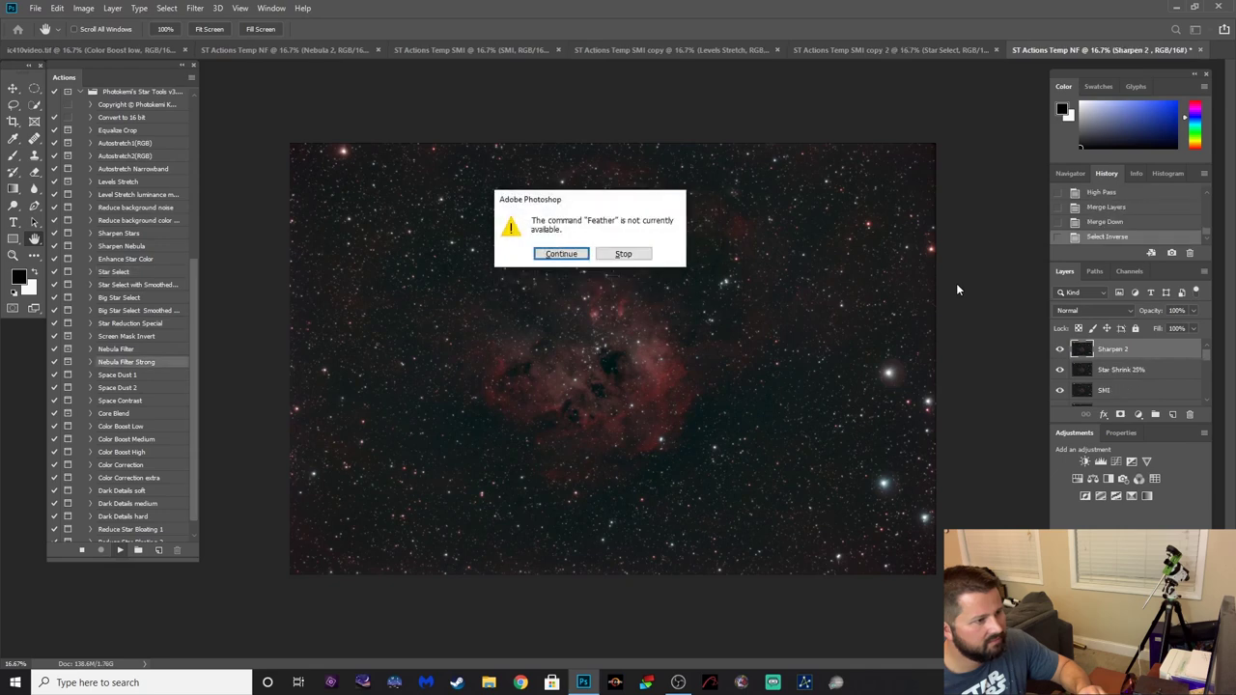
key("Return")
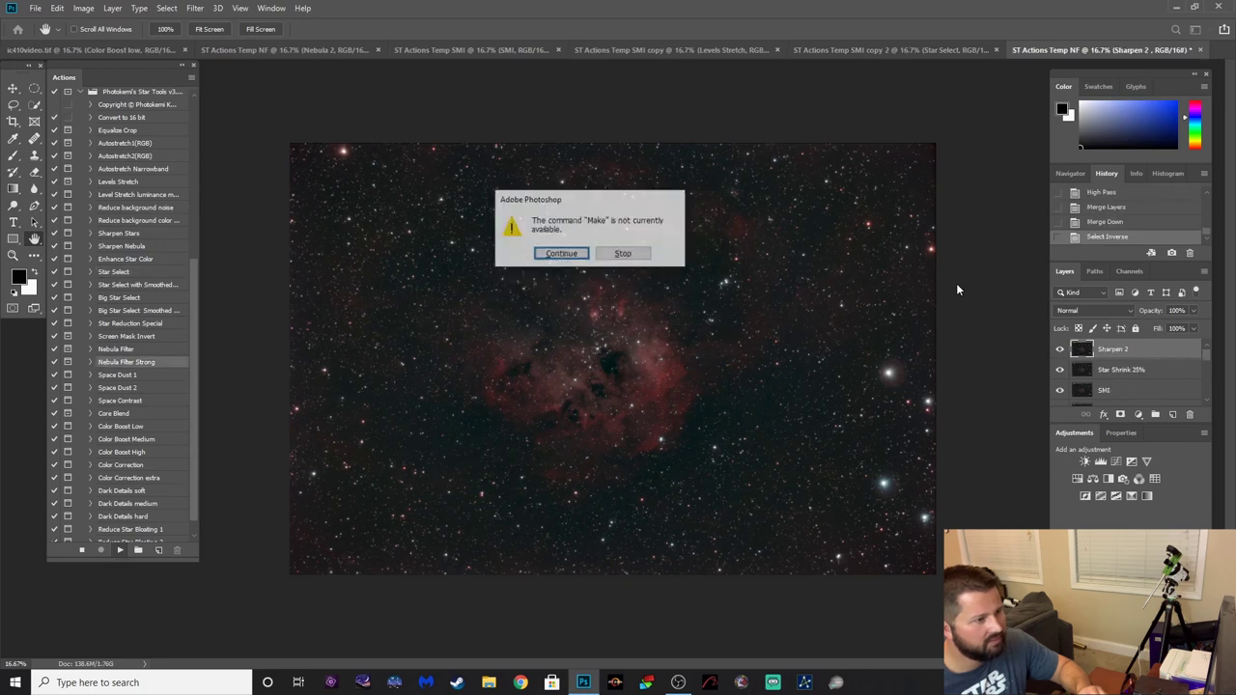
key("Return")
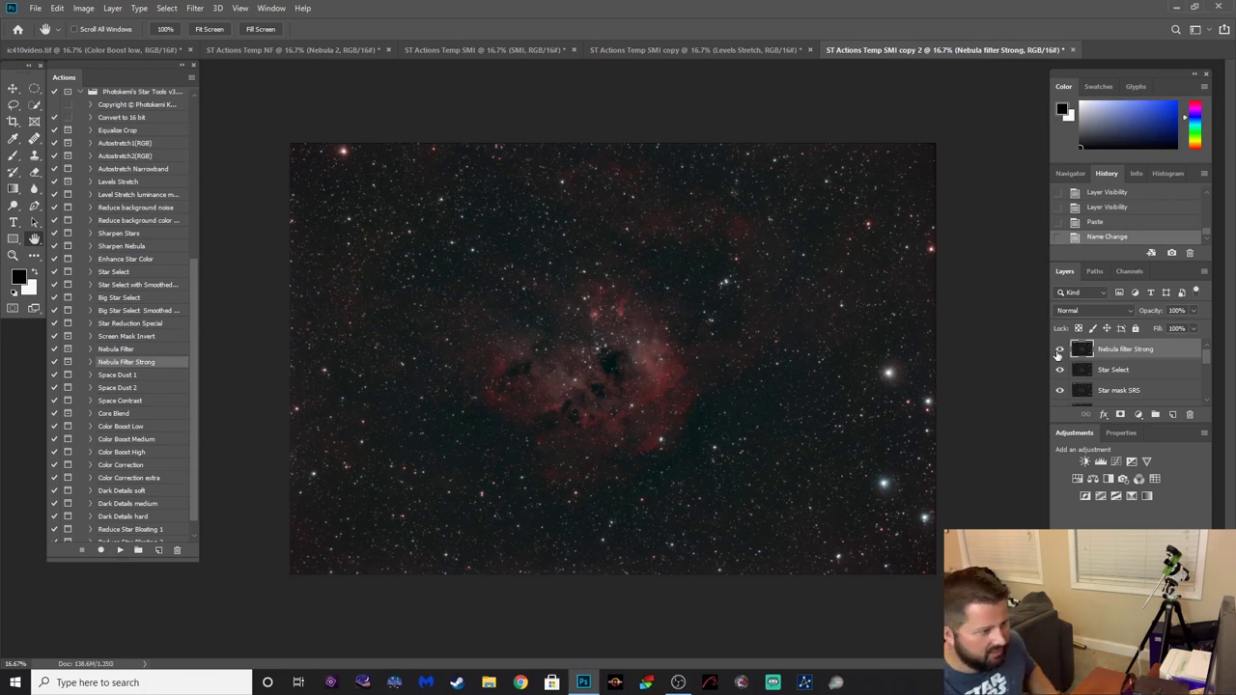
left_click(1059, 350)
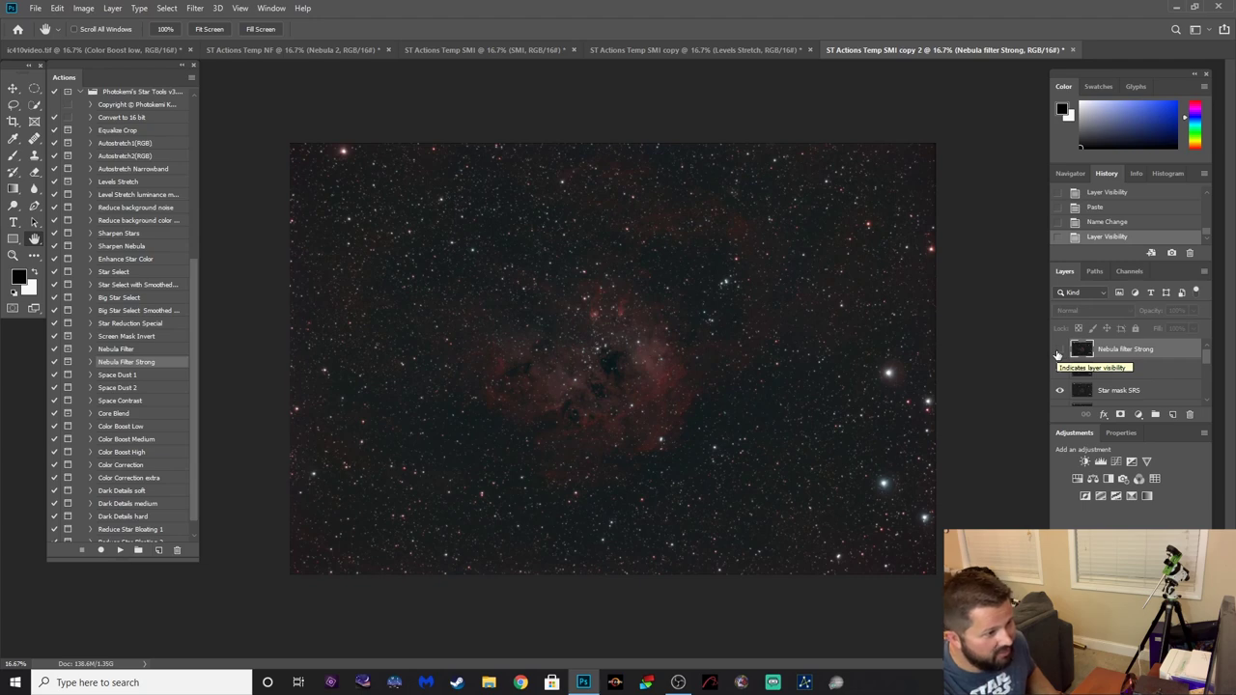
left_click(1058, 351)
left_click(1057, 353)
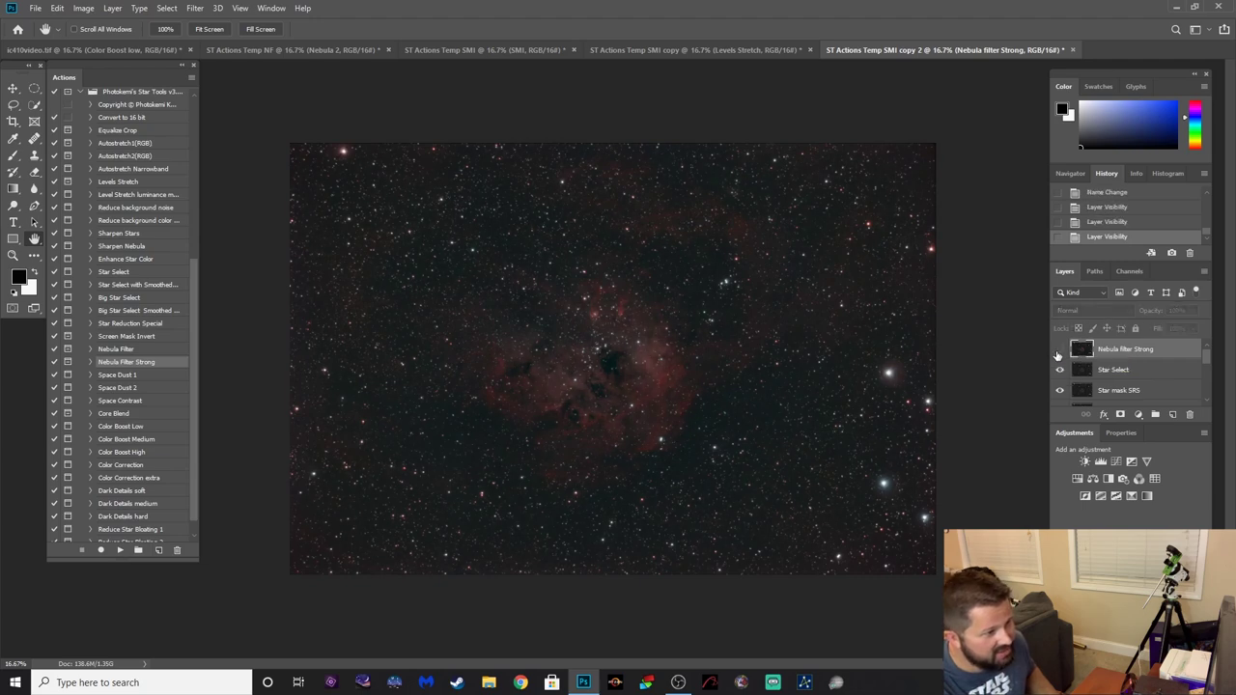
left_click(1057, 353)
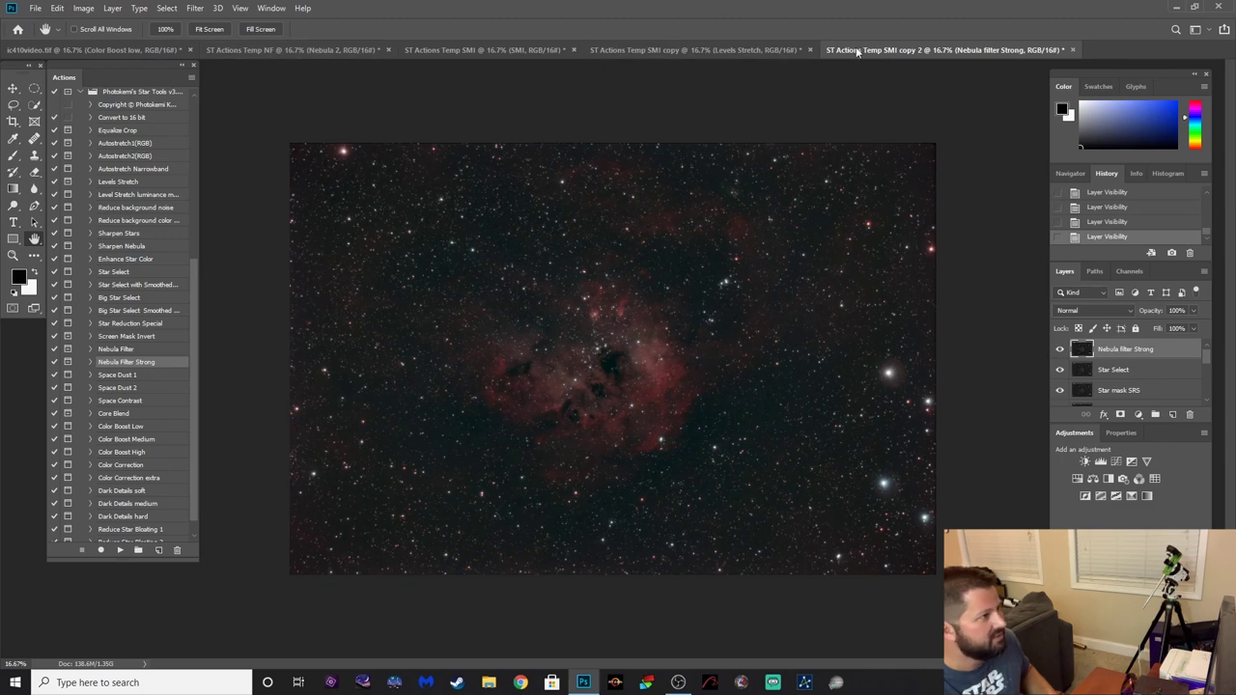
Flatten the image via Layer > Flatten Image, then duplicate the Background as Layer 1 with Ctrl+J.
left_click(118, 10)
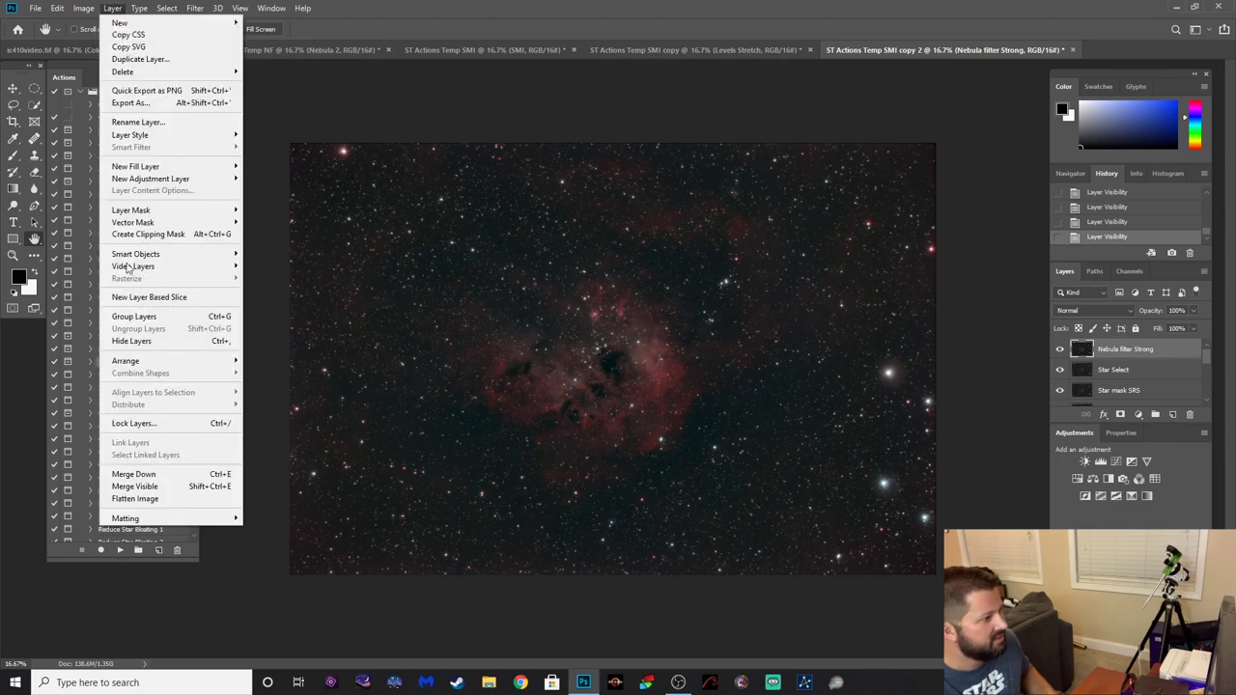
left_click(150, 500)
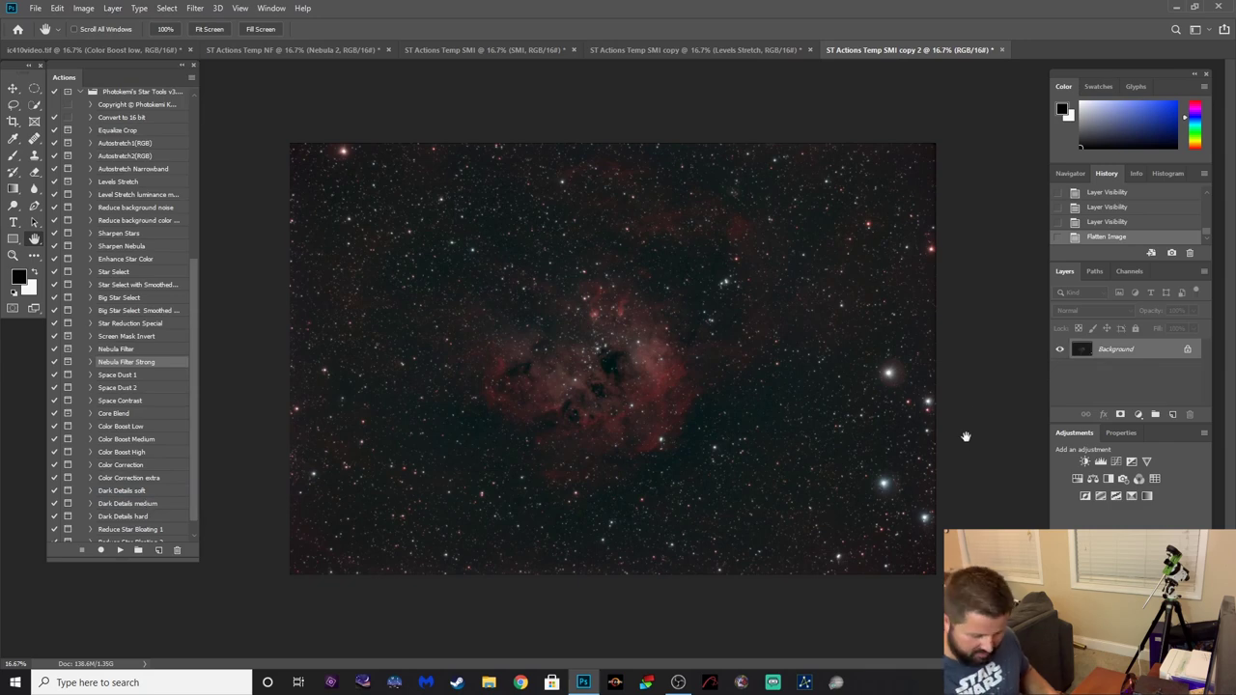
key("ctrl+j")
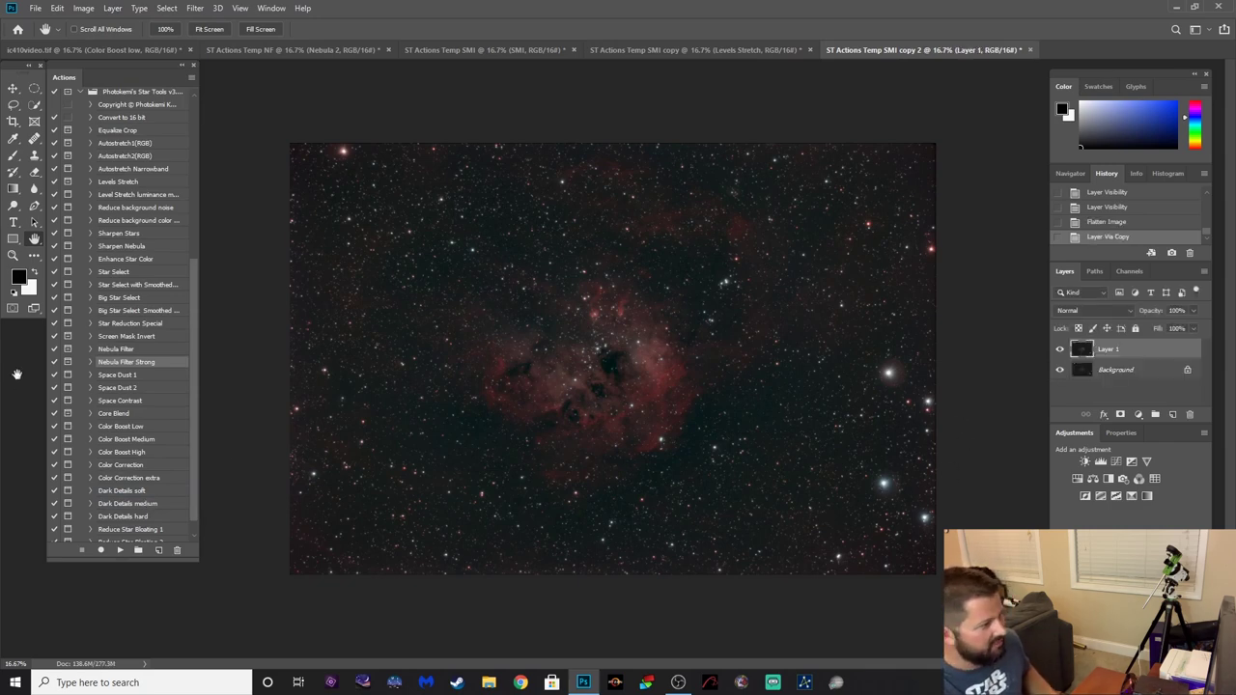
scroll(195, 352, "down", 2)
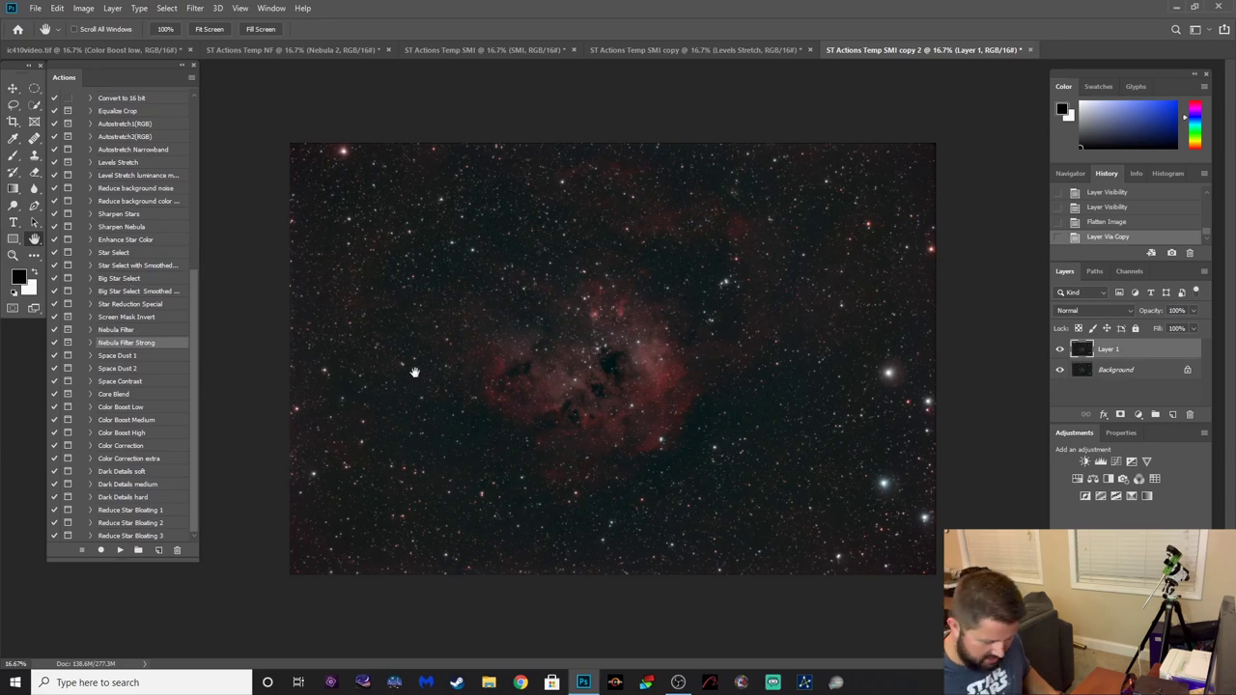
Zoom in four times on the nebula's dark core to reach 100%.
left_click(447, 356, "ctrl")
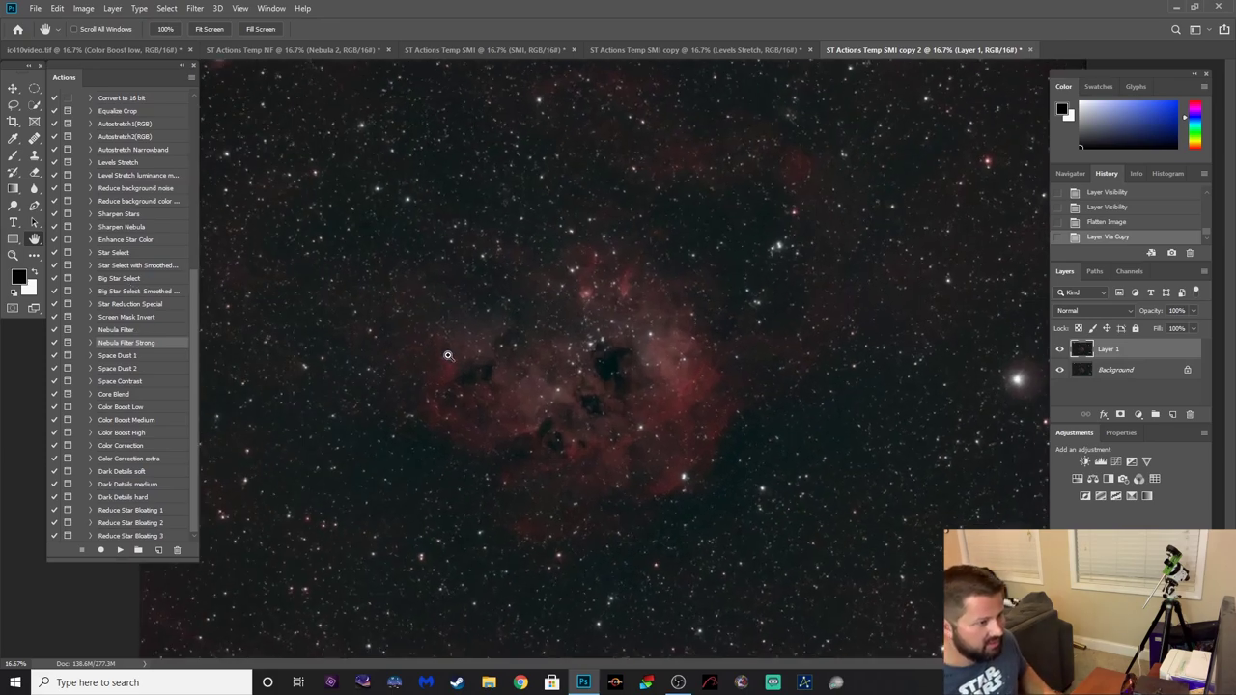
left_click(447, 355, "ctrl")
left_click(447, 355, "ctrl")
left_click(447, 356, "ctrl")
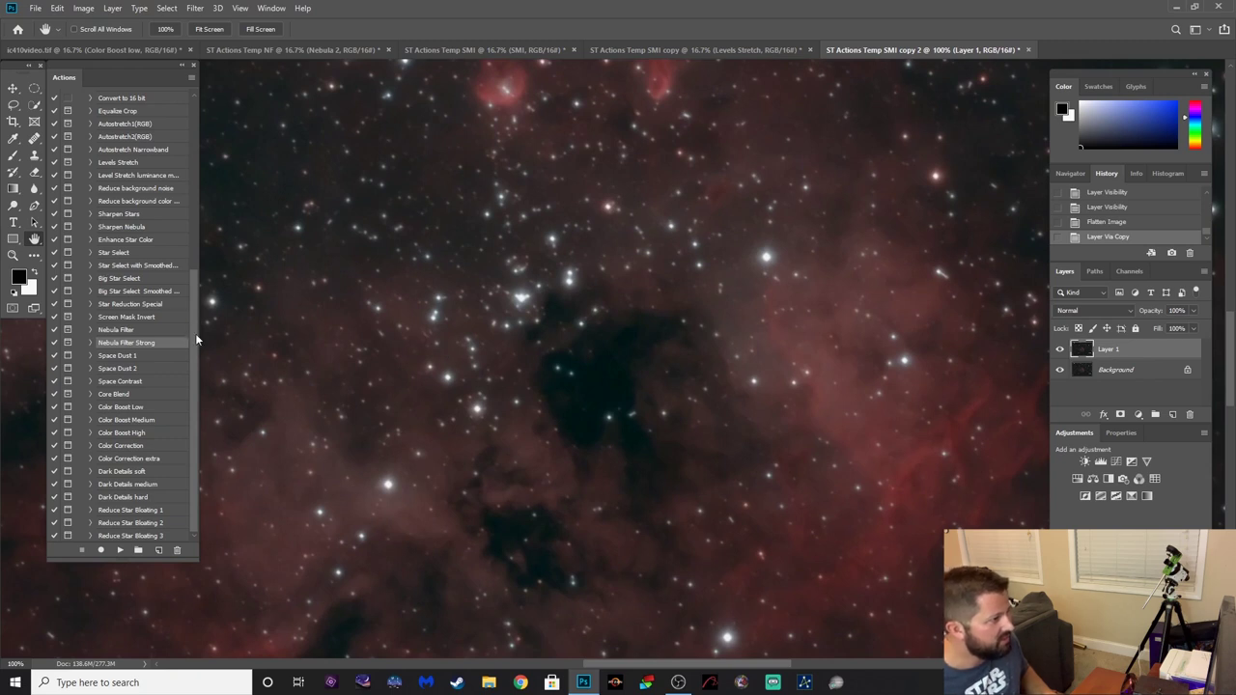
scroll(189, 314, "up", 1)
scroll(185, 308, "up", 2)
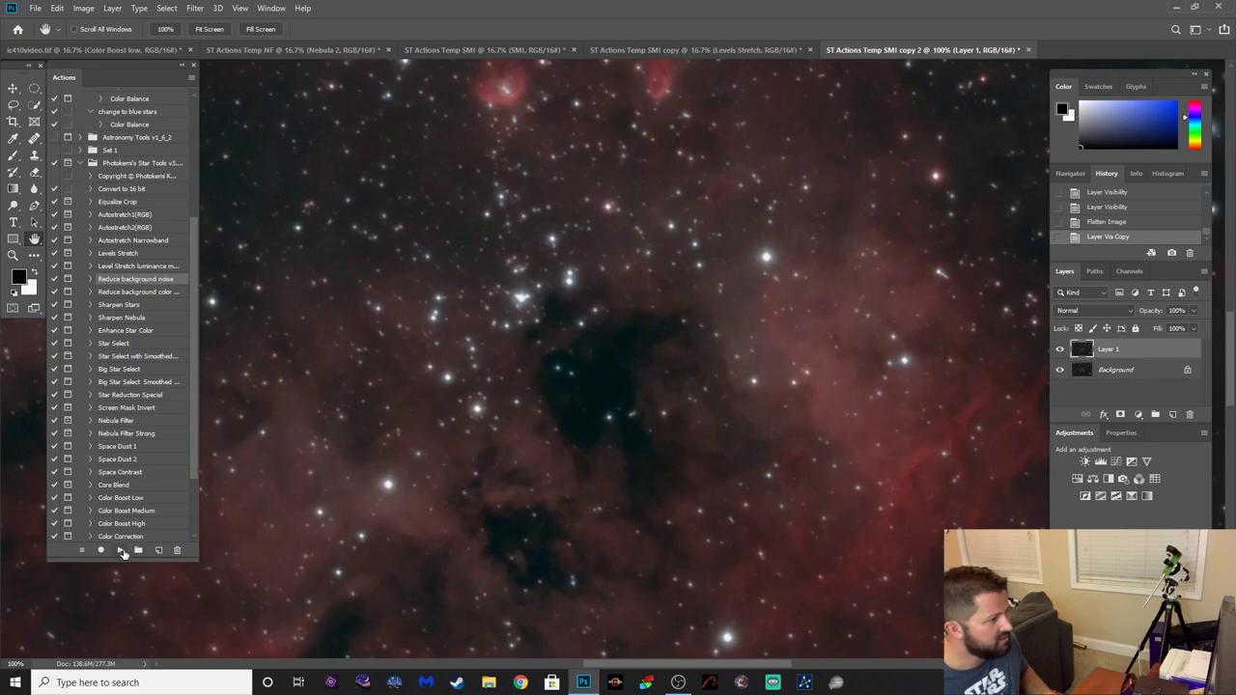
Run Reduce background noise, accepting its duplicate, High Pass, blur, expand and feather defaults.
left_click(121, 550)
key("Return")
key("Return")
key("Return")
key("Return")
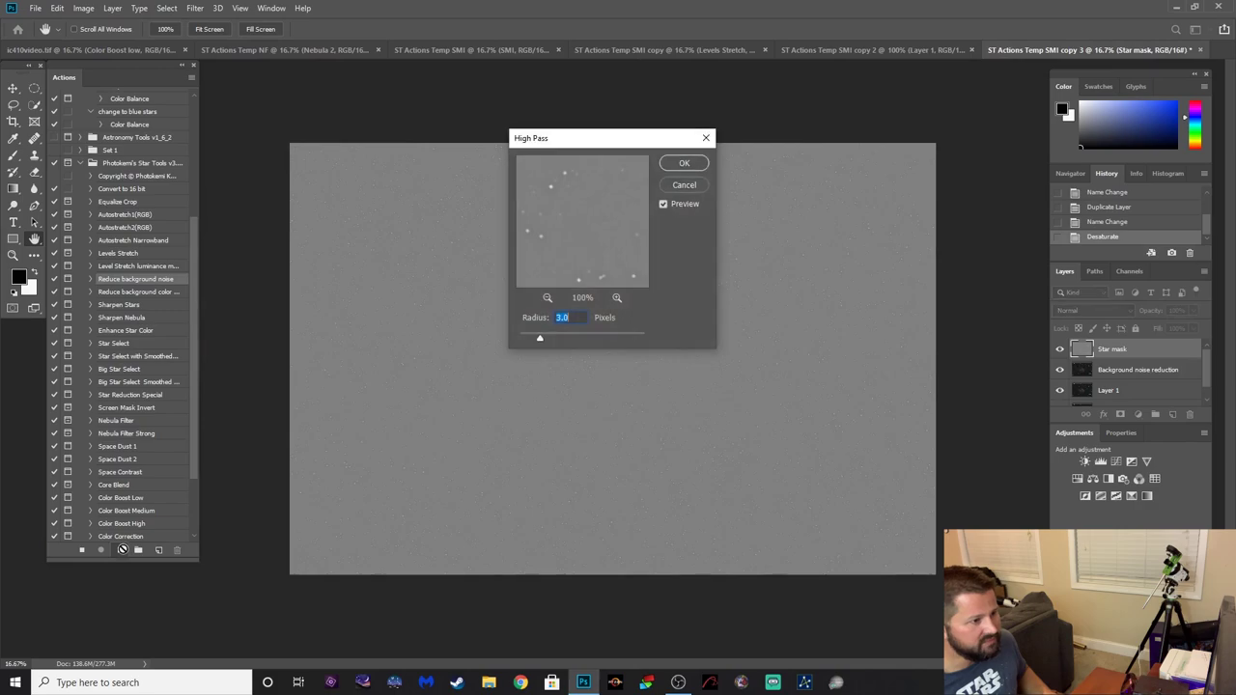
key("Return")
key("Return")
key("Return")
key("Return")
key("Return")
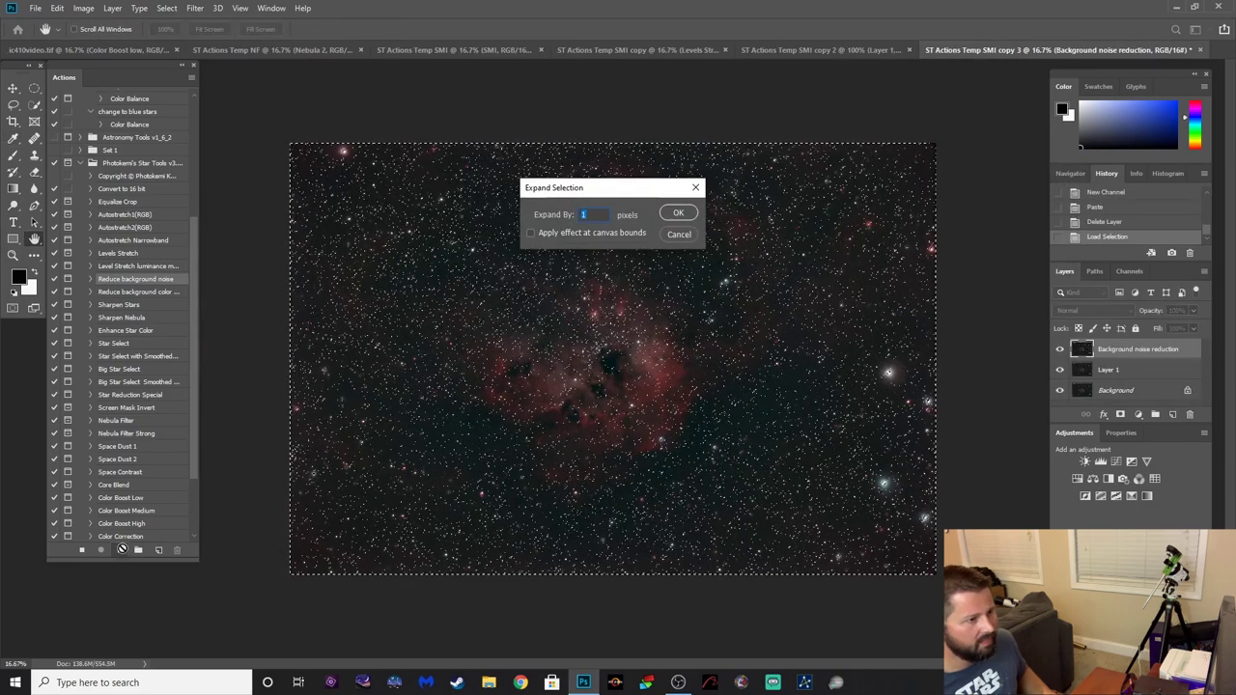
key("Return")
key("Return")
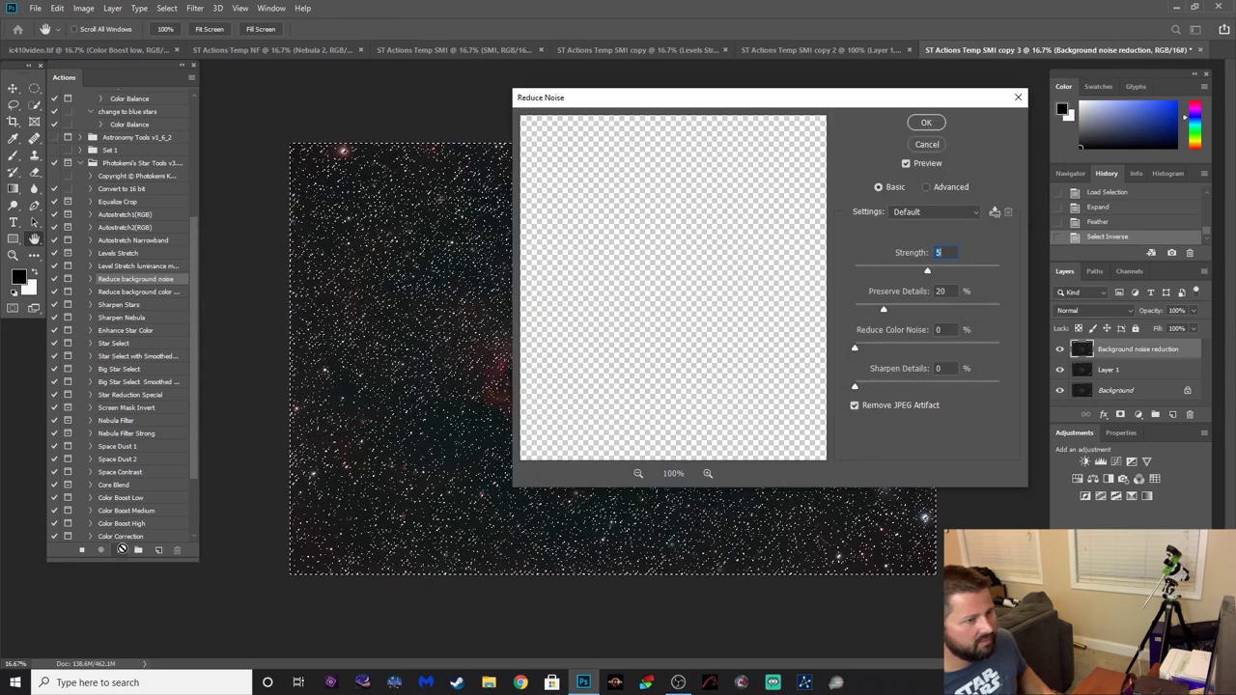
key("Return")
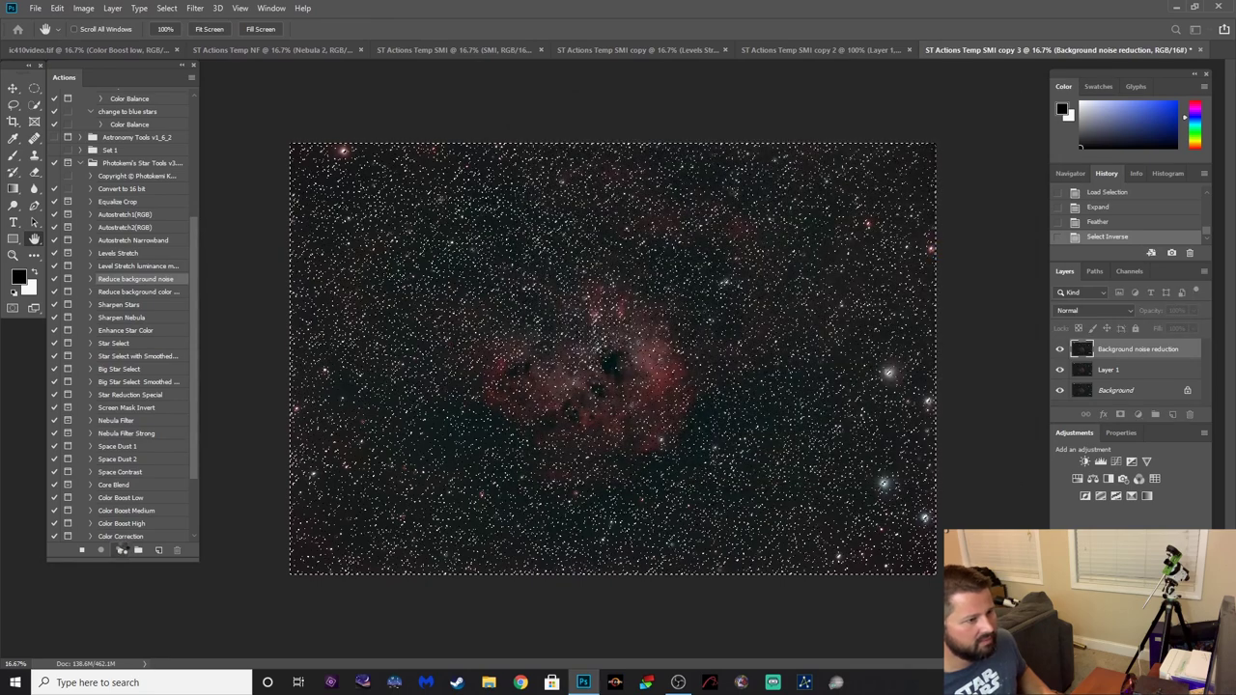
Close temporary copy 3 without saving and keep the Background noise reduction layer name.
key("n")
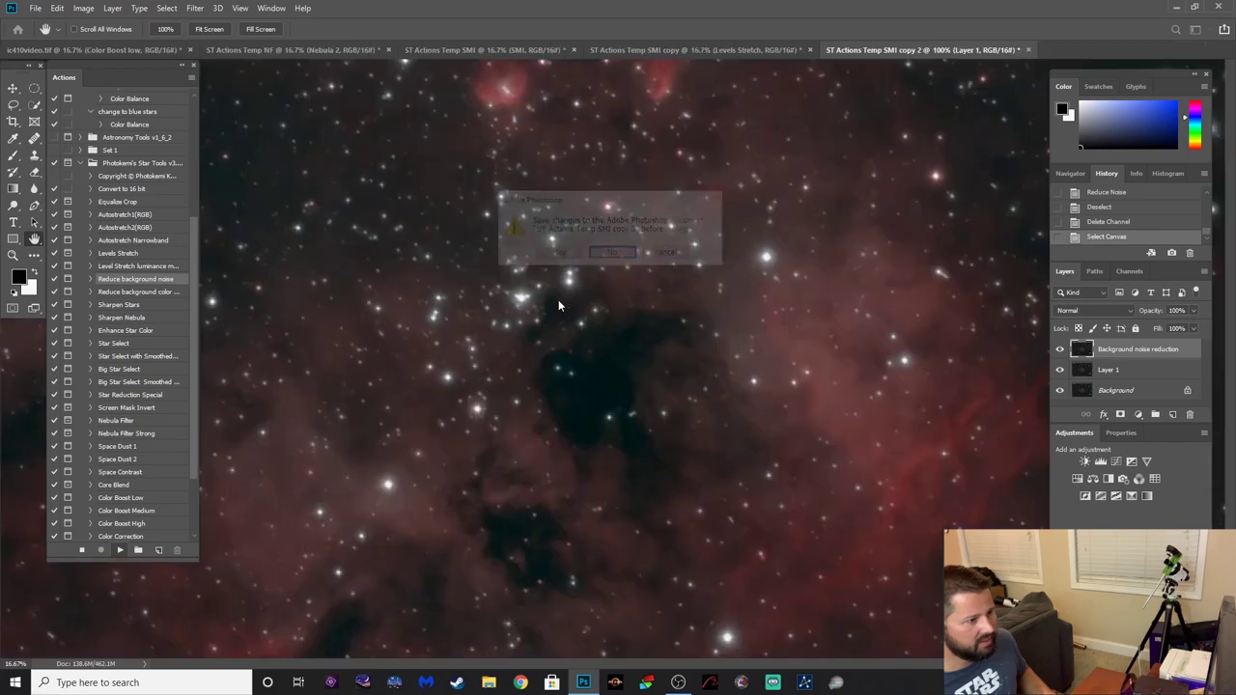
key("Return")
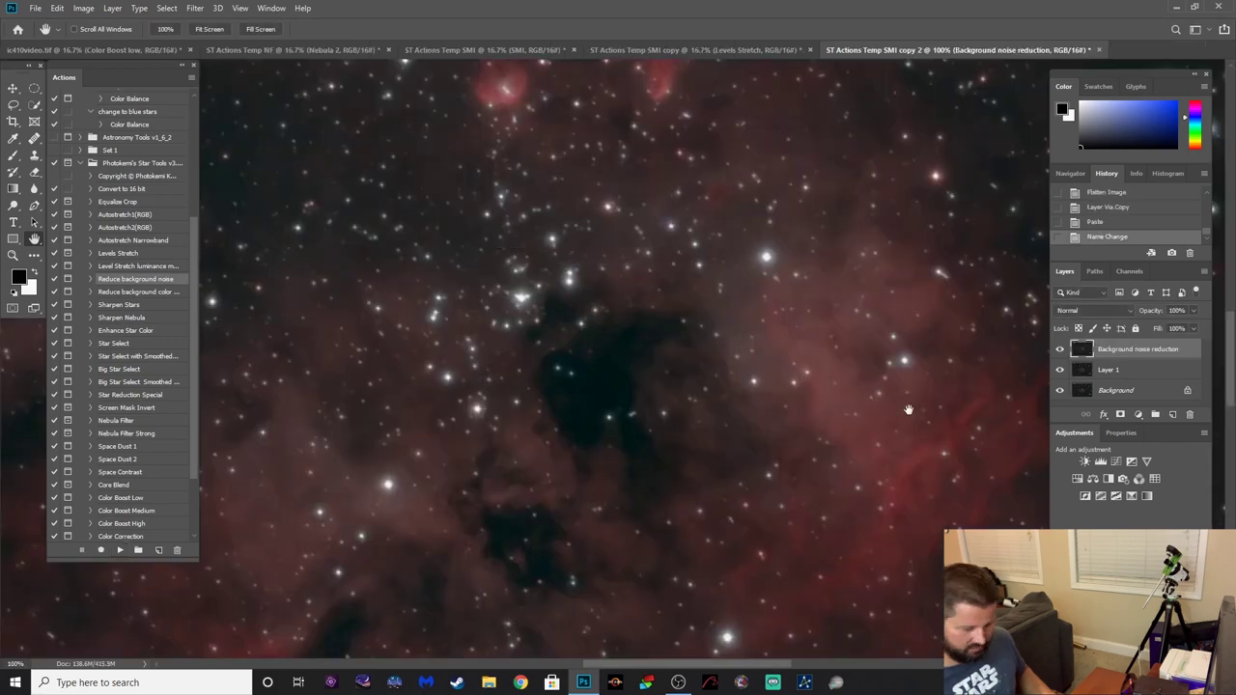
key("ctrl+minus")
key("ctrl+minus")
key("ctrl+minus")
key("ctrl+minus")
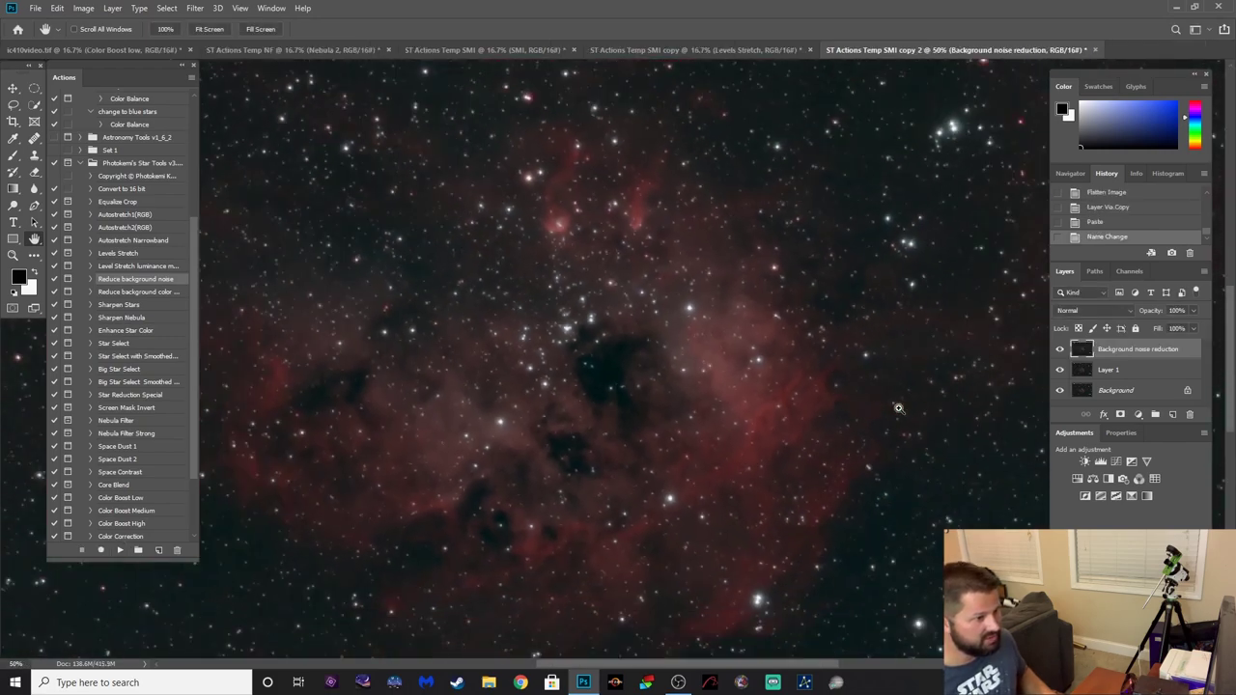
key("ctrl+minus")
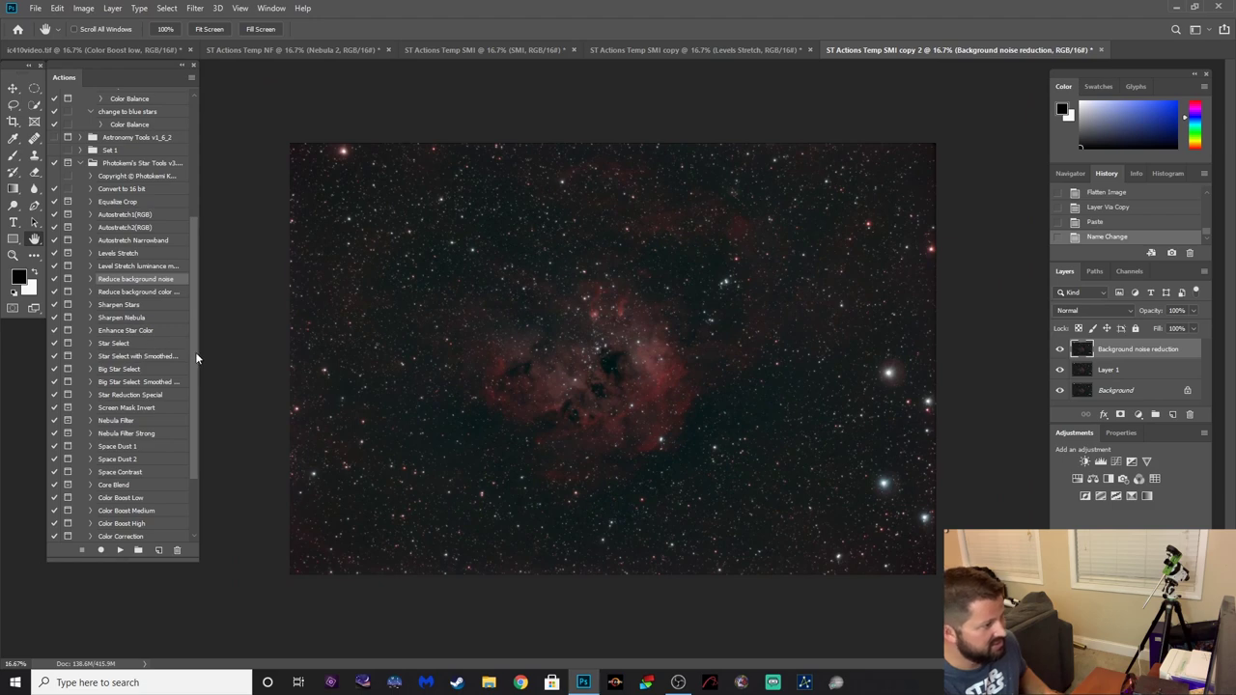
scroll(195, 352, "down", 3)
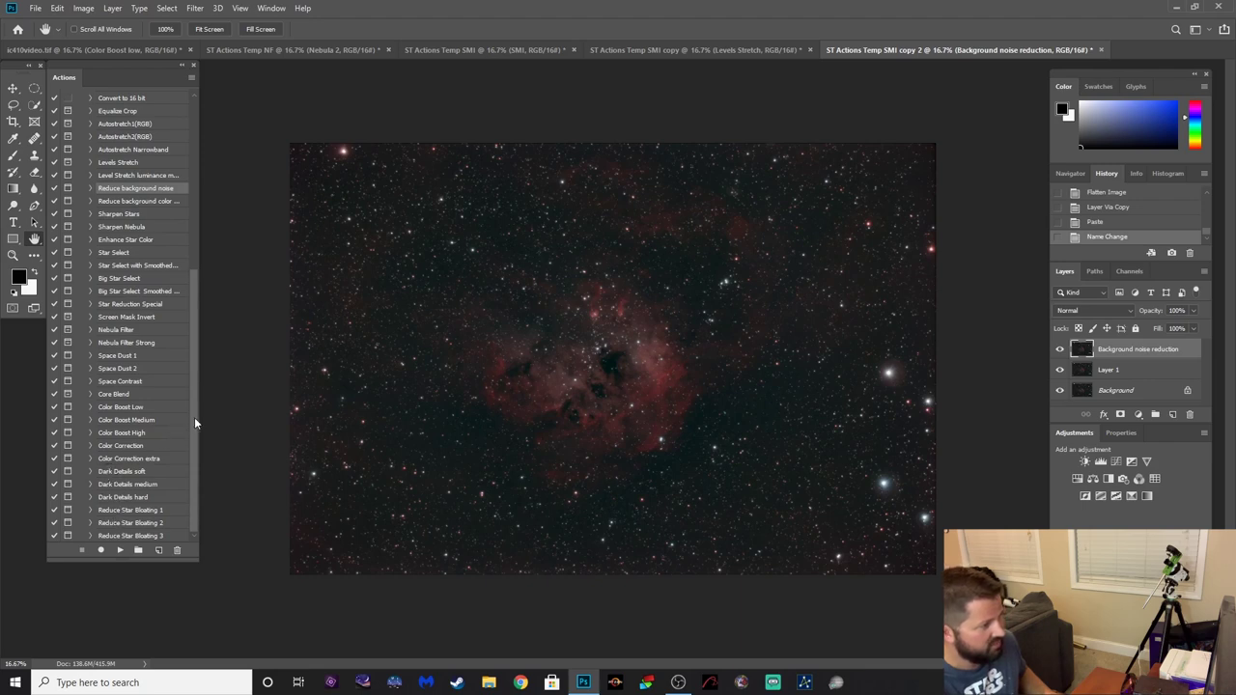
left_click_drag(194, 417, 176, 355)
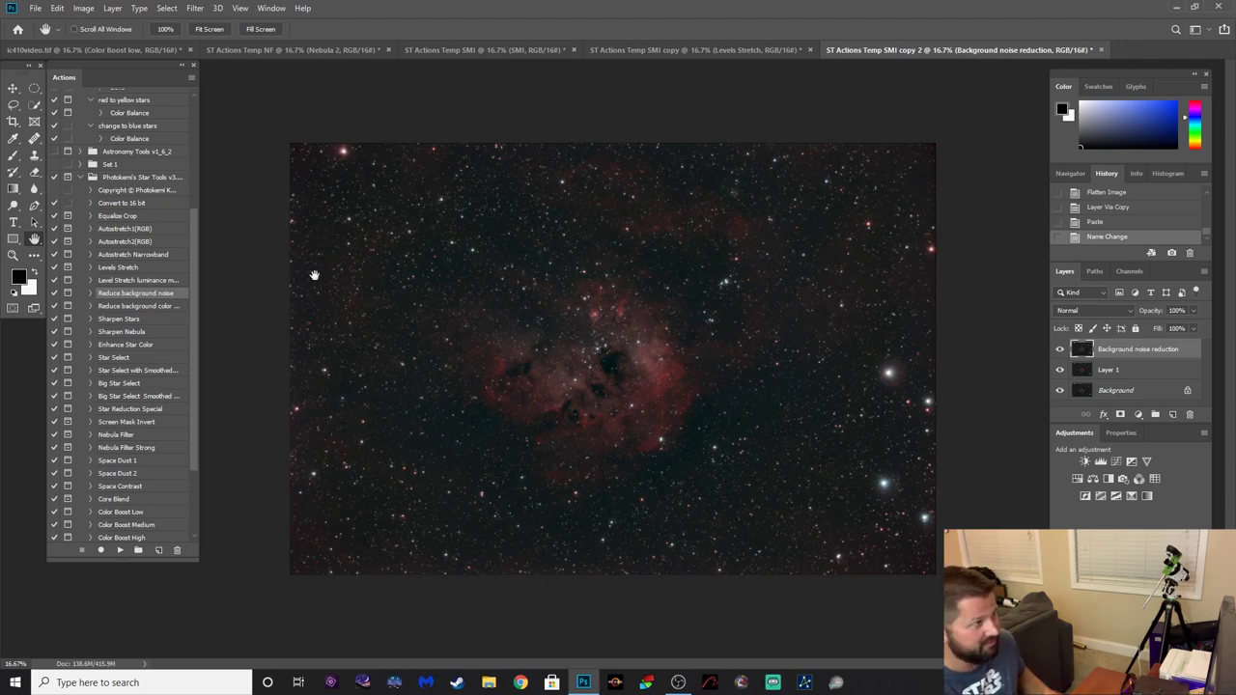
left_click_drag(196, 388, 214, 483)
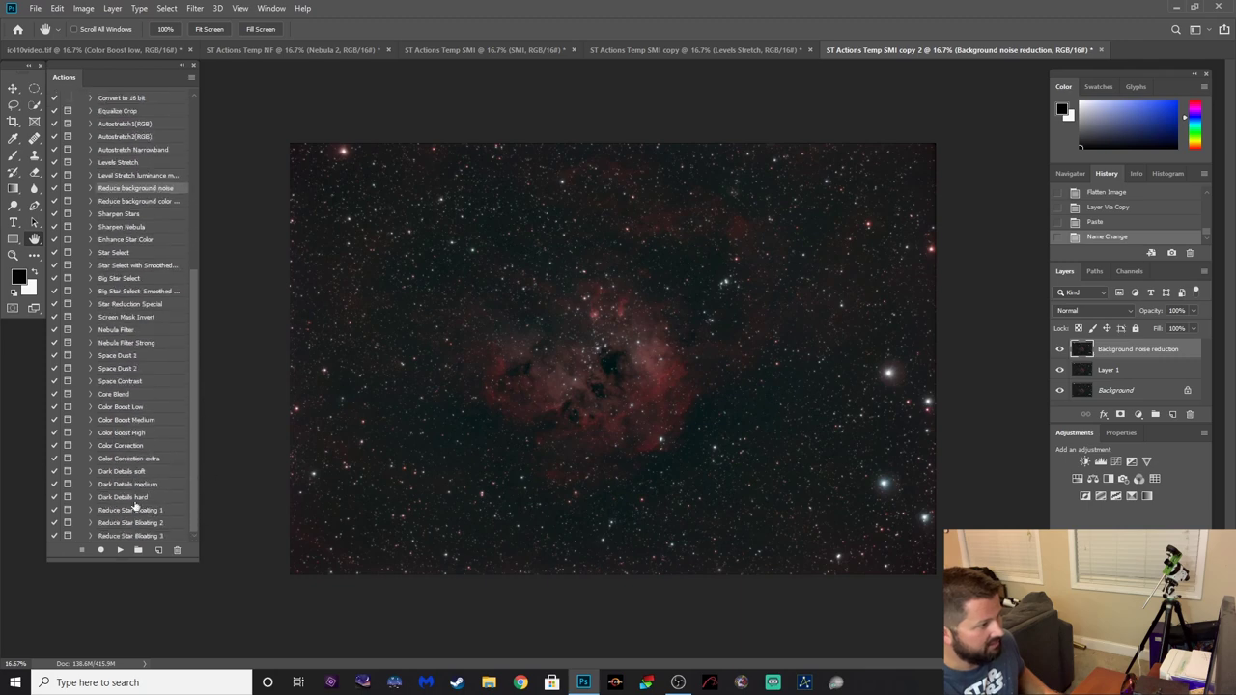
scroll(189, 357, "up", 3)
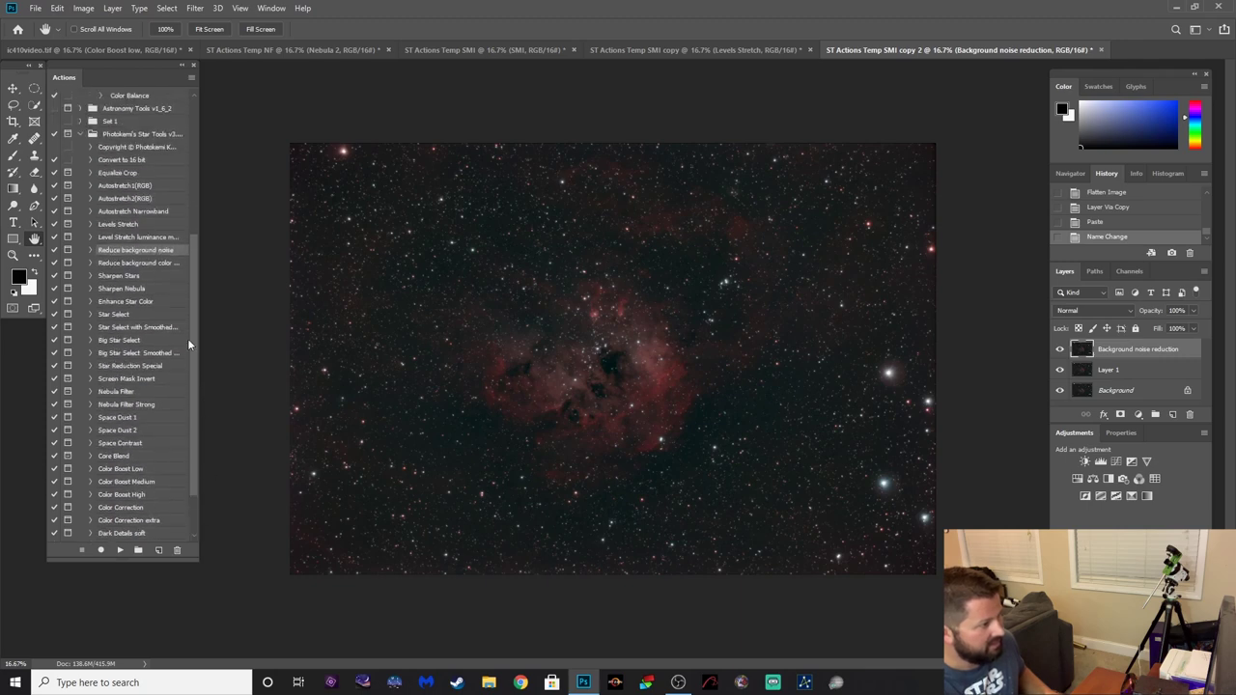
scroll(188, 335, "up", 2)
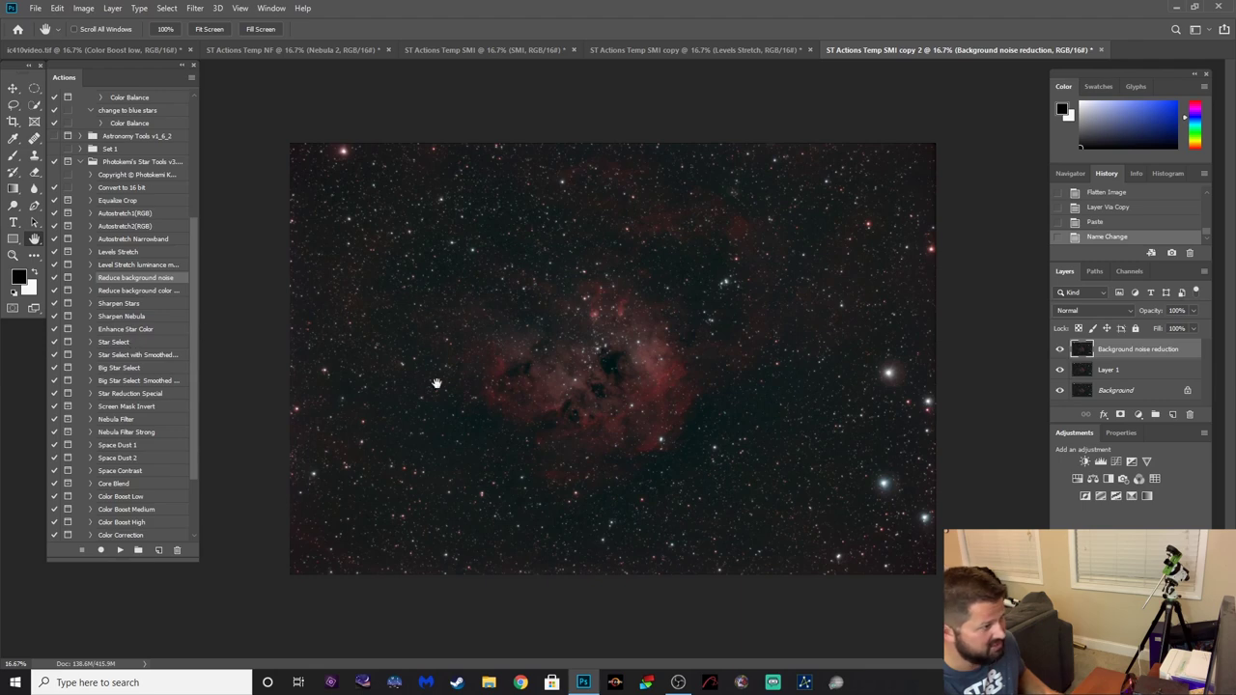
Scroll the Actions panel down and select the Star Reduction Special action.
mouse_move(189, 402)
left_mouse_down()
mouse_move(206, 474)
mouse_move(194, 401)
left_mouse_up()
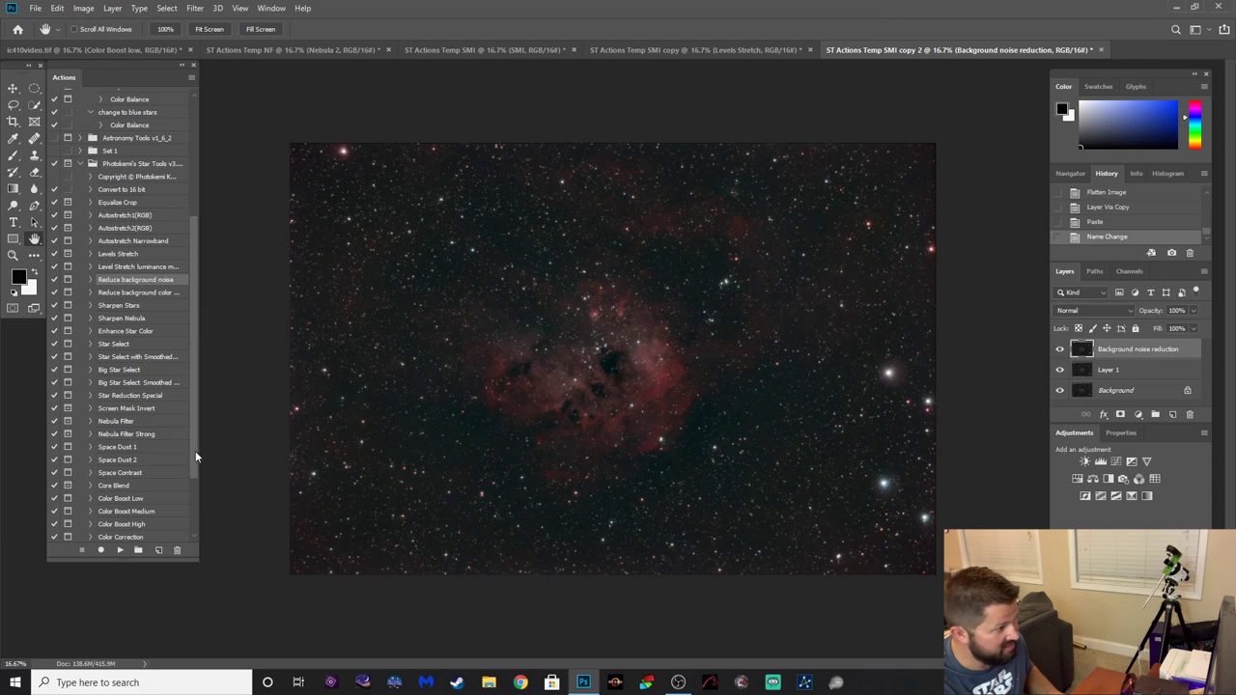
left_click_drag(195, 451, 198, 479)
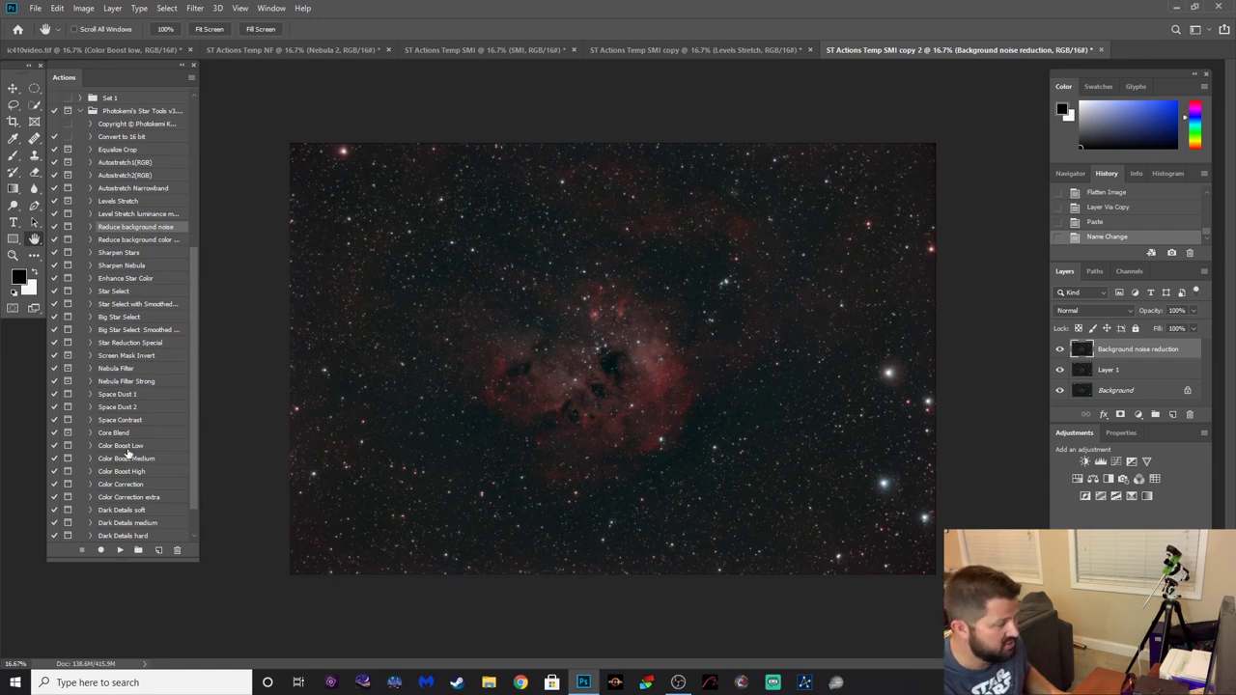
scroll(188, 471, "down", 2)
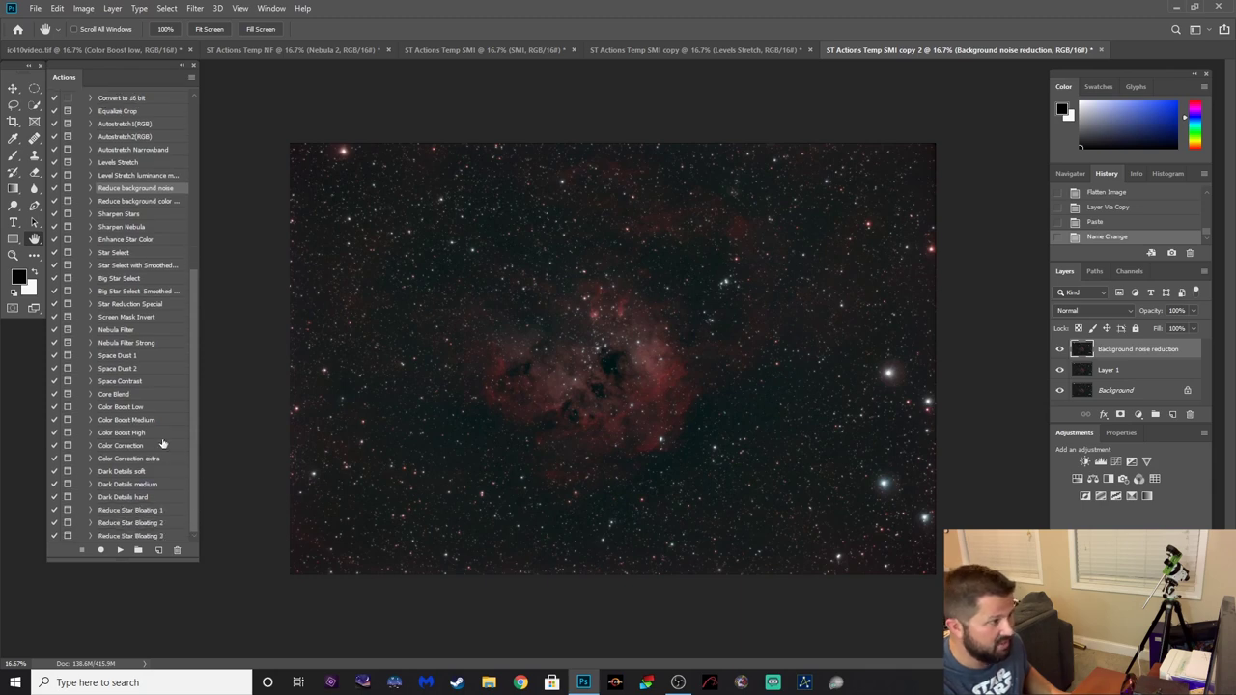
left_click(116, 319)
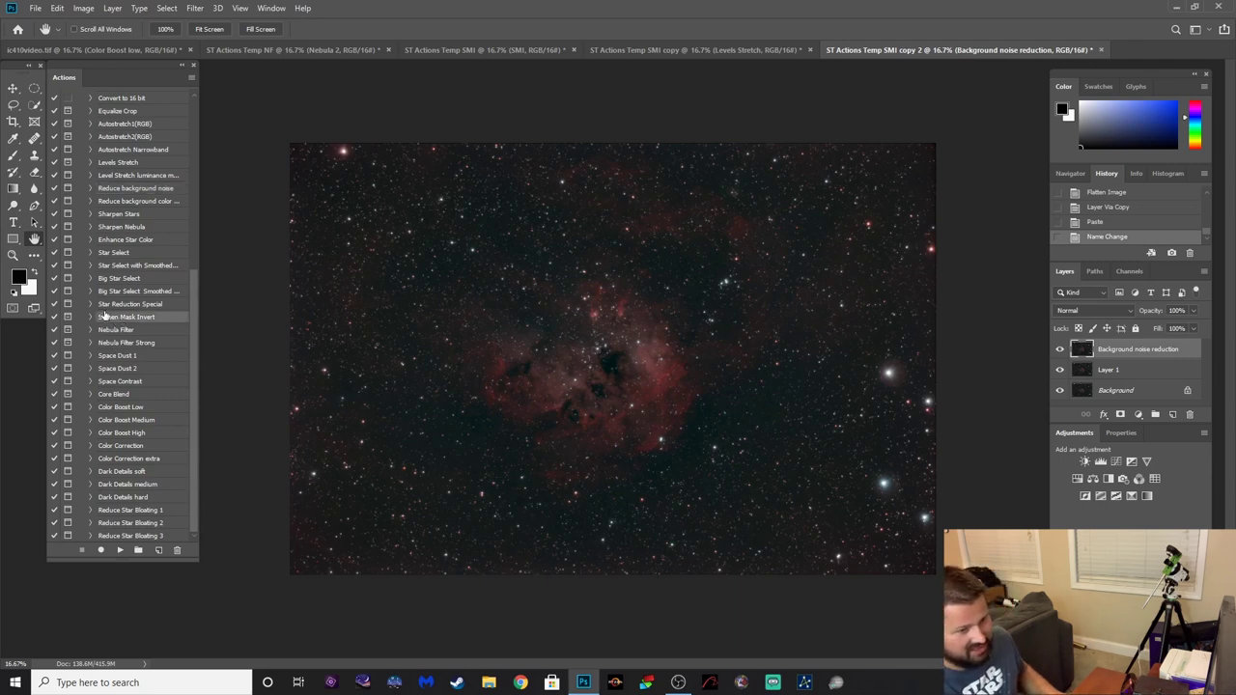
Run Star Reduction Special, accepting its High Pass, Threshold, Stars channel, Minimum and 50% fade steps.
left_click(120, 550)
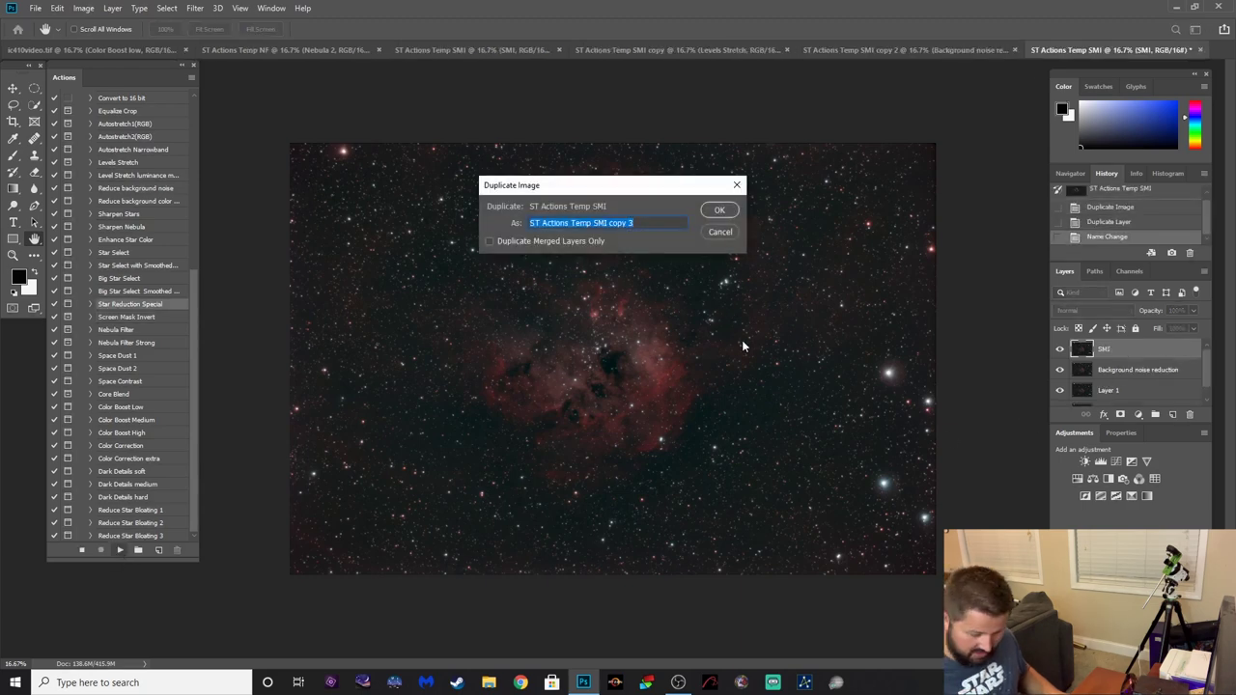
key("Return")
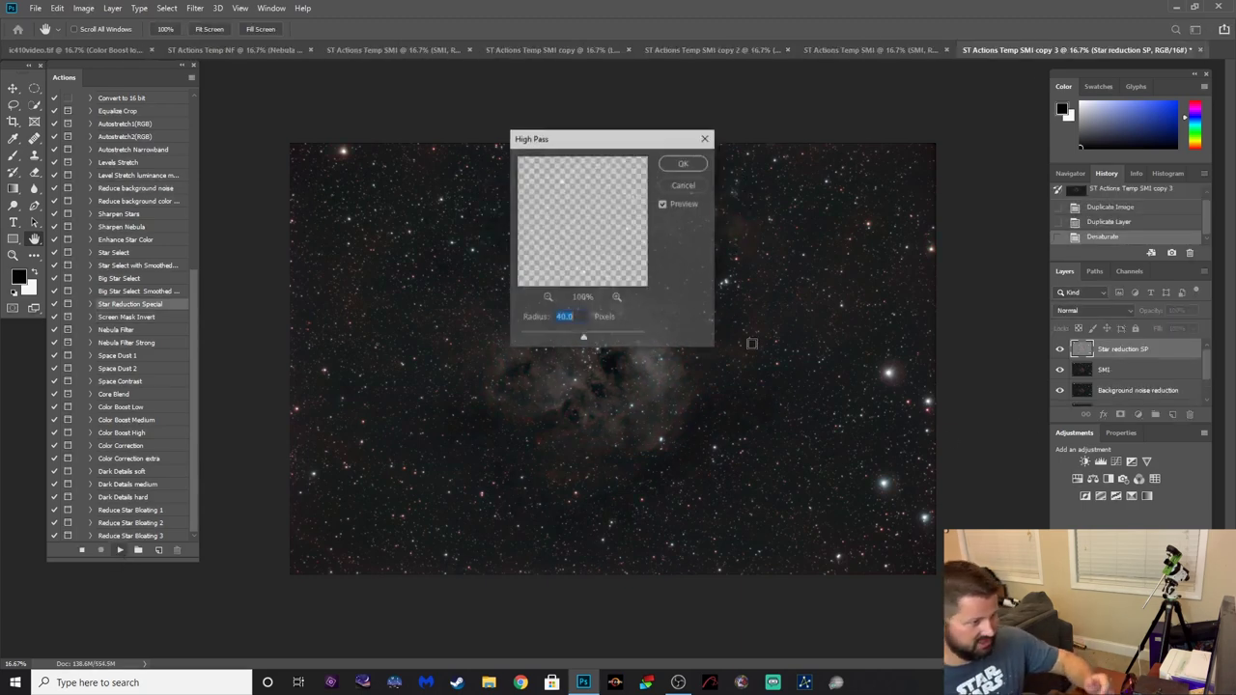
key("Return")
key("Return")
key("Return")
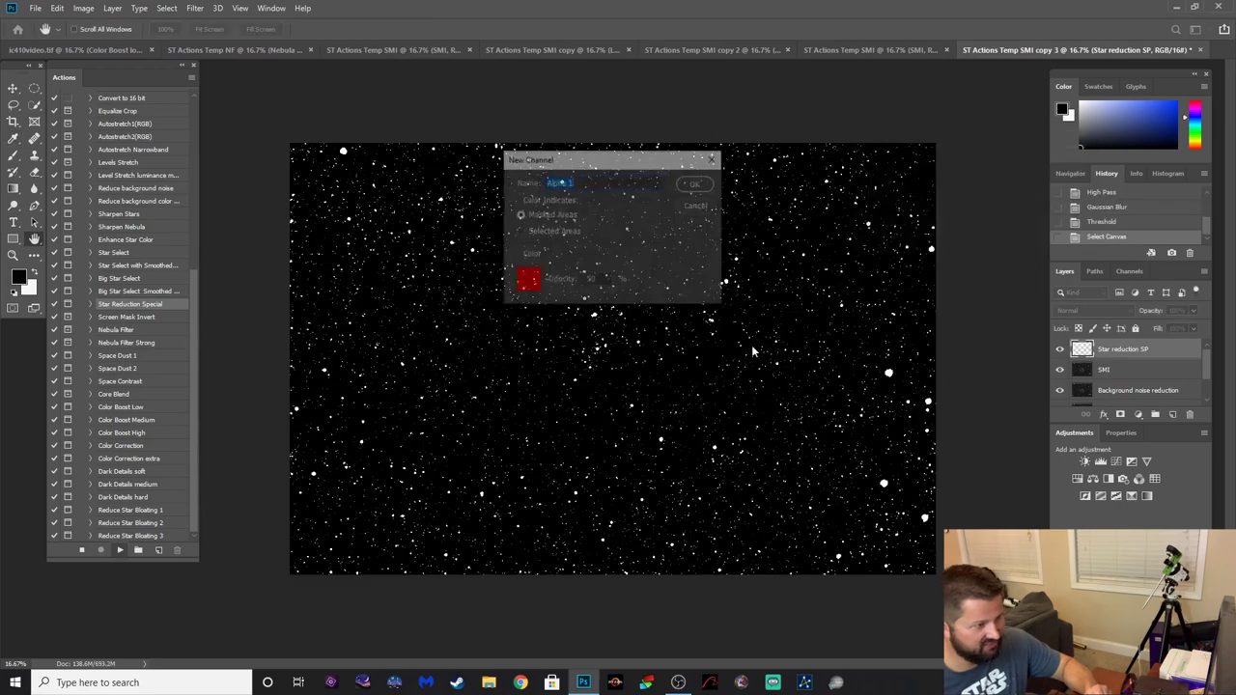
key("Return")
key("Return")
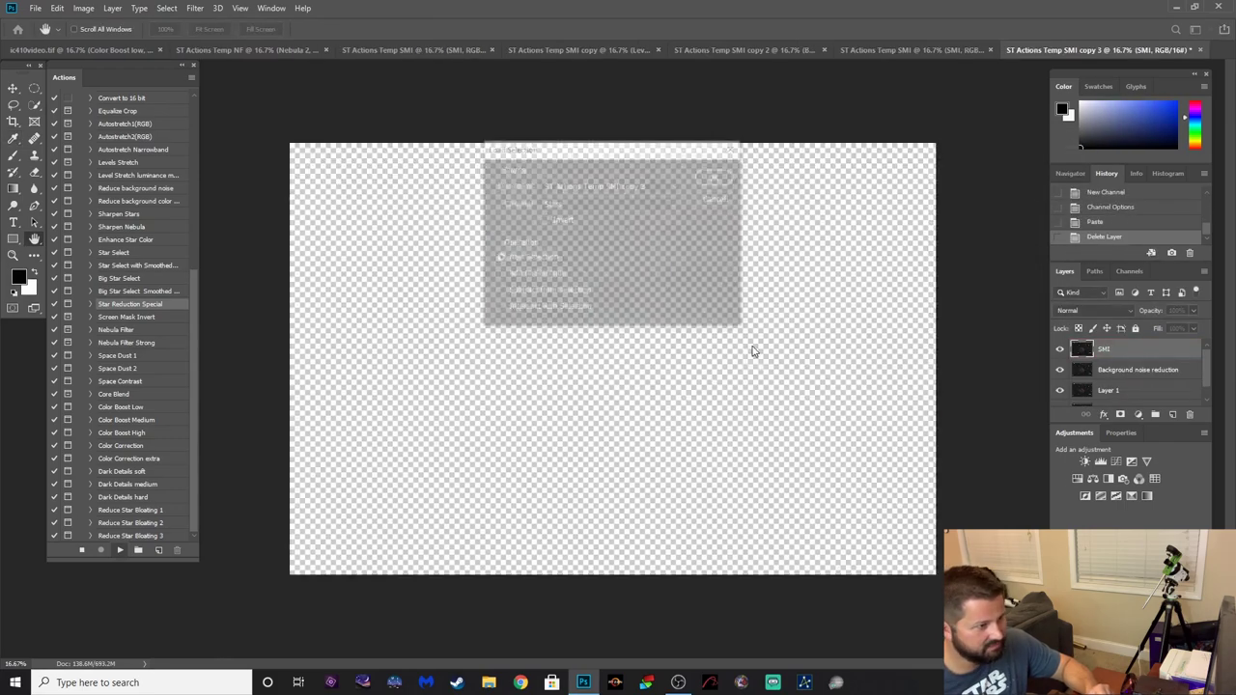
key("Return")
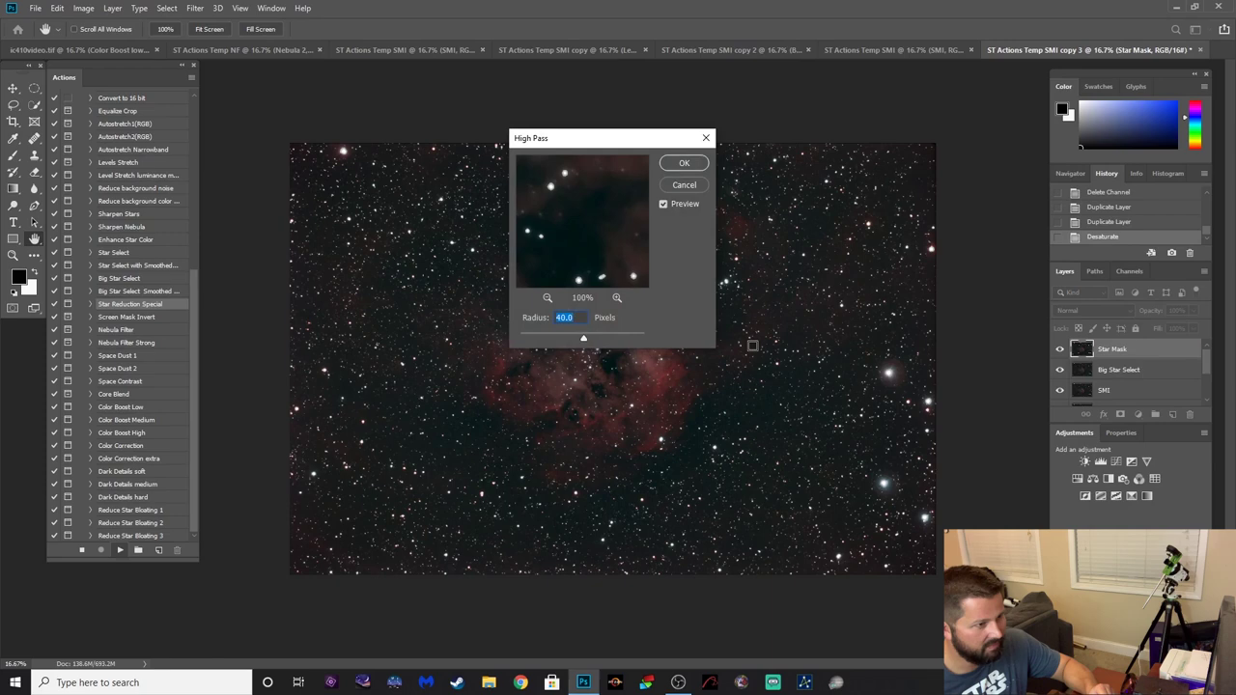
key("Return")
key("Return")
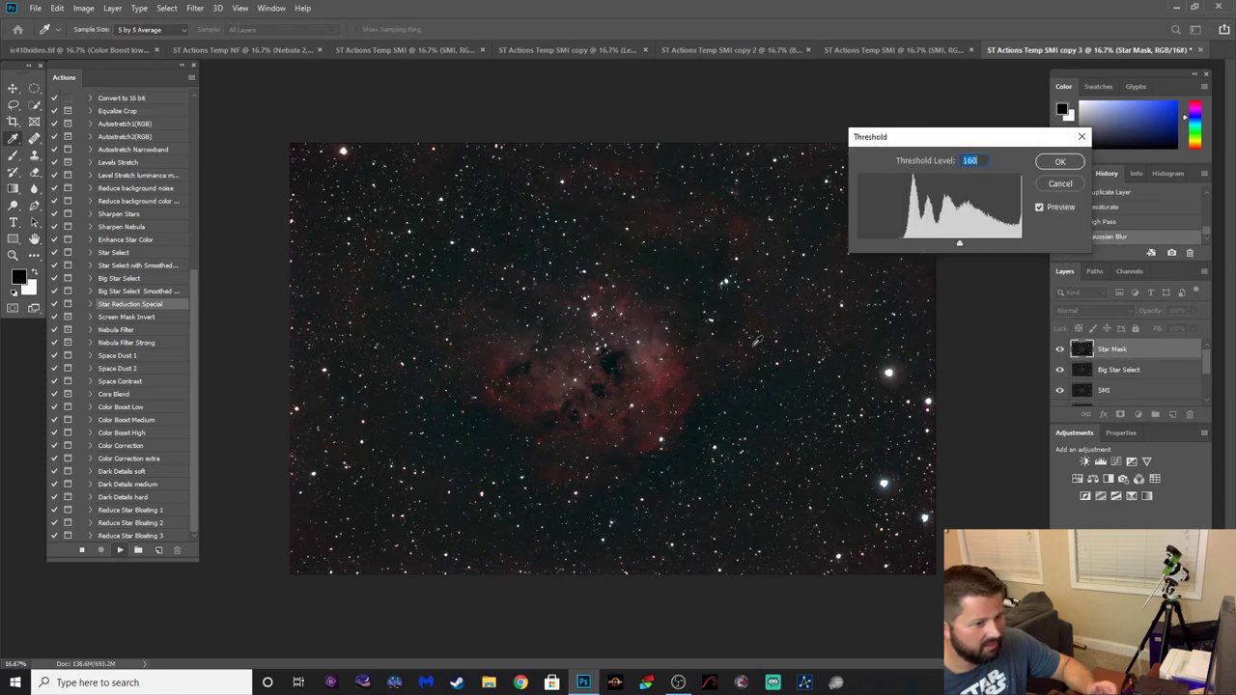
key("Return")
key("Return")
key("Return")
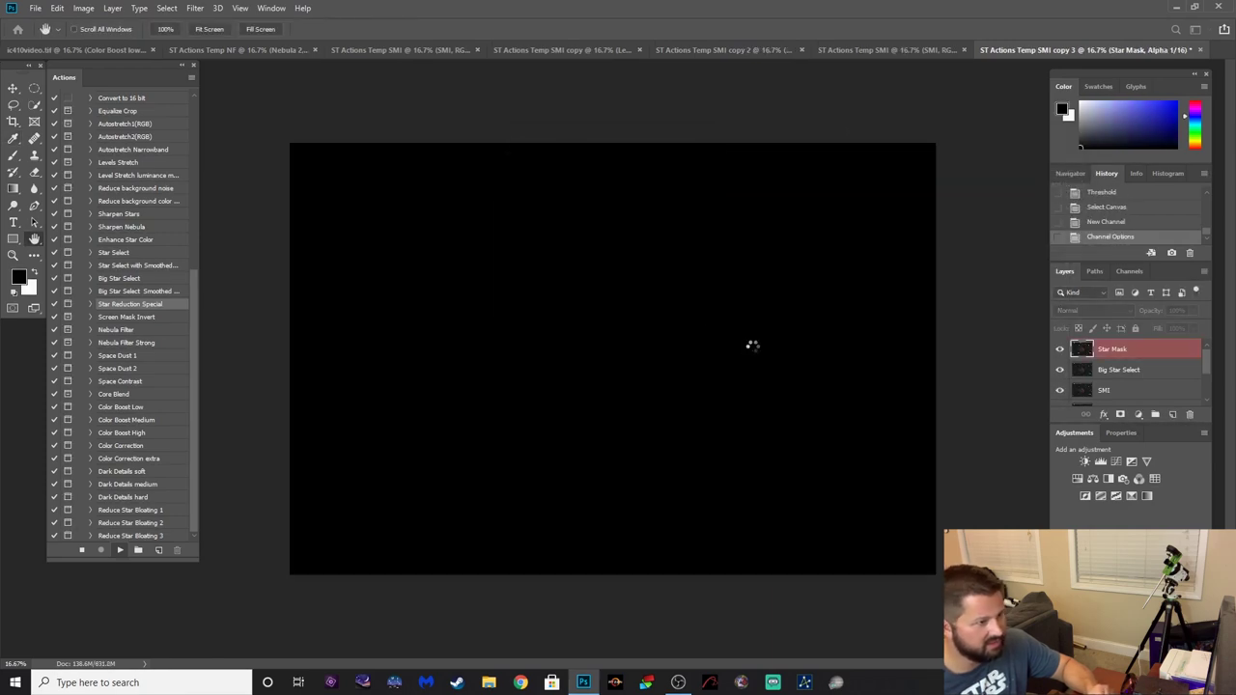
key("Return")
key("Return")
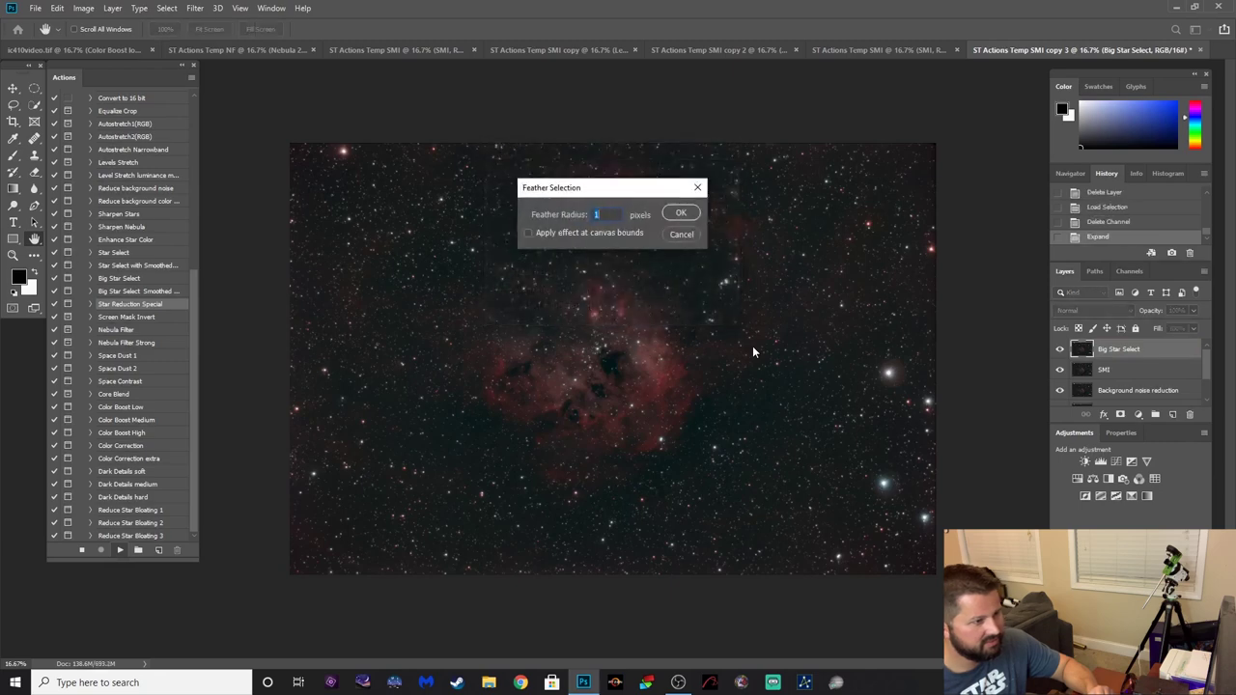
key("Return")
key("Return")
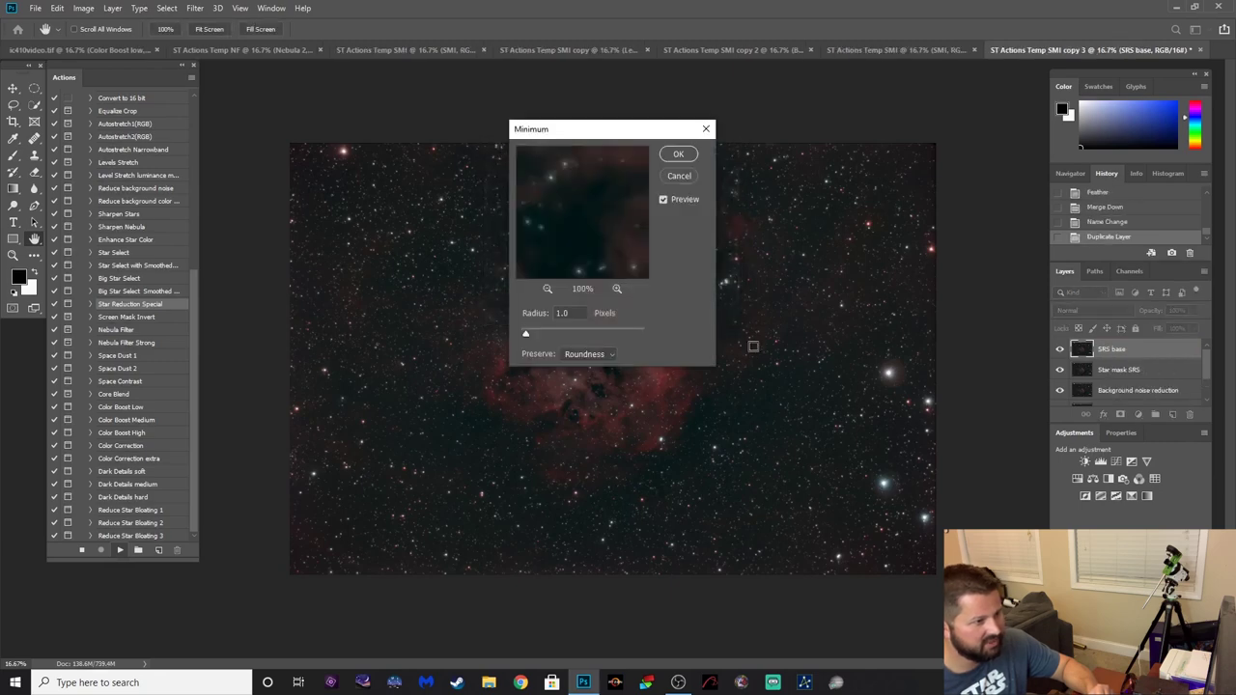
key("Return")
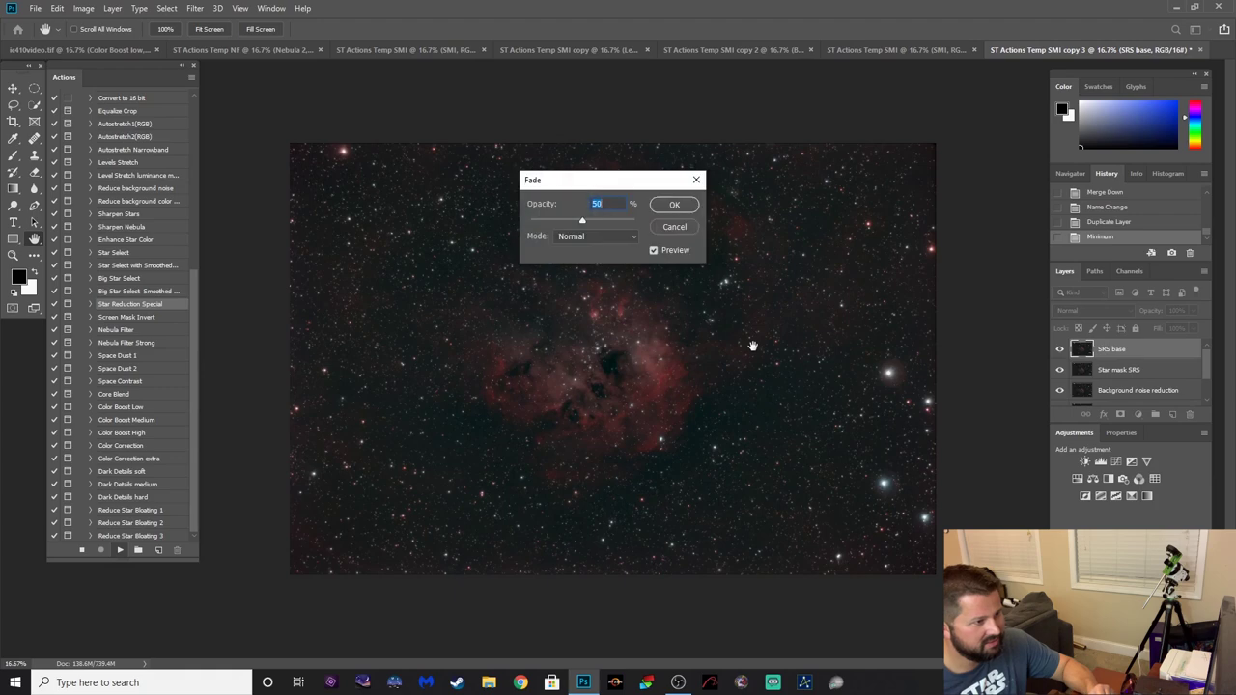
key("Return")
Accept High Pass 1.5 and blur 1.0, discard the temp copy, and name the layer Star Reduction Special.
key("Return")
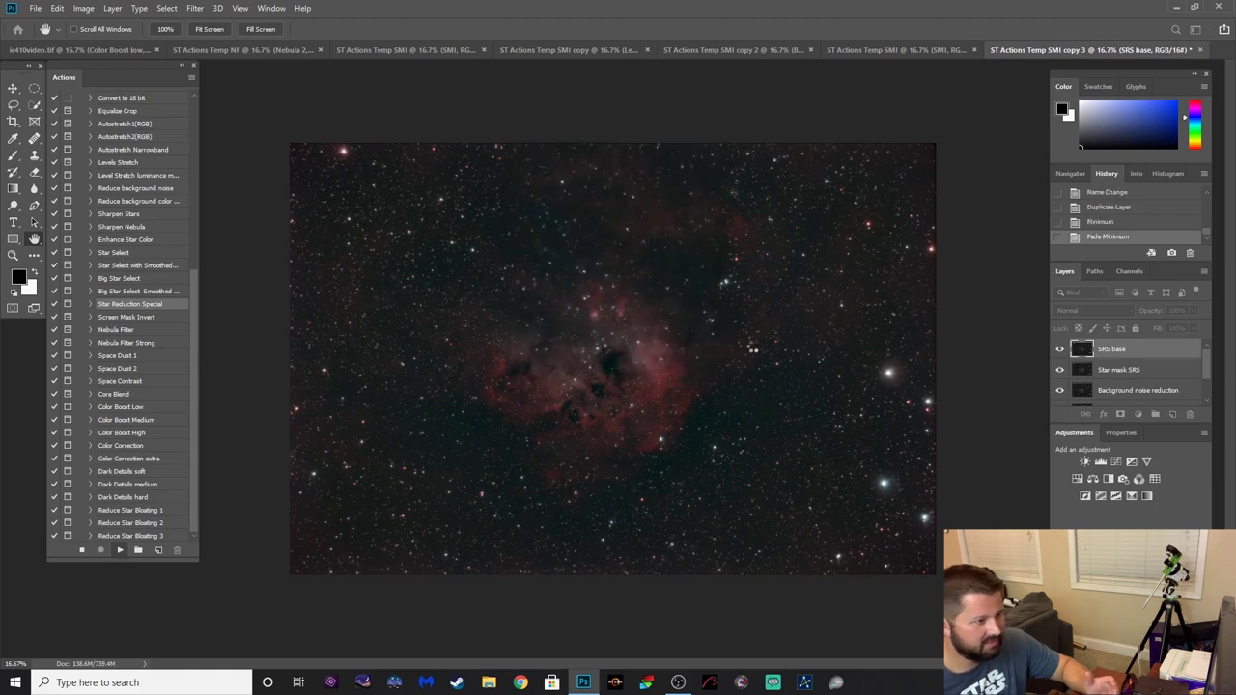
key("Return")
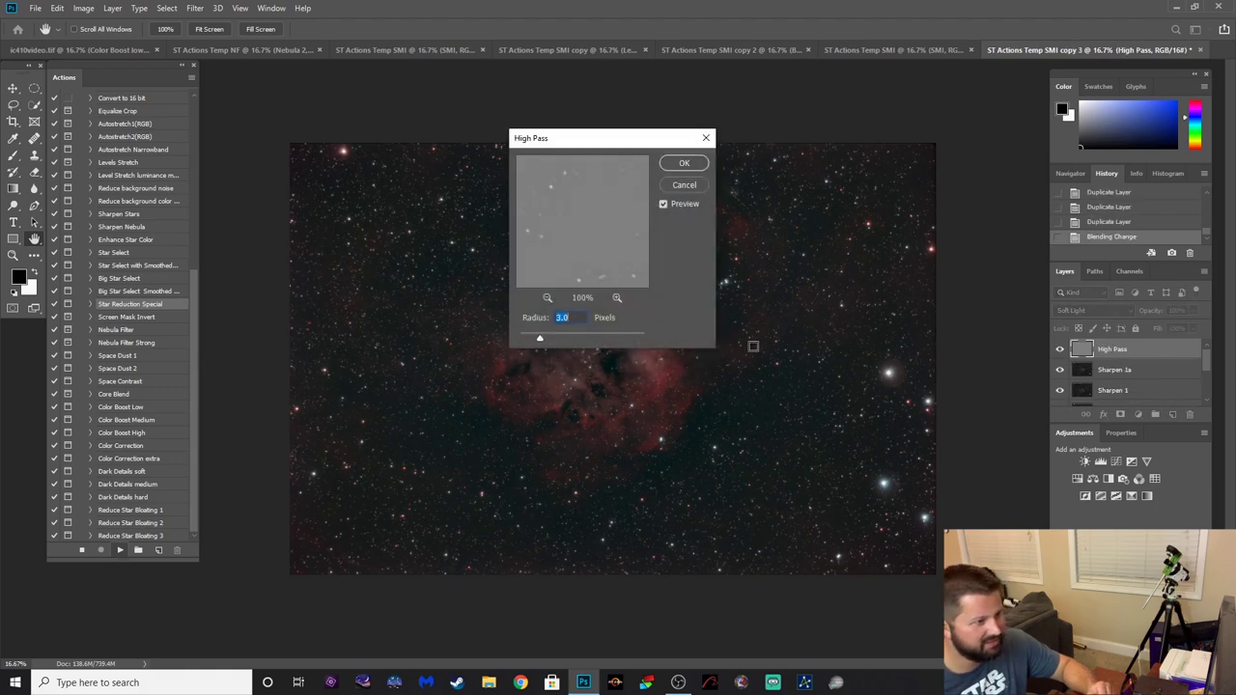
key("Return")
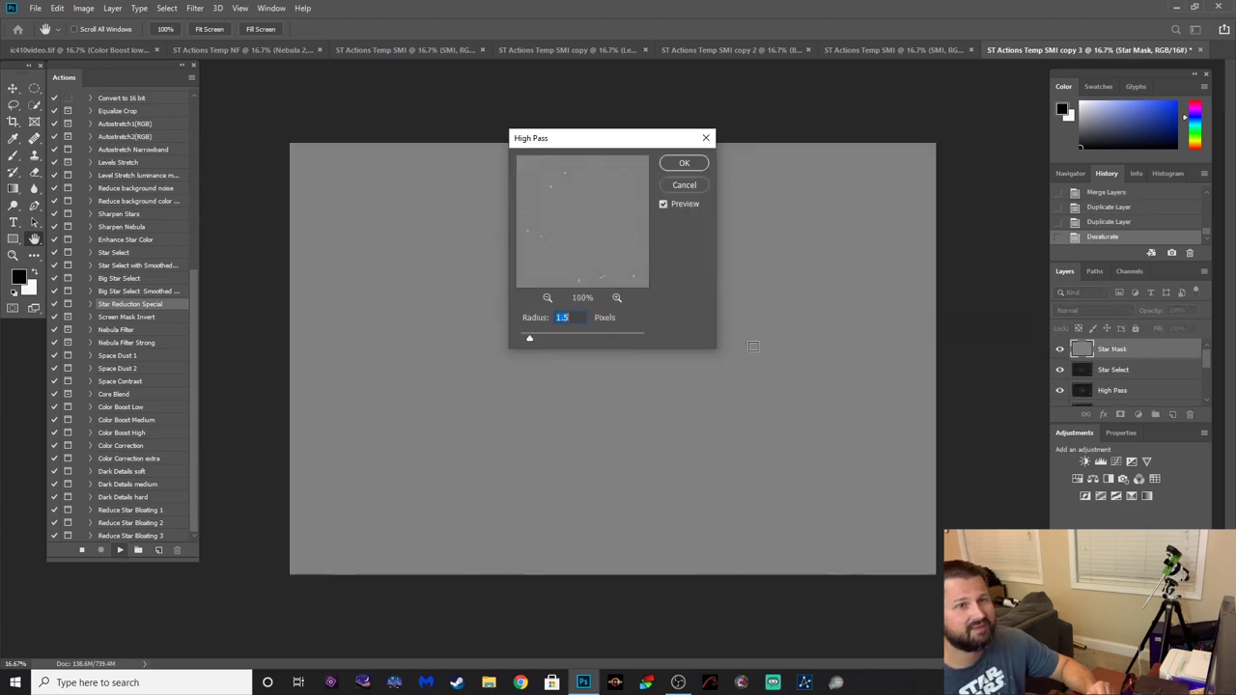
key("Return")
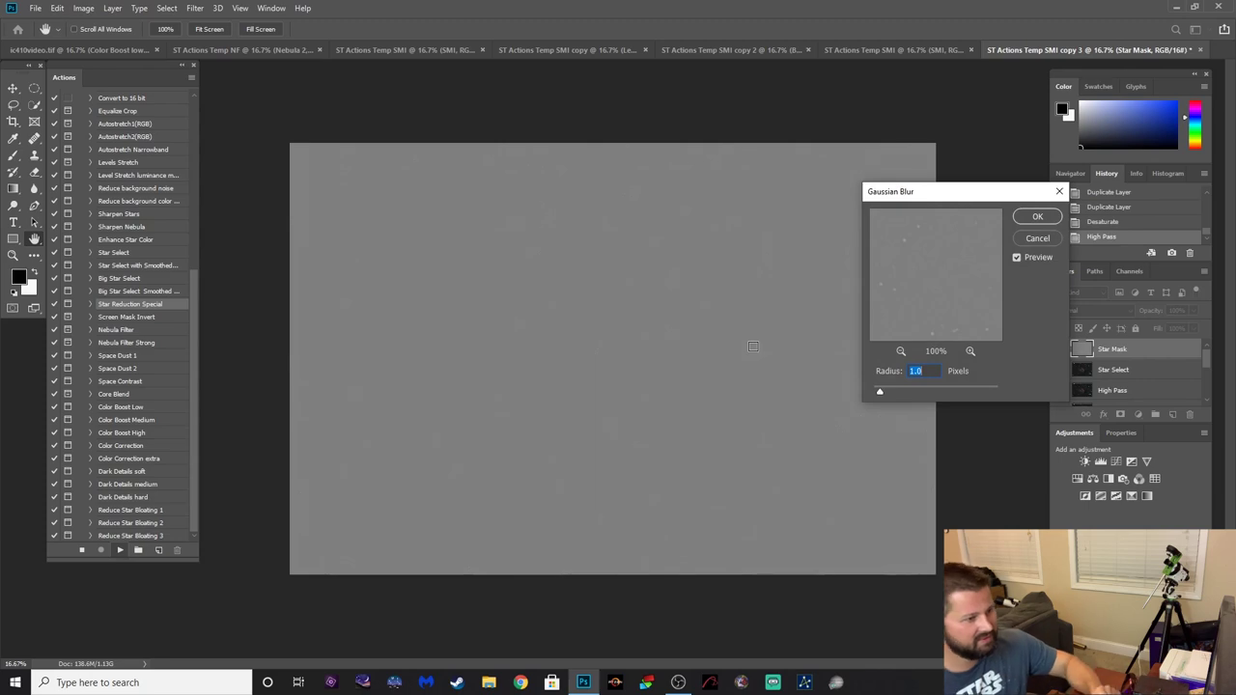
key("Return")
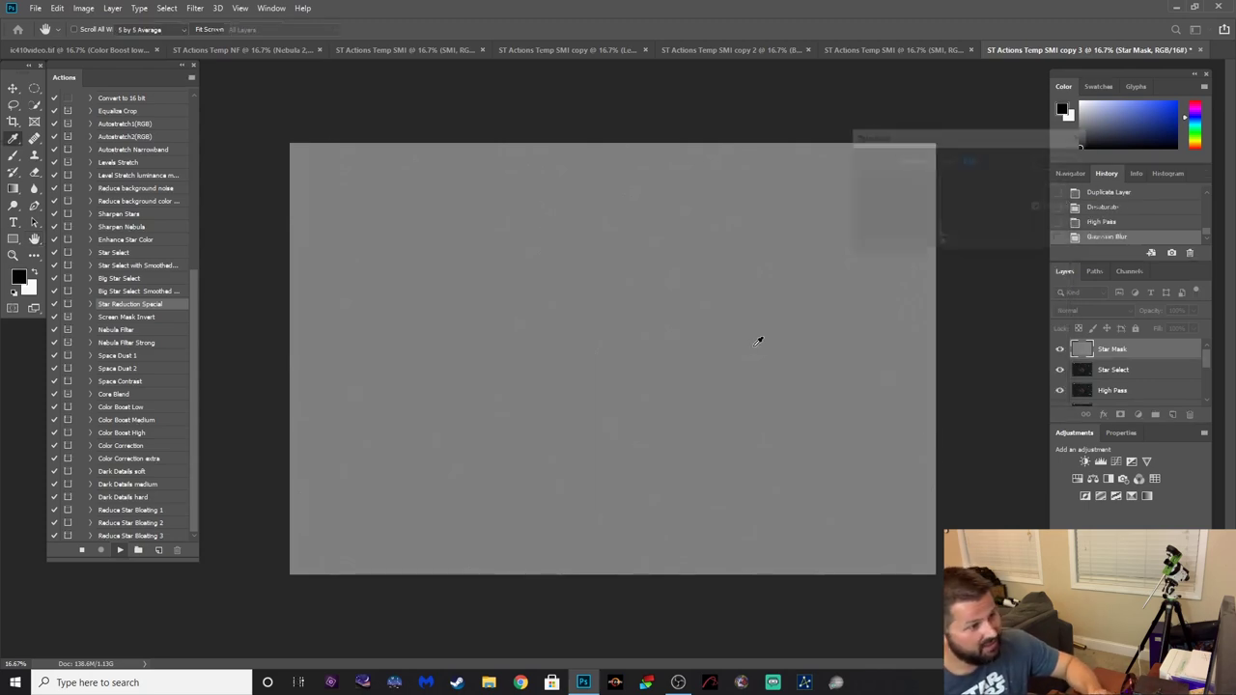
key("Return")
key("Return")
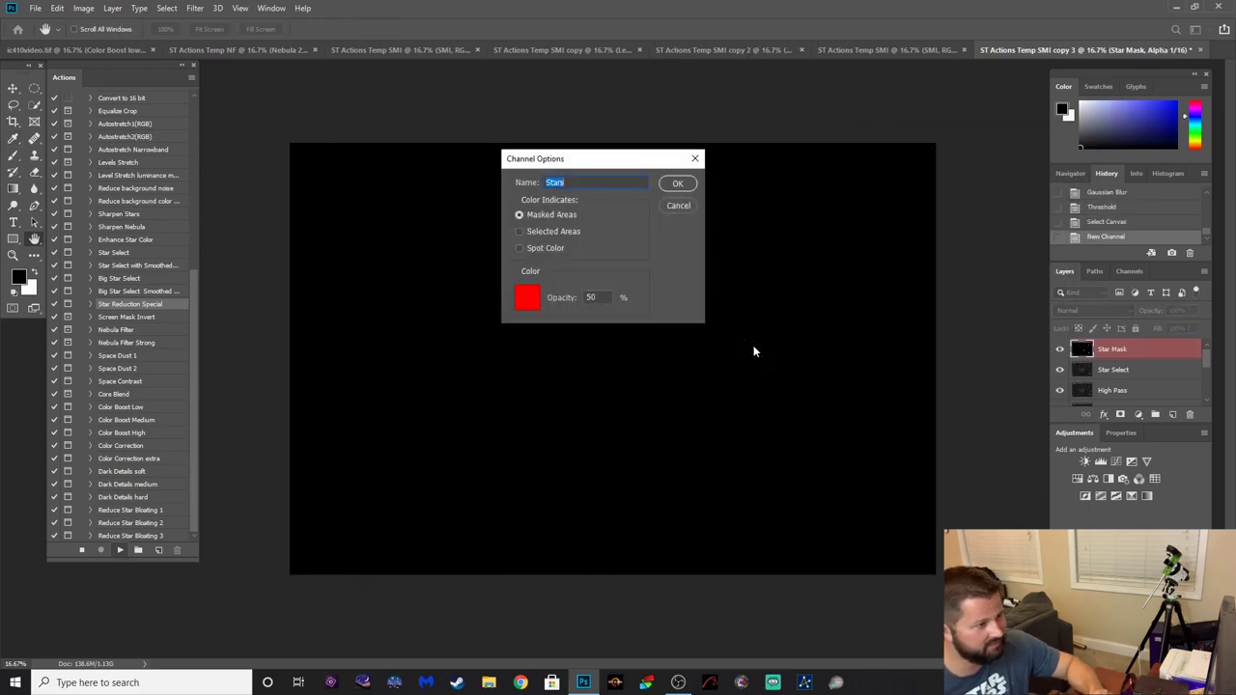
key("Return")
key("Return")
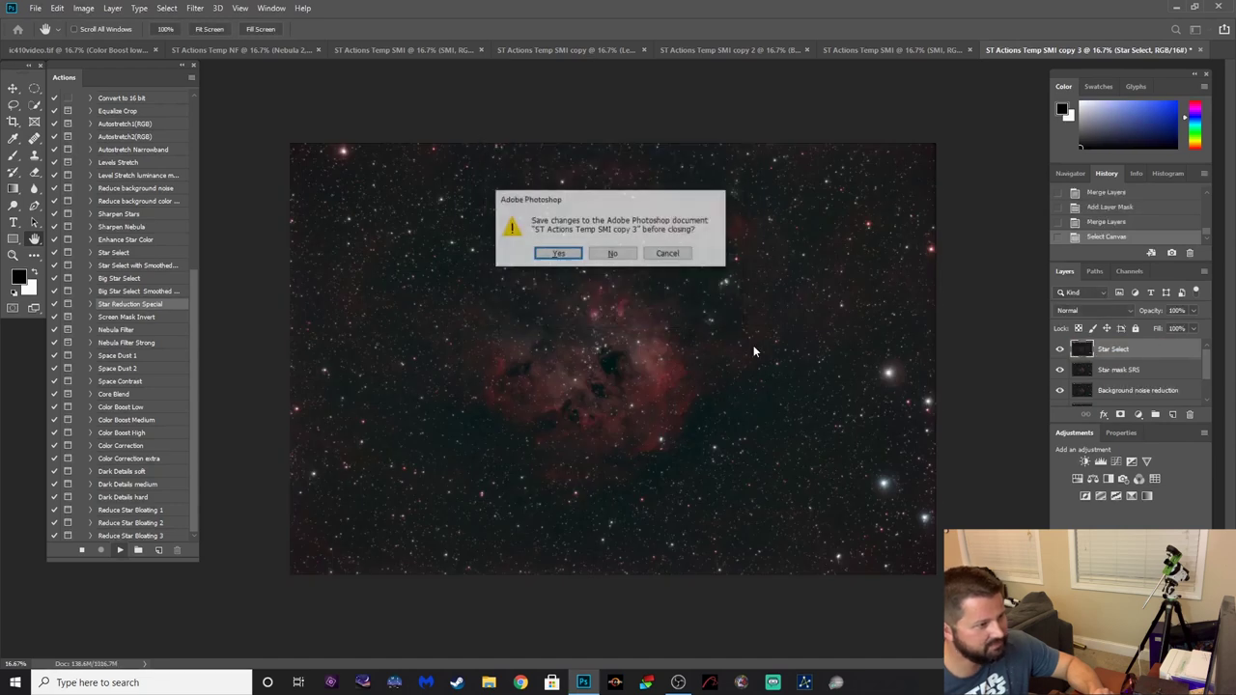
key("n")
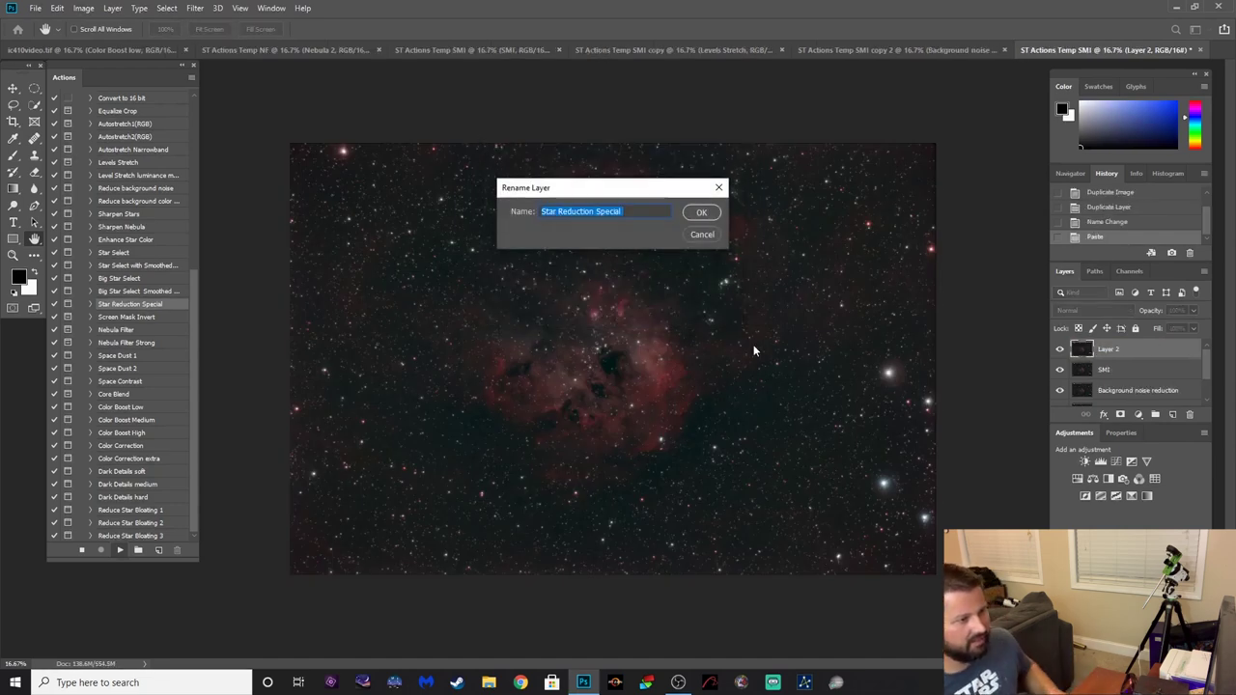
key("Return")
Accept the next pass's duplicate, High Pass, blur, Stars channel and 2-pixel selection expansion.
key("Return")
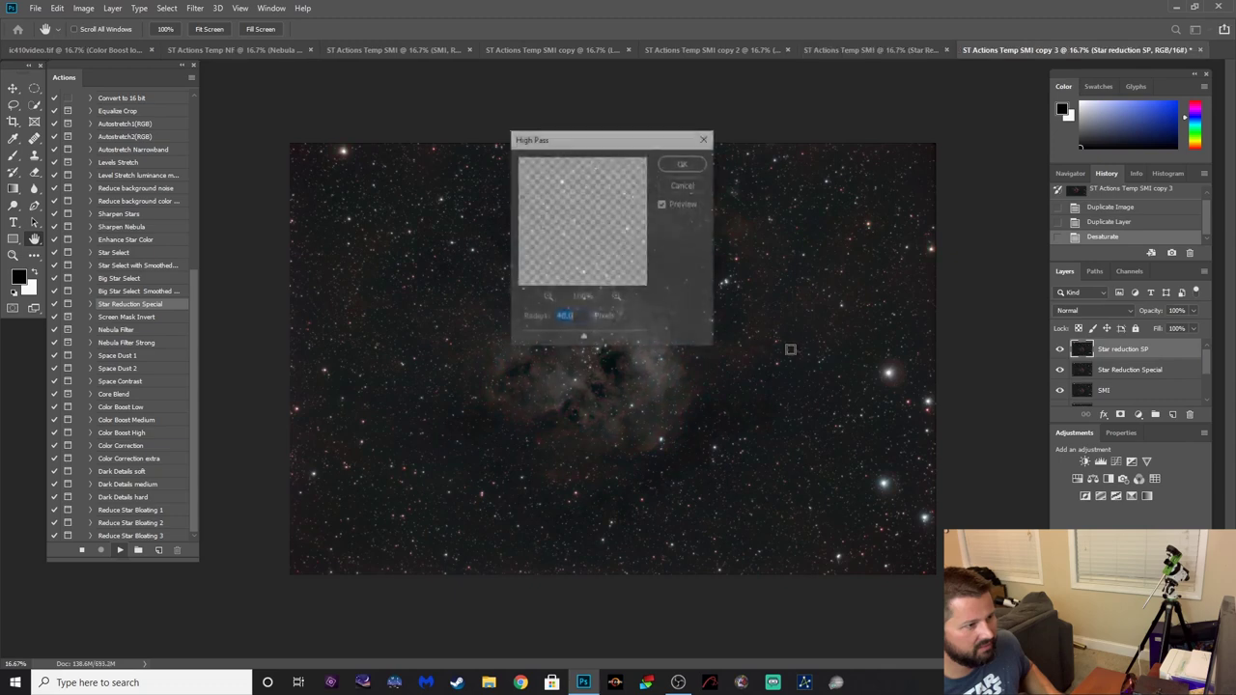
key("Return")
key("Return")
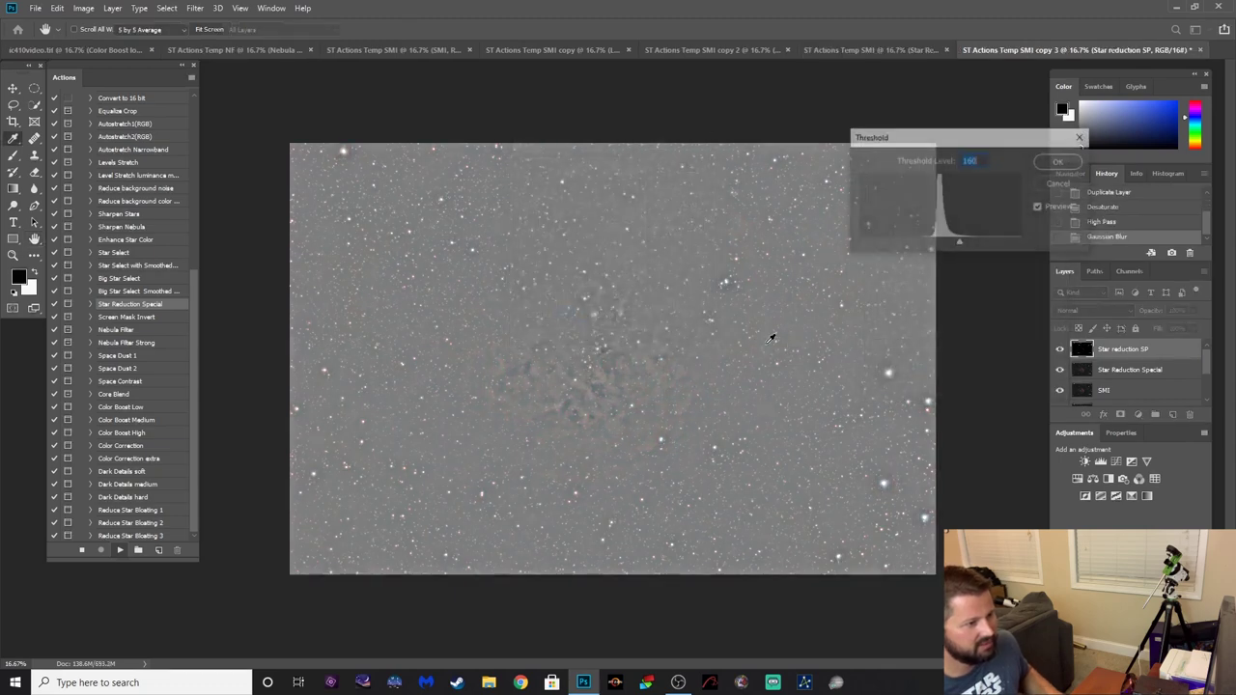
key("Return")
key("Return")
key("Return")
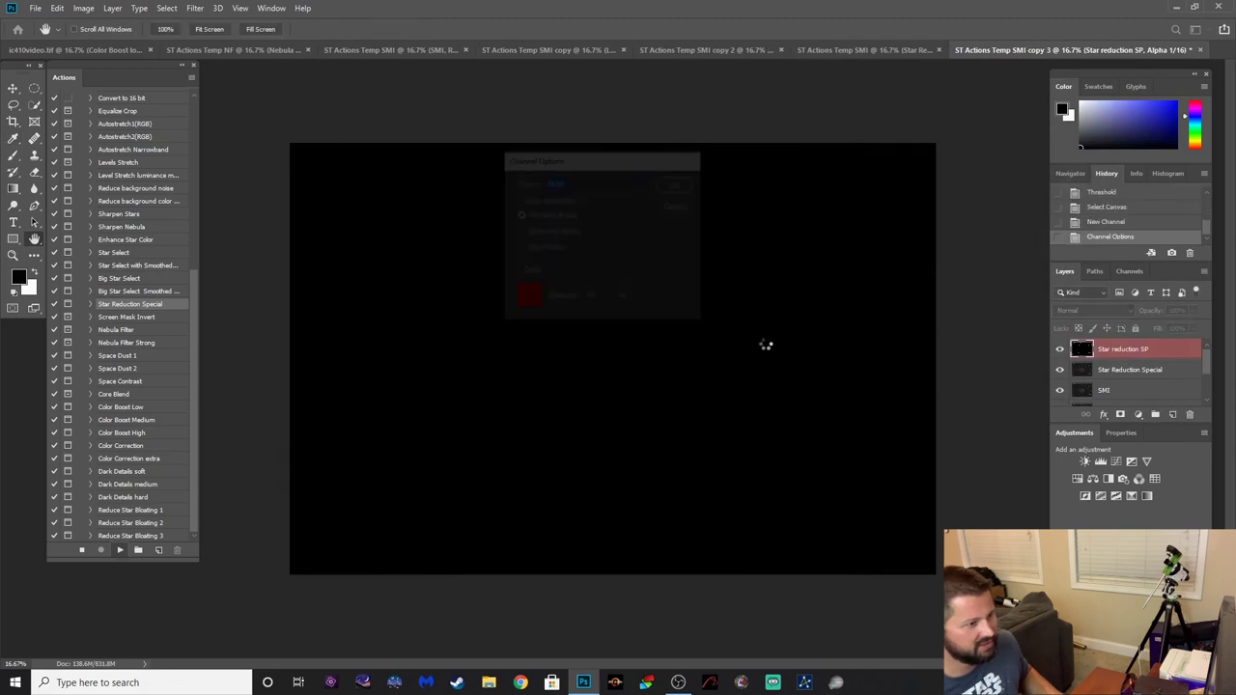
key("Return")
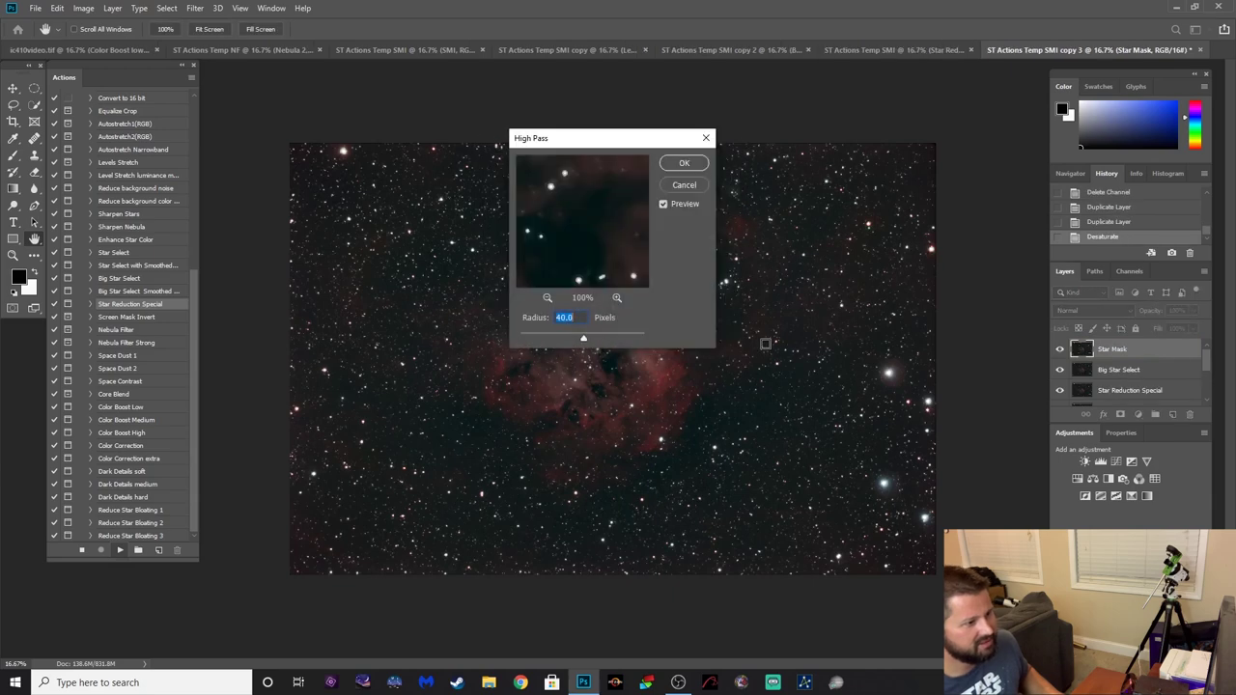
key("Return")
key("Return")
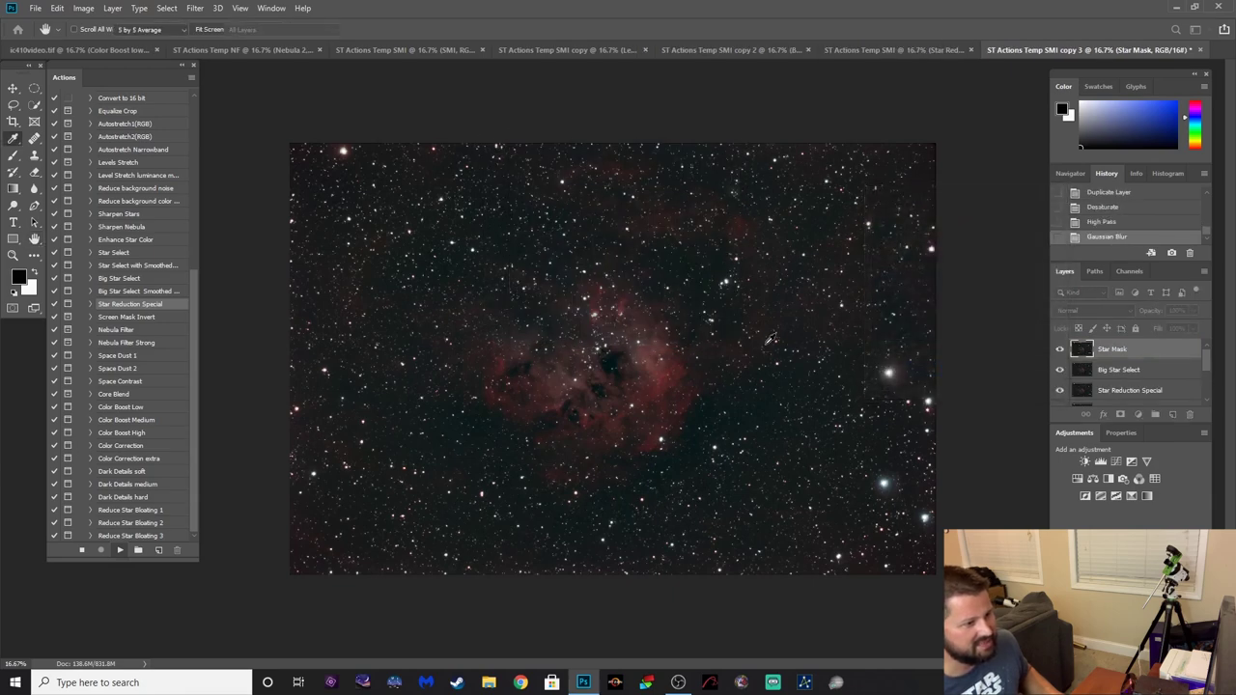
key("Return")
key("Return")
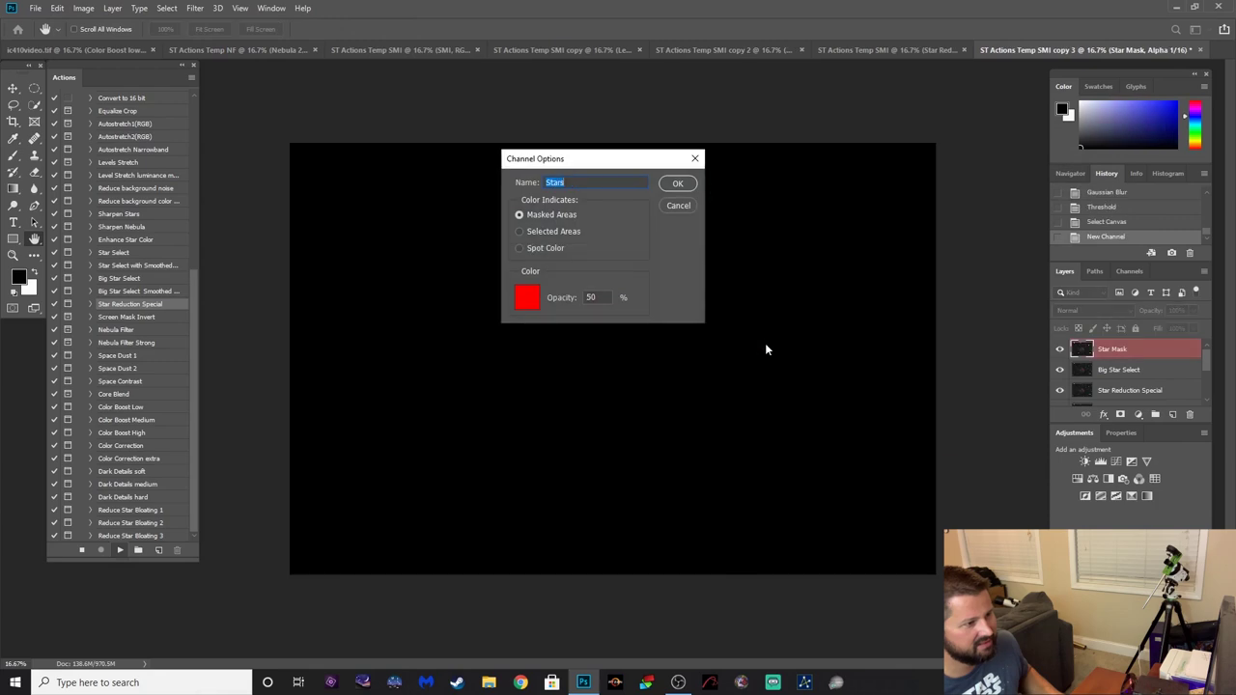
key("Return")
key("Return")
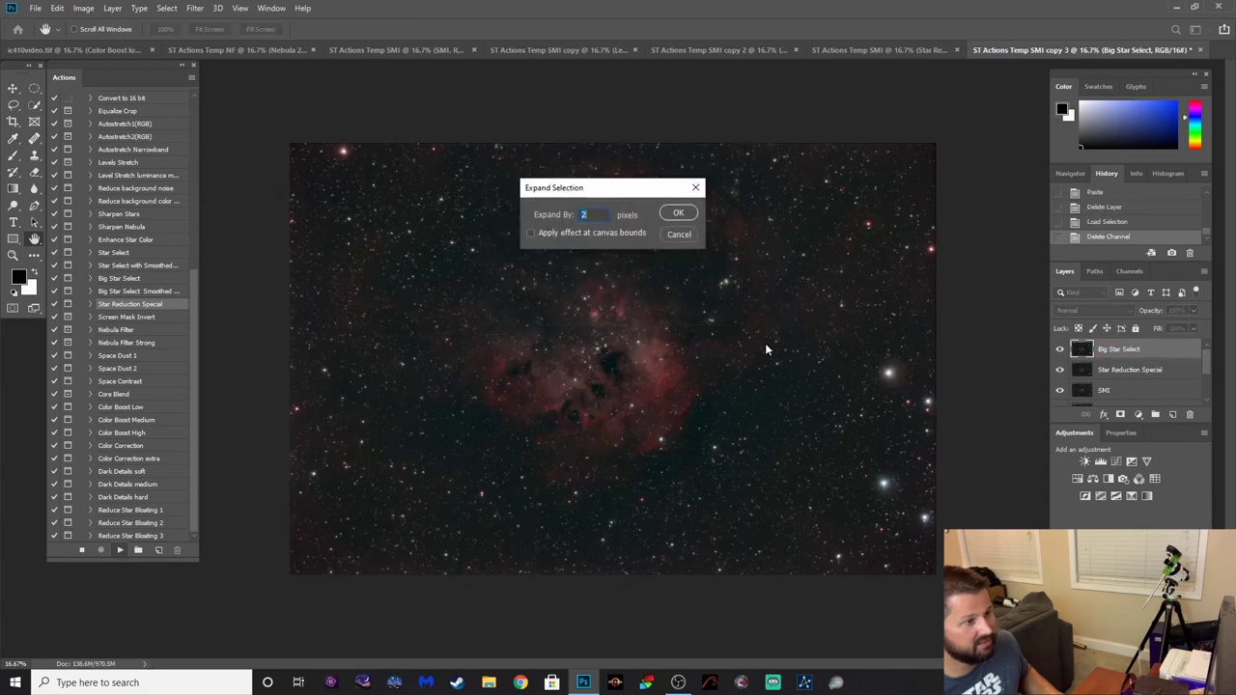
key("Return")
key("Return")
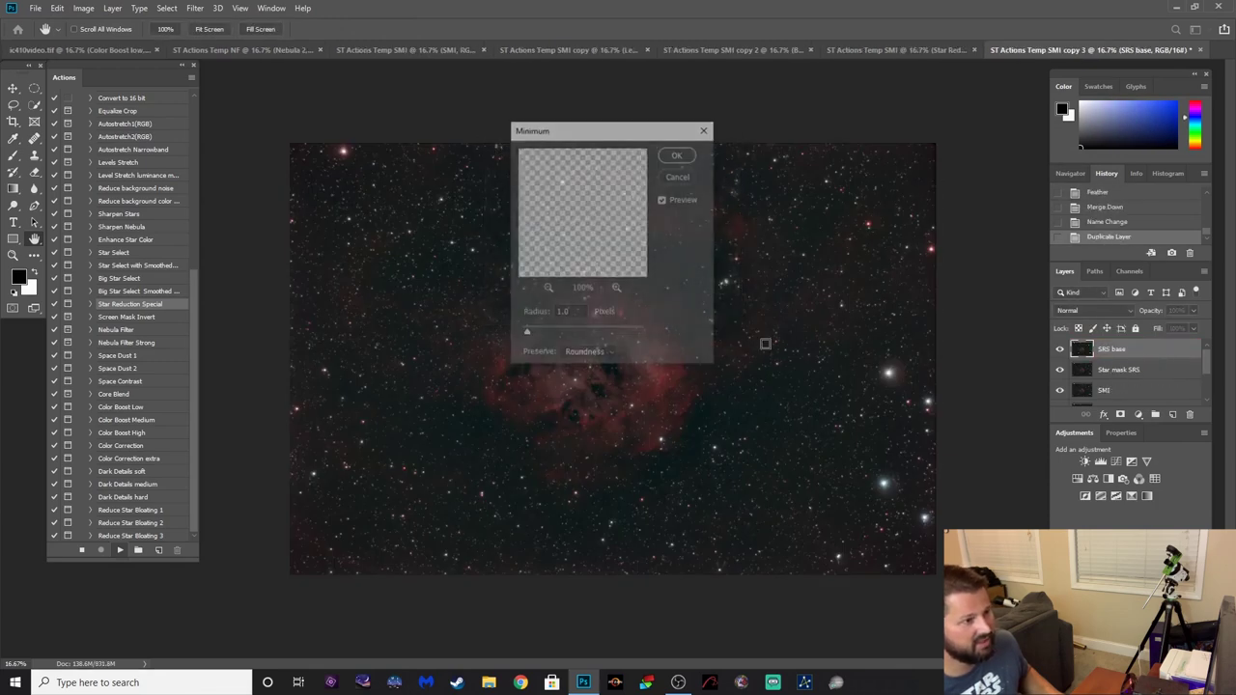
Apply and fade the Minimum filter, then accept High Pass 1.5, blur and the new channel.
key("Return")
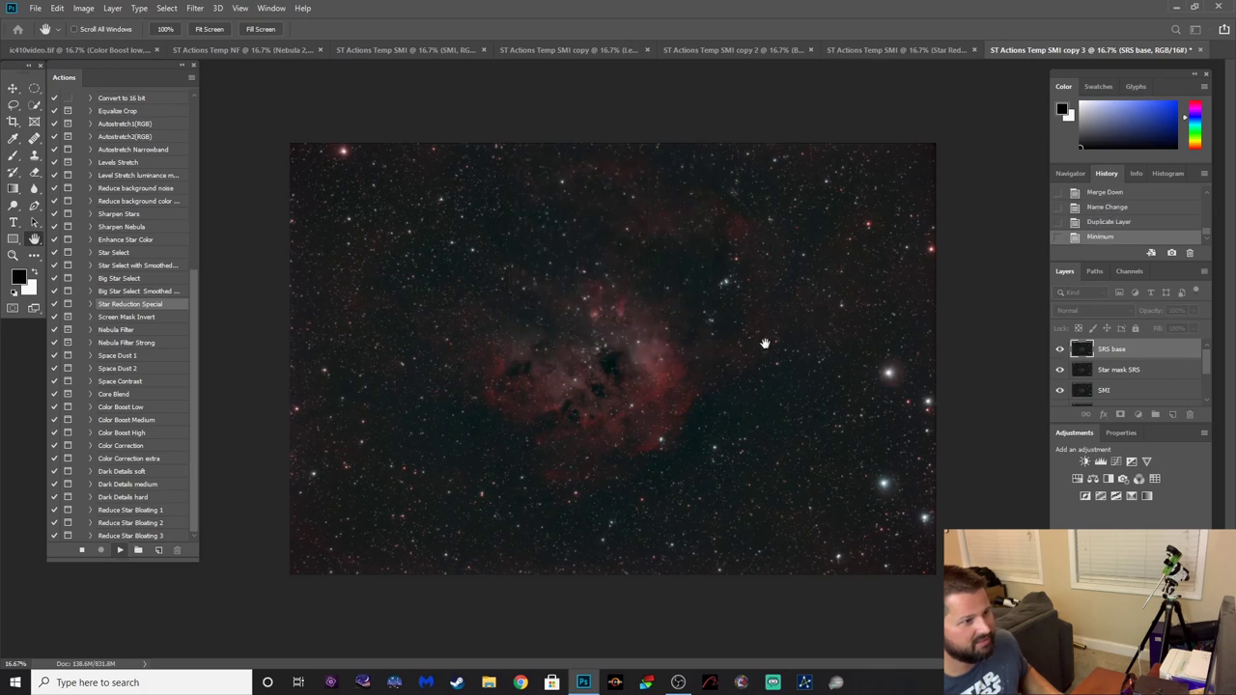
key("Return")
key("Return")
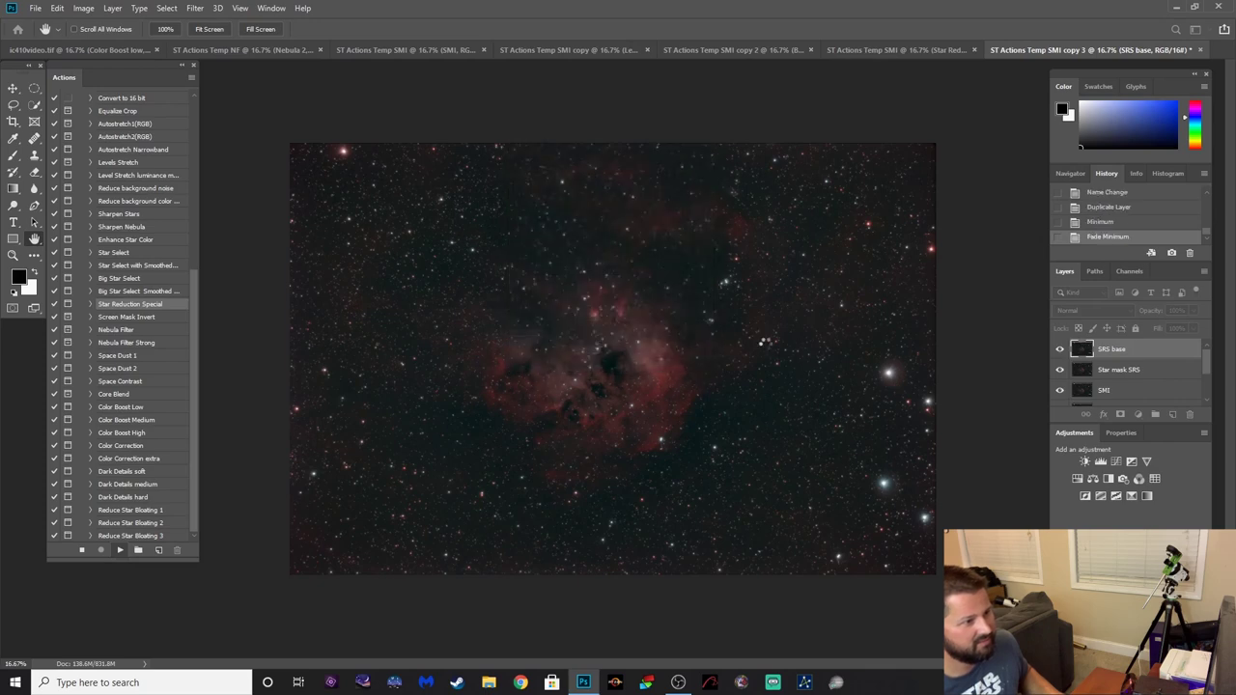
key("Return")
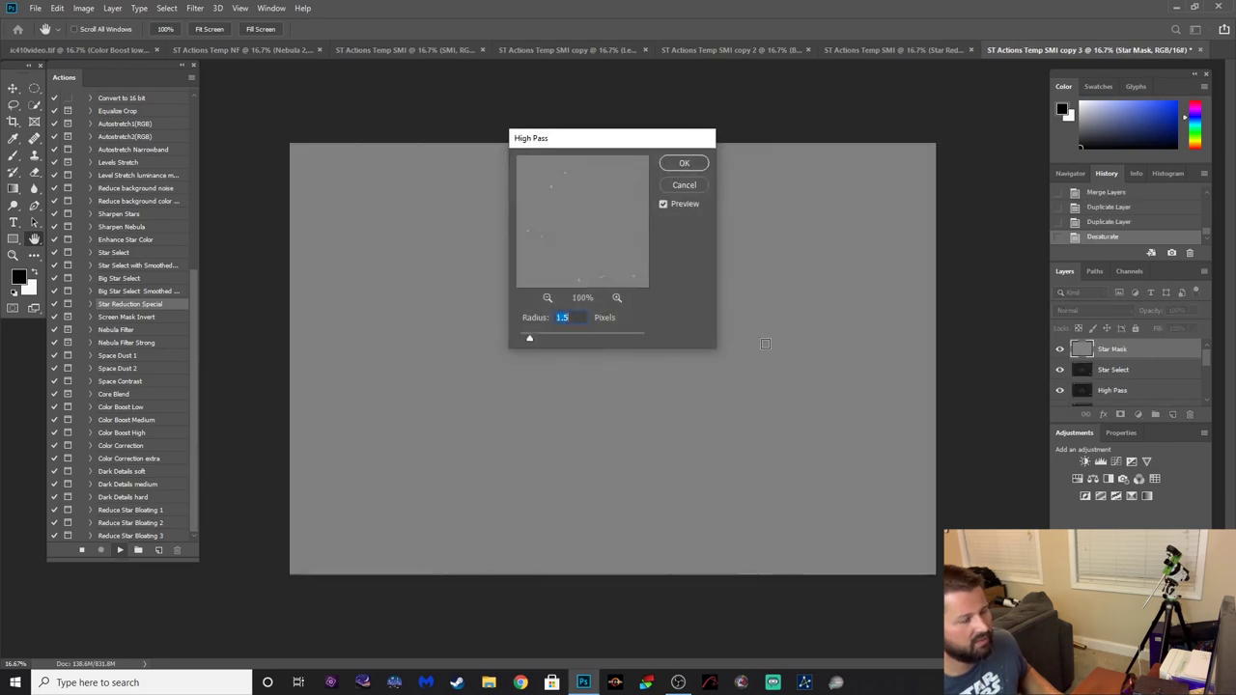
key("Return")
key("Return")
key("Return")
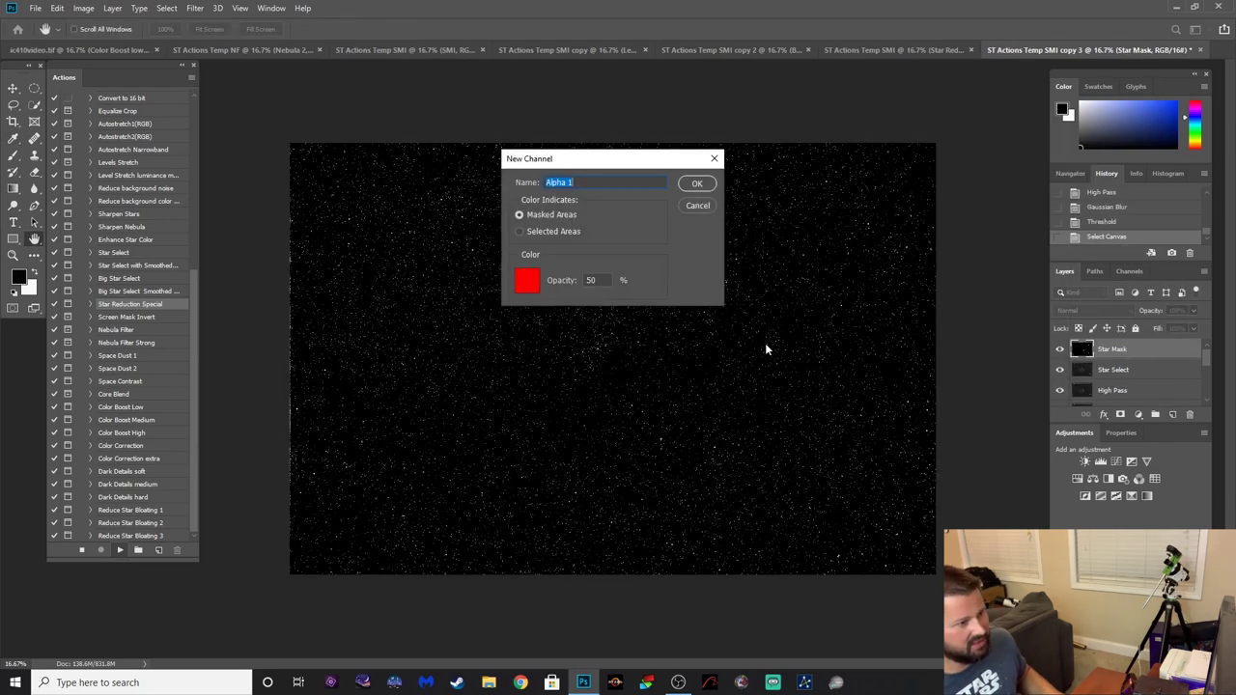
key("Return")
key("Return")
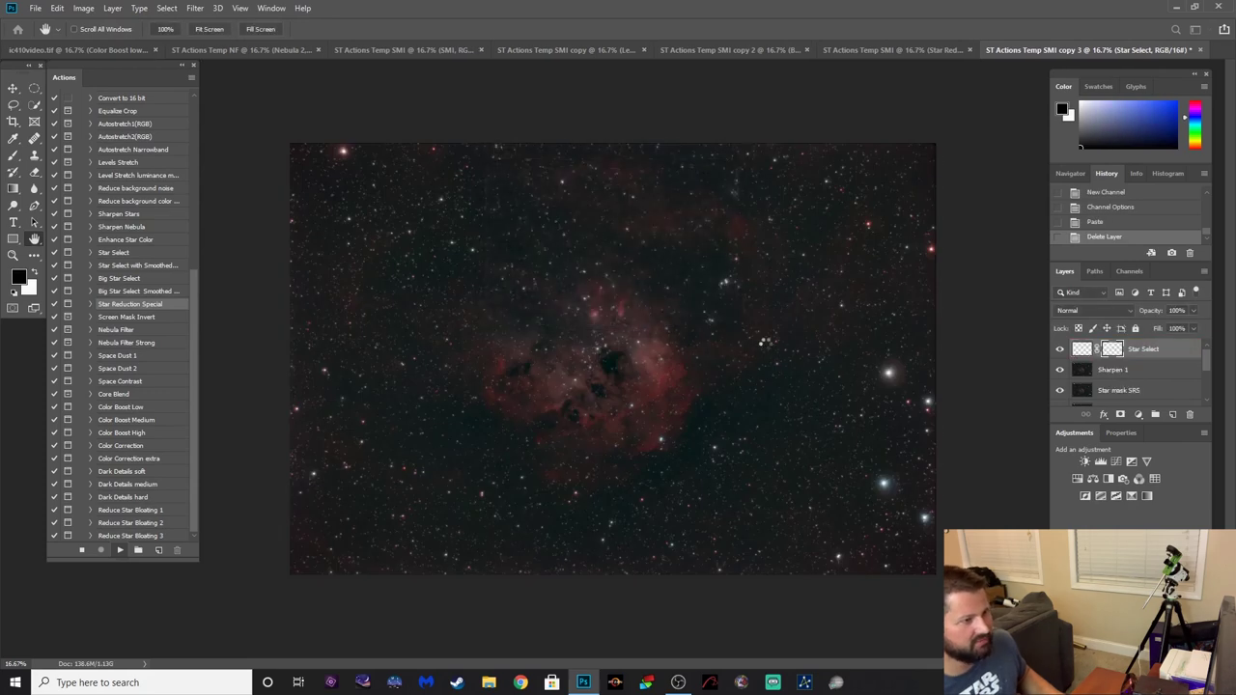
key("Return")
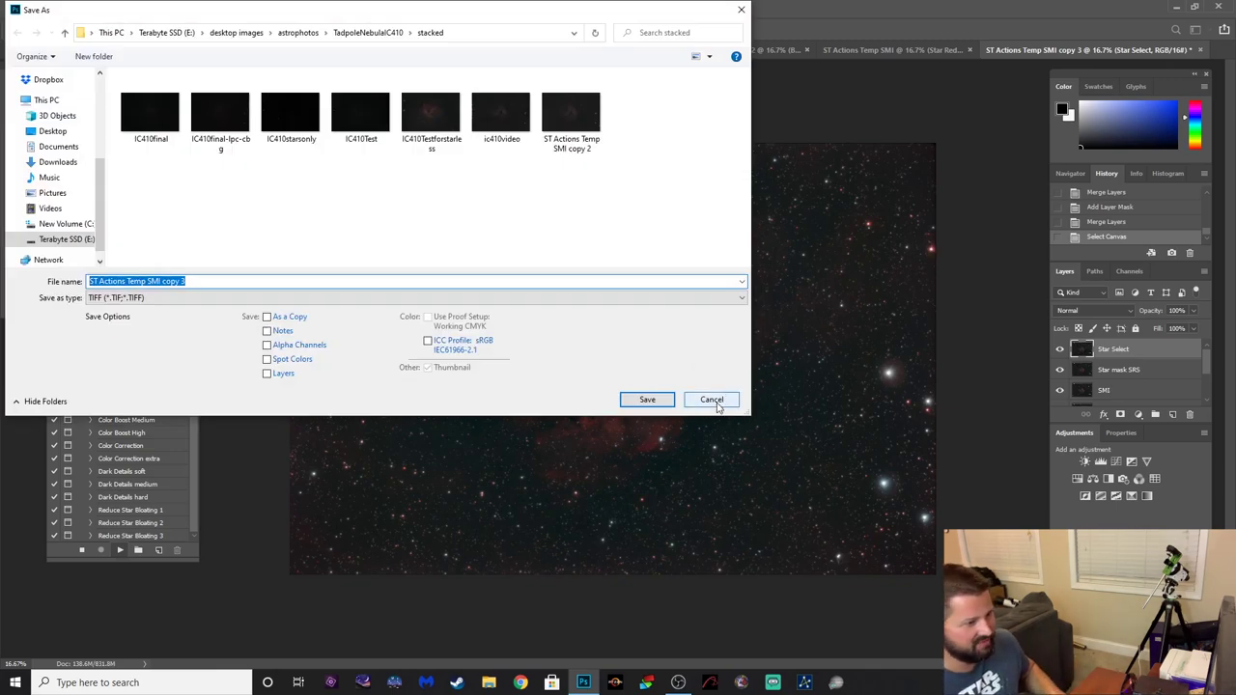
Cancel the TIFF Save As and compare the image with Star Select hidden and shown, including up close.
left_click(716, 400)
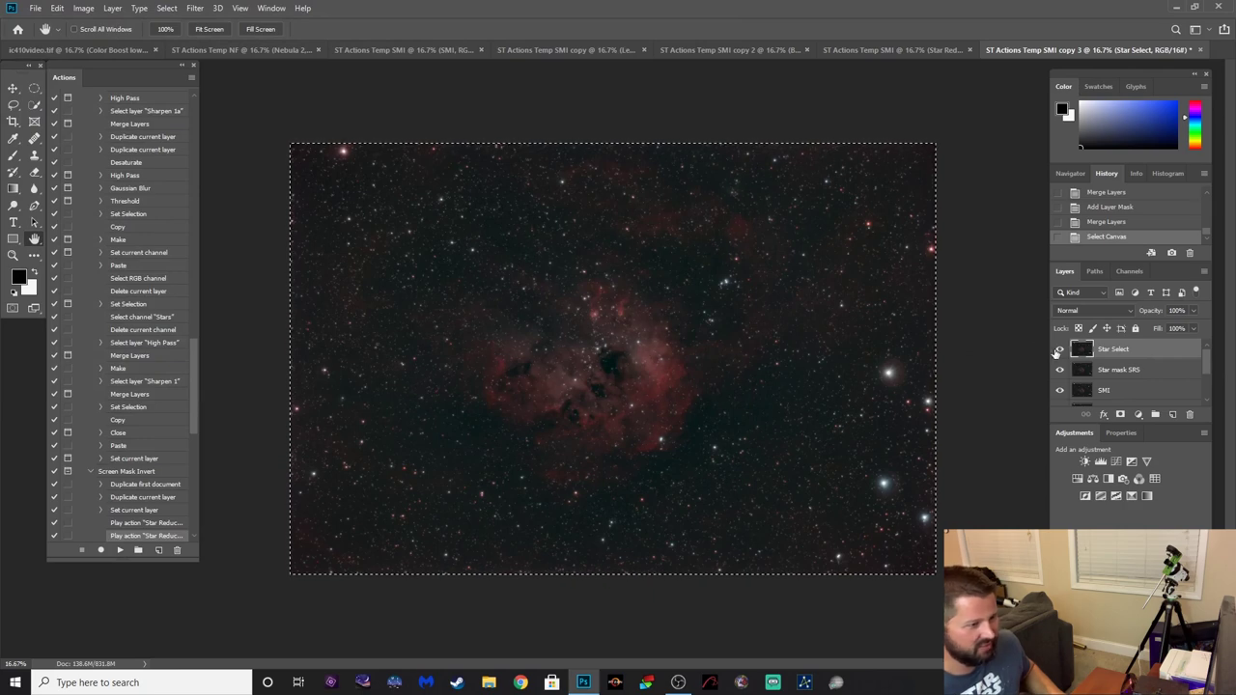
left_click(1061, 349)
left_click(1060, 348)
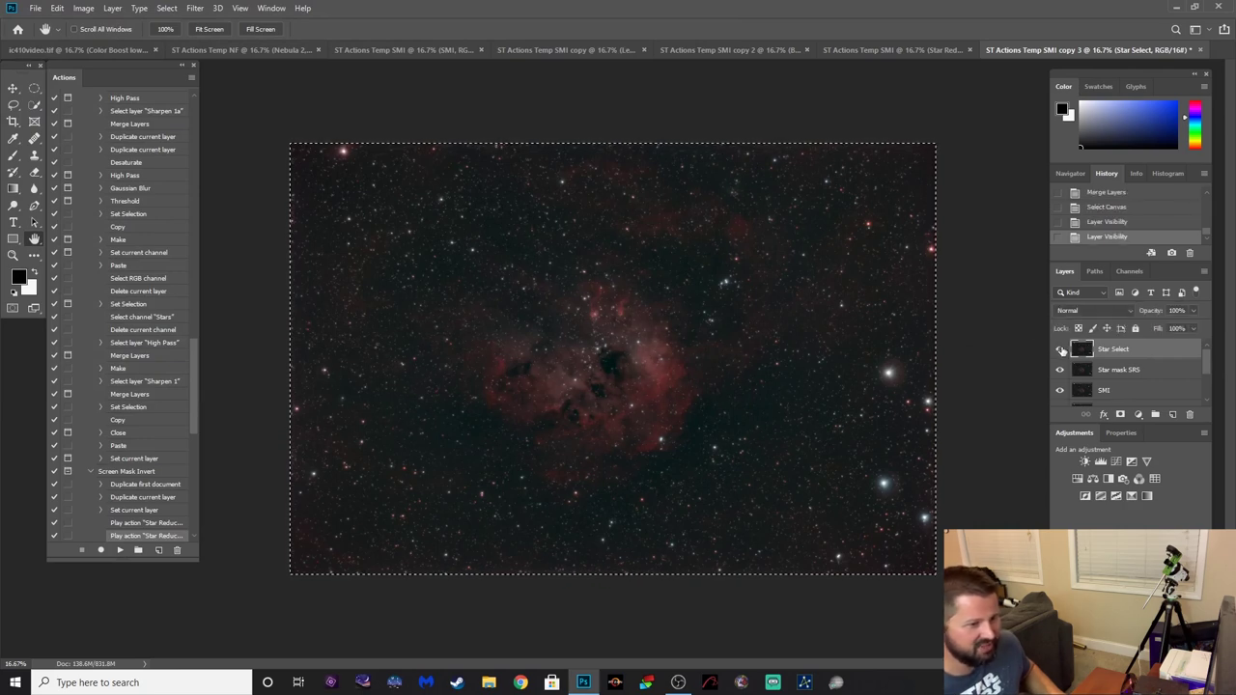
left_click(1060, 349)
left_click(1061, 351)
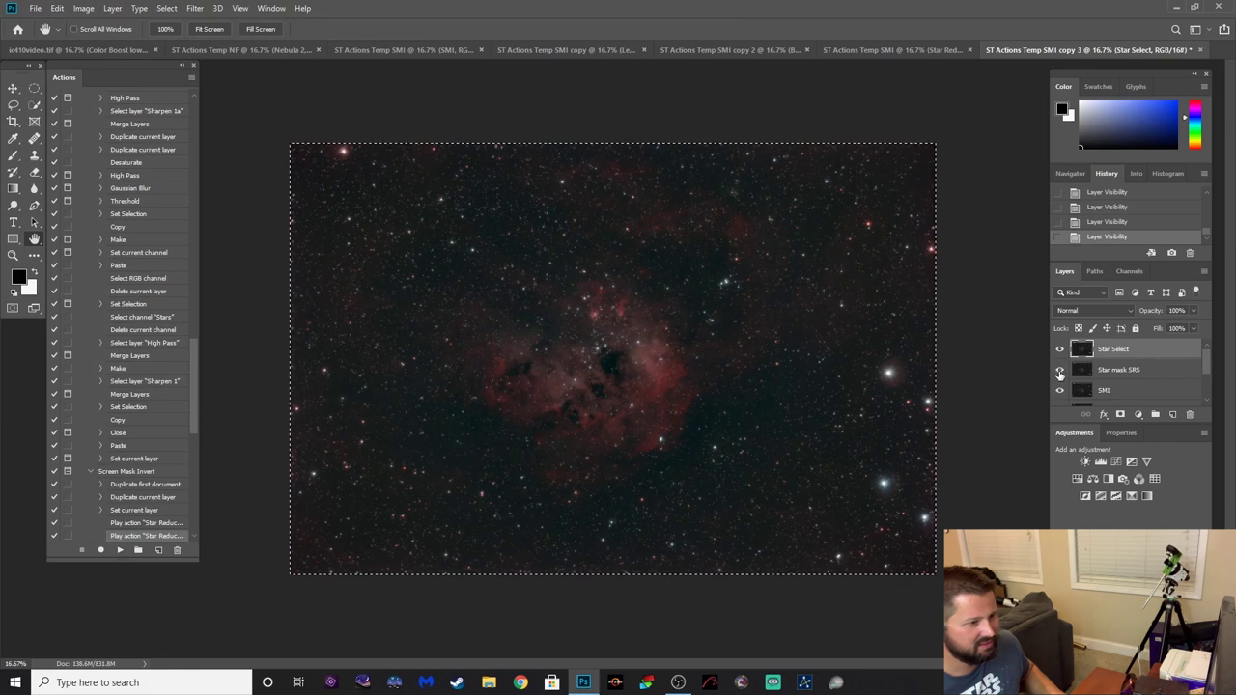
left_click(1059, 355)
left_click(1060, 354)
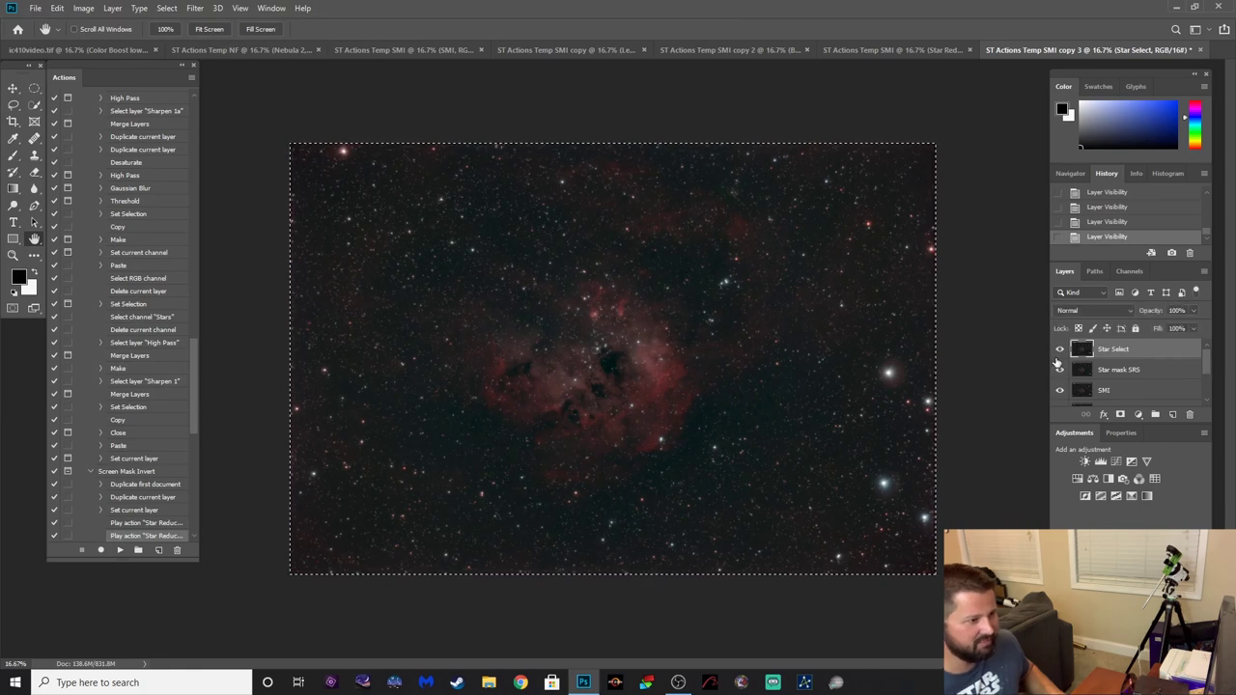
key("ctrl+plus")
key("ctrl+plus")
key("ctrl+plus")
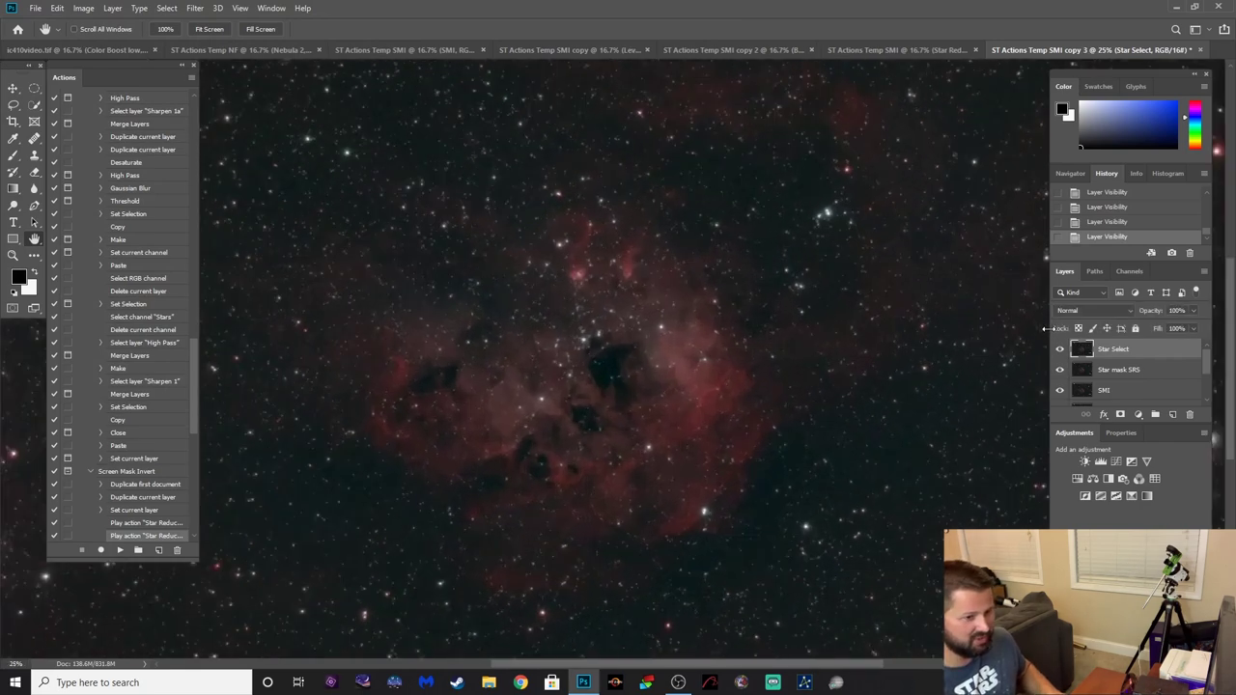
left_click(1059, 350)
left_click(1059, 350)
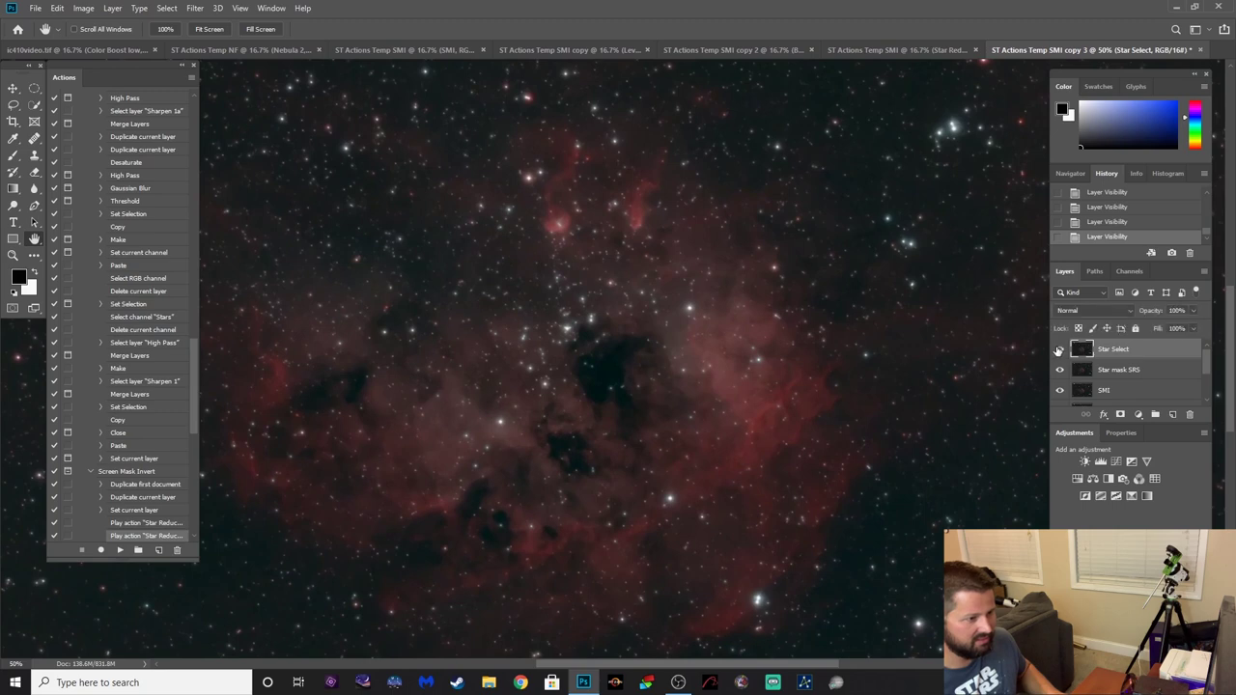
left_click(1059, 351)
left_click(1060, 350)
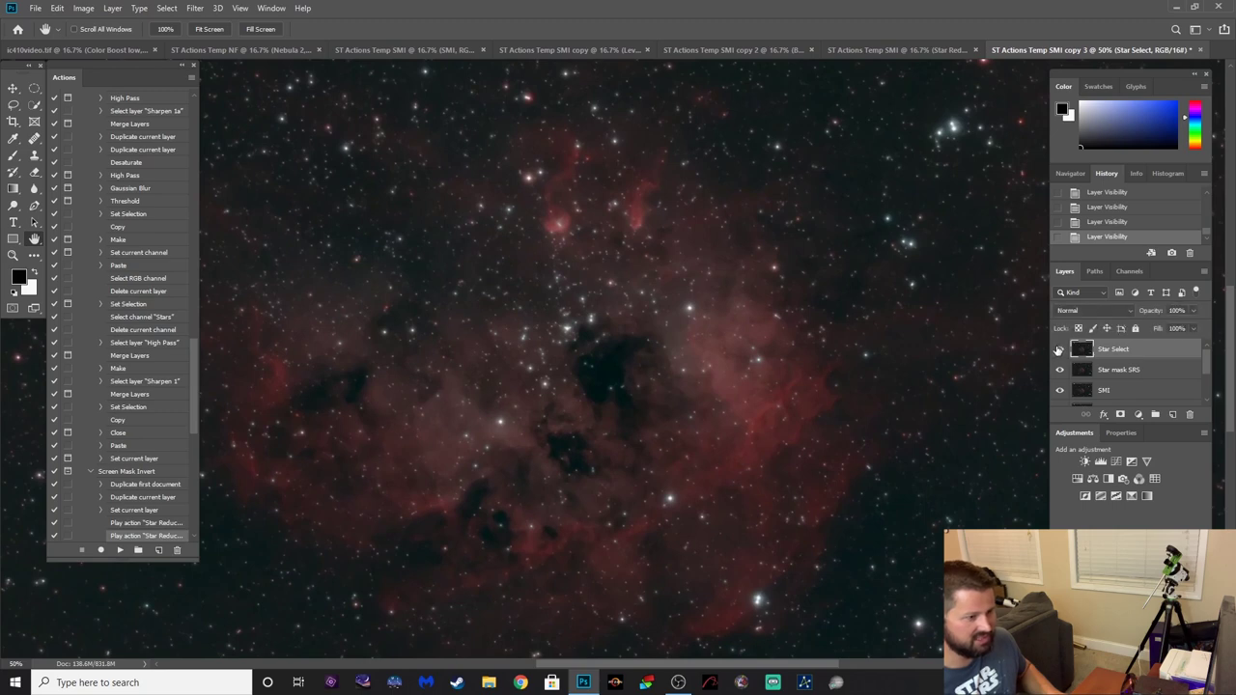
Undo the two accidental white fills with Edit > Undo and zoom back out.
key("ctrl+plus")
key("ctrl+BackSpace")
key("ctrl+BackSpace")
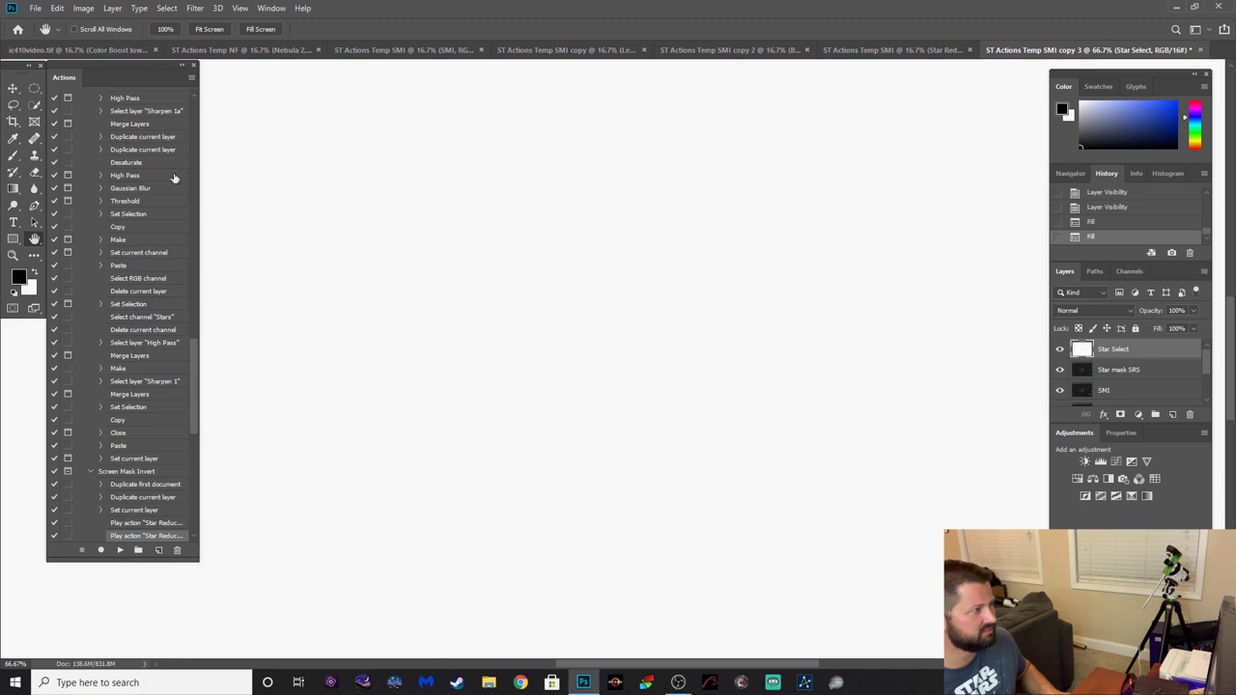
left_click(57, 8)
left_click(73, 21)
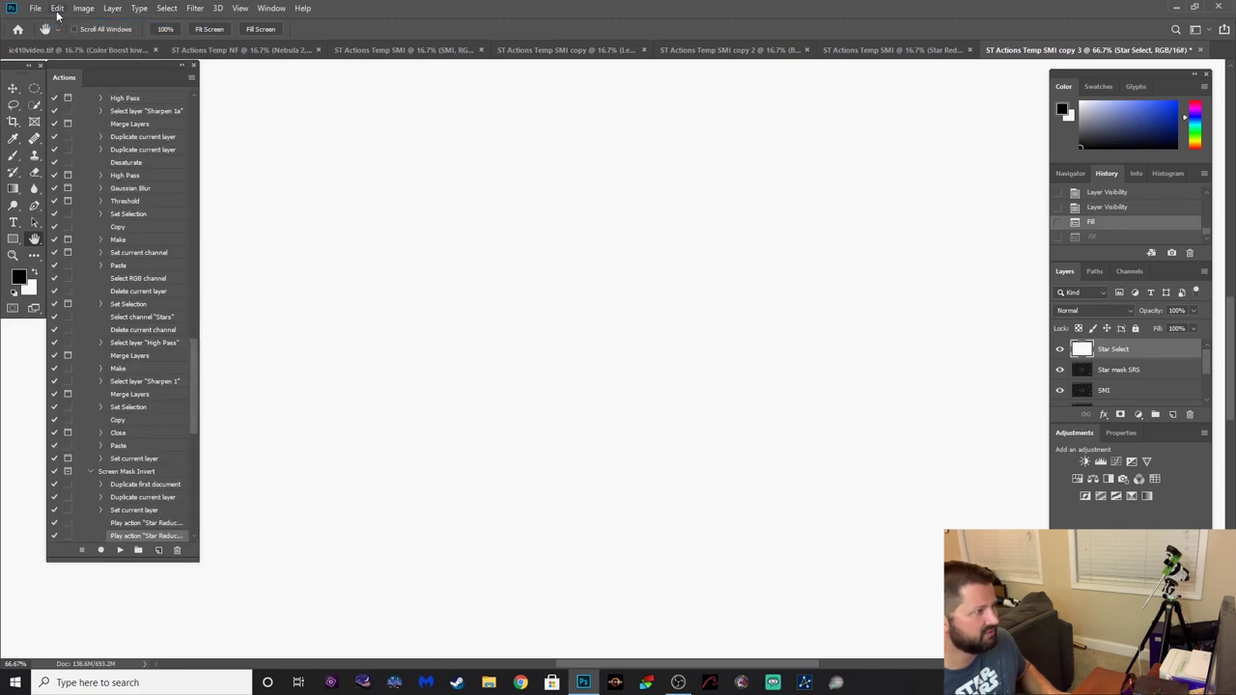
left_click(57, 8)
left_click(68, 22)
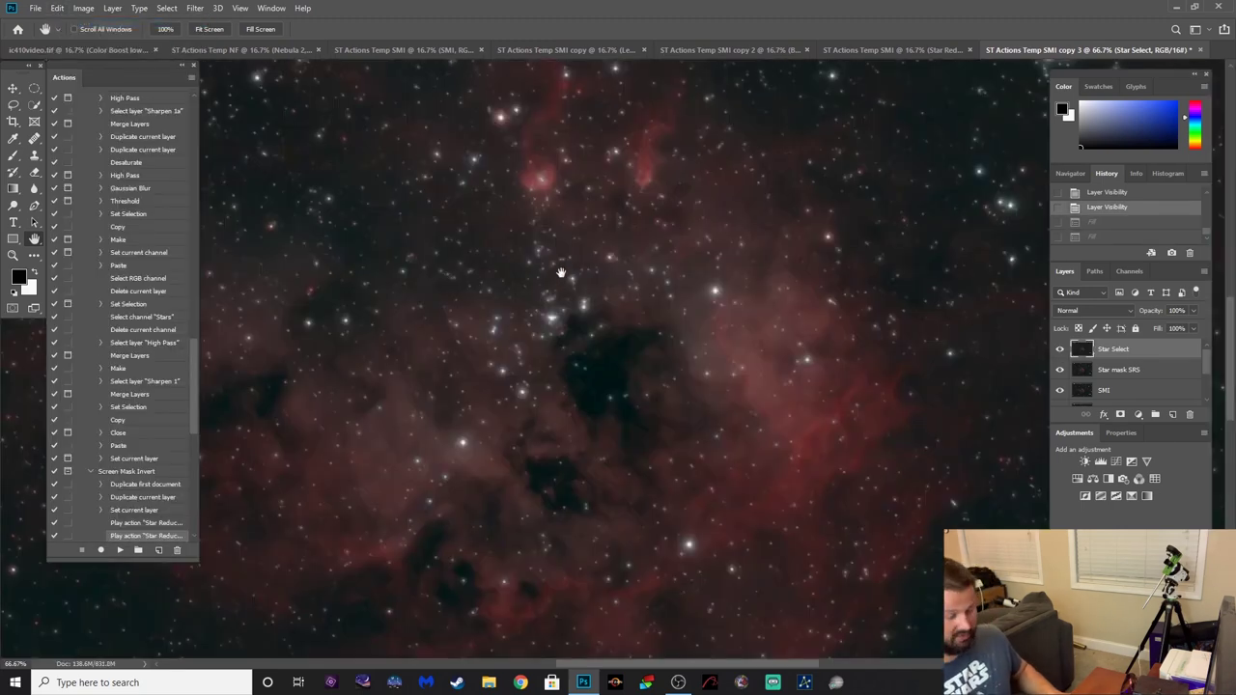
key("ctrl+minus")
key("ctrl+minus")
key("ctrl+minus")
key("ctrl+minus")
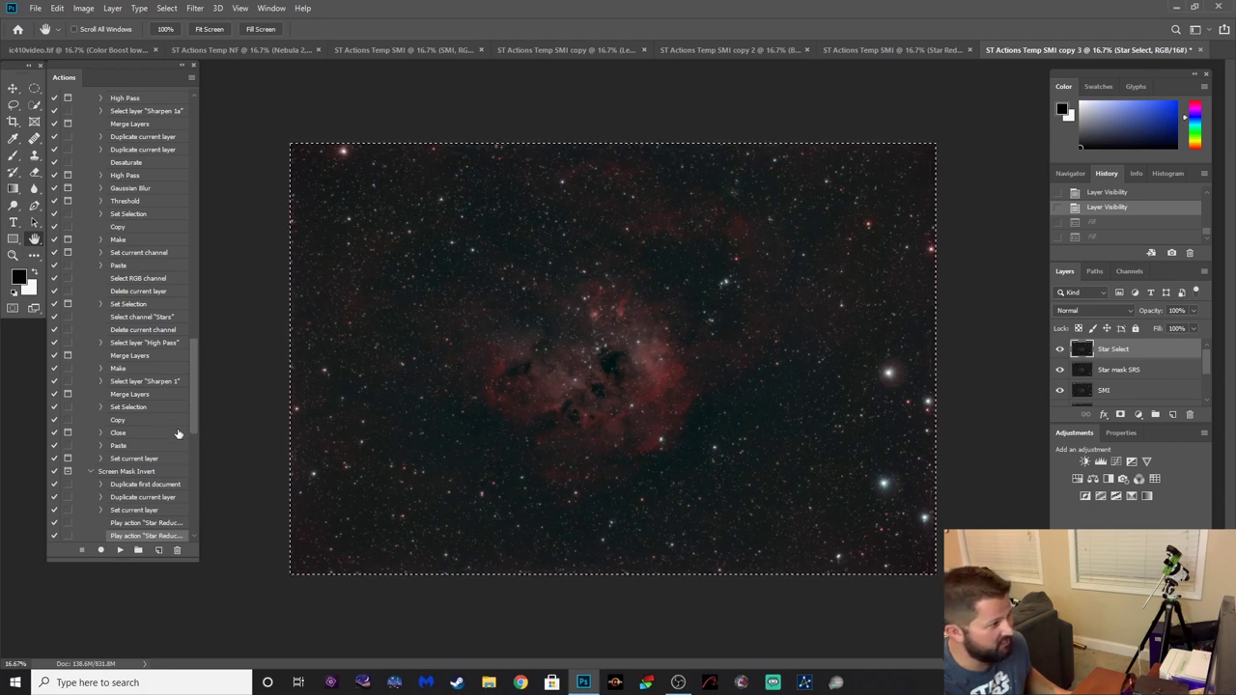
Scroll to the top of the Star Tools list and expand, then collapse, Screen Mask Invert.
left_click_drag(191, 425, 209, 241)
left_click(90, 326)
left_click(90, 340)
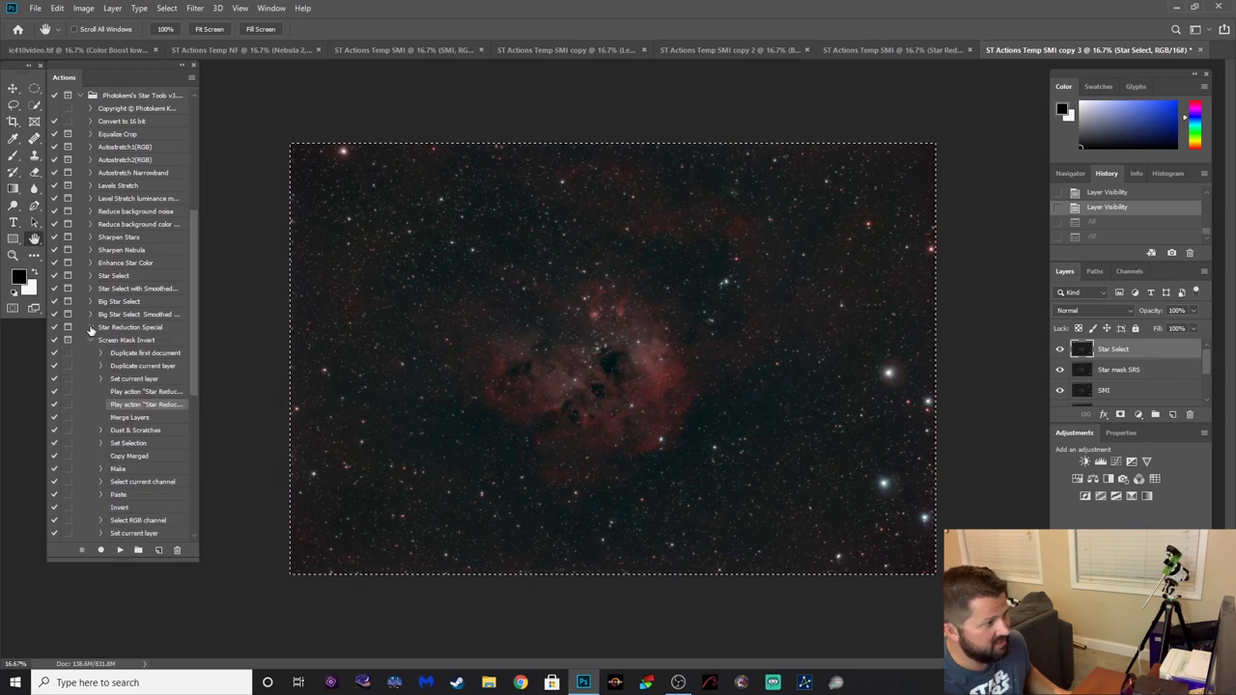
left_click(90, 340)
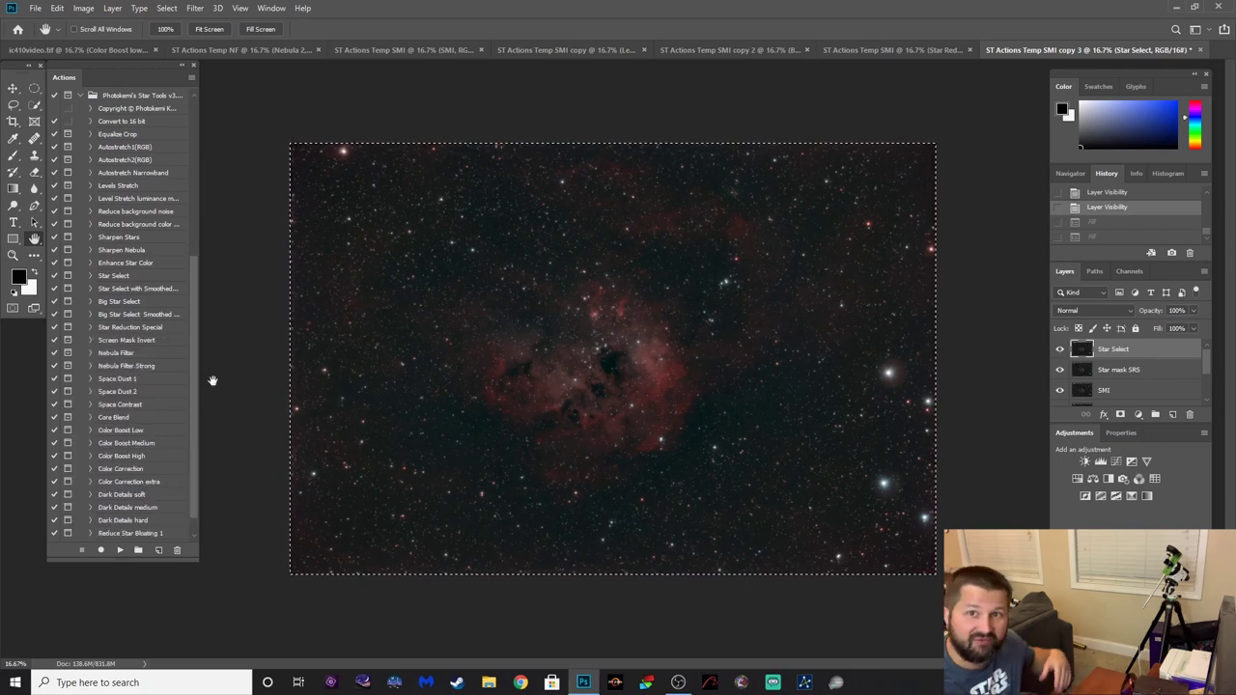